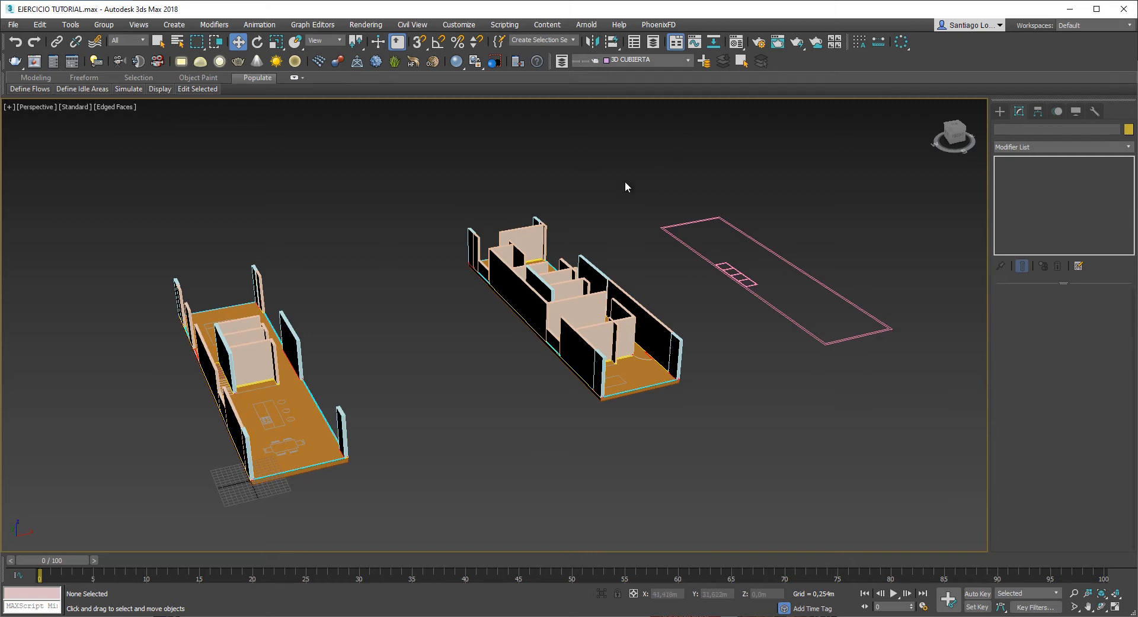
Step: Make 3D CUBIERTA the current layer and create a box on the roof outline, 21 m by 5.5 m and about 1.5 m high
click(642, 61)
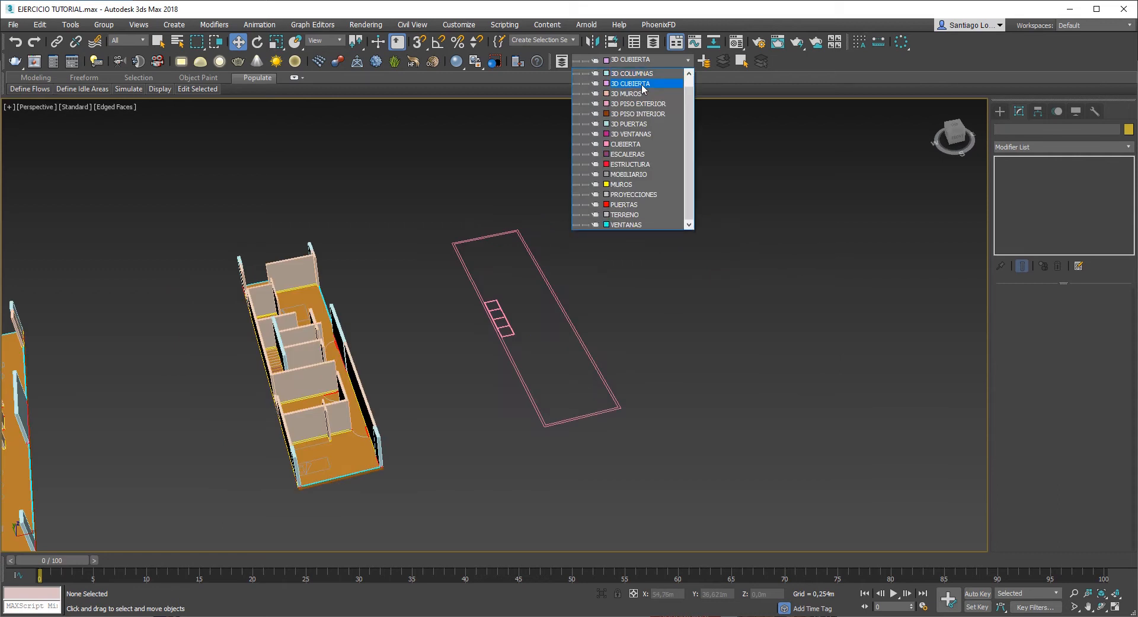
click(647, 88)
click(1000, 110)
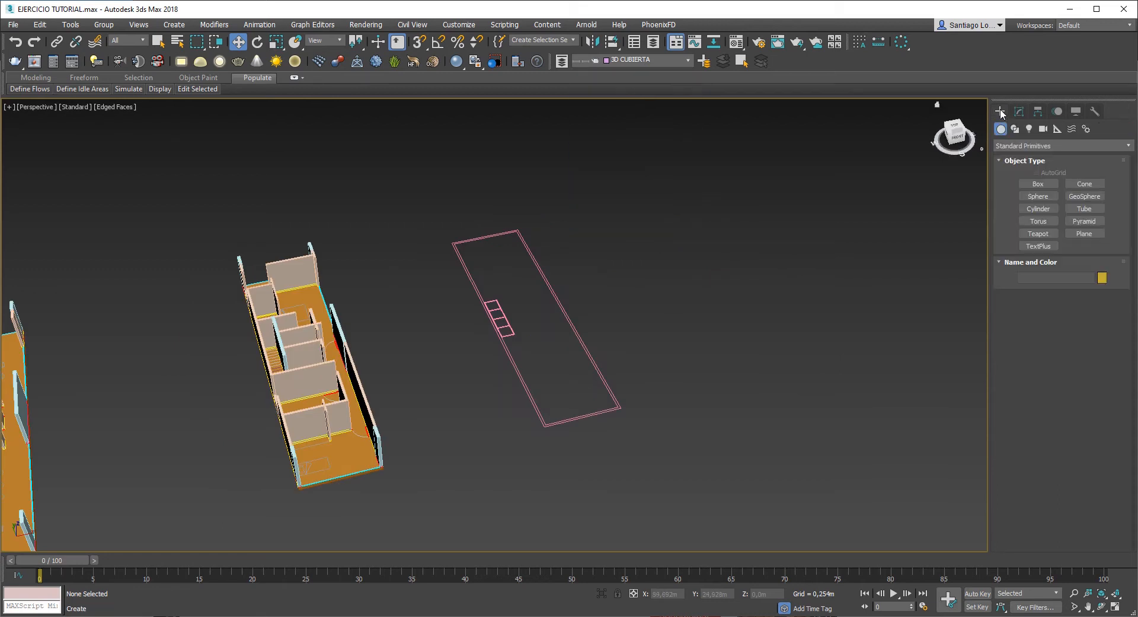
click(1038, 184)
scroll(544, 358, up, 5)
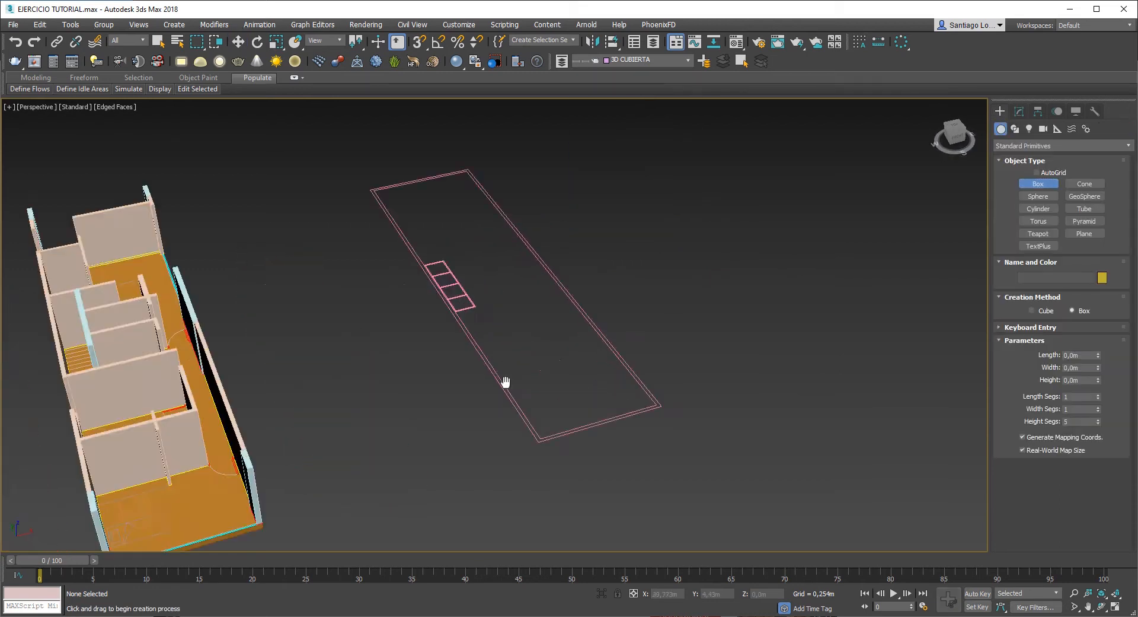
drag(530, 507, 433, 216)
click(433, 219)
alt+middle_drag(438, 215, 480, 255)
click(485, 171)
Step: Set the roof box's height to 0.2 m and its height segments to 1
click(1019, 111)
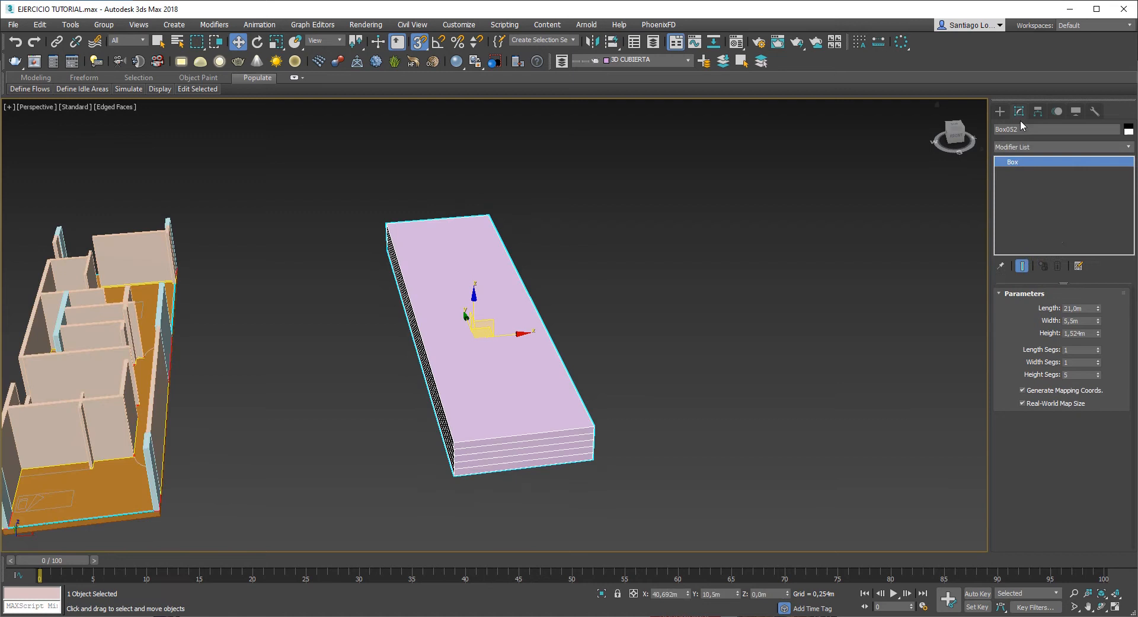
double_click(1087, 334)
text(0,2)
key(Return)
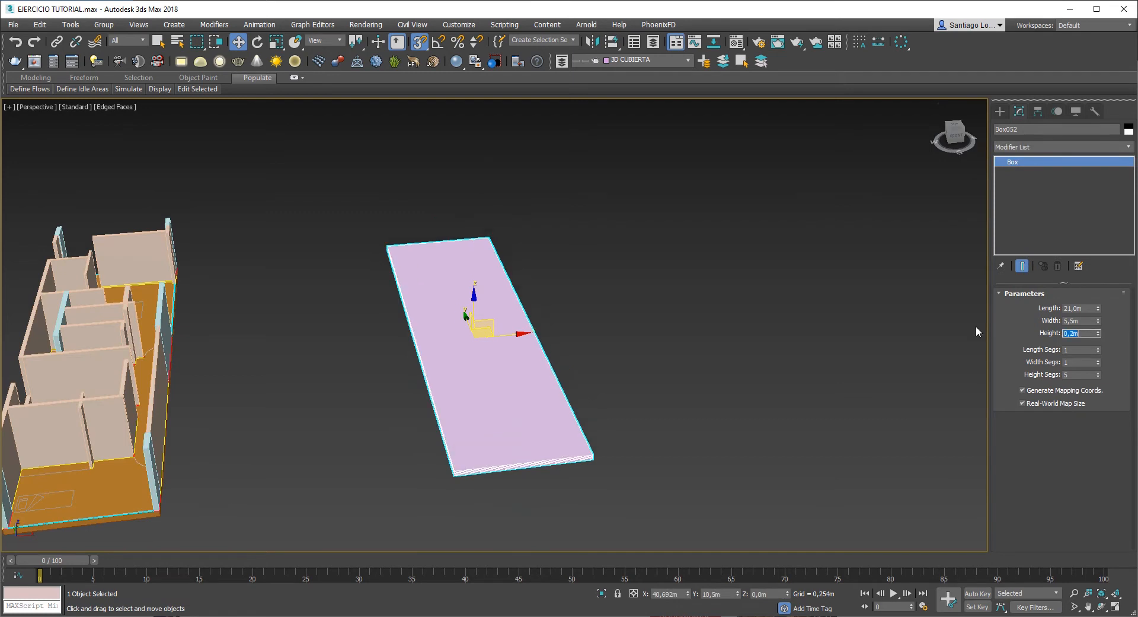
right_click(1099, 375)
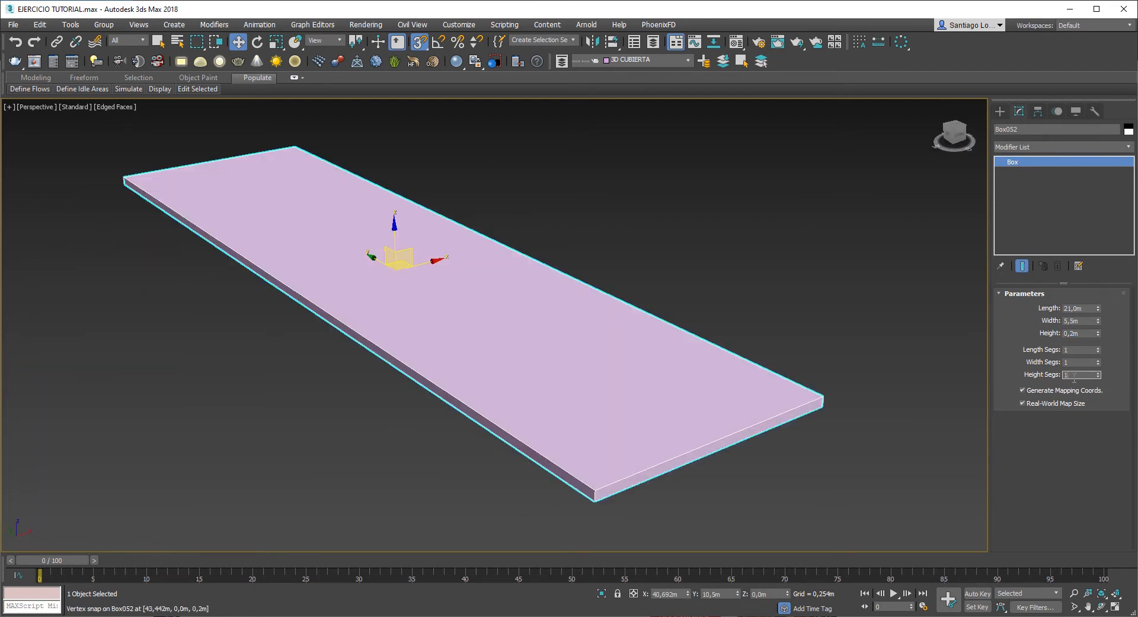
click(777, 358)
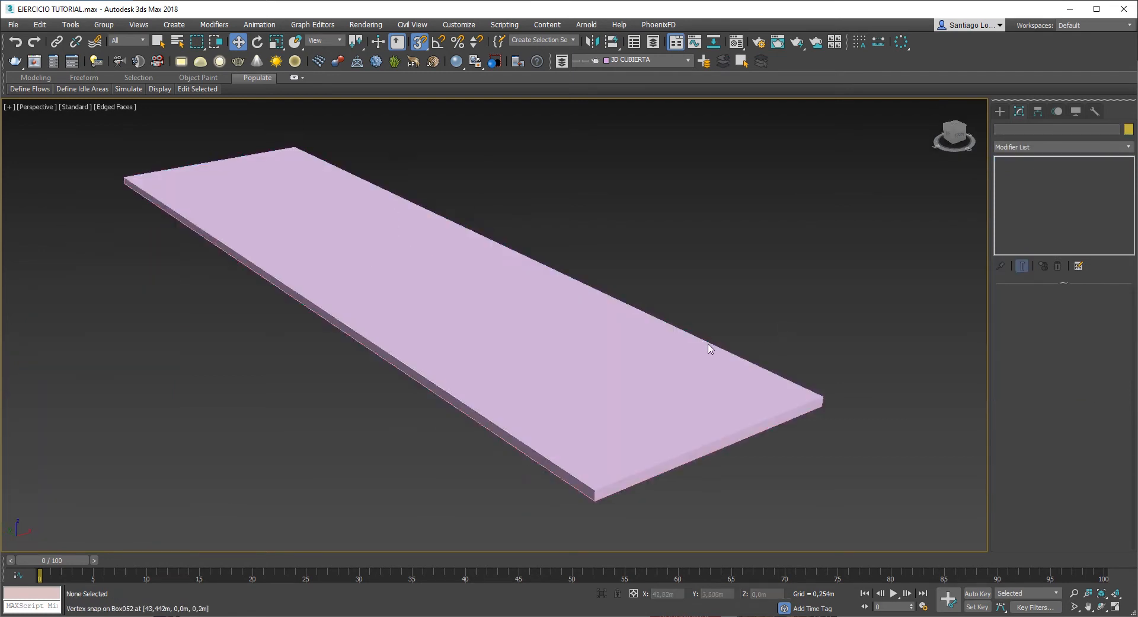
click(582, 368)
alt+middle_drag(581, 368, 530, 390)
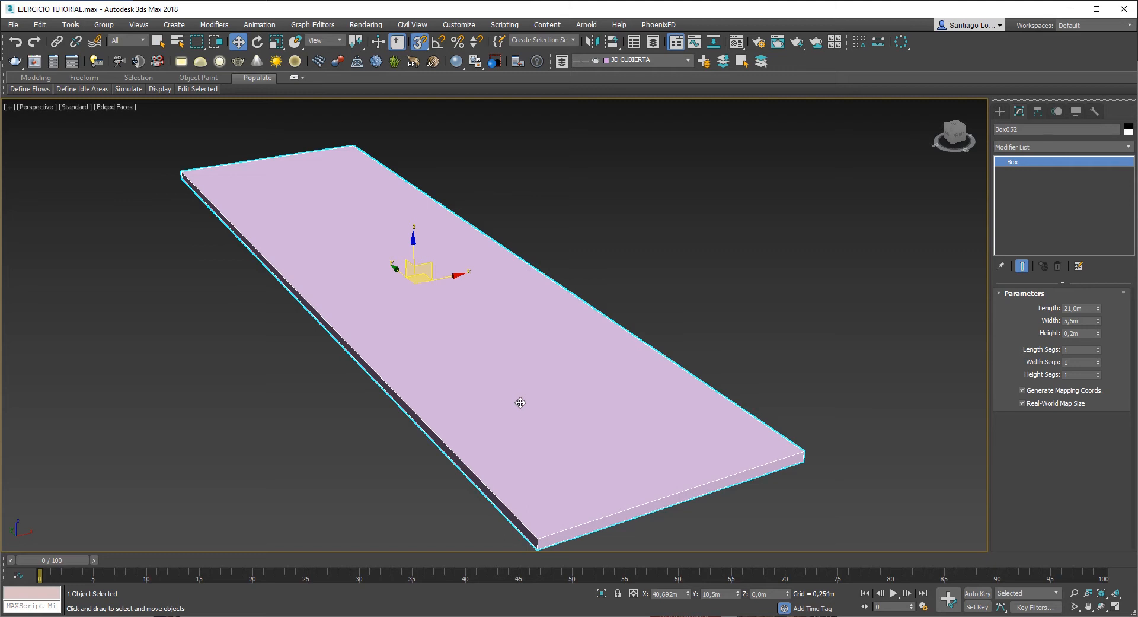
alt+middle_drag(521, 388, 459, 336)
scroll(476, 350, up, 1)
scroll(473, 350, down, 1)
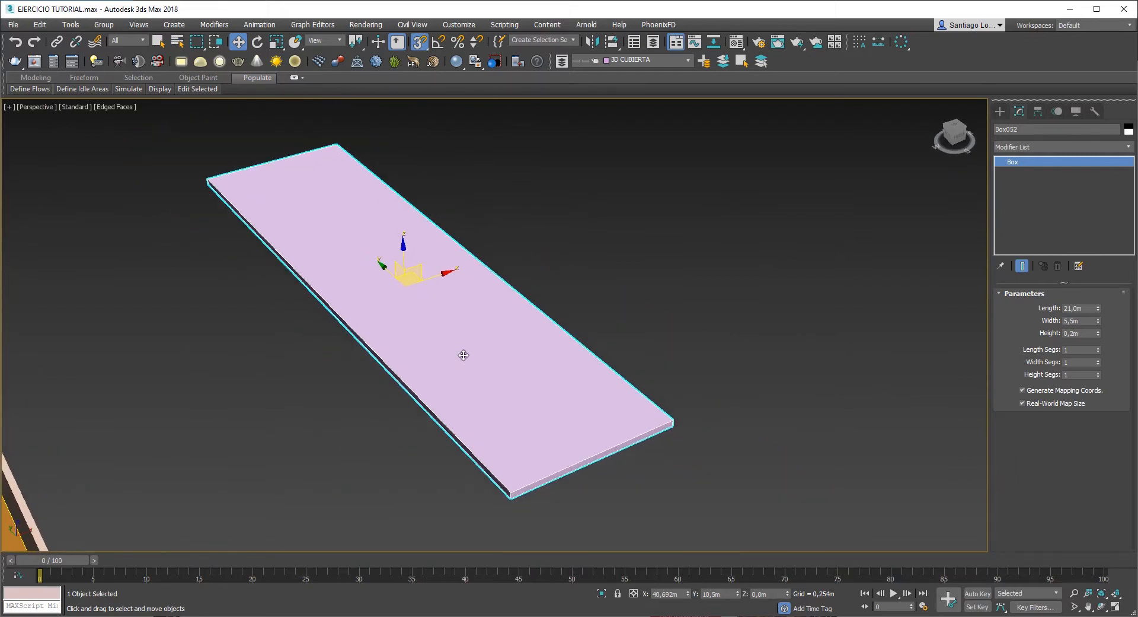
click(752, 359)
click(555, 375)
middle_drag(517, 367, 519, 377)
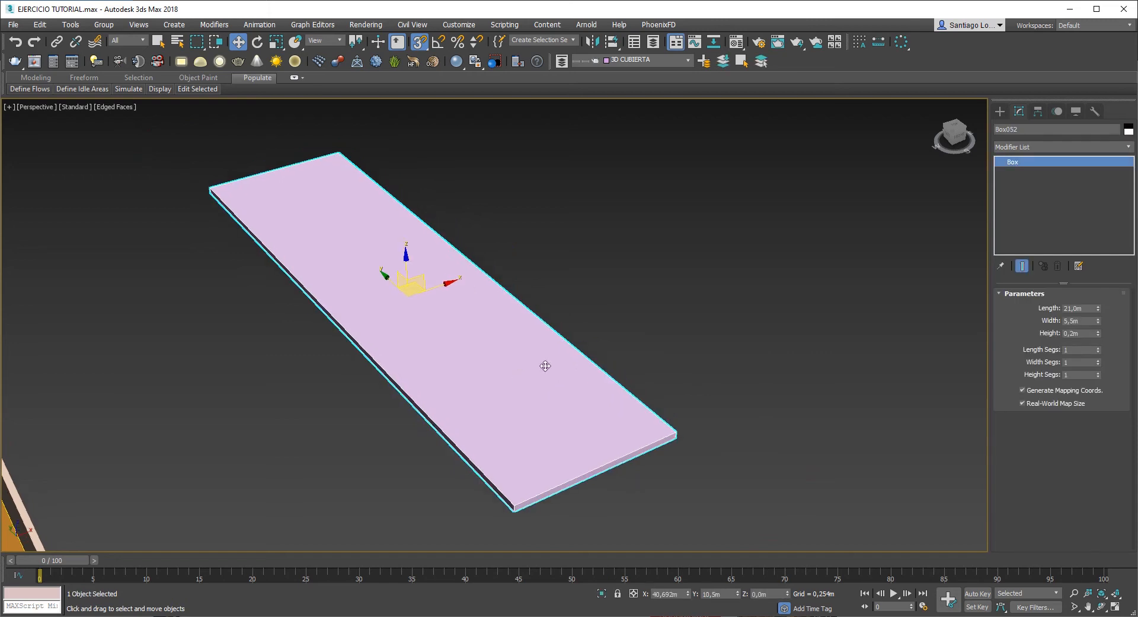
click(621, 356)
click(542, 384)
alt+middle_drag(518, 417, 455, 346)
scroll(490, 373, up, 2)
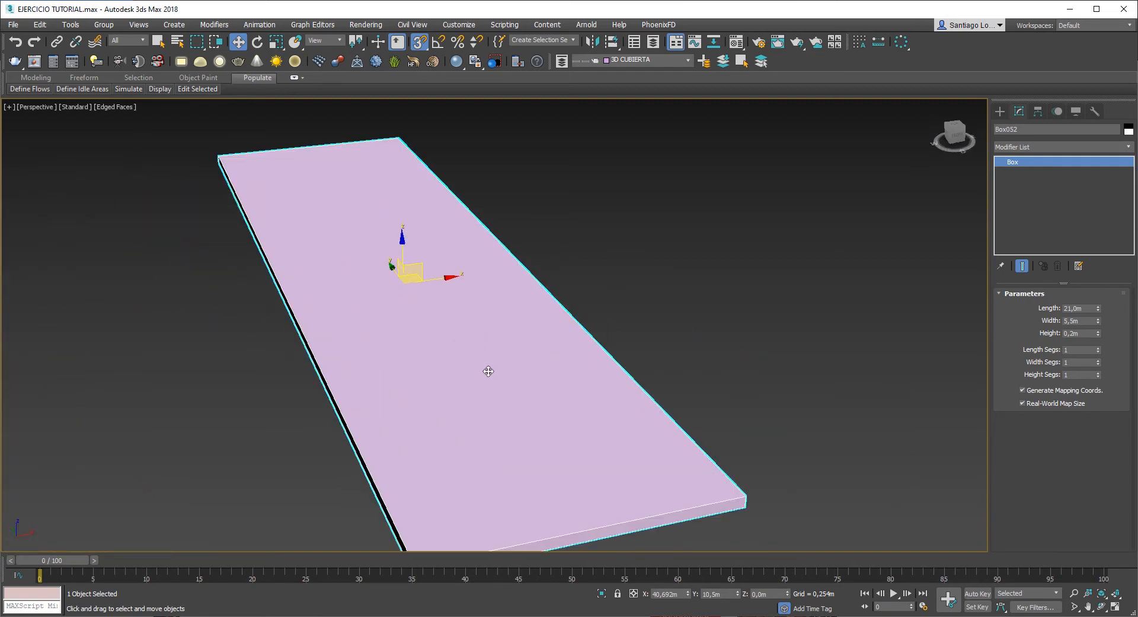
Step: Set the roof slab's width segments to 2
click(1098, 361)
alt+middle_drag(702, 382, 703, 405)
scroll(483, 325, down, 3)
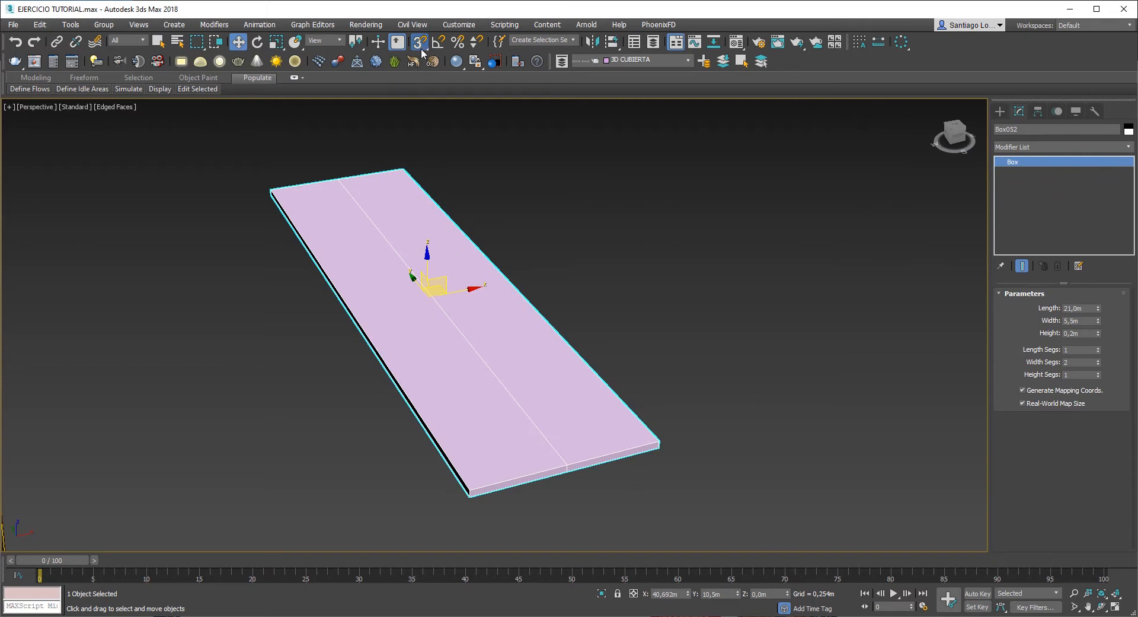
Step: Add an Edit Poly modifier to the roof slab and enter Edge sub-object level
click(1061, 147)
click(1040, 191)
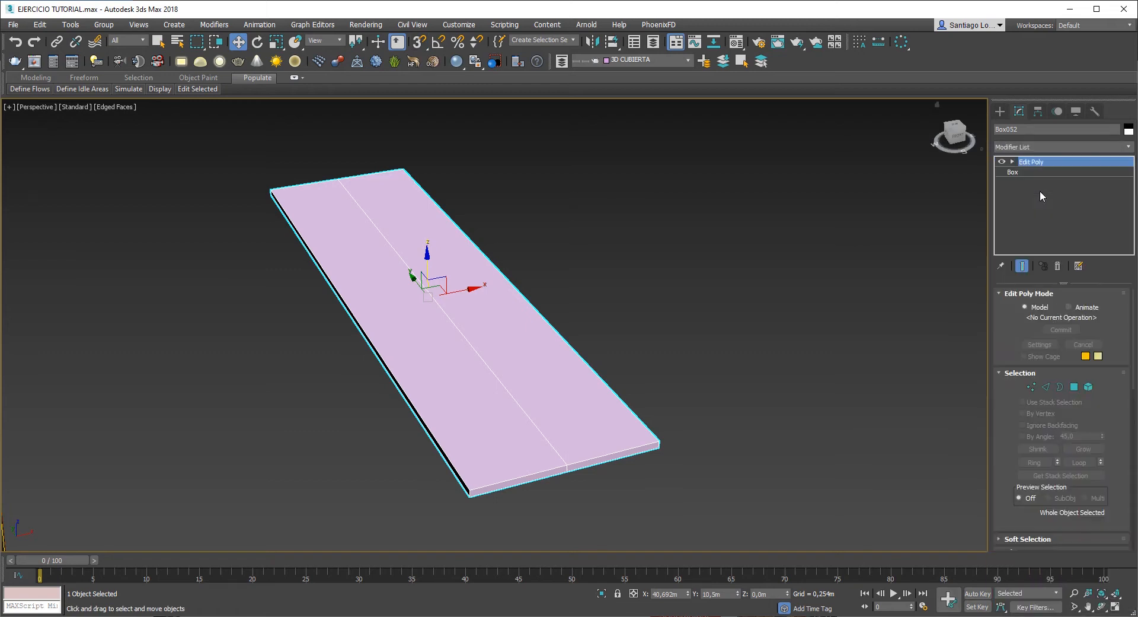
click(1046, 387)
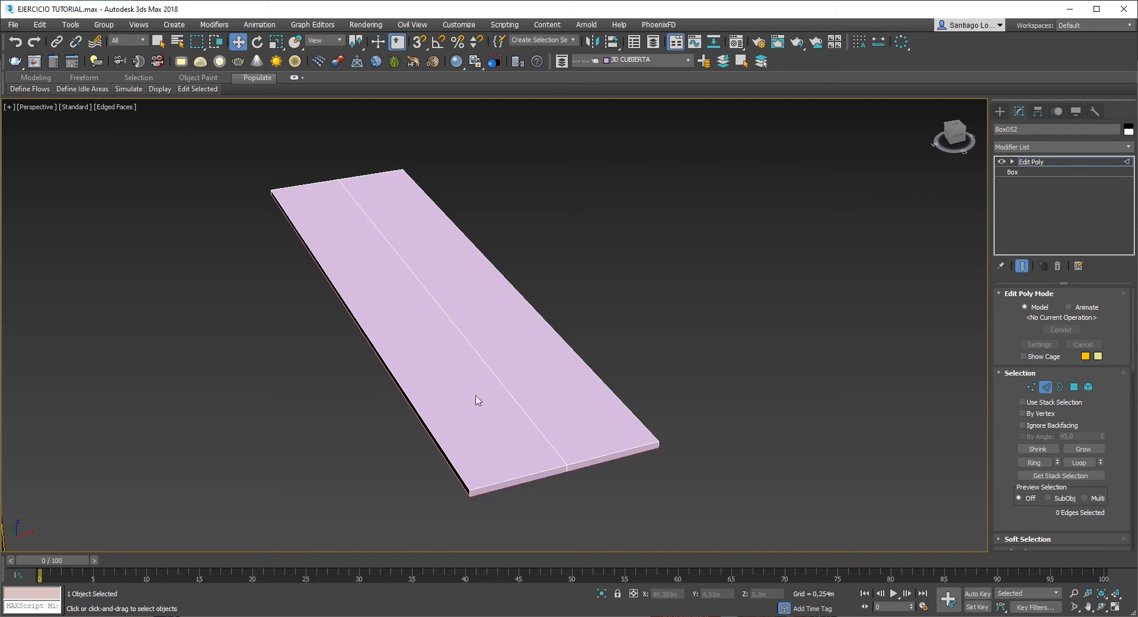
Step: Select the middle edge on the slab's upper face and raise it to an absolute Z of 2 m
click(506, 388)
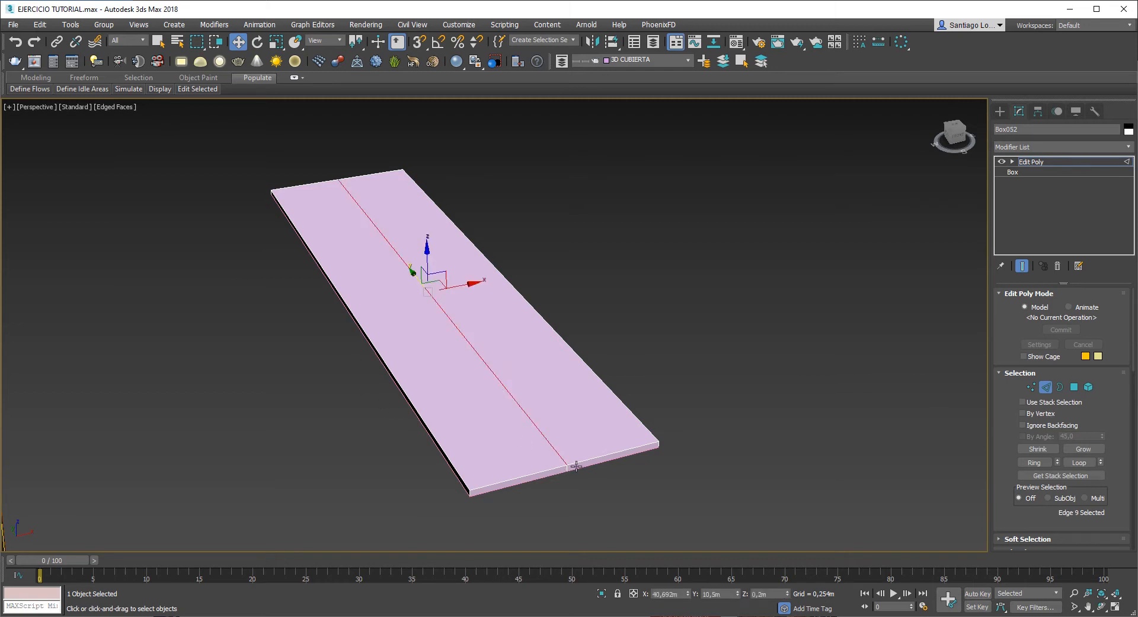
alt+middle_drag(744, 331, 367, 374)
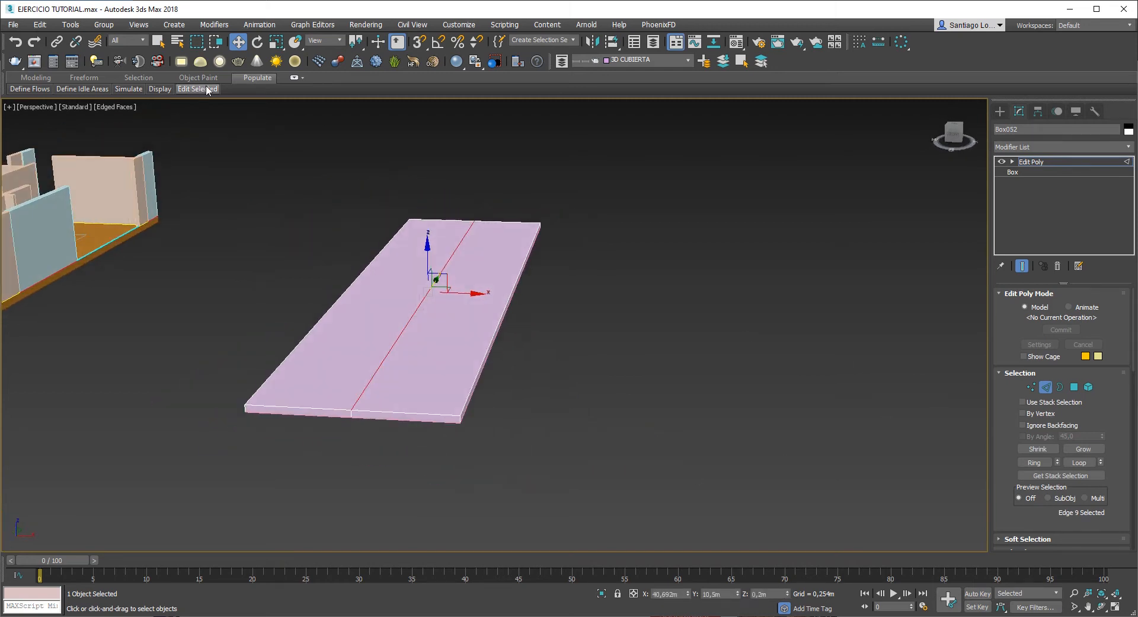
scroll(370, 251, up, 5)
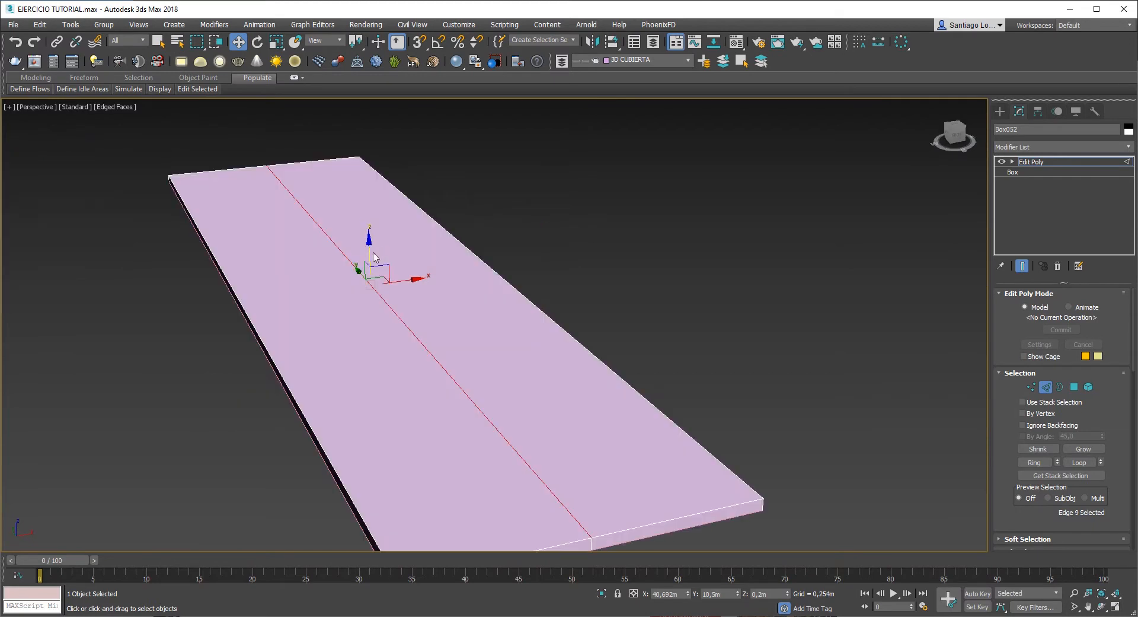
drag(370, 251, 400, 236)
alt+middle_drag(399, 236, 418, 246)
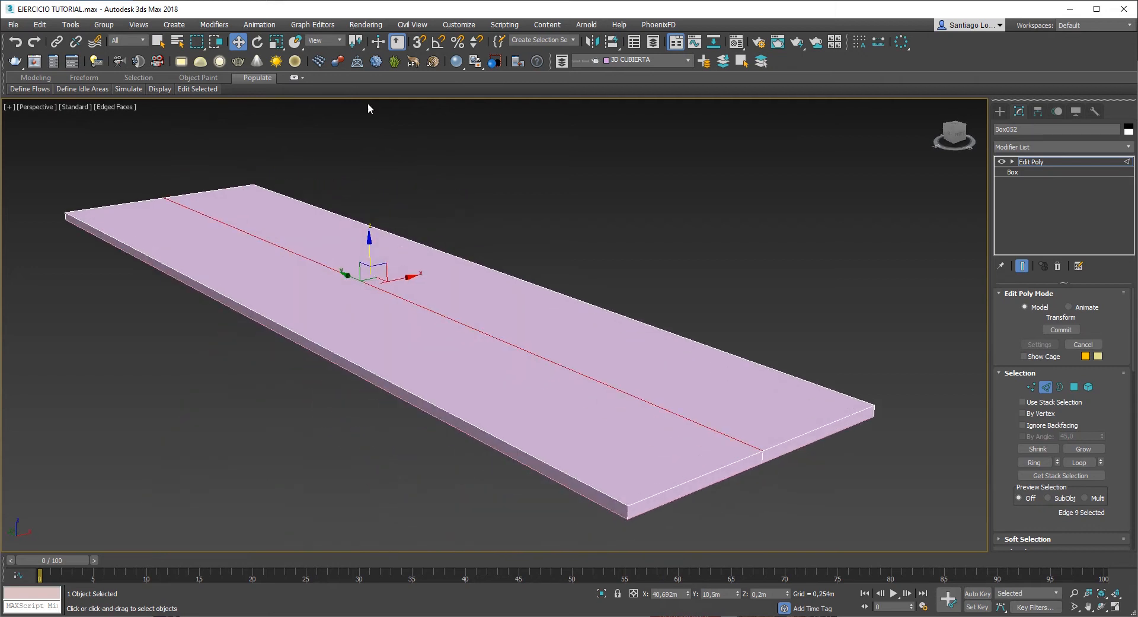
right_click(239, 45)
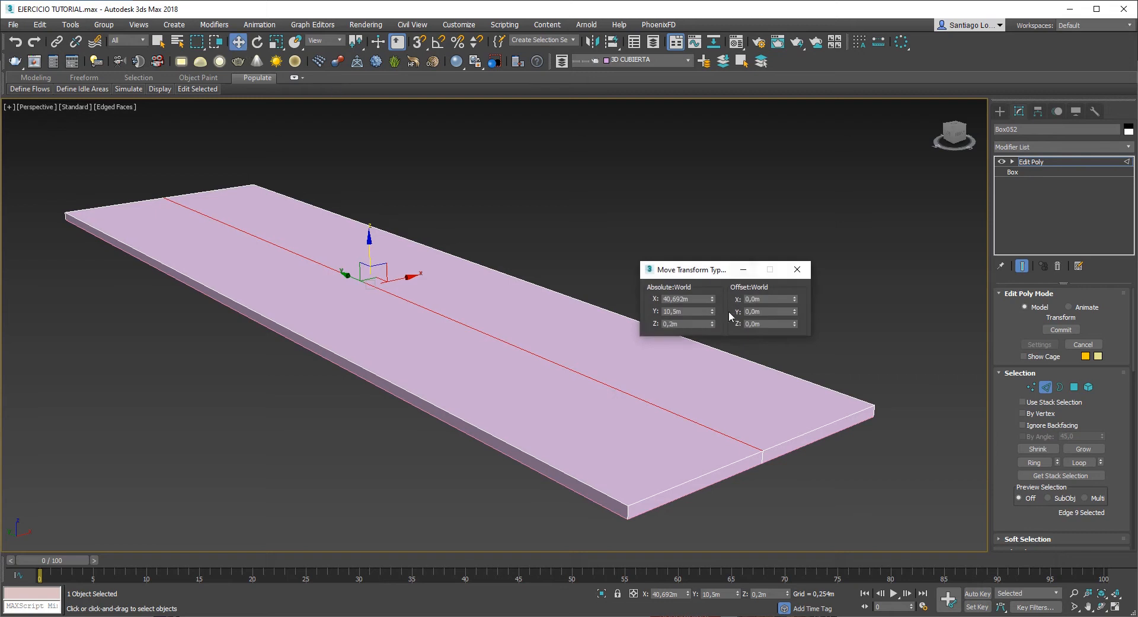
double_click(688, 324)
drag(685, 265, 637, 254)
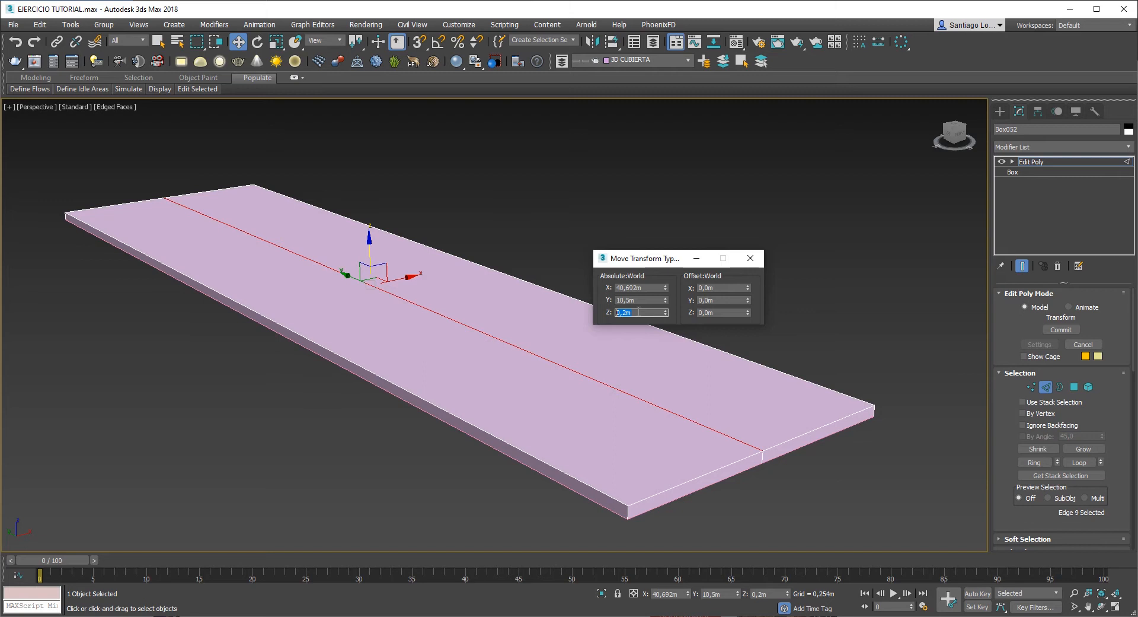
key(Return)
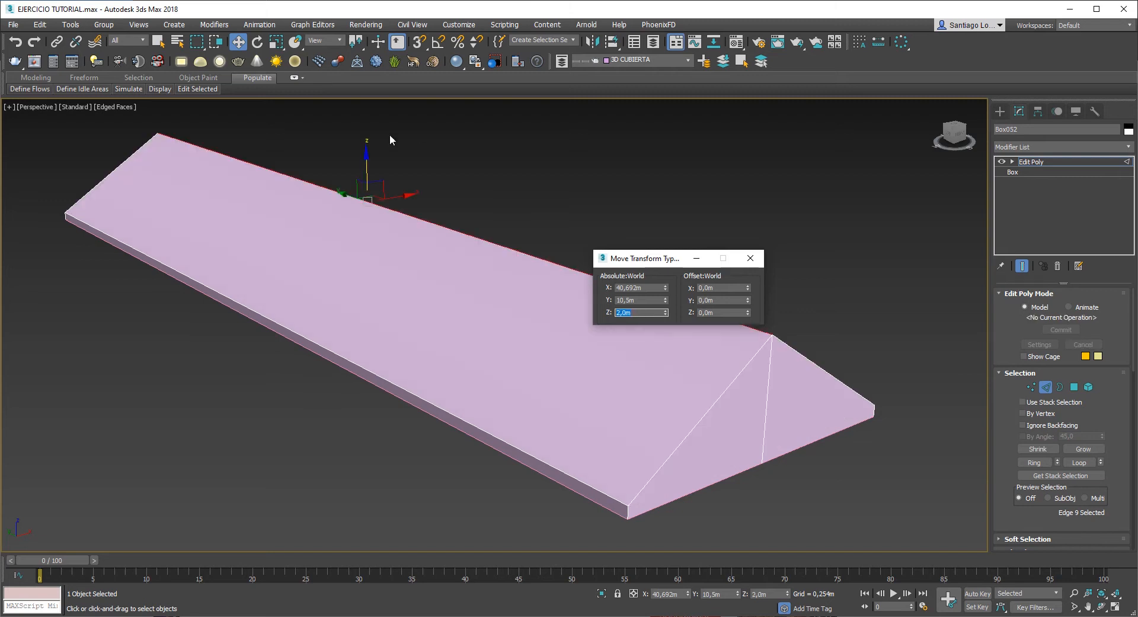
Step: Examine the shape of the raised roof from its gable end, sides and ridge
alt+middle_drag(437, 301, 411, 339)
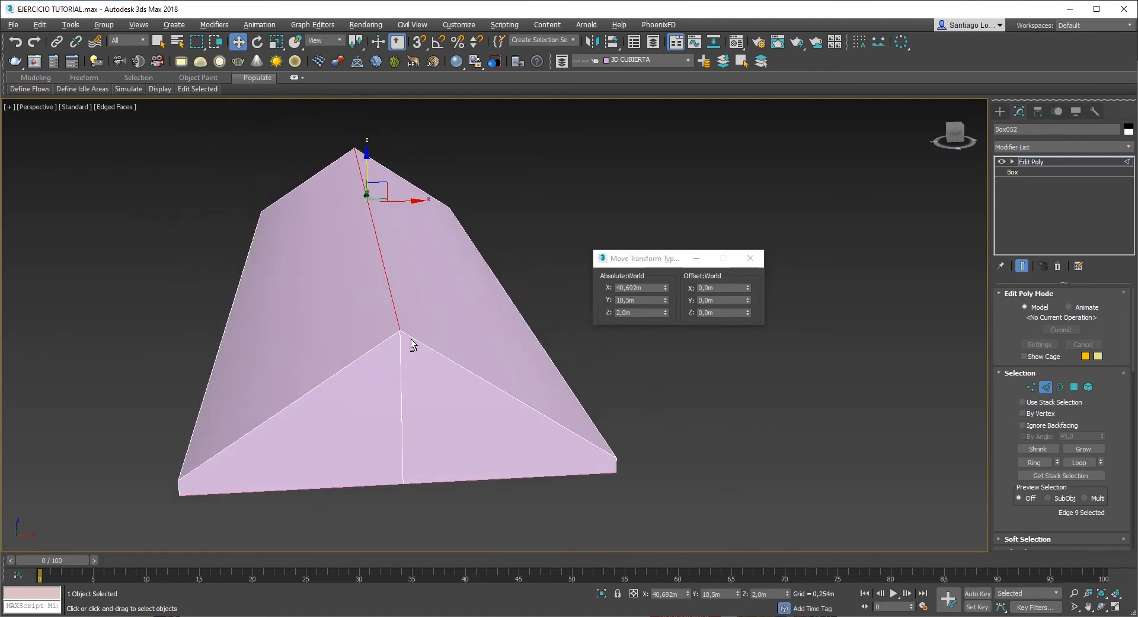
mouse_move(386, 293)
alt+middle_down()
mouse_move(416, 302)
mouse_move(394, 309)
alt+middle_up()
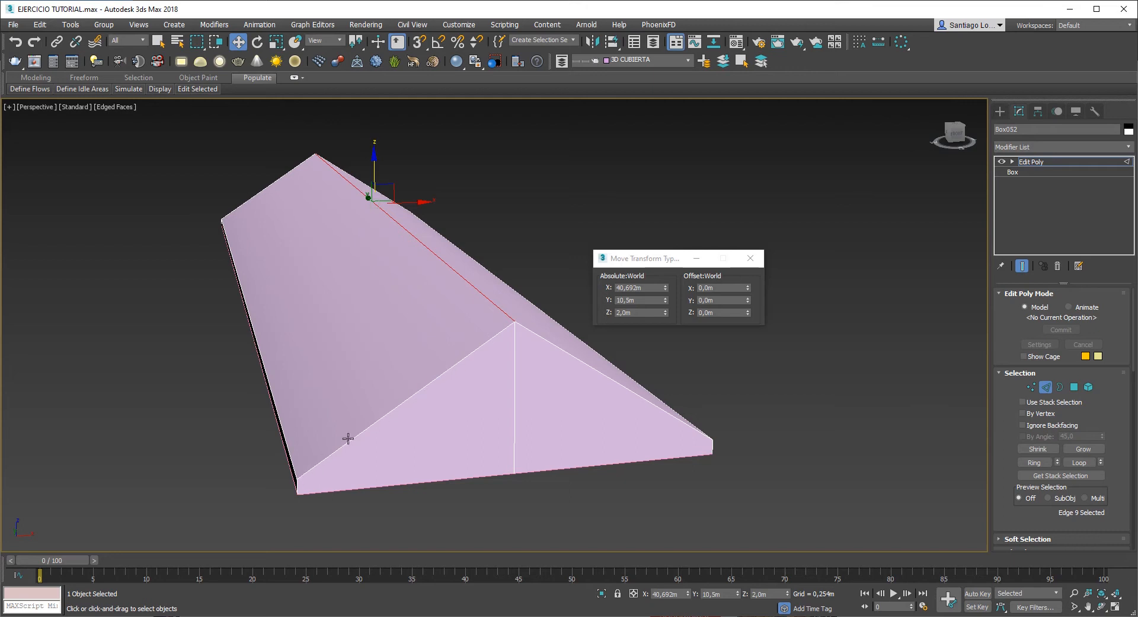
scroll(490, 369, down, 2)
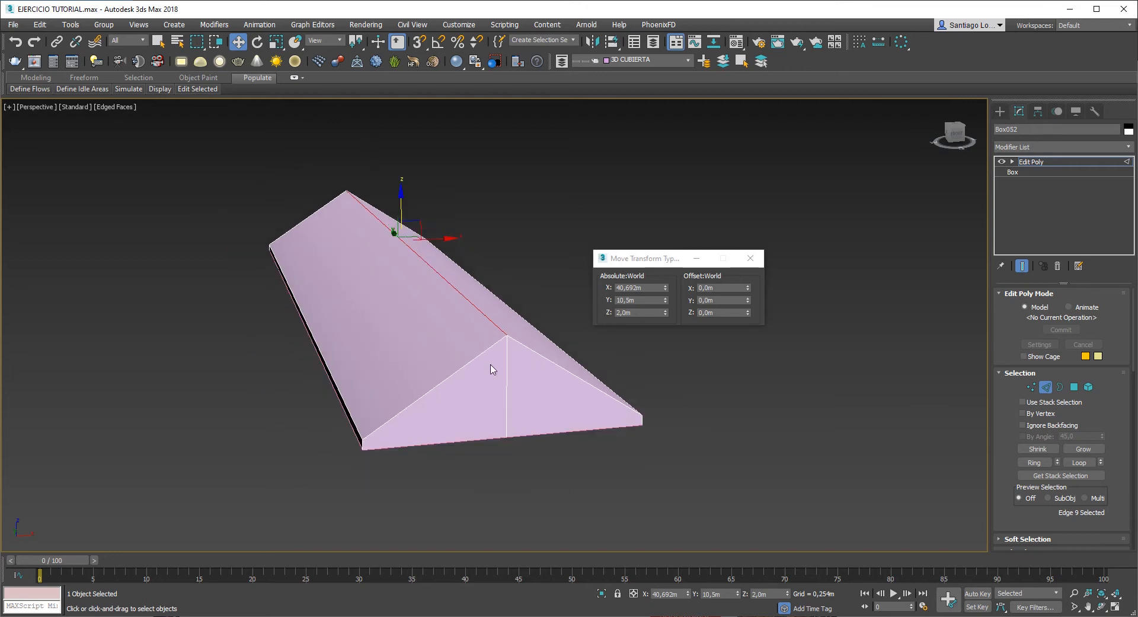
click(750, 258)
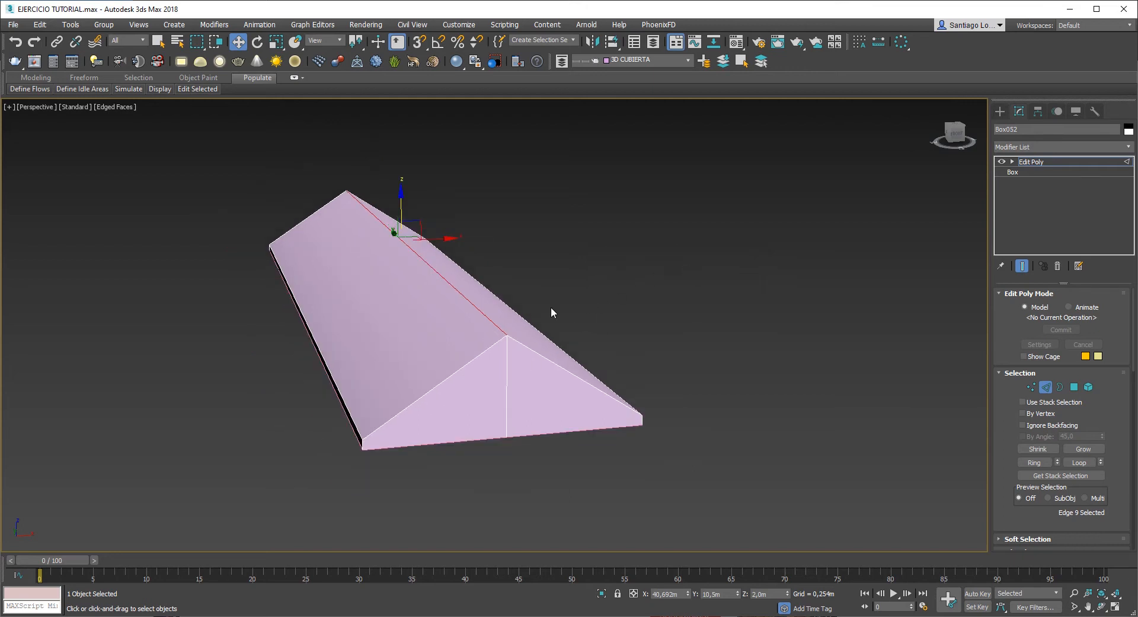
scroll(492, 314, down, 1)
alt+middle_drag(475, 308, 471, 252)
scroll(448, 309, up, 2)
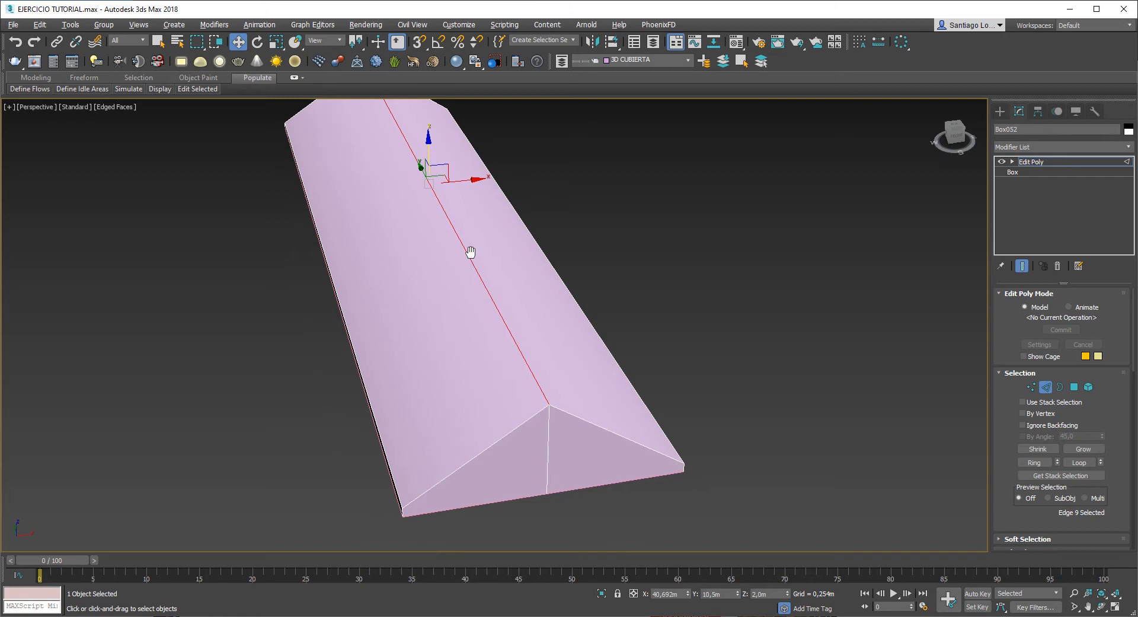
alt+middle_drag(498, 305, 494, 346)
scroll(473, 239, up, 2)
scroll(440, 251, down, 5)
scroll(573, 314, up, 5)
scroll(535, 318, down, 5)
Step: Undo raising the slab's upper middle edge
key(ctrl+z)
alt+middle_drag(511, 436, 500, 408)
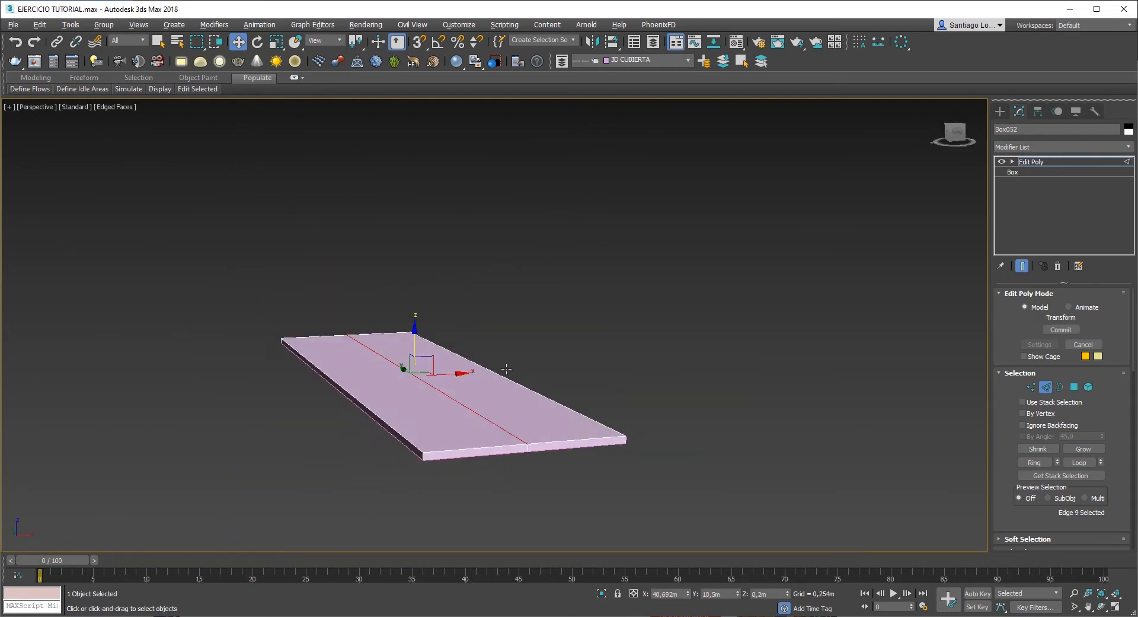
scroll(500, 408, down, 1)
scroll(500, 409, up, 2)
click(500, 444)
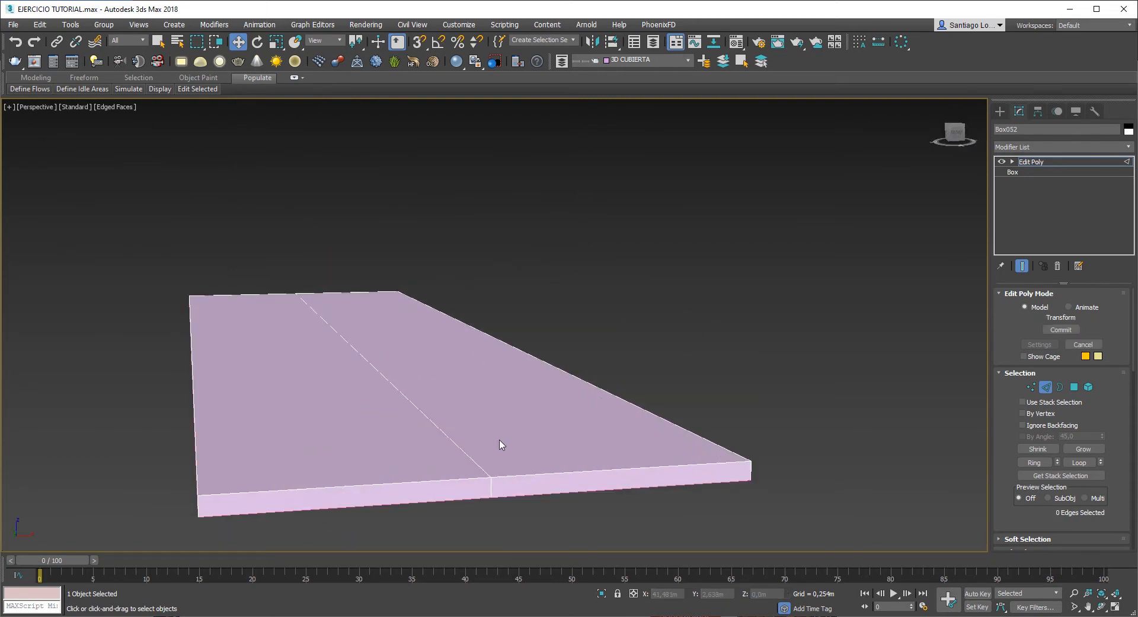
click(468, 455)
ctrl+click(489, 487)
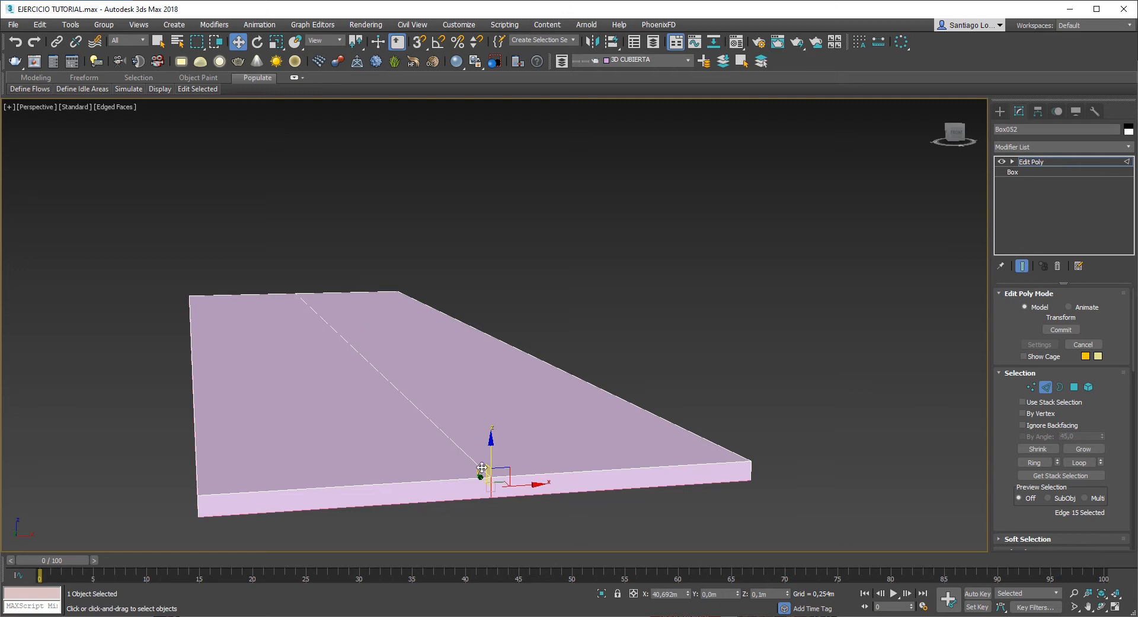
alt+middle_drag(484, 479, 441, 428)
ctrl+click(435, 315)
click(731, 374)
Step: Select the full middle edge loop around the slab and raise it to an absolute Z of 2 m
scroll(483, 336, down, 4)
middle_drag(442, 428, 539, 427)
scroll(536, 429, up, 3)
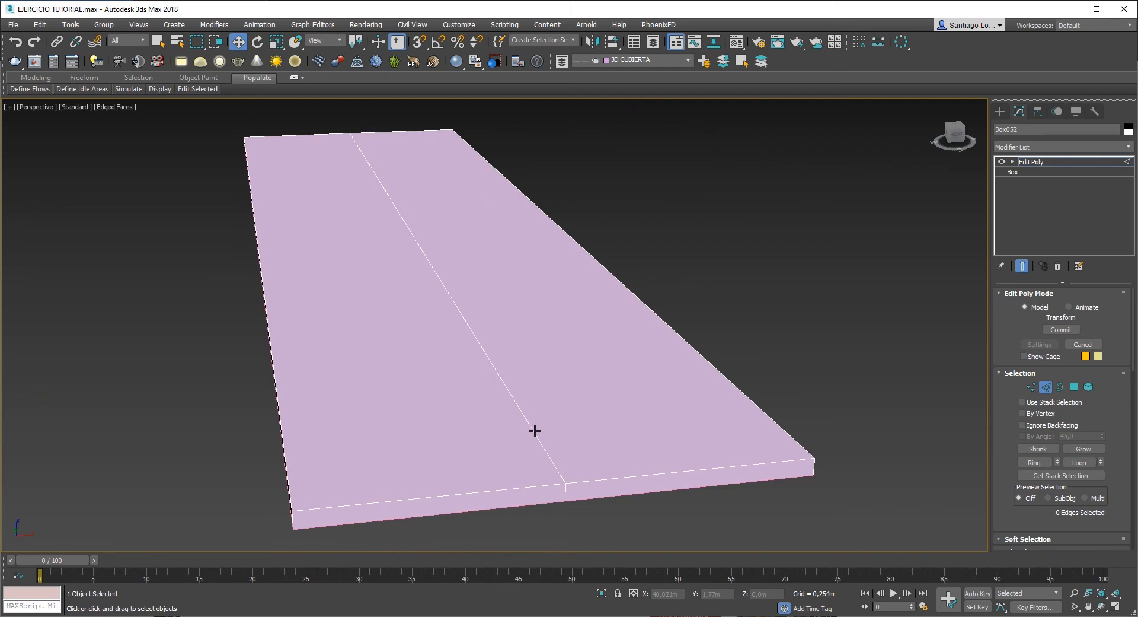
double_click(535, 430)
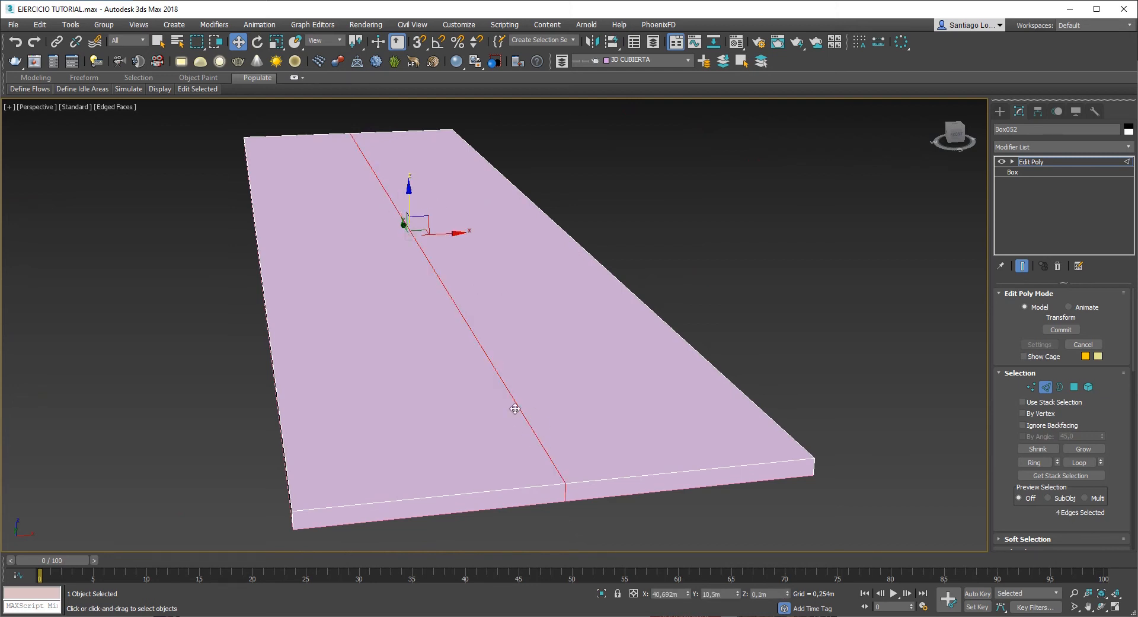
alt+middle_drag(556, 467, 413, 224)
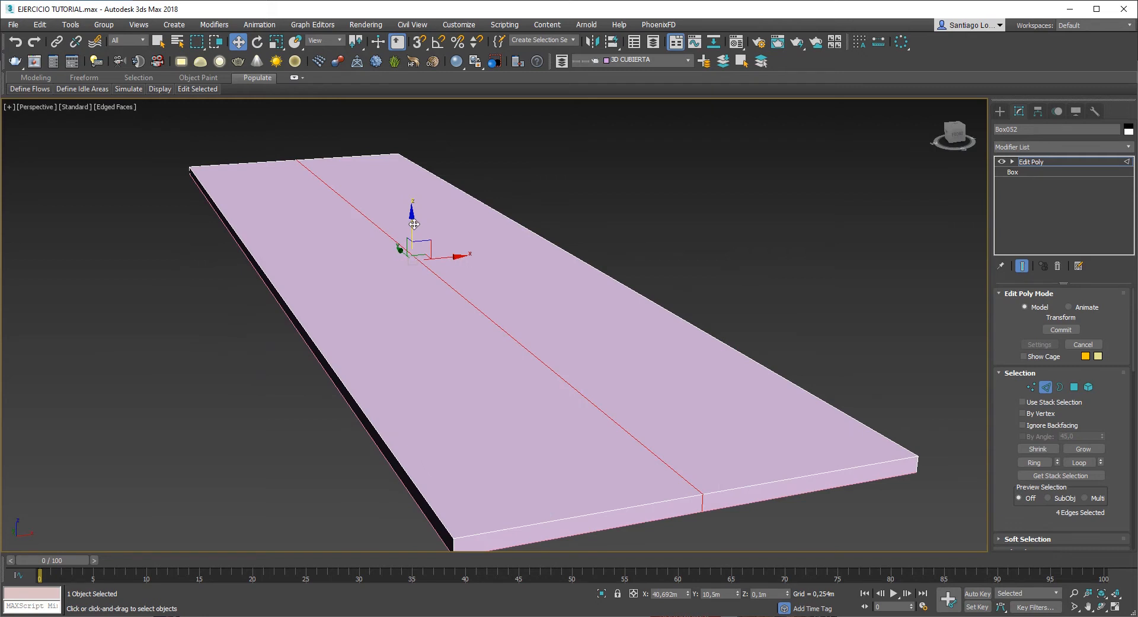
right_click(243, 44)
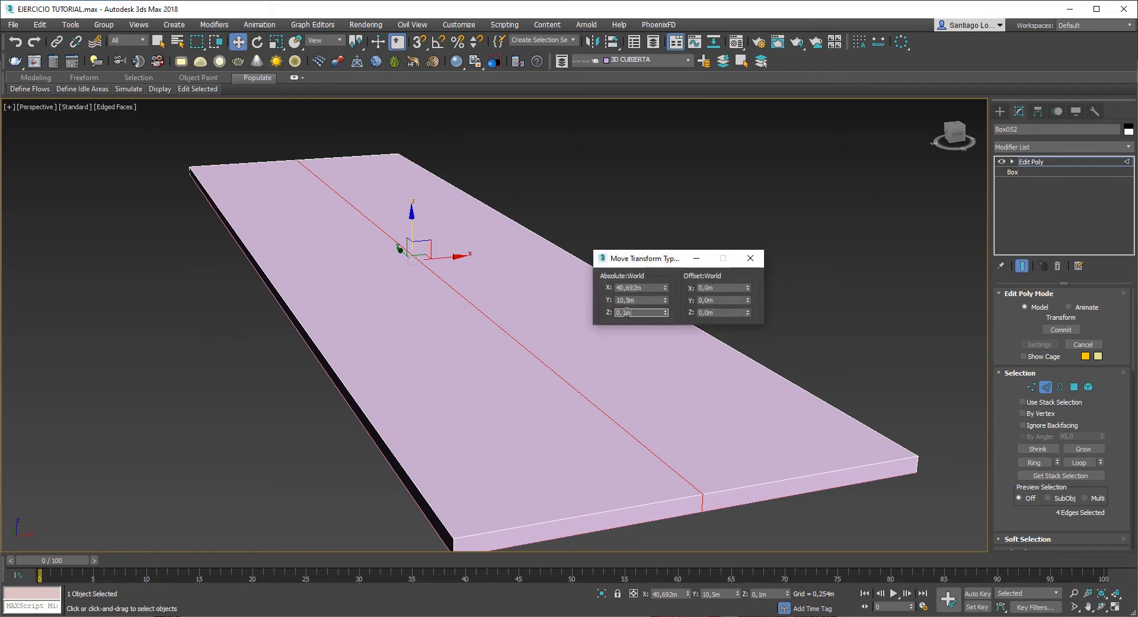
text(2)
key(Return)
alt+middle_drag(622, 449, 557, 396)
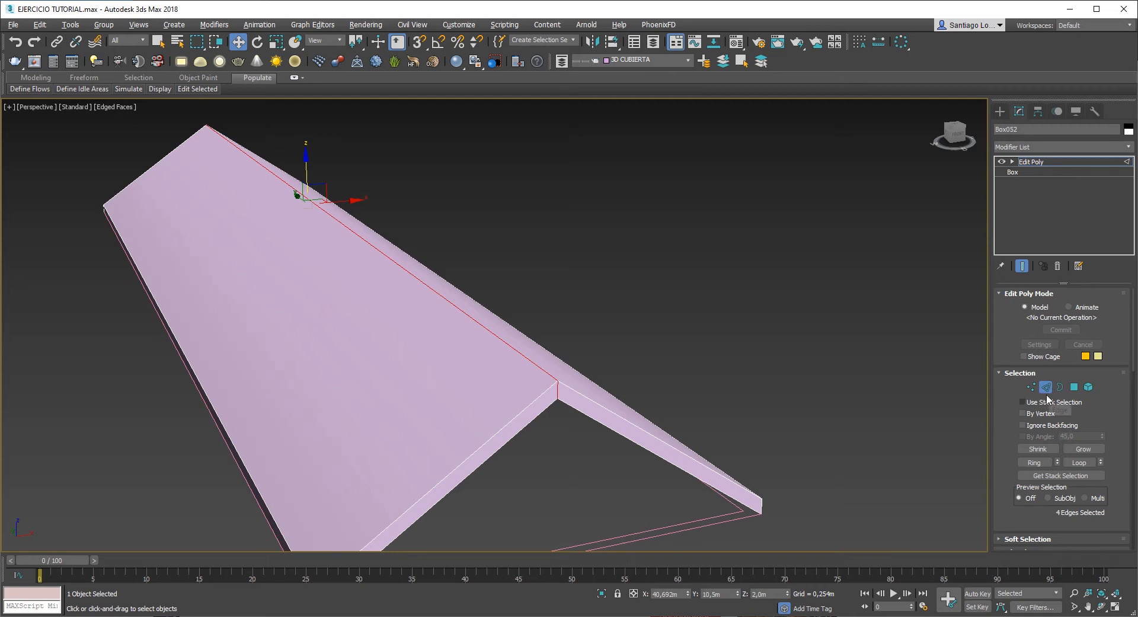
scroll(1134, 382, down, 3)
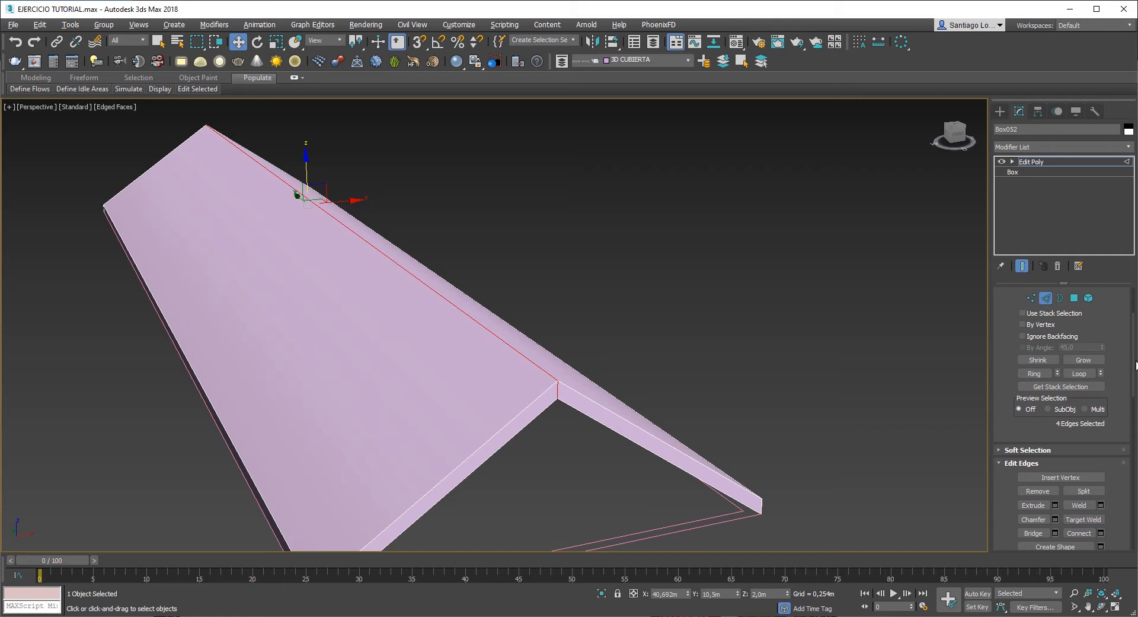
Step: Start a chamfer on the selected ridge edge loop and widen it to about 0.48 m
drag(1136, 364, 1136, 413)
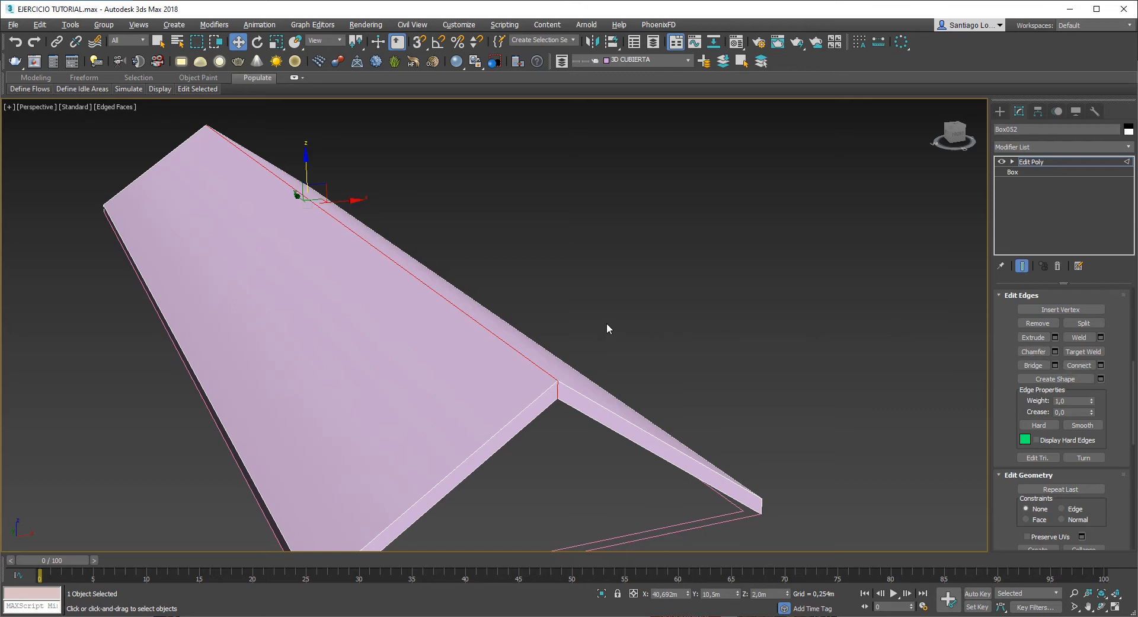
click(1055, 352)
middle_drag(610, 356, 617, 317)
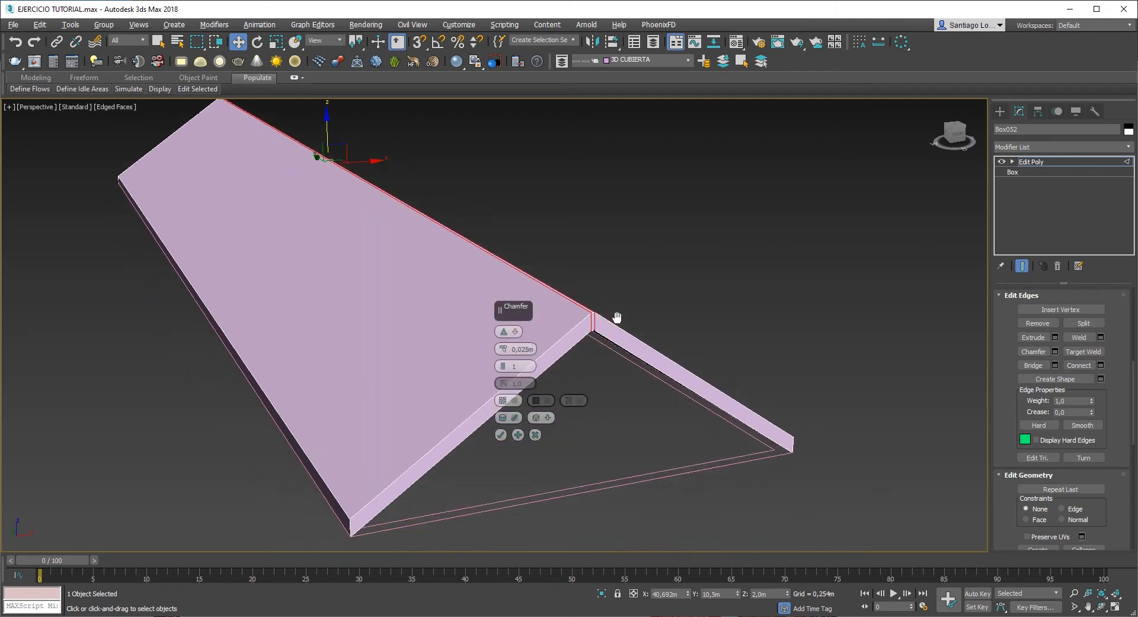
scroll(593, 313, up, 5)
scroll(566, 332, up, 2)
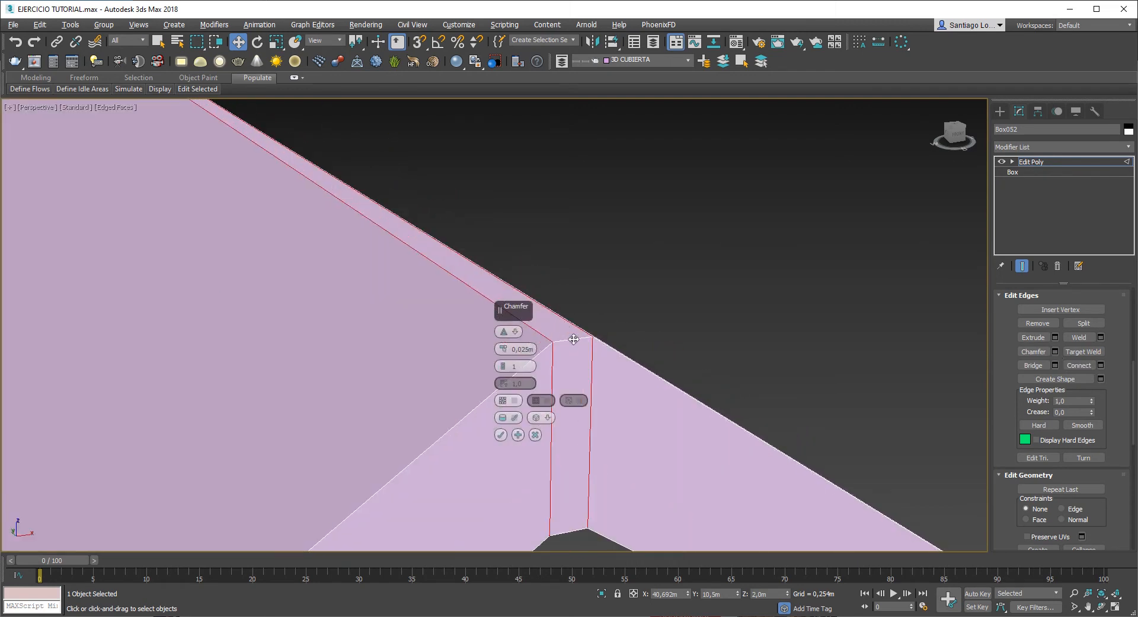
scroll(573, 338, up, 2)
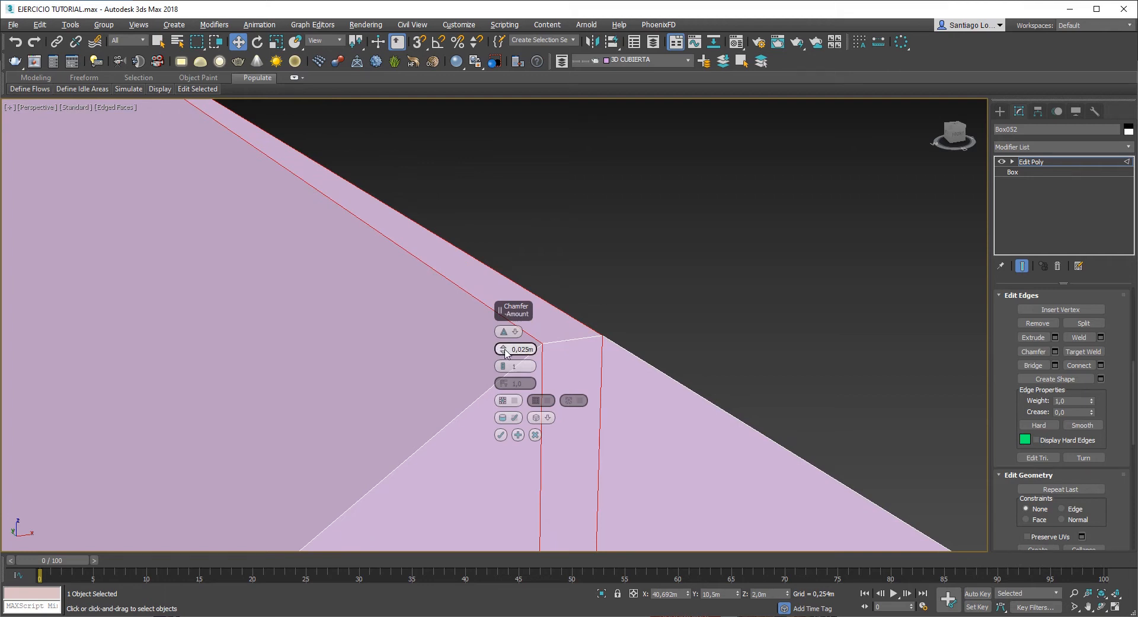
drag(506, 351, 465, 254)
scroll(481, 329, down, 5)
scroll(481, 329, down, 4)
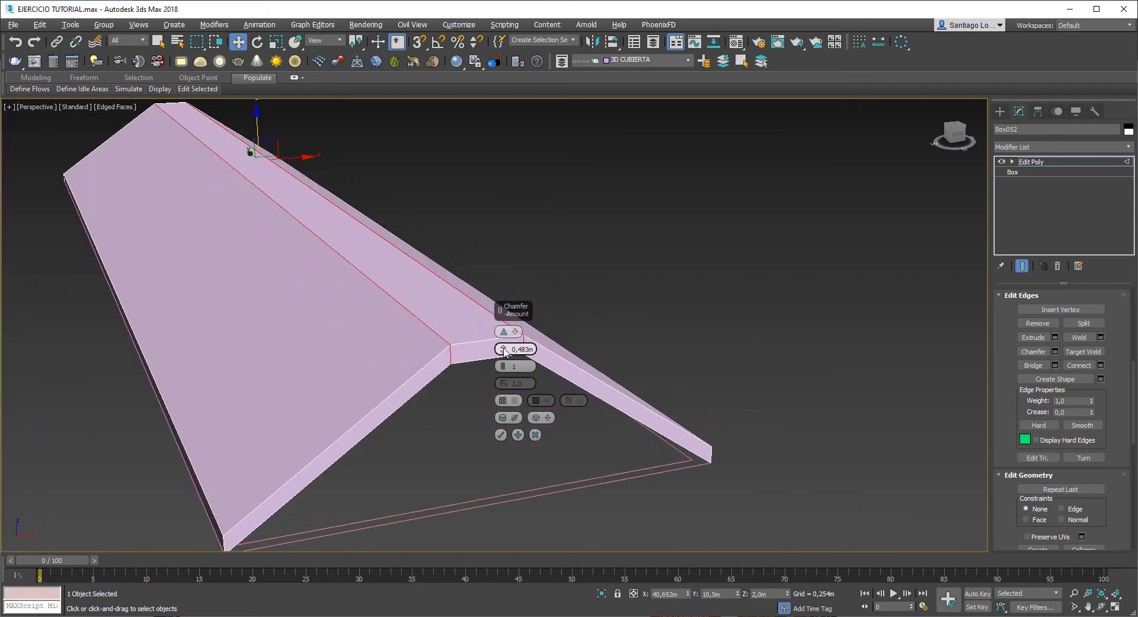
Step: Set the ridge chamfer amount to 1 m and inspect the flattened crest from the gable end
drag(505, 350, 575, 350)
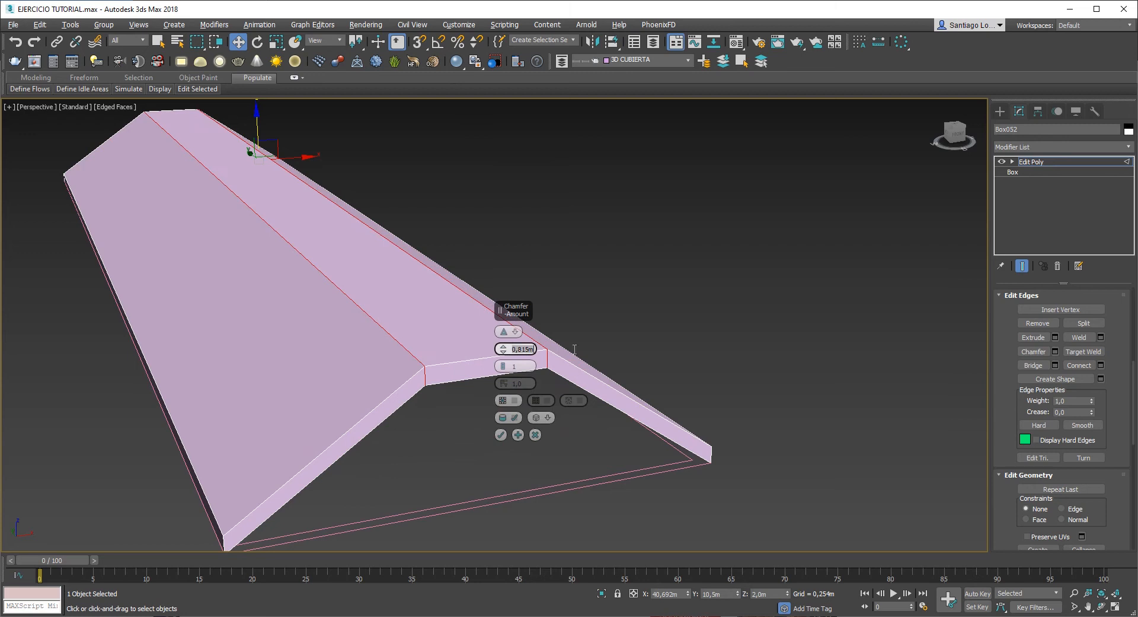
text(1)
key(Return)
mouse_move(365, 375)
alt+middle_down()
mouse_move(345, 369)
mouse_move(354, 378)
alt+middle_up()
alt+middle_drag(322, 504, 368, 446)
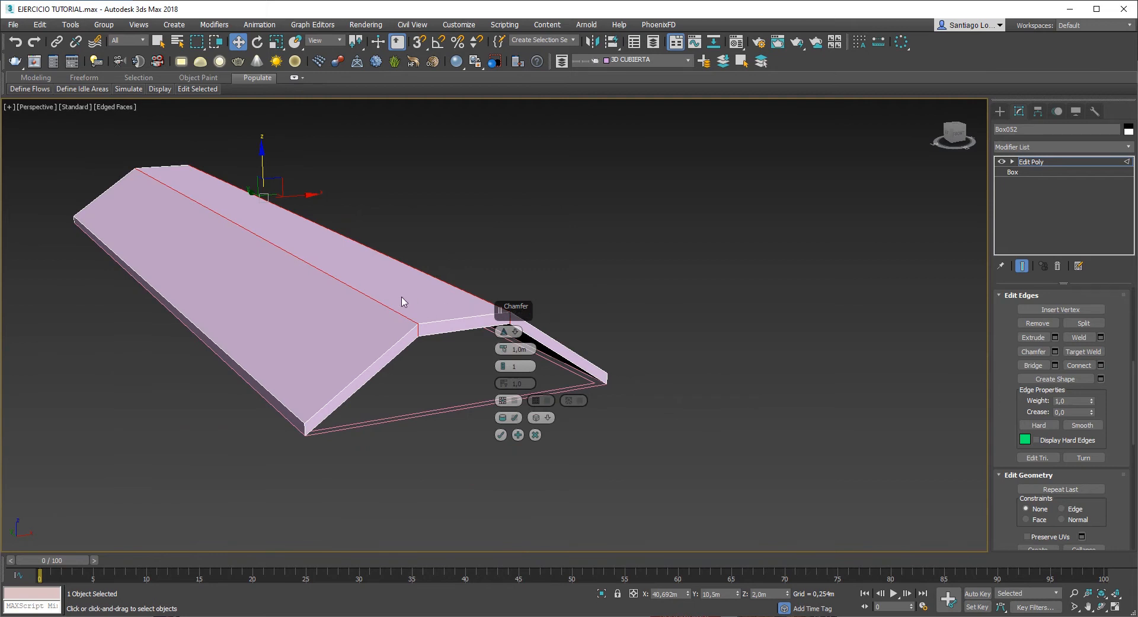
alt+middle_drag(447, 313, 386, 297)
scroll(349, 293, up, 2)
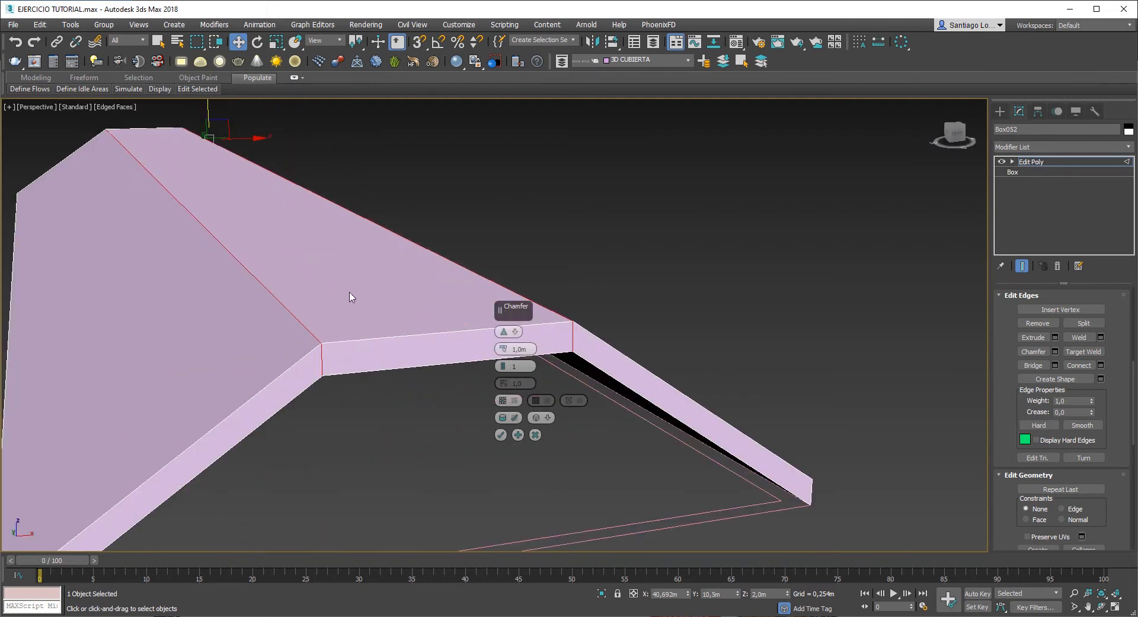
Step: Increase the ridge chamfer amount to 1.5 m and check the wider crest along the roof
mouse_move(505, 355)
mouse_down()
mouse_move(505, 560)
mouse_move(496, 395)
mouse_move(507, 369)
mouse_up()
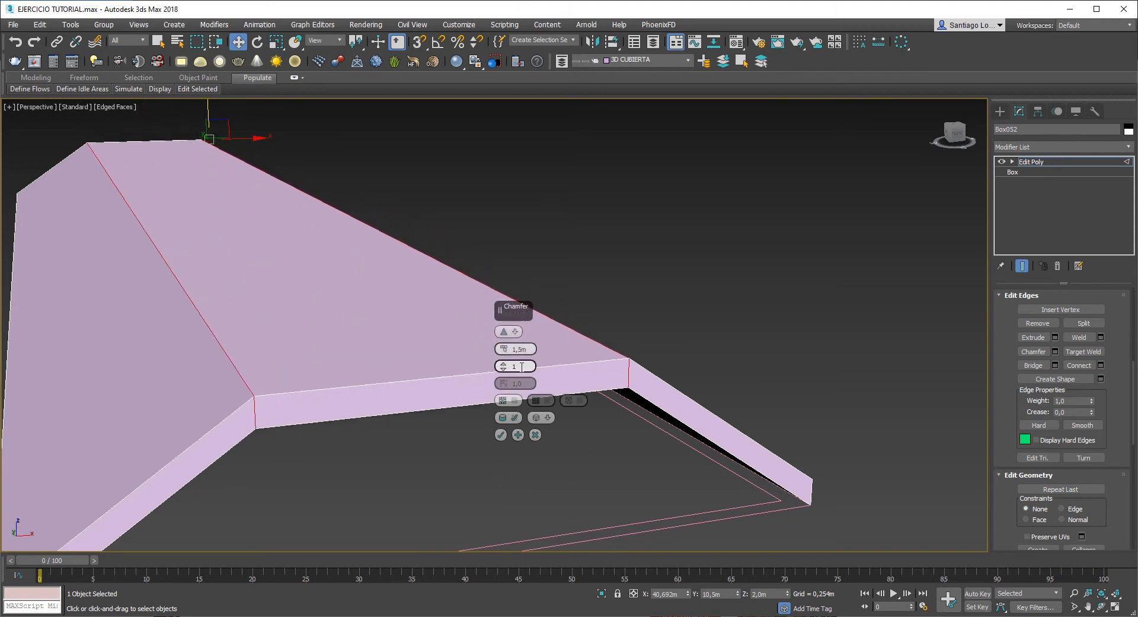
scroll(403, 381, down, 2)
scroll(382, 364, up, 3)
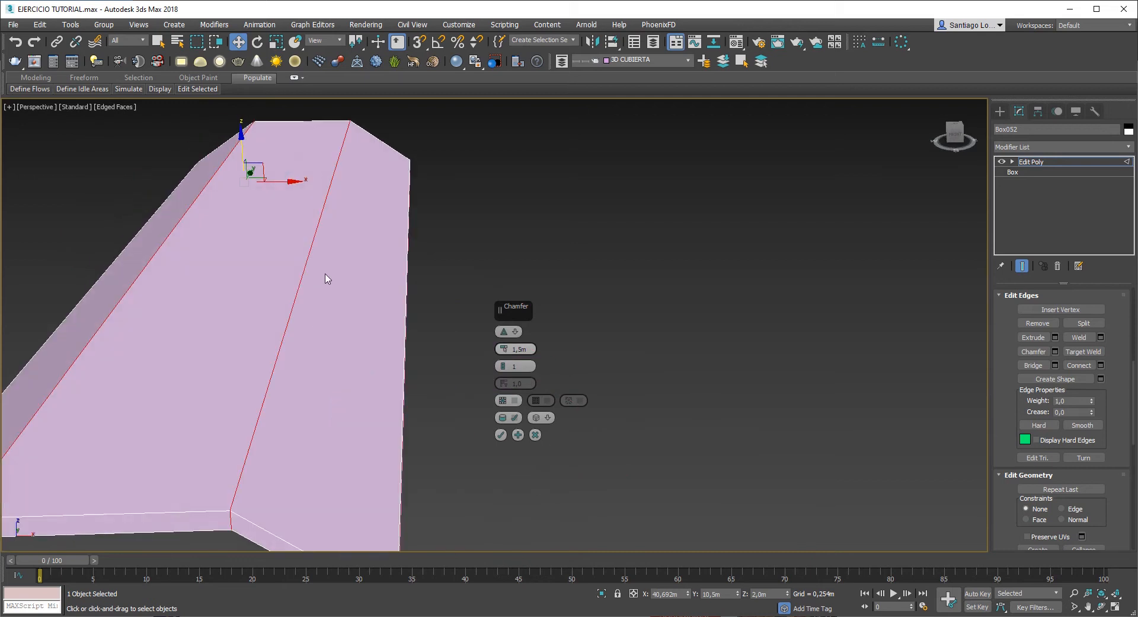
scroll(230, 398, down, 3)
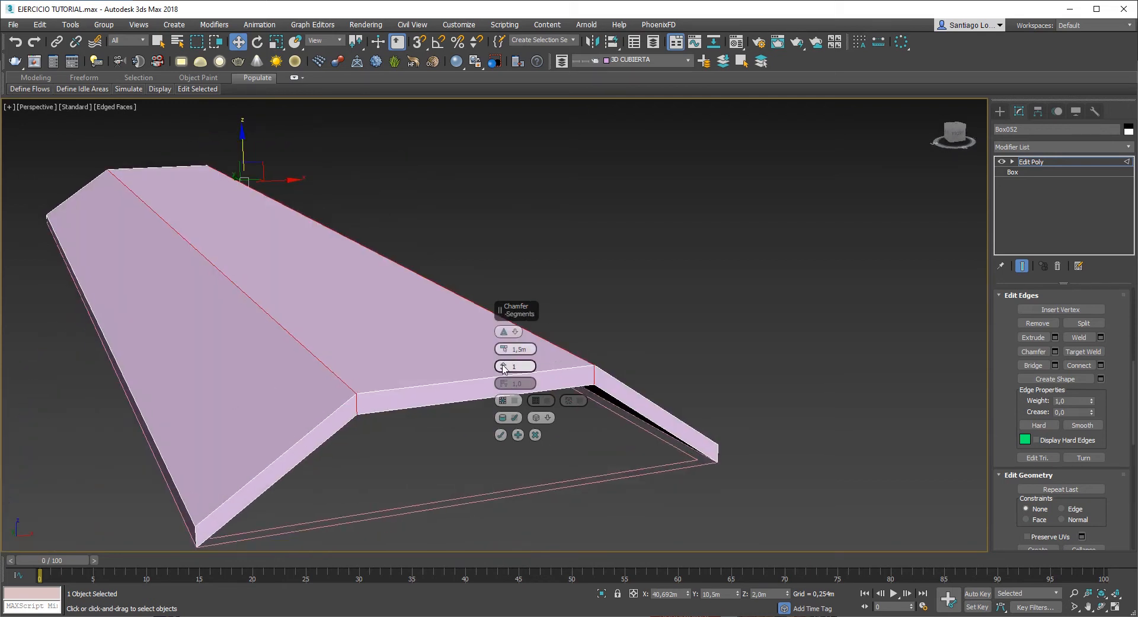
Step: Round the ridge by raising the chamfer to 17 segments and about 2.92 m
drag(505, 367, 503, 360)
mouse_move(413, 375)
alt+middle_down()
mouse_move(233, 358)
mouse_move(182, 365)
mouse_move(321, 384)
mouse_move(414, 375)
mouse_move(376, 354)
mouse_move(381, 372)
mouse_move(357, 371)
mouse_move(346, 350)
mouse_move(381, 386)
mouse_move(379, 373)
mouse_move(373, 396)
mouse_move(404, 354)
mouse_move(407, 368)
alt+middle_up()
drag(516, 348, 449, 23)
alt+middle_drag(379, 363, 341, 323)
scroll(341, 322, up, 2)
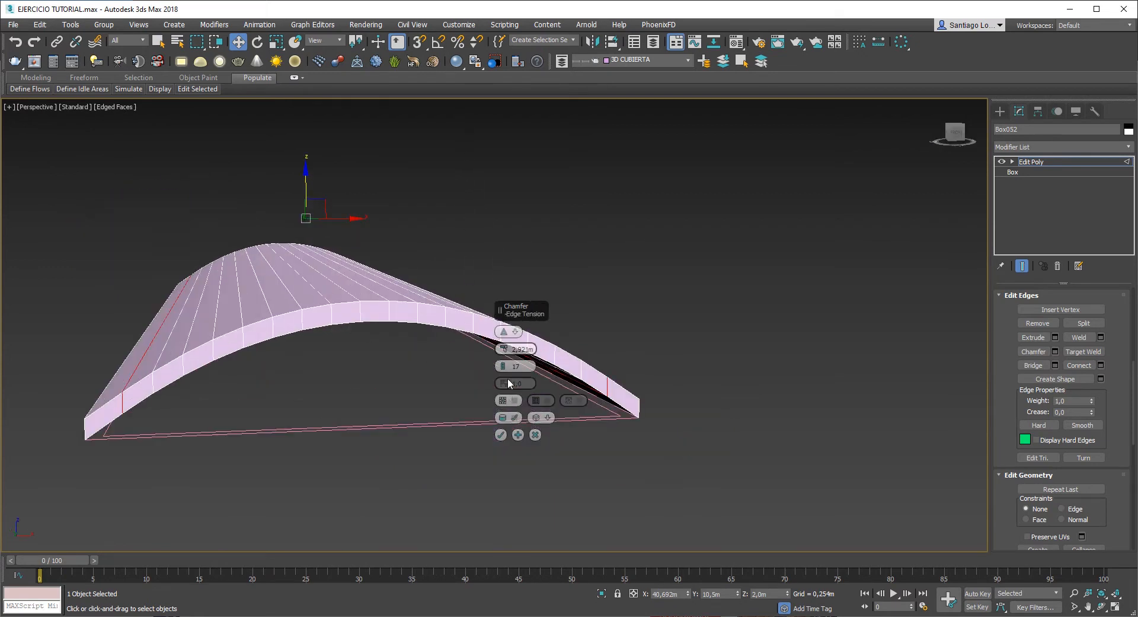
Step: Reduce the ridge chamfer to 10 segments and about 1.7 m, and apply it
drag(503, 367, 503, 414)
alt+middle_drag(386, 356, 379, 403)
mouse_move(503, 349)
mouse_down()
mouse_move(501, 388)
mouse_move(502, 348)
mouse_up()
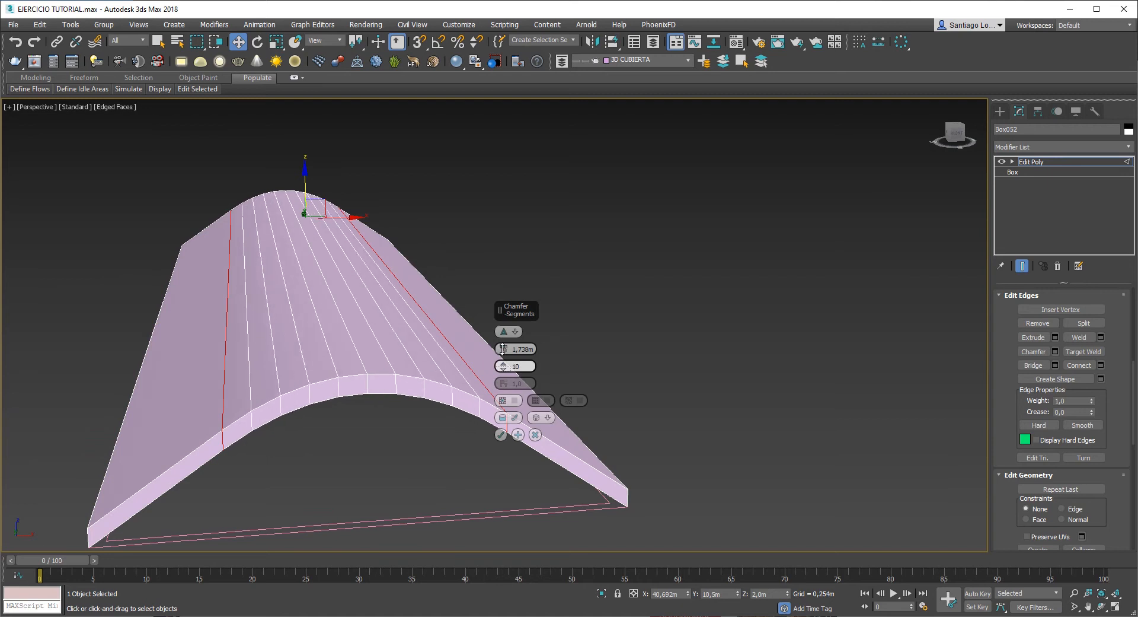
alt+middle_drag(302, 394, 310, 363)
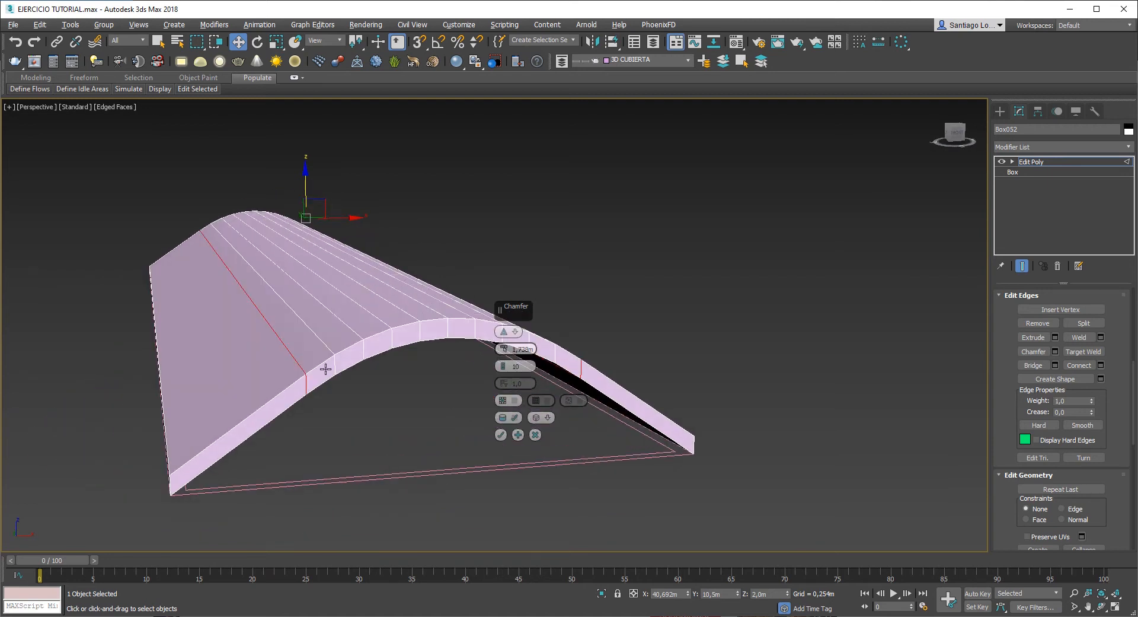
click(500, 436)
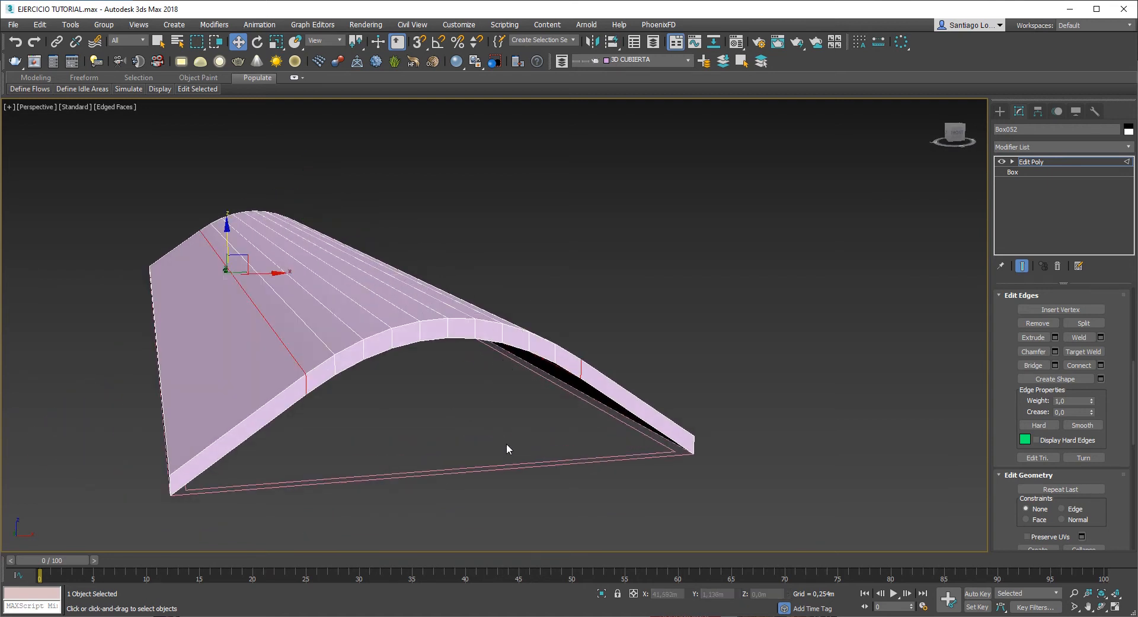
Step: Clear the edge selection and select a single lengthwise edge loop near the crest of the rounded roof
alt+middle_drag(506, 450, 474, 390)
click(512, 374)
click(575, 399)
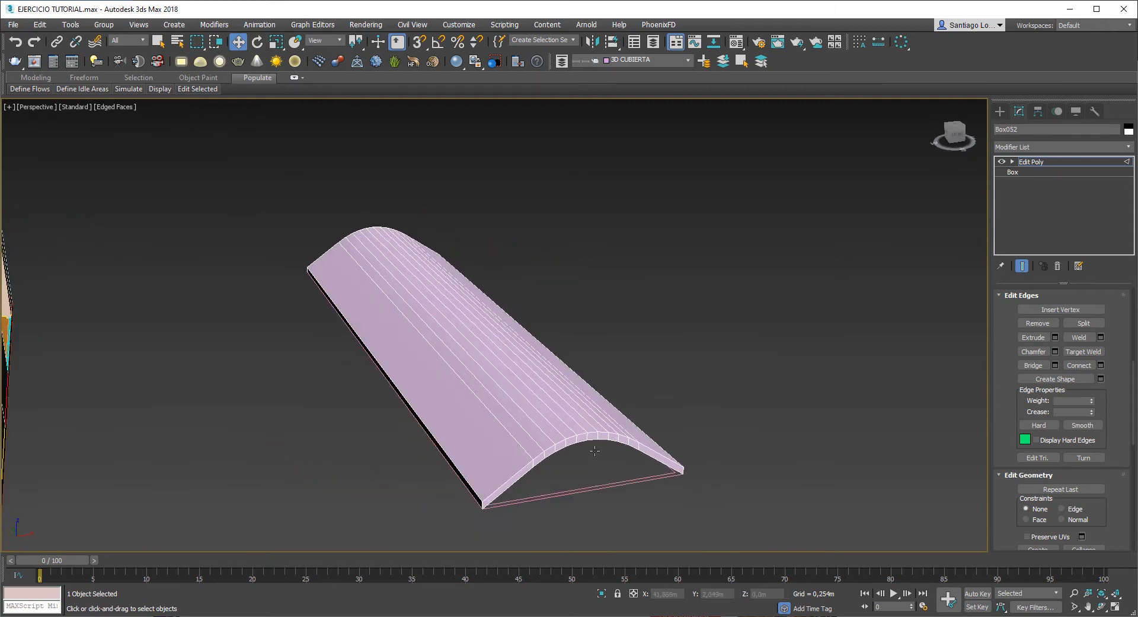
scroll(577, 423, up, 5)
click(576, 422)
click(576, 424)
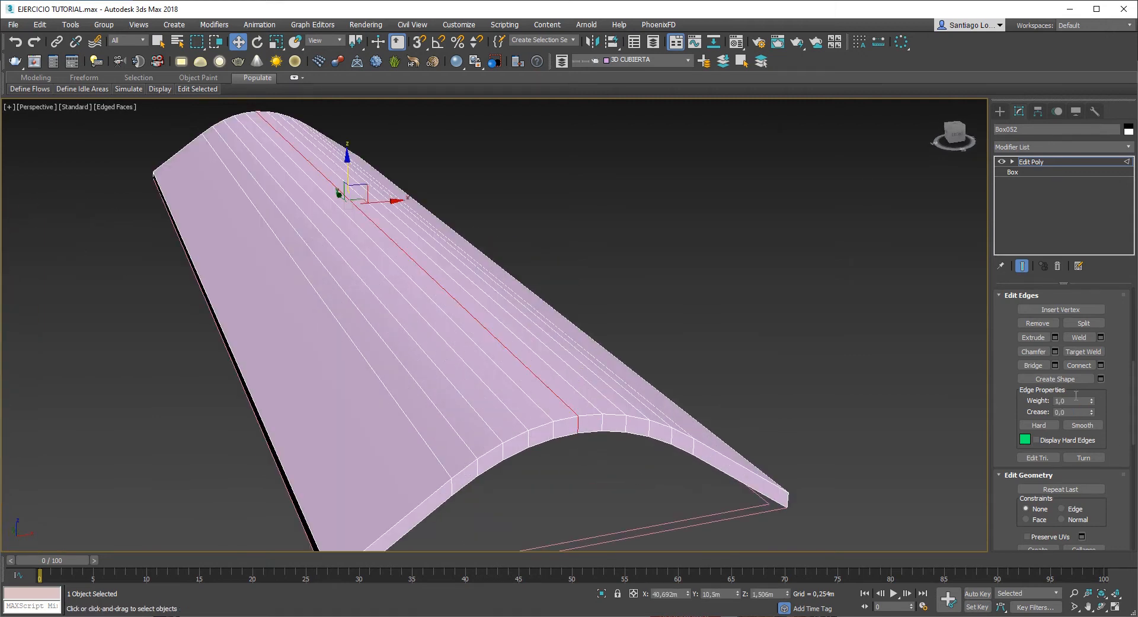
Step: Deselect the edge loop, leave edge editing and remove the Edit Poly modifier to return the roof to a plain box
scroll(1055, 387, up, 5)
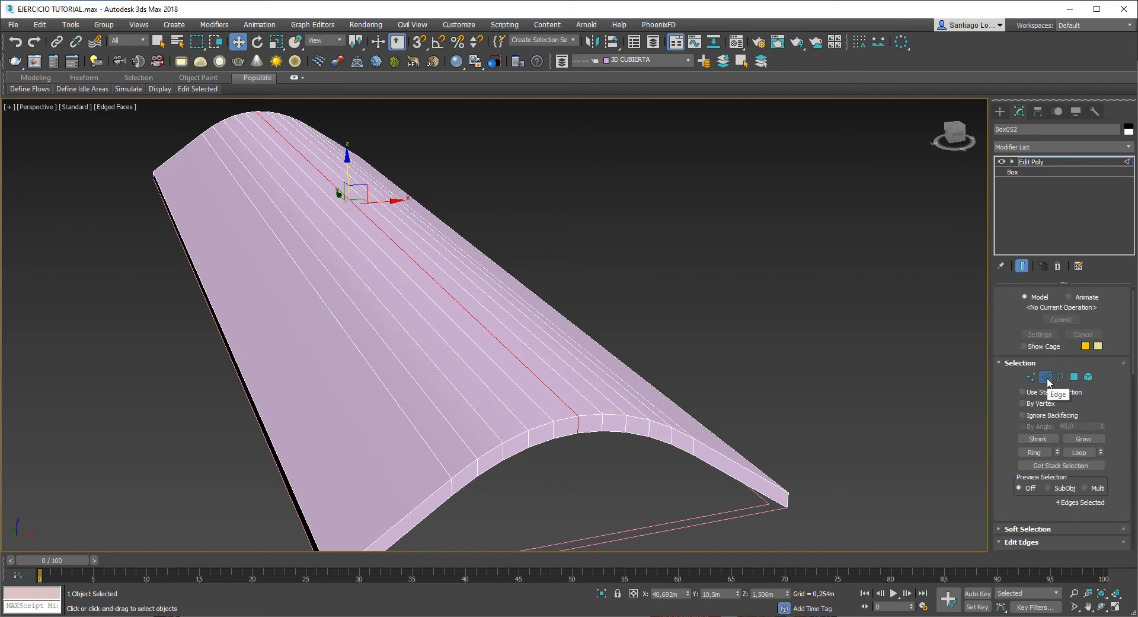
scroll(553, 360, down, 4)
click(690, 382)
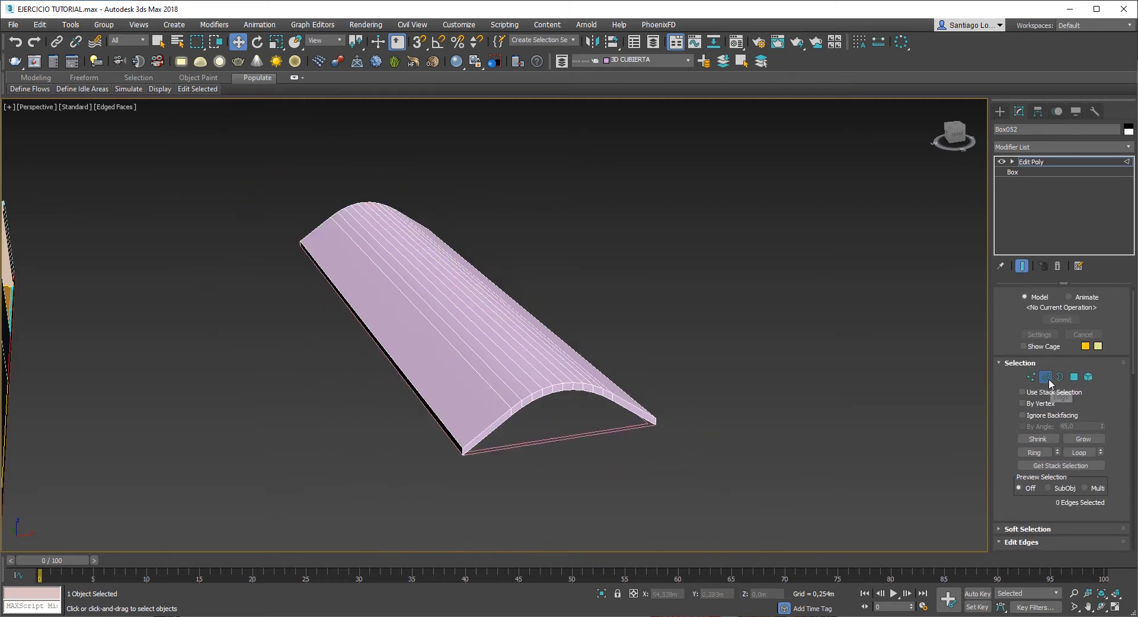
click(1046, 377)
scroll(607, 437, up, 4)
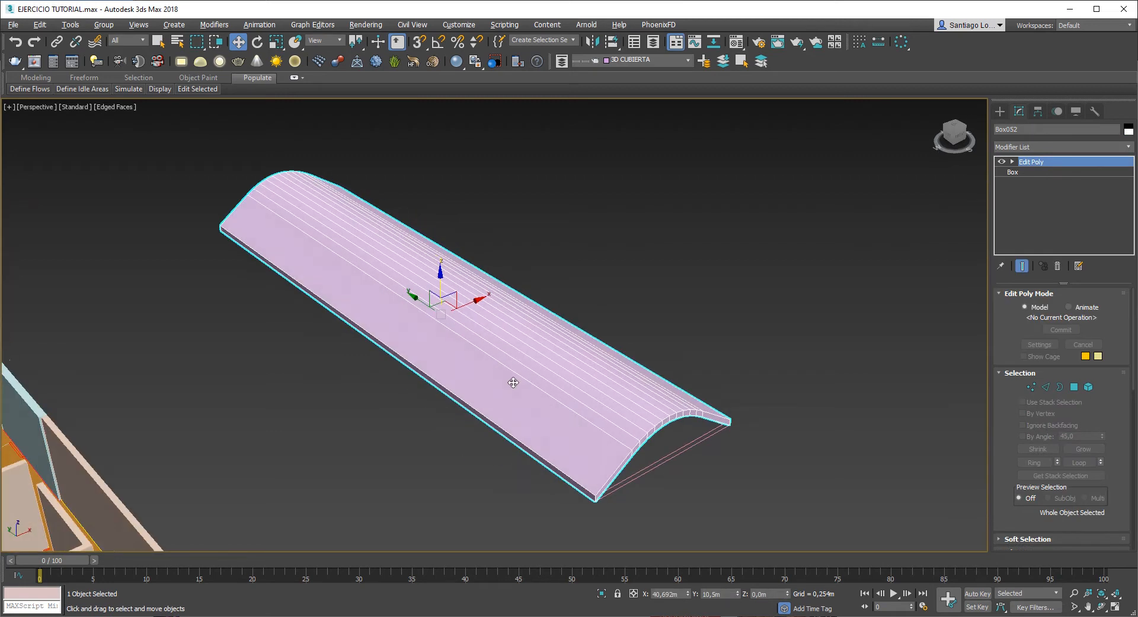
mouse_move(607, 437)
alt+middle_down()
mouse_move(564, 432)
mouse_move(595, 432)
alt+middle_up()
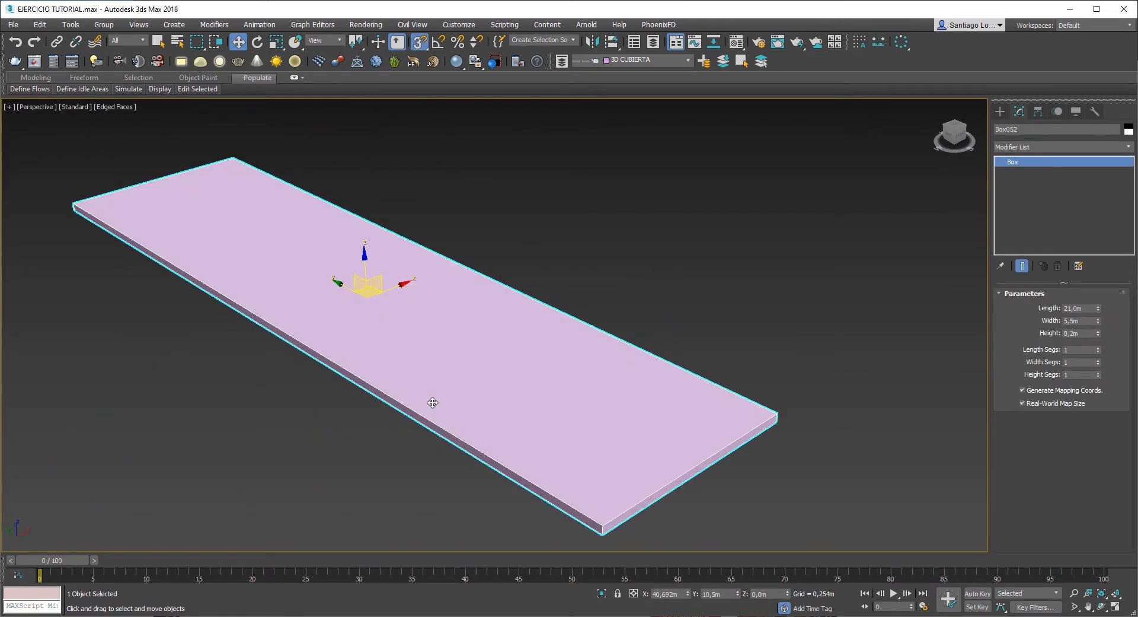
Step: Add a new Edit Poly modifier to the box and select its upper face at Polygon level
alt+middle_drag(482, 393, 469, 387)
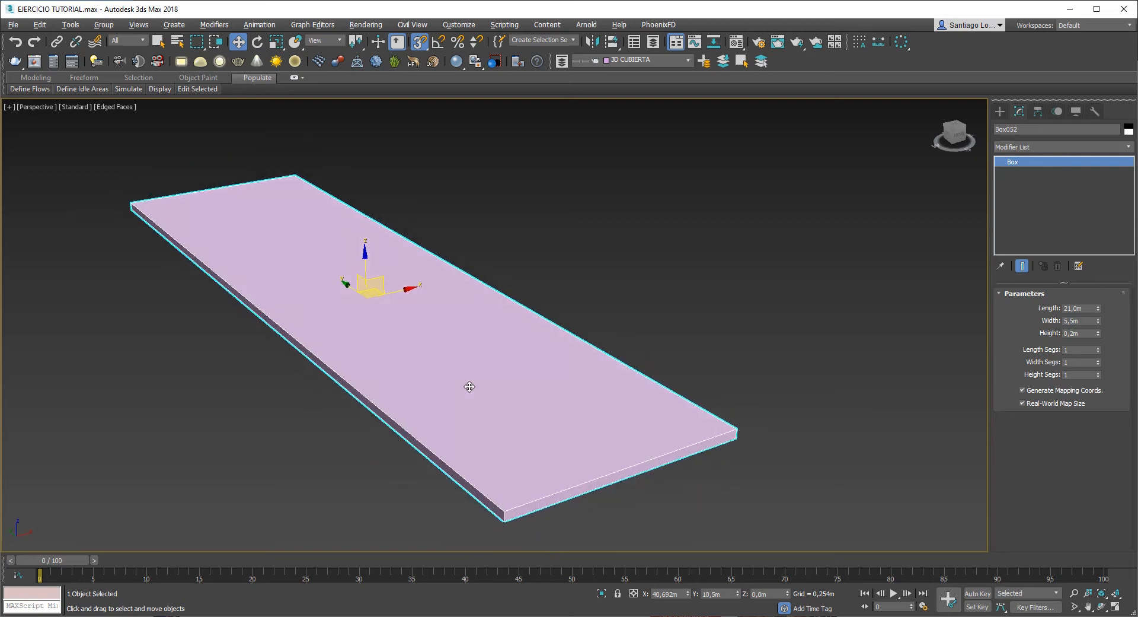
click(1056, 151)
key(e)
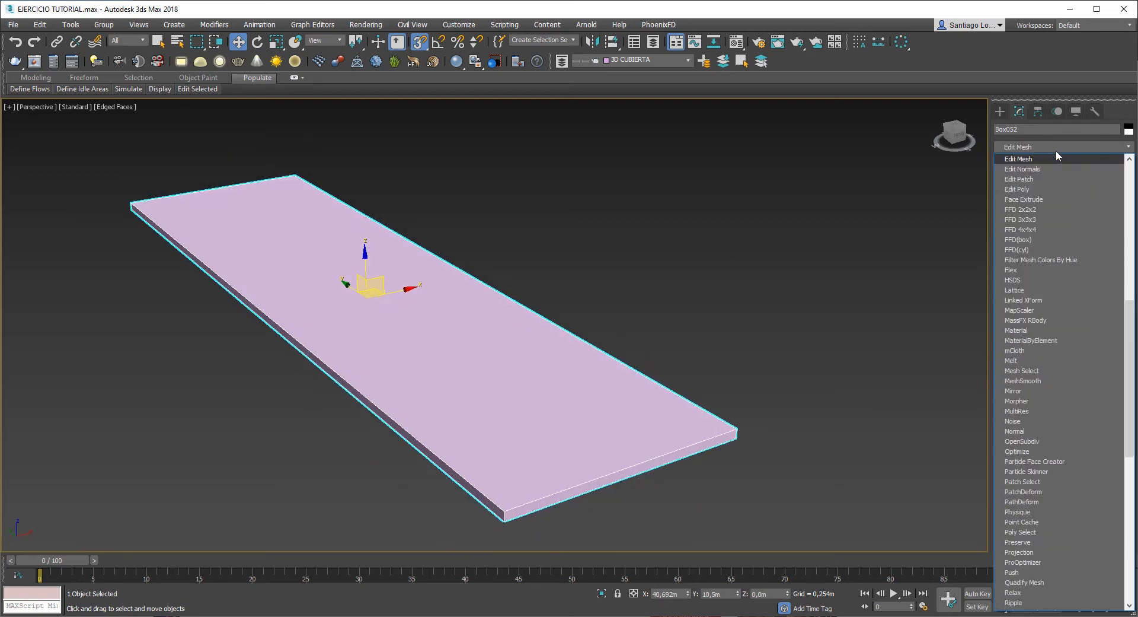
click(1032, 189)
click(1074, 387)
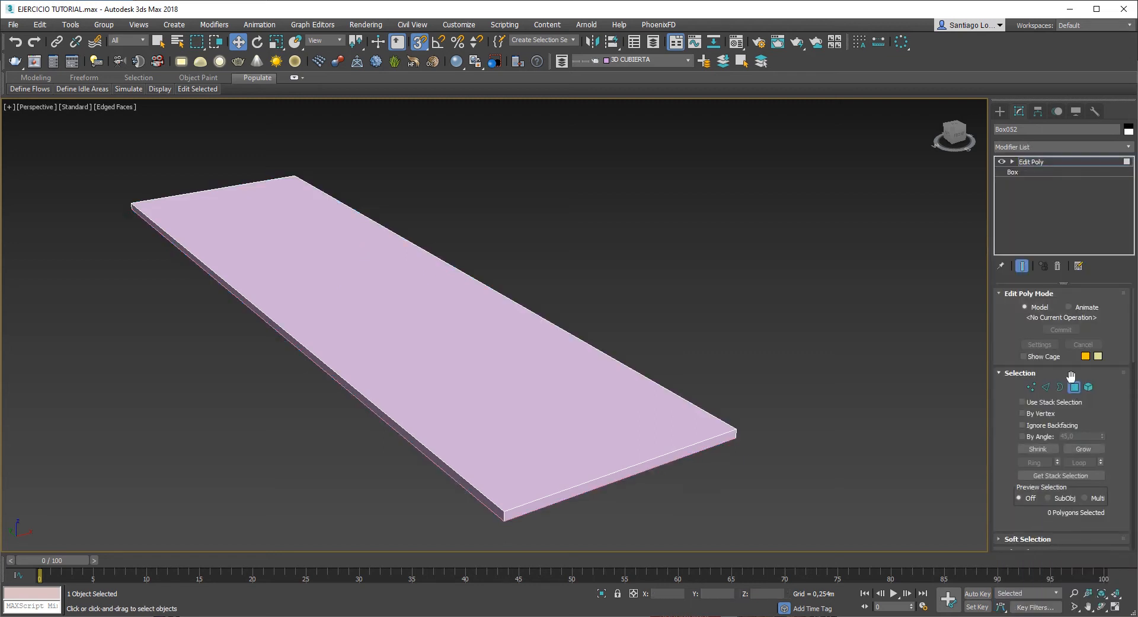
click(507, 411)
mouse_move(506, 412)
alt+middle_down()
mouse_move(495, 420)
mouse_move(491, 383)
mouse_move(501, 423)
alt+middle_up()
Step: Start an inset on the slab's upper face and try an amount of about 3.91 m
drag(1133, 349, 1134, 411)
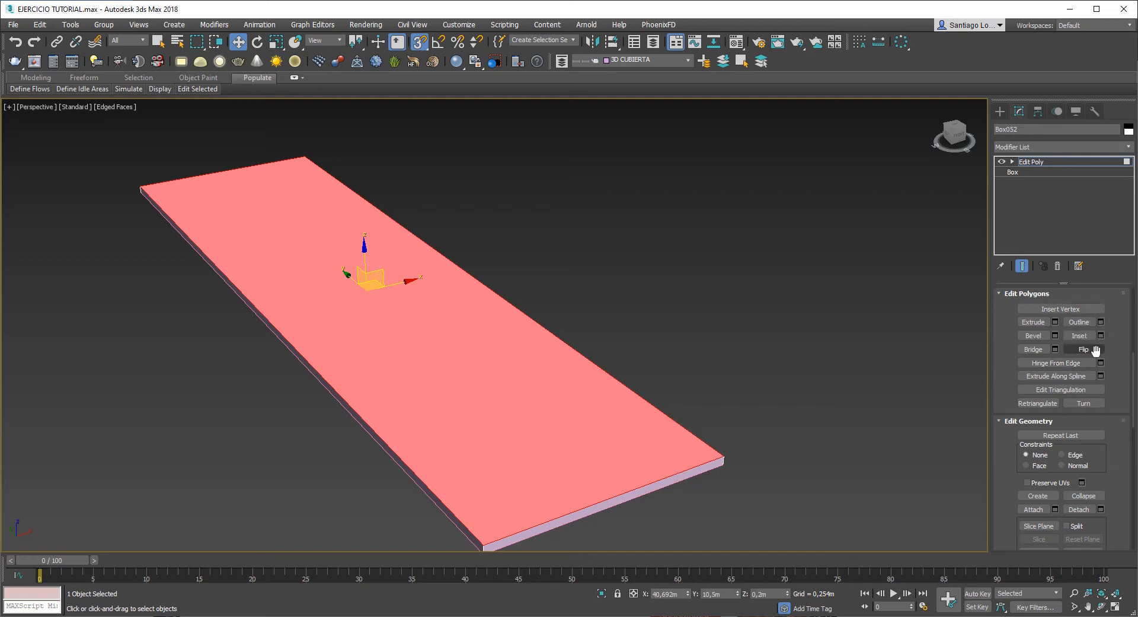
drag(1133, 352, 1131, 293)
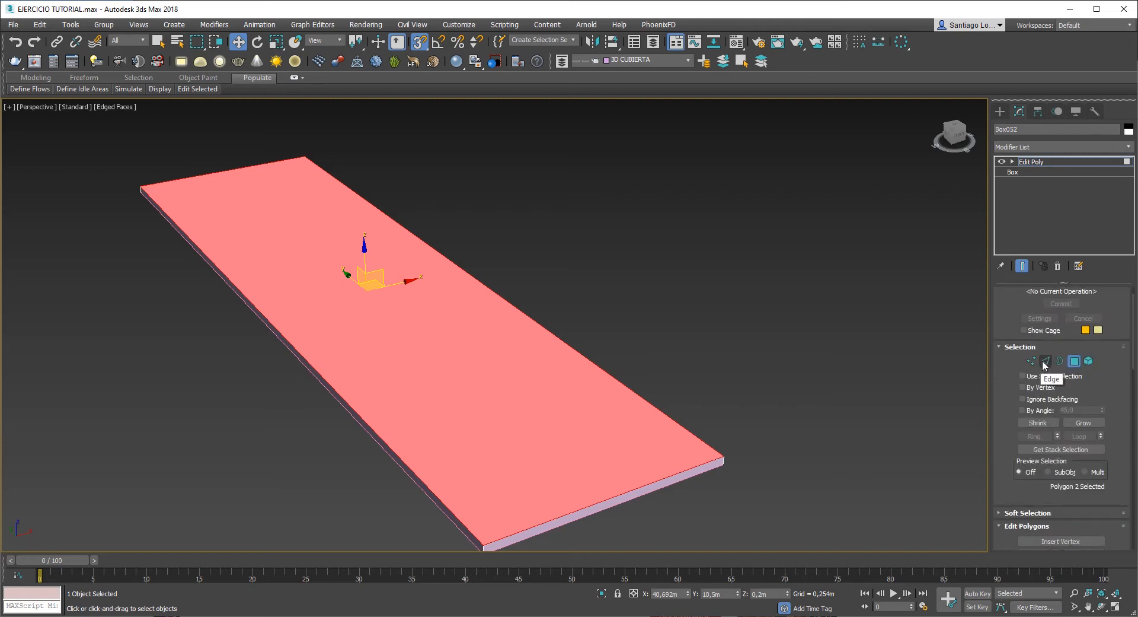
scroll(1134, 328, down, 5)
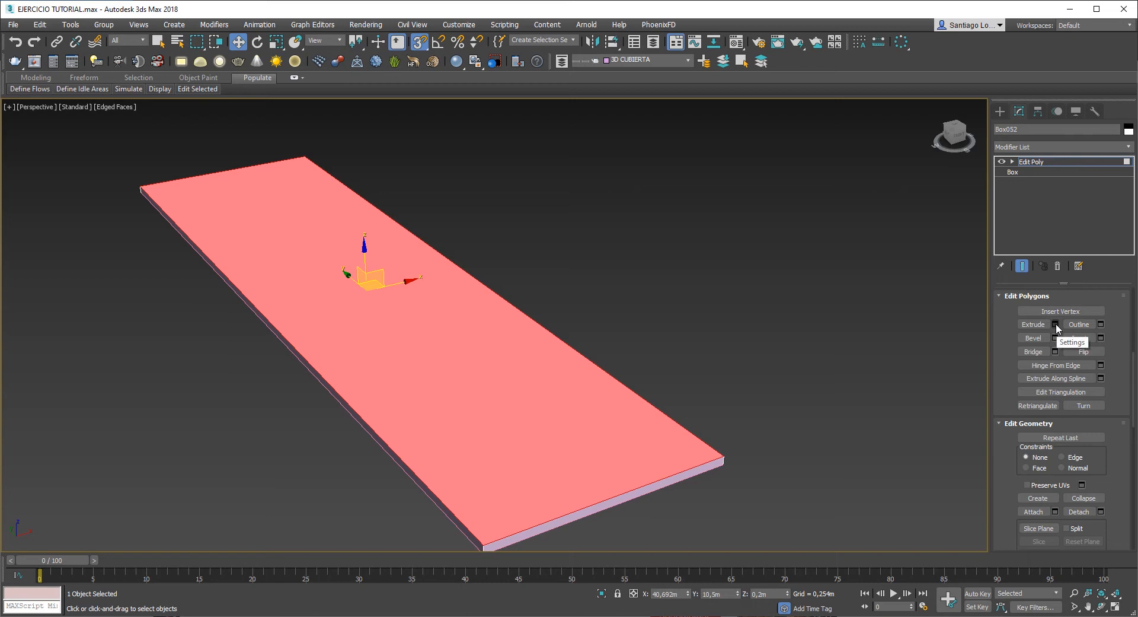
click(1101, 338)
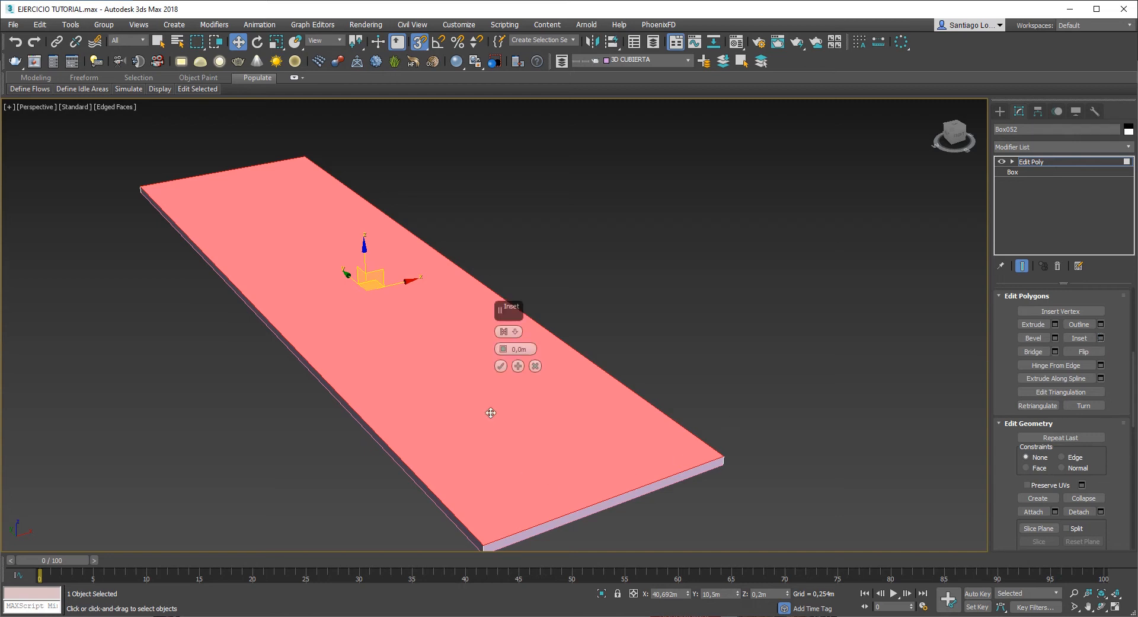
alt+middle_drag(527, 418, 558, 400)
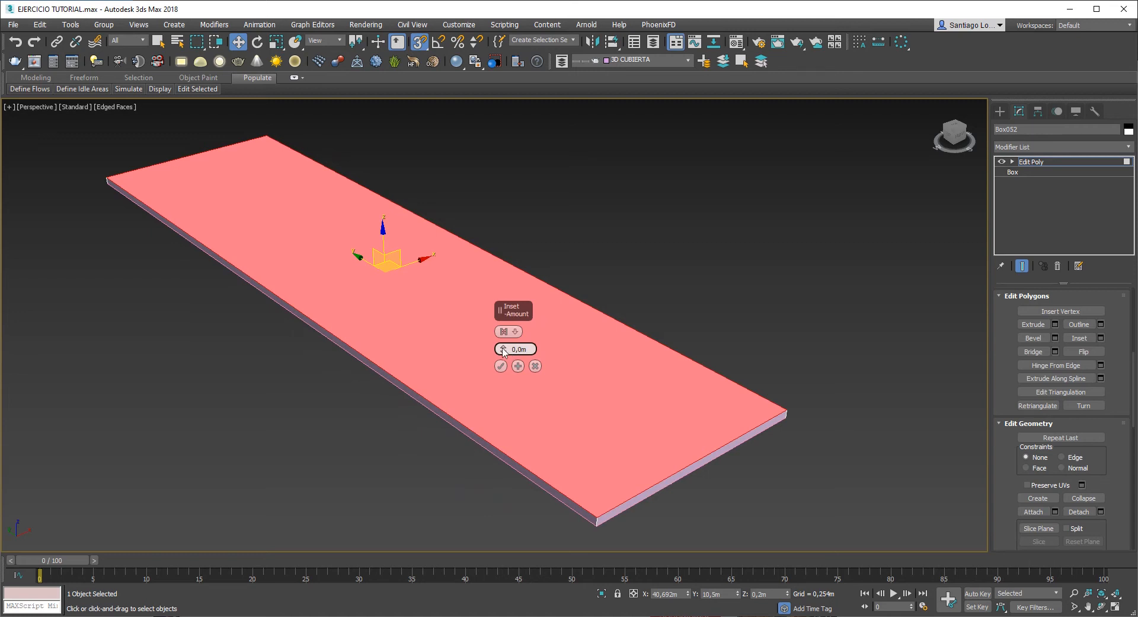
drag(504, 351, 546, 65)
alt+middle_drag(556, 314, 426, 320)
scroll(394, 290, up, 3)
scroll(409, 306, down, 2)
scroll(415, 307, up, 2)
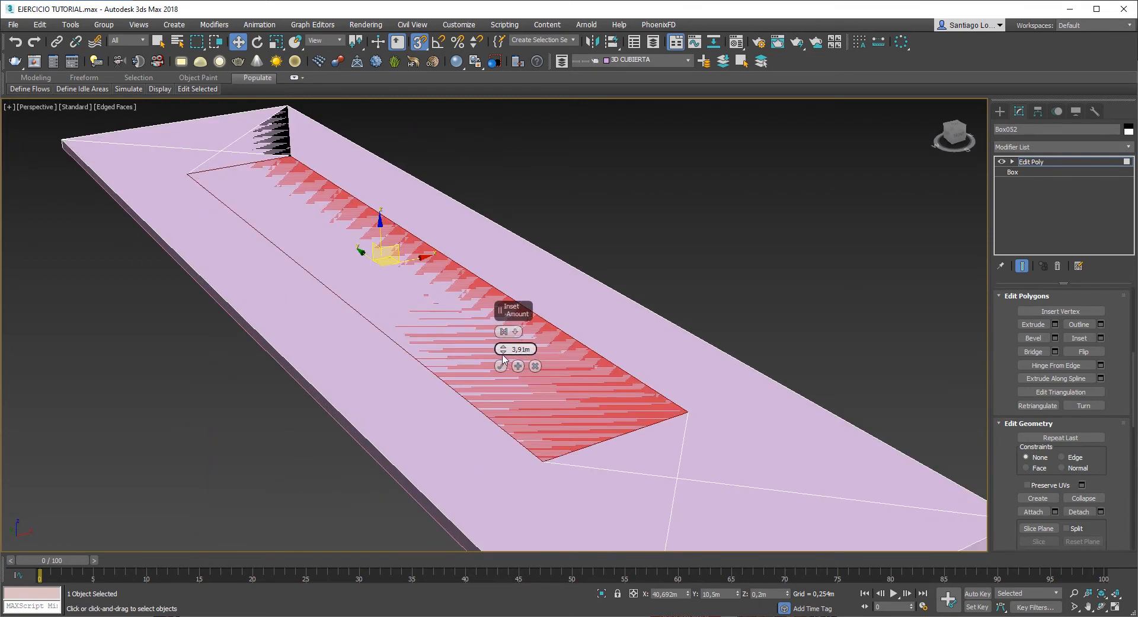
Step: Reduce the upper face's inset to about 1 m, apply it and clear the polygon selection
drag(503, 350, 755, 397)
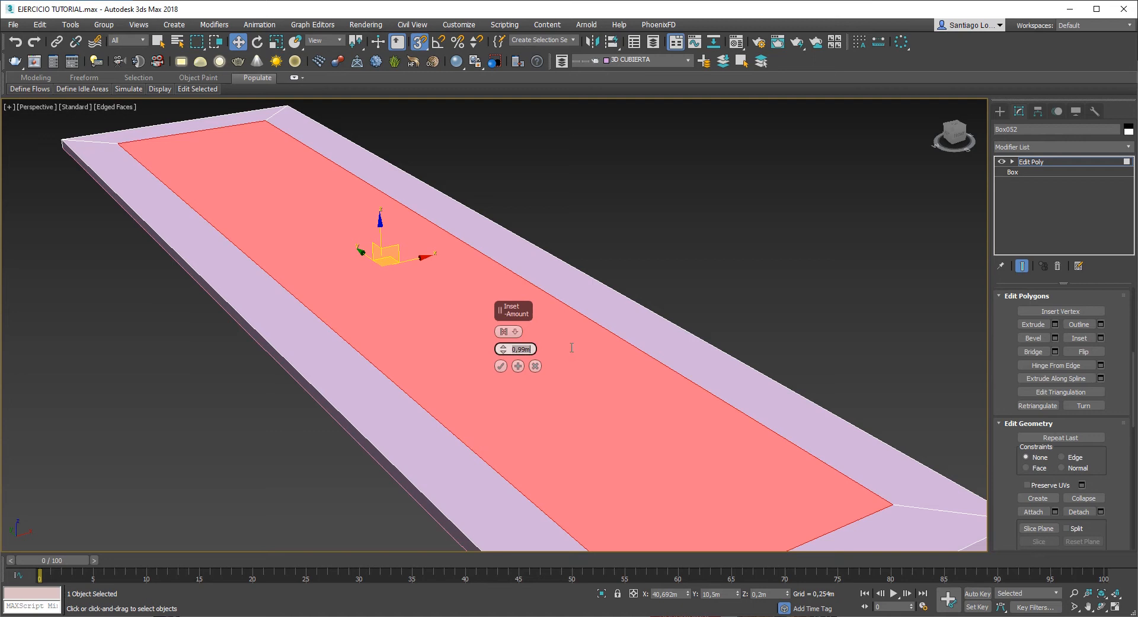
click(503, 367)
scroll(503, 368, down, 5)
click(550, 325)
mouse_move(440, 359)
alt+middle_down()
mouse_move(554, 353)
mouse_move(439, 353)
alt+middle_up()
scroll(557, 394, up, 4)
scroll(484, 394, down, 2)
alt+middle_drag(511, 415, 489, 409)
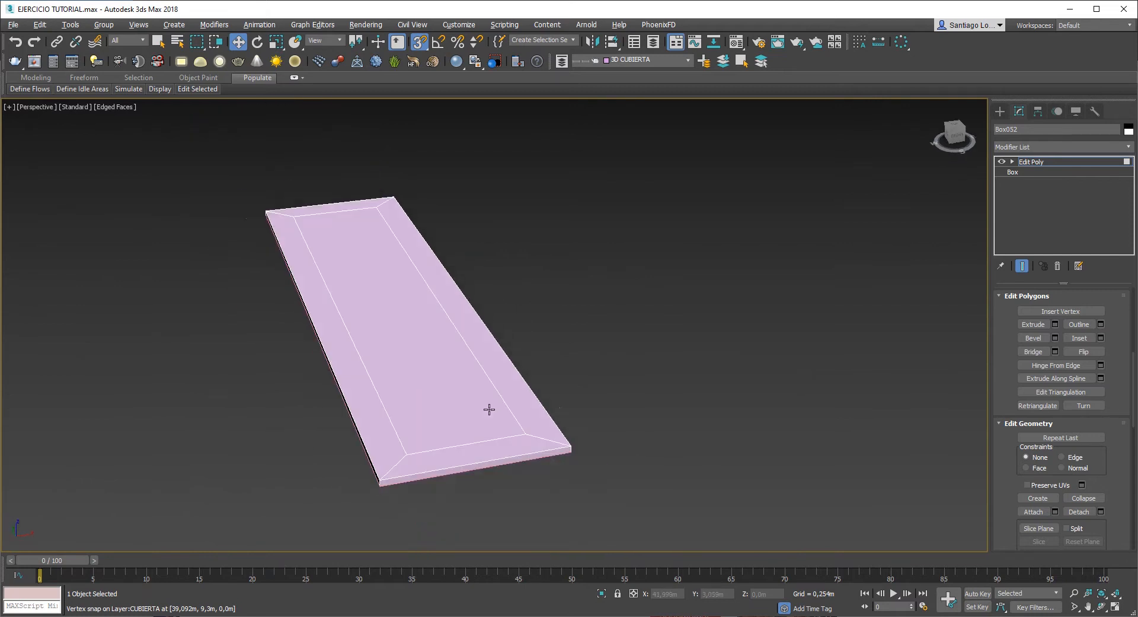
Step: Select the inner inset polygon, turn off snapping and raise it to a Z of about 3.7 m
click(413, 377)
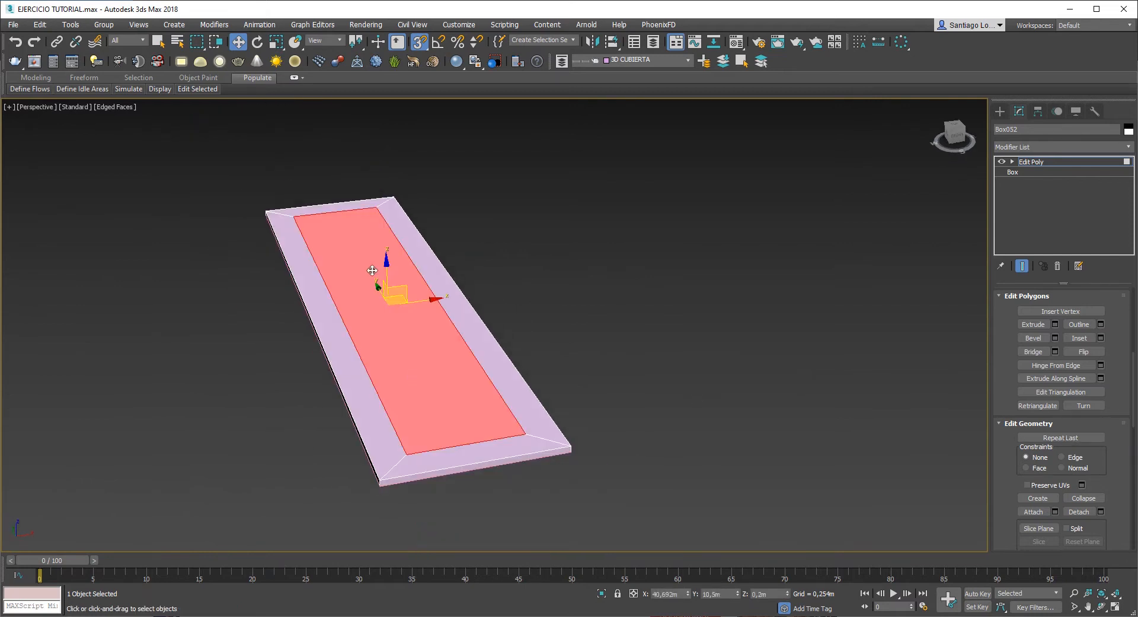
key(s)
alt+middle_drag(401, 286, 409, 281)
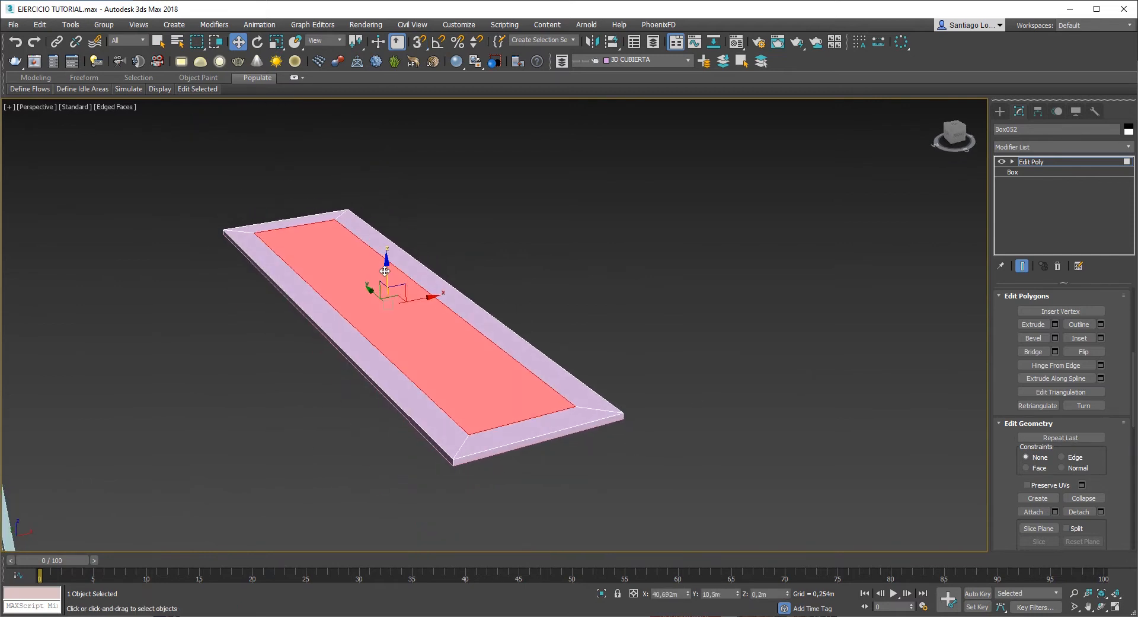
drag(388, 270, 389, 129)
key(ctrl+z)
alt+middle_drag(452, 316, 410, 291)
drag(387, 271, 394, 168)
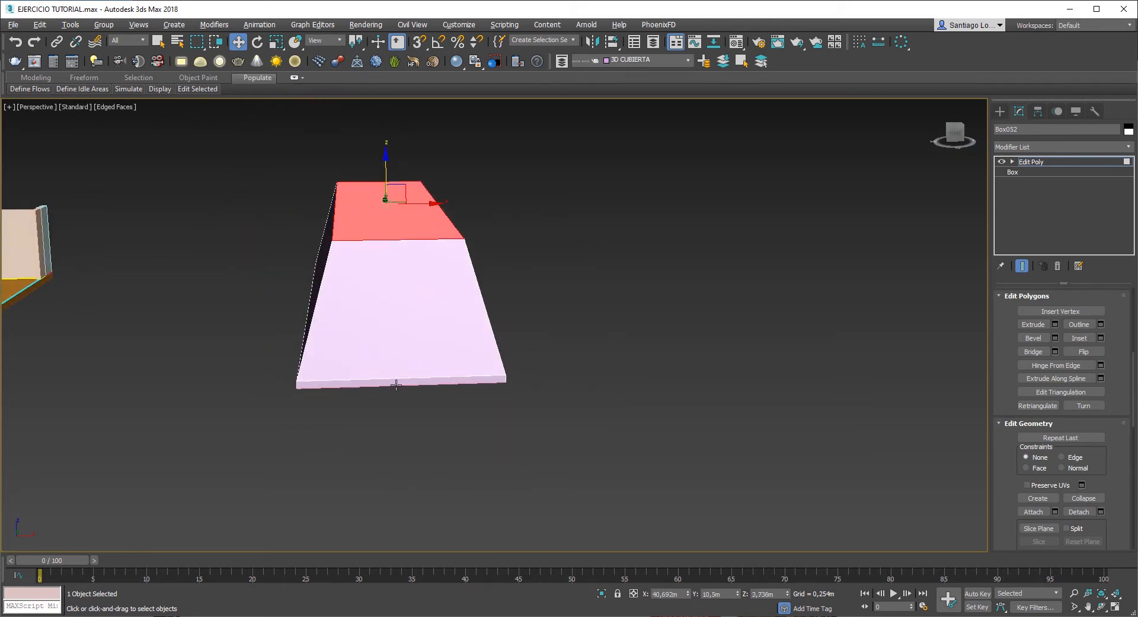
Step: Undo the raise of the inner inset polygon and clear the polygon selection
alt+middle_drag(395, 385, 416, 420)
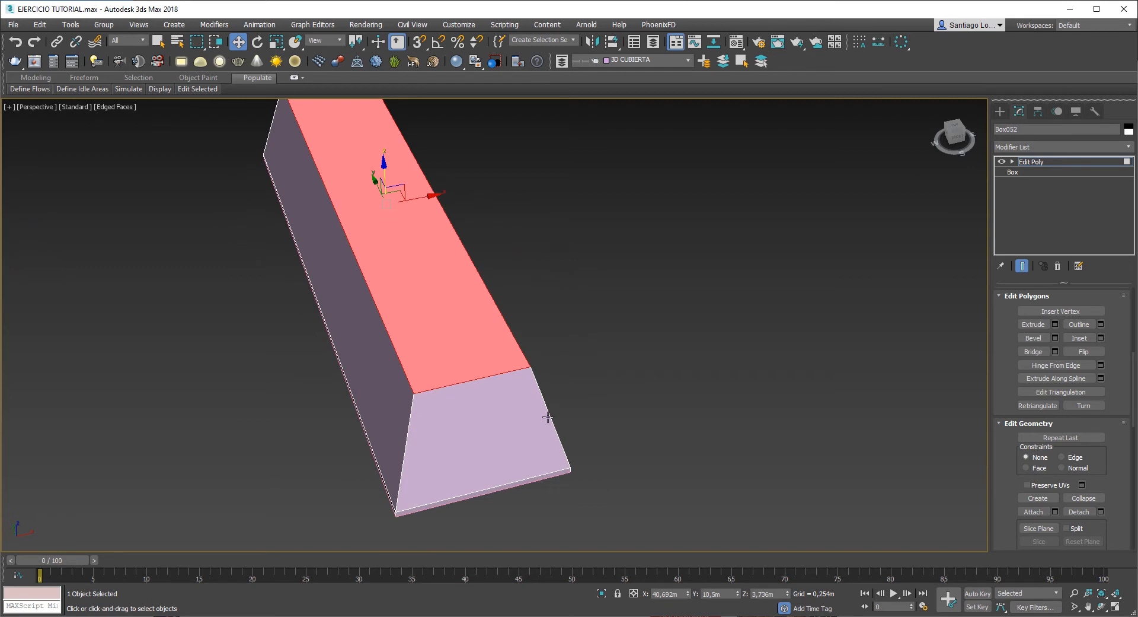
alt+middle_drag(446, 455, 463, 517)
scroll(522, 359, down, 3)
alt+middle_drag(500, 313, 506, 470)
scroll(506, 469, up, 3)
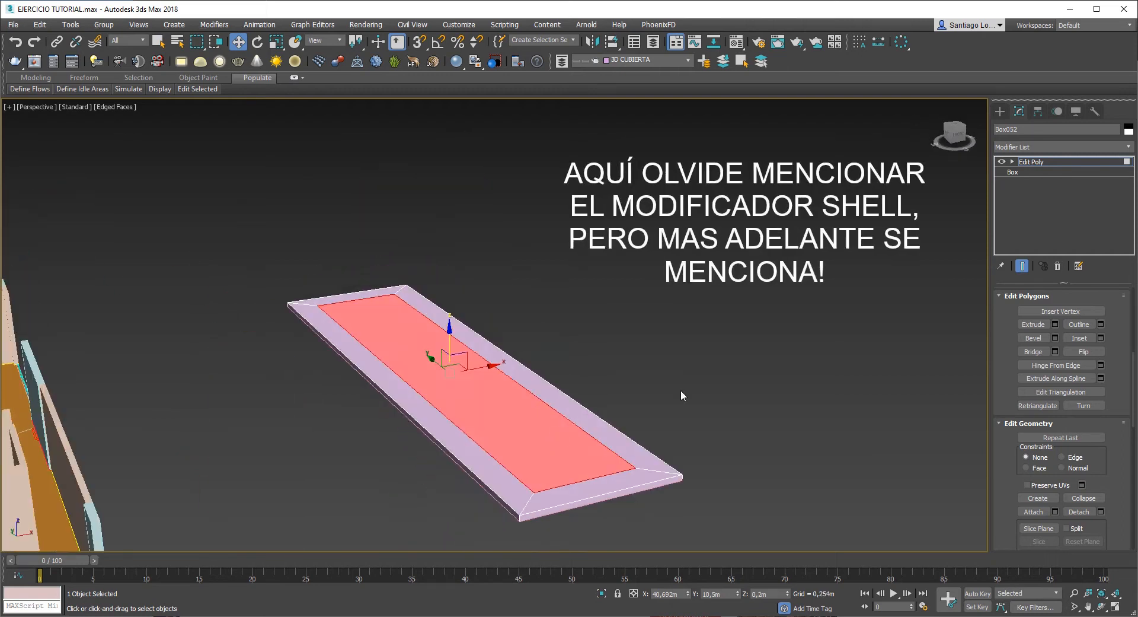
click(681, 390)
scroll(544, 460, up, 3)
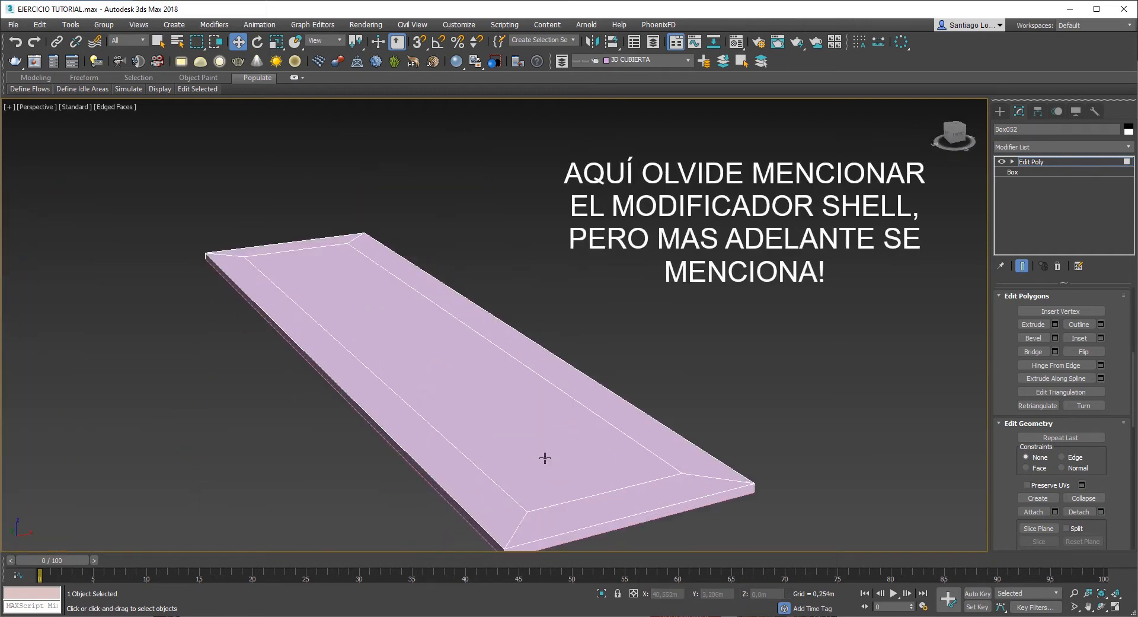
click(482, 401)
click(734, 376)
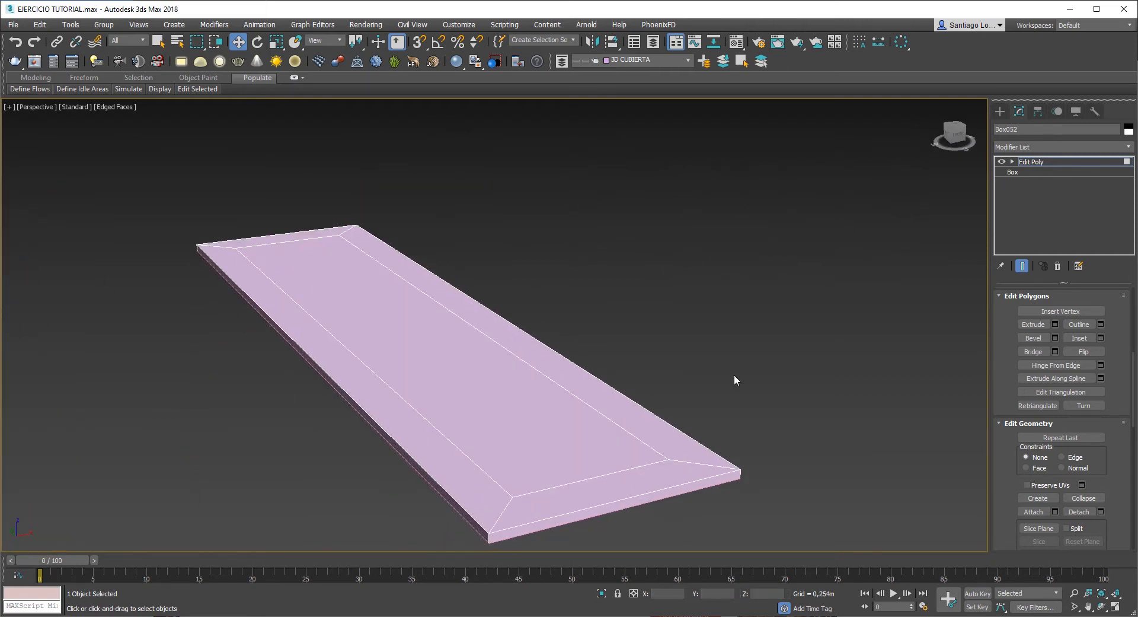
Step: Select the inner inset polygon and start an extrusion with a height of about 2.36 m
click(544, 456)
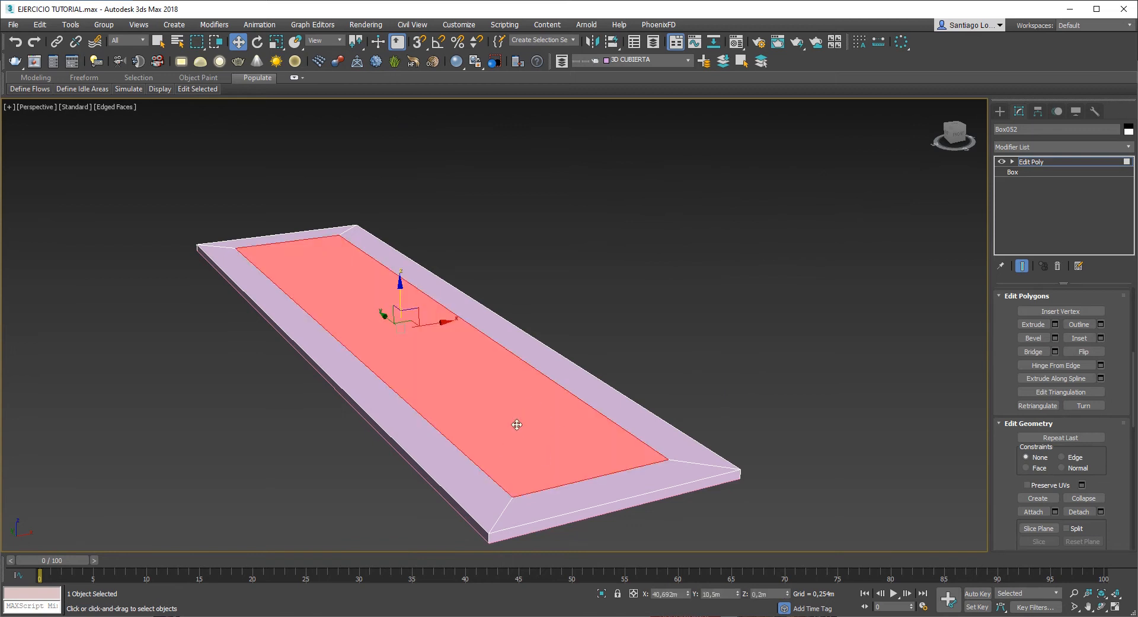
click(1056, 324)
drag(502, 342, 606, 435)
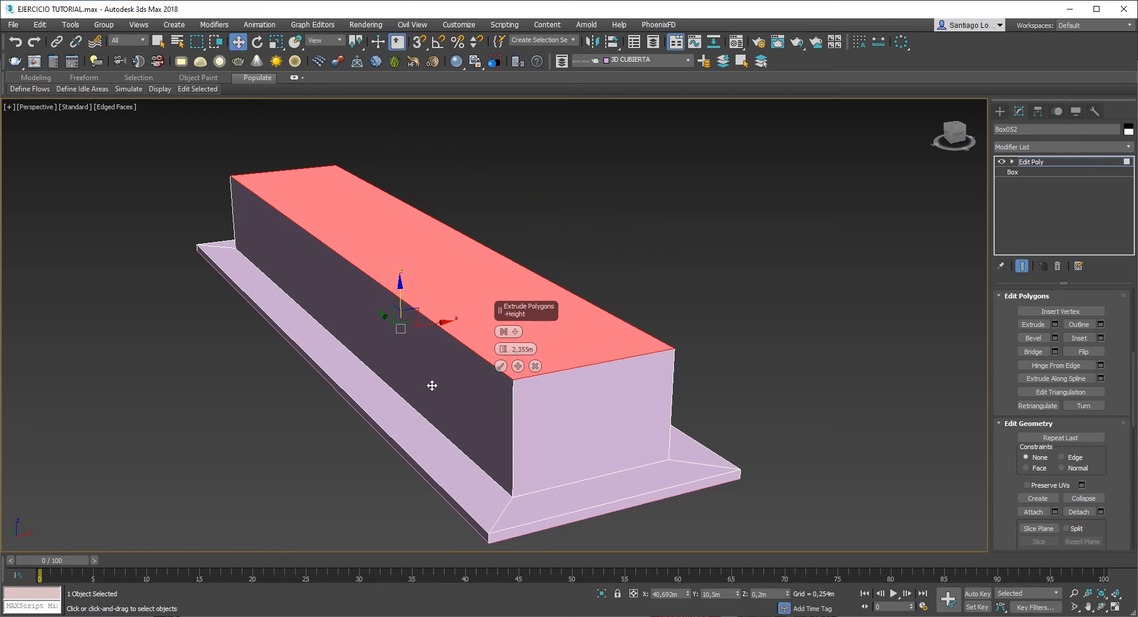
alt+middle_drag(432, 386, 897, 378)
scroll(579, 408, down, 2)
scroll(593, 409, up, 2)
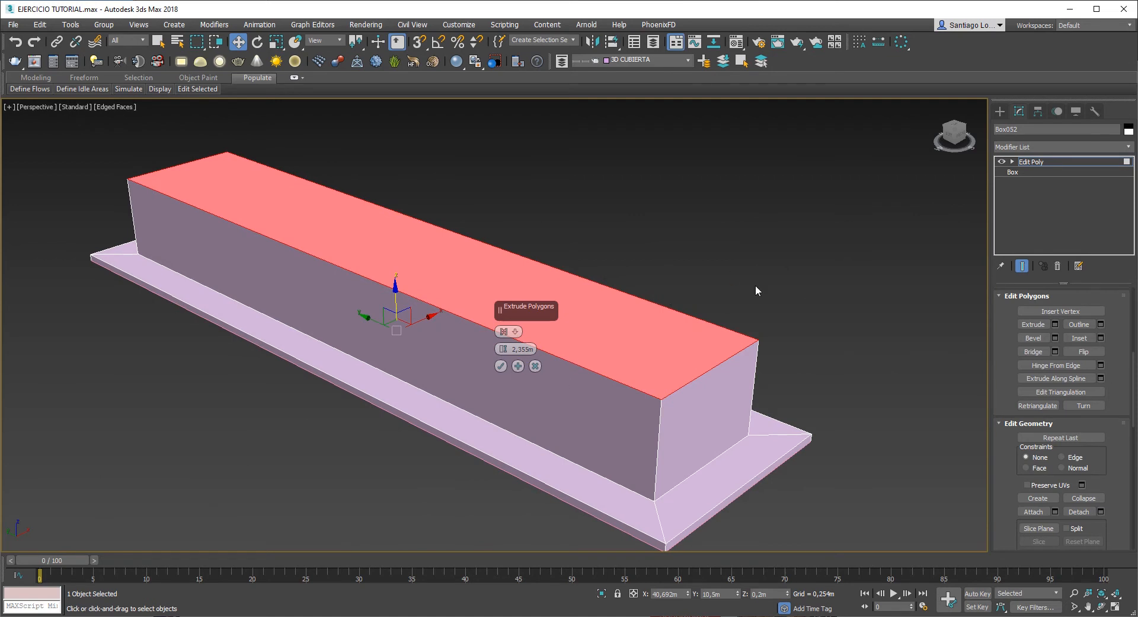
middle_drag(755, 284, 741, 295)
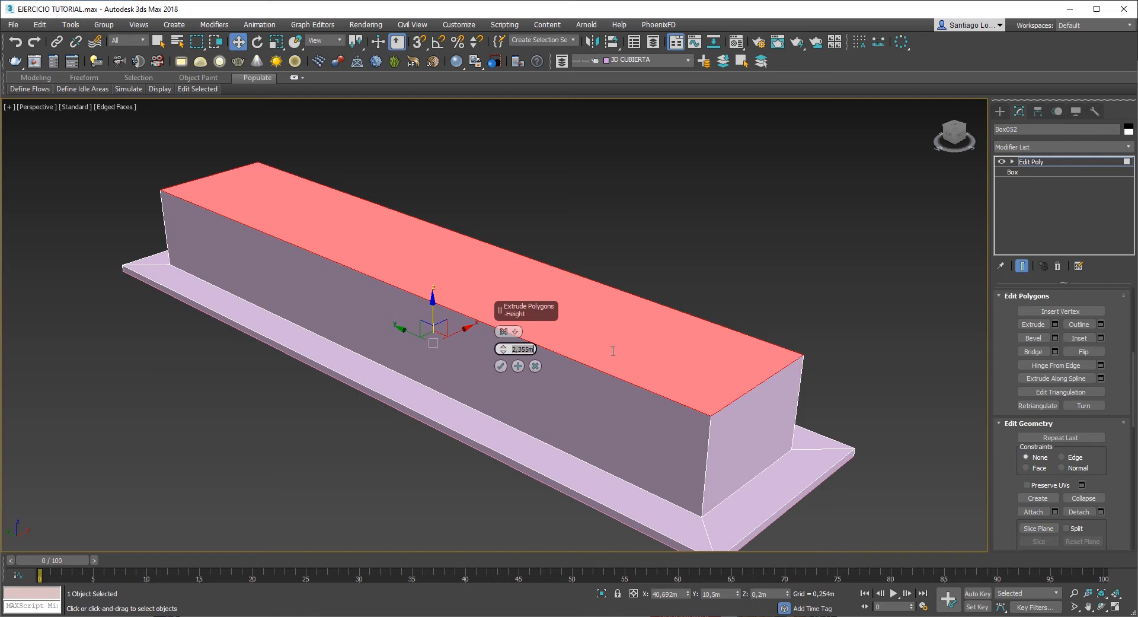
Step: Set the polygon's extrusion height to 1 m, apply it and scale the extruded upper face down uniformly
key(BackSpace)
text(1,0m)
alt+middle_drag(648, 371, 393, 331)
key(r)
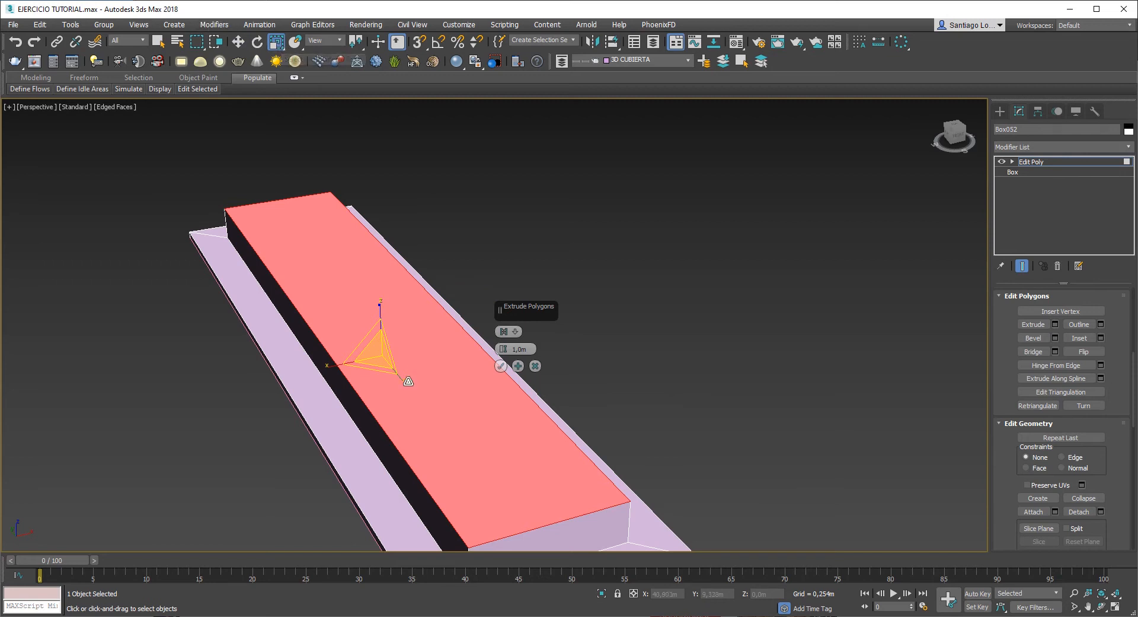
drag(381, 354, 414, 412)
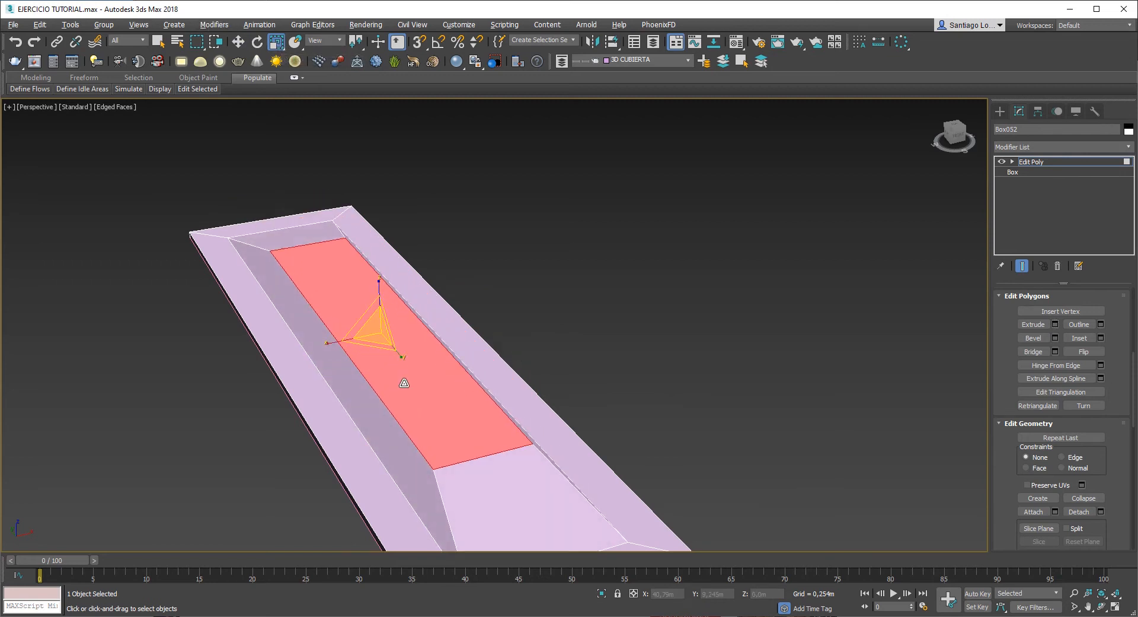
alt+middle_drag(399, 383, 790, 387)
alt+middle_drag(386, 341, 450, 359)
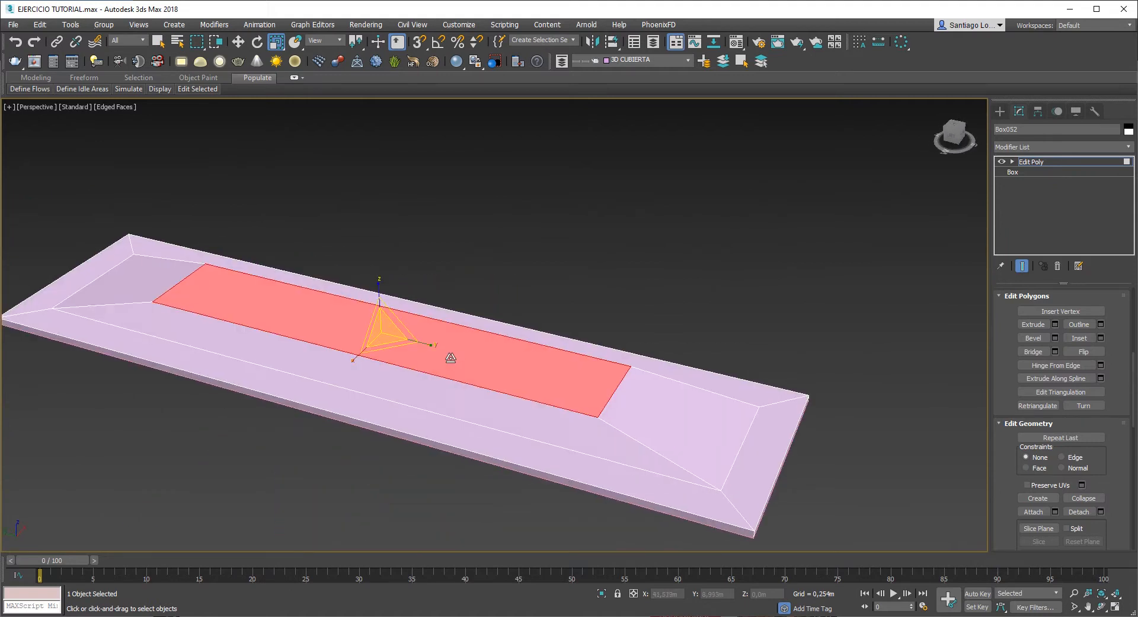
Step: Undo the upper face's scaling, try scaling it again and undo that attempt too
key(ctrl+z)
drag(387, 324, 368, 302)
mouse_move(374, 339)
alt+middle_down()
mouse_move(353, 332)
mouse_move(379, 323)
alt+middle_up()
key(ctrl+z)
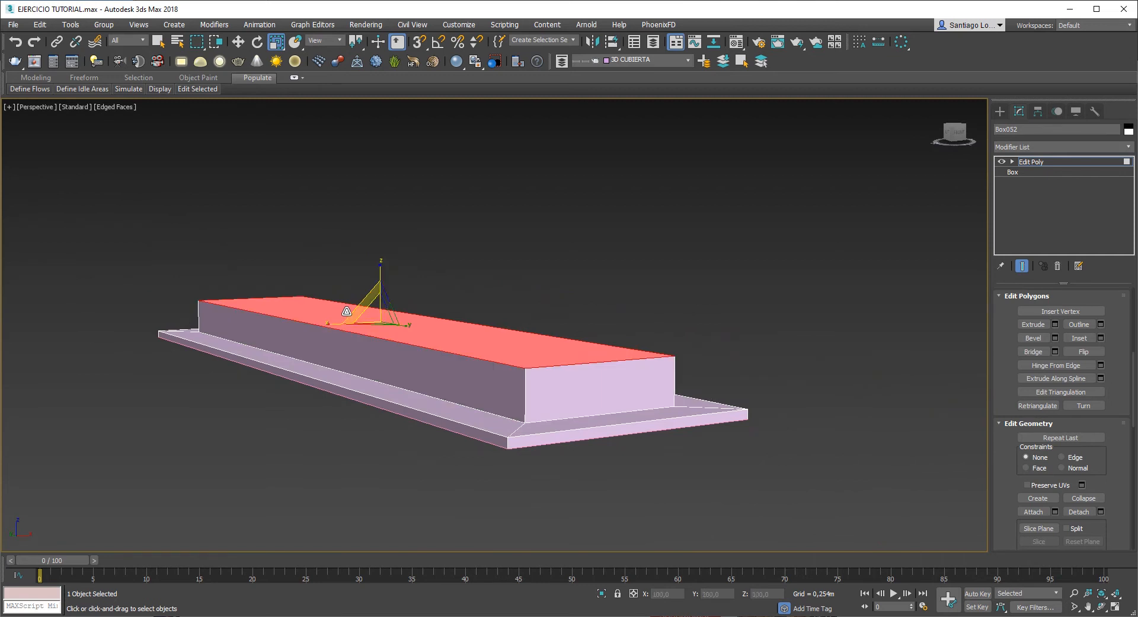
Step: Undo the inner polygon's extrusion and clear the selection on the flat inset slab
key(ctrl+z)
key(ctrl+z)
key(ctrl+z)
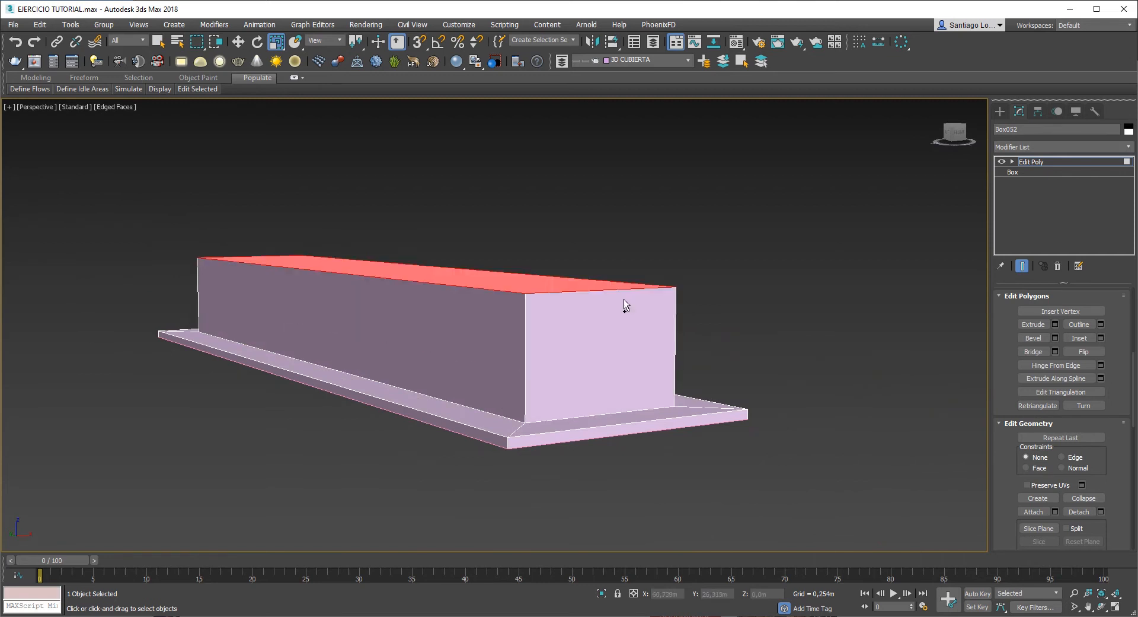
alt+middle_drag(624, 299, 625, 336)
click(625, 336)
middle_drag(549, 379, 532, 339)
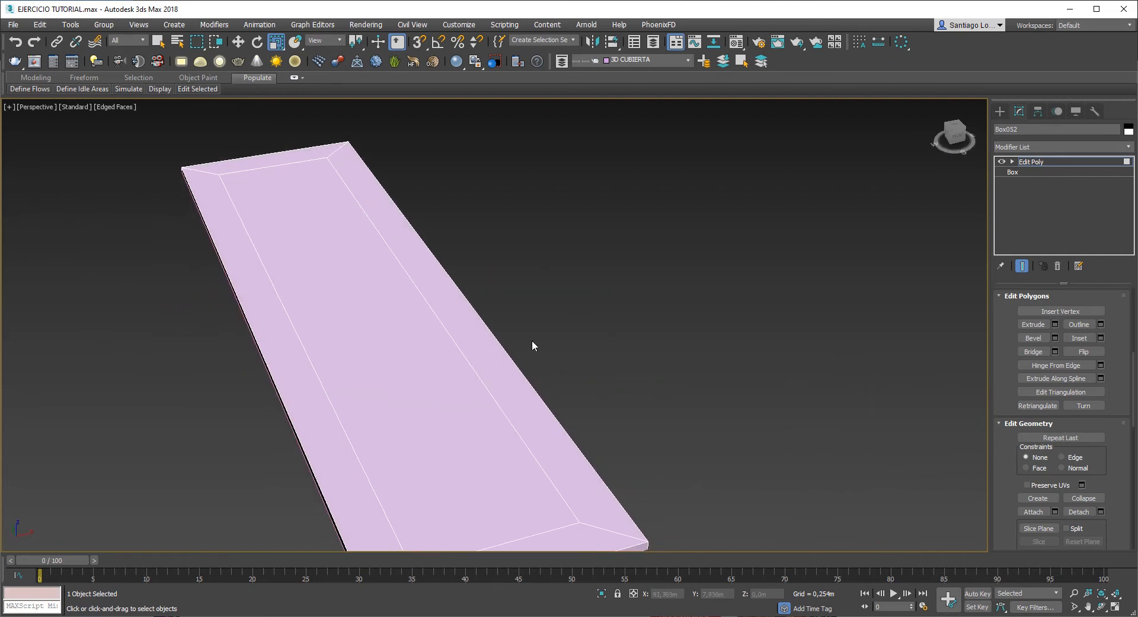
Step: Select the inner inset polygon and start a bevel with a height of about 1.47 m
click(389, 369)
scroll(422, 378, down, 2)
alt+middle_drag(423, 378, 433, 378)
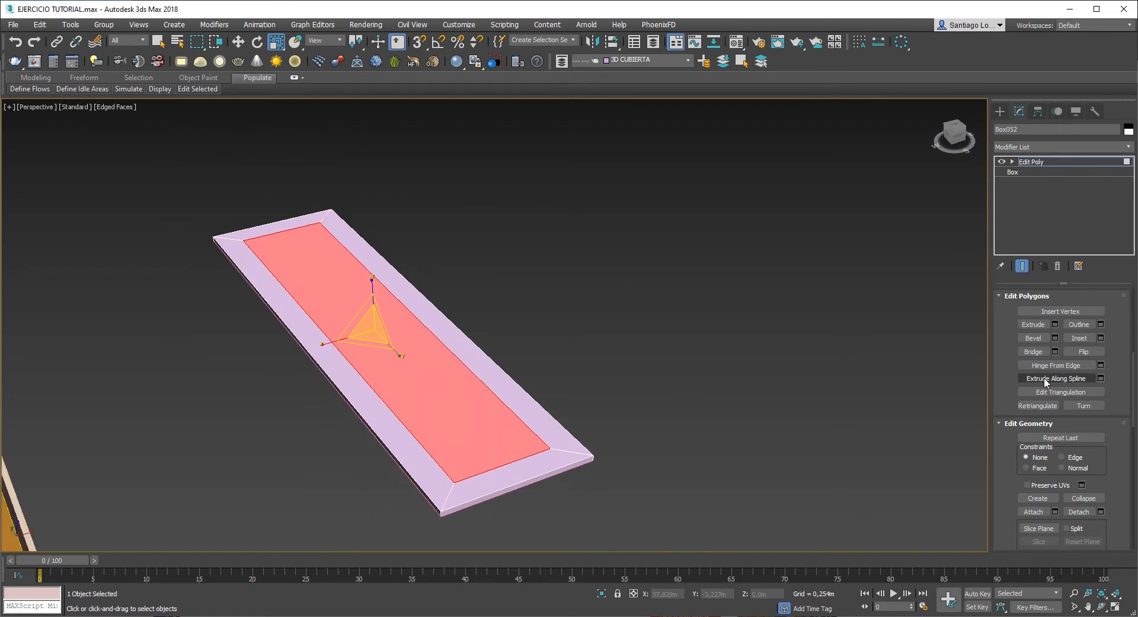
click(237, 41)
click(1056, 338)
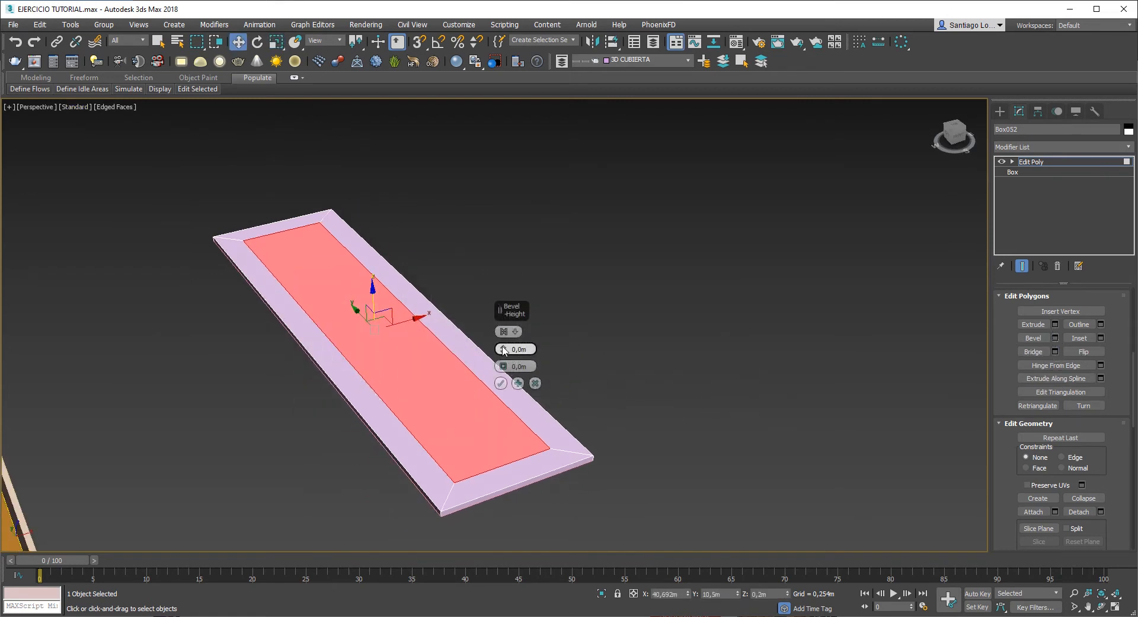
drag(504, 349, 475, 12)
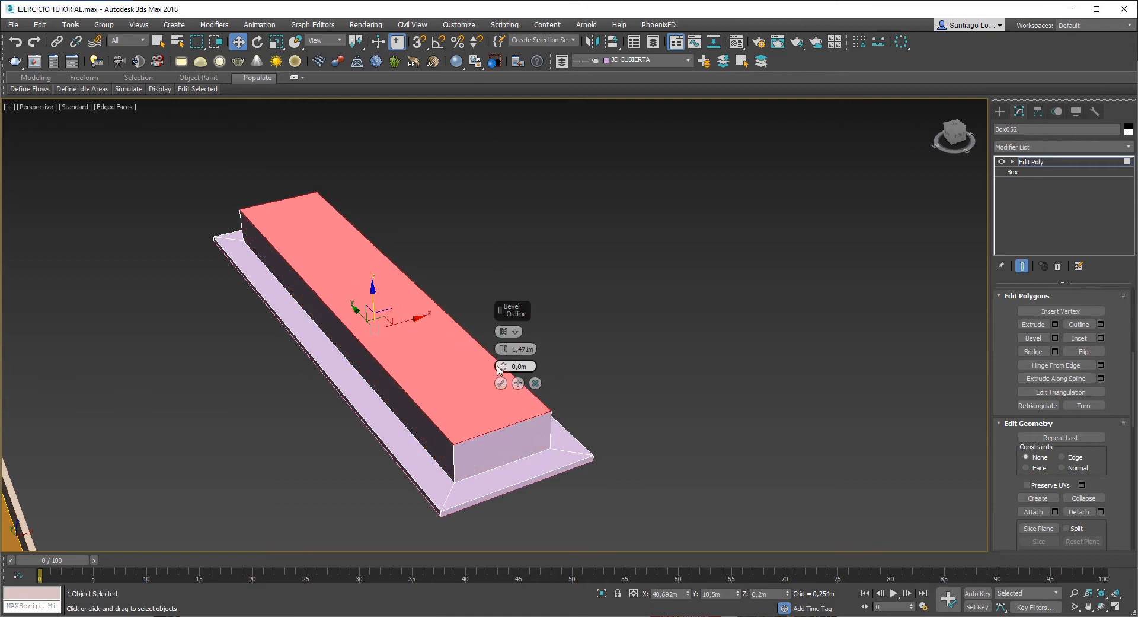
Step: Adjust the bevel to an outline of about -0.75 m and a height of about 1.43 m, apply it and leave Polygon level
drag(503, 366, 479, 88)
drag(479, 84, 521, 551)
mouse_move(503, 349)
mouse_down()
mouse_move(504, 495)
mouse_move(505, 308)
mouse_move(505, 361)
mouse_up()
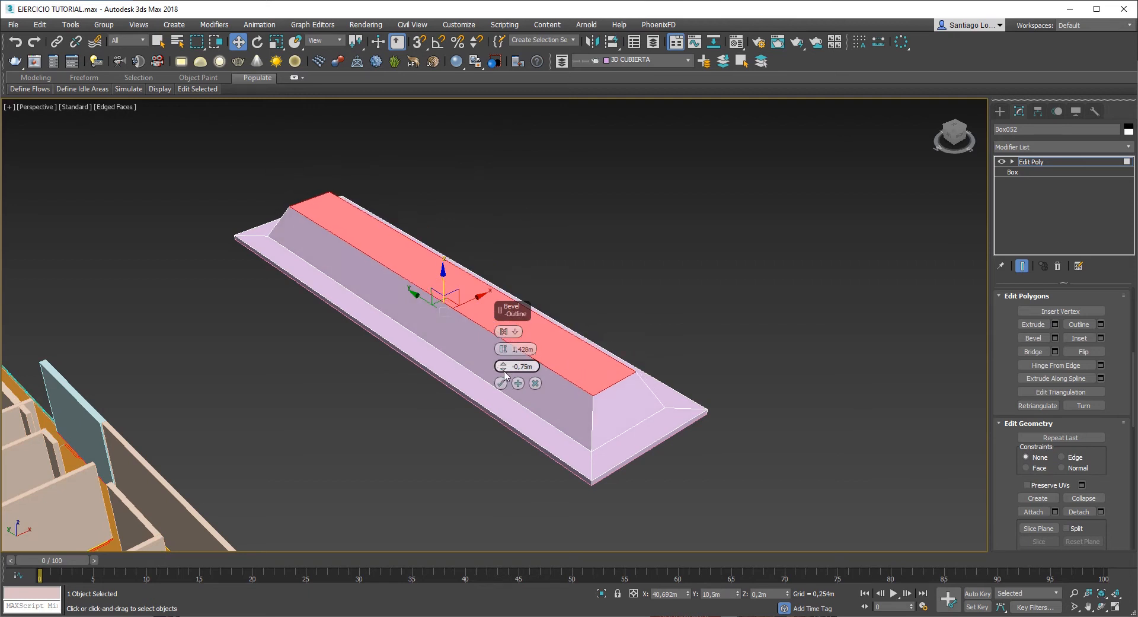
click(501, 383)
alt+middle_drag(501, 383, 473, 384)
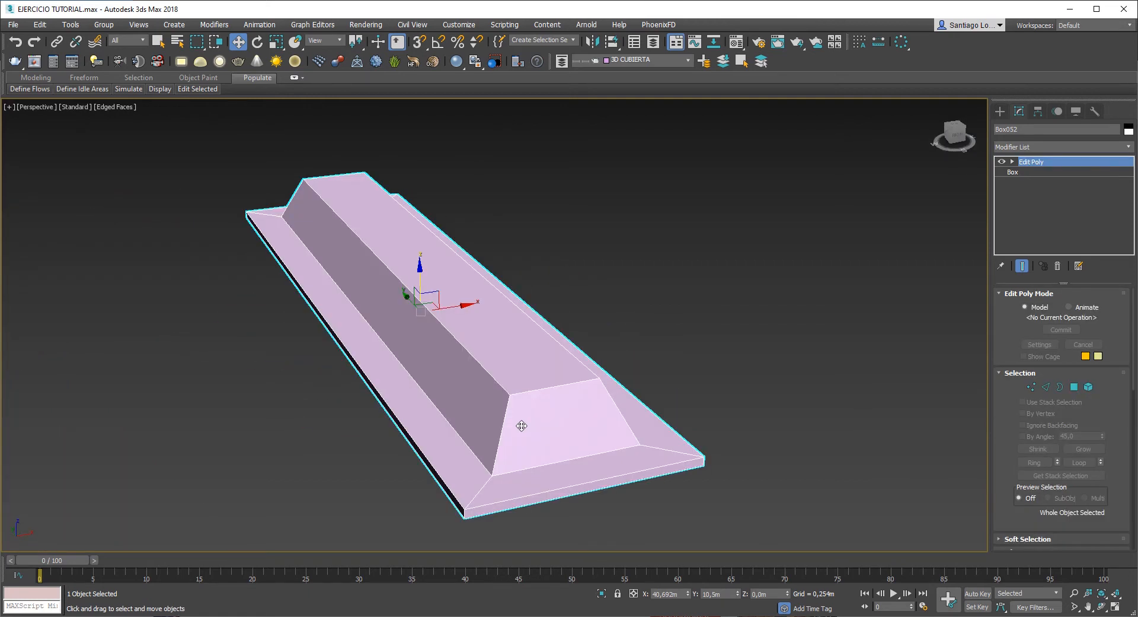
Step: Delete the beveled roof object and replace it with a plain 21 m by 5.5 m by 0.2 m box over the rectangular outline
key(Delete)
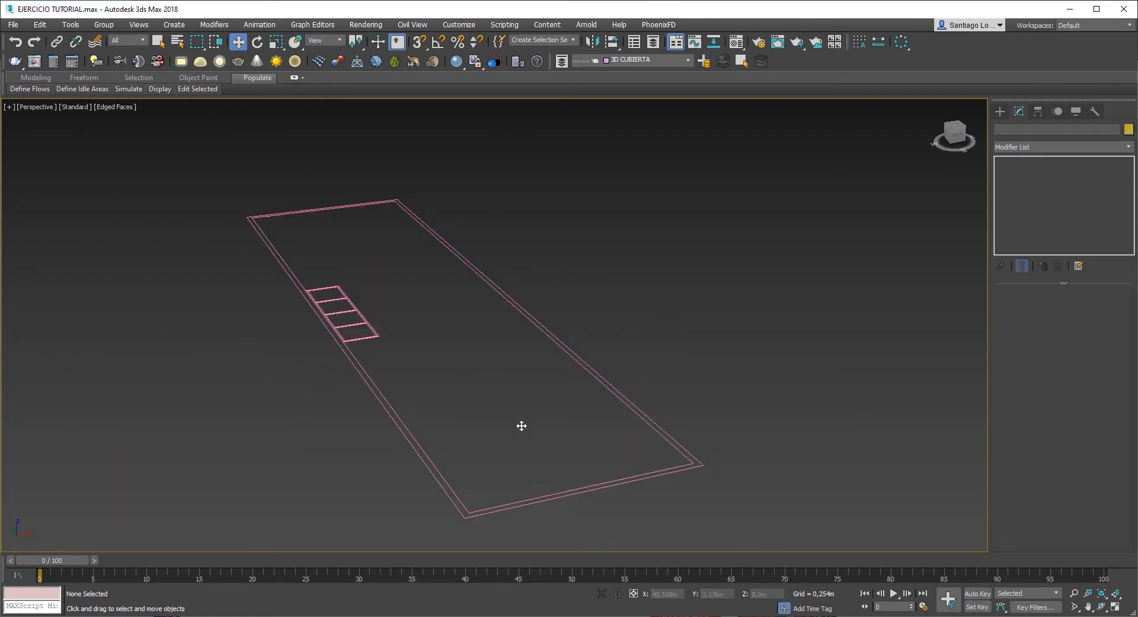
click(999, 112)
click(1038, 184)
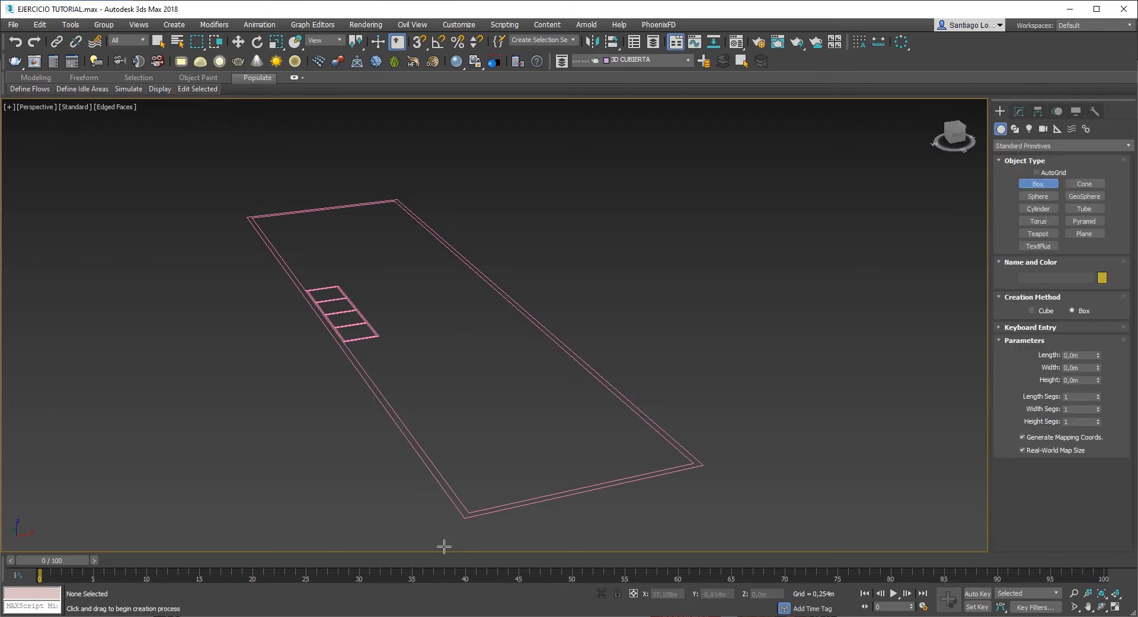
key(ctrl+z)
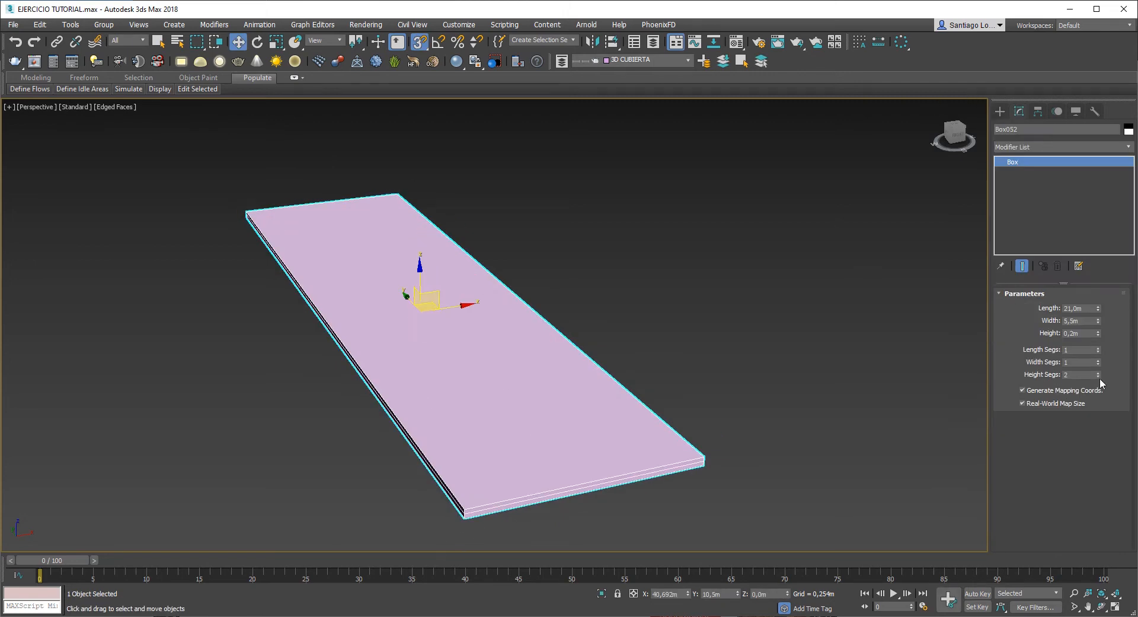
Step: Divide the box into 8 length segments with 1 height segment and add an Edit Poly modifier
click(1098, 348)
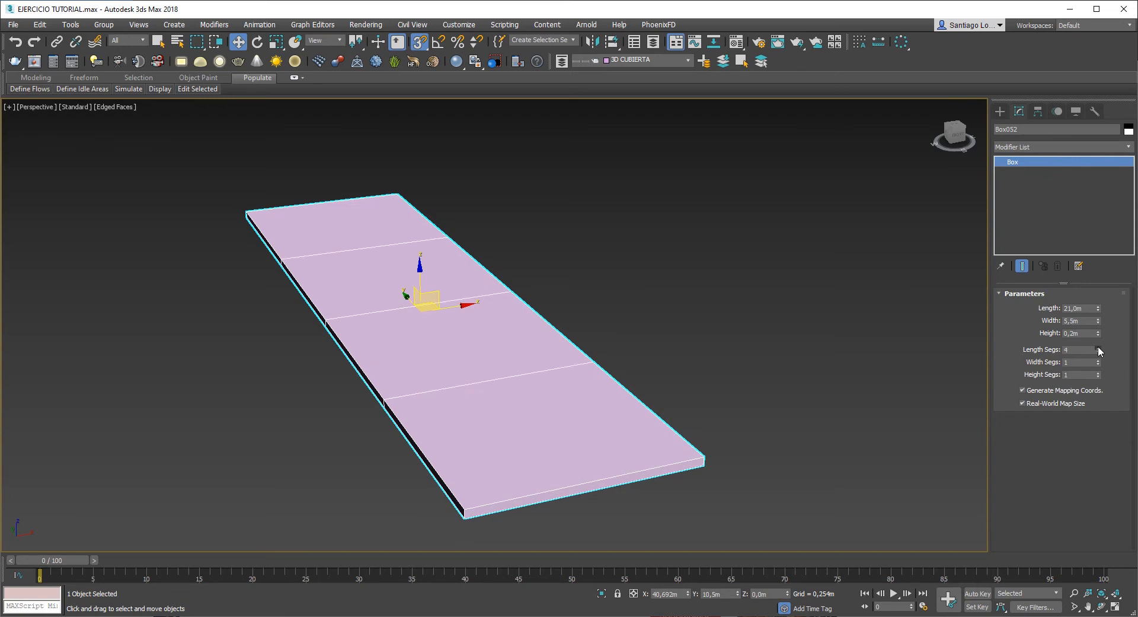
click(1098, 348)
click(1098, 348)
click(1040, 146)
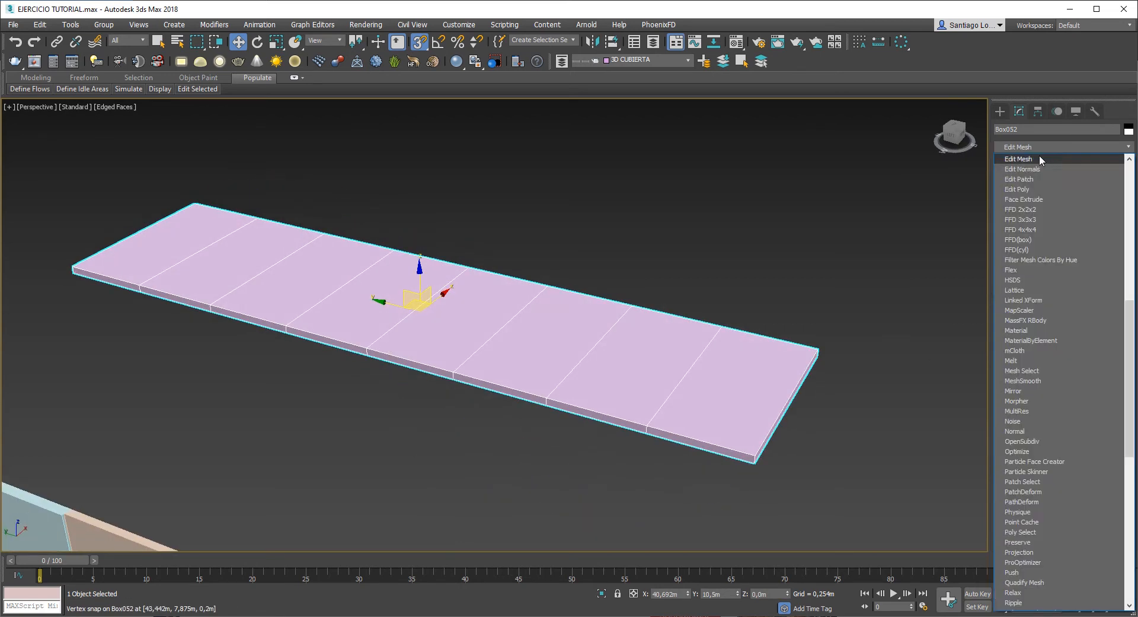
click(1019, 190)
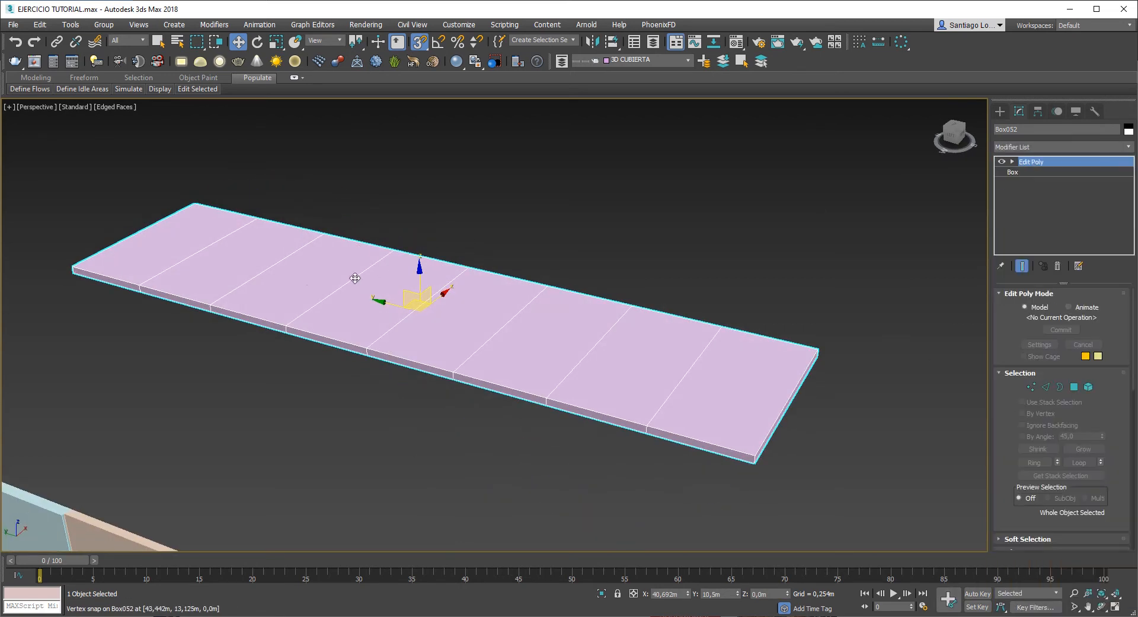
Step: Switch to Edge level, turn off snapping and raise the first transverse edge loop near the slab's end into a peak
click(1046, 387)
click(683, 377)
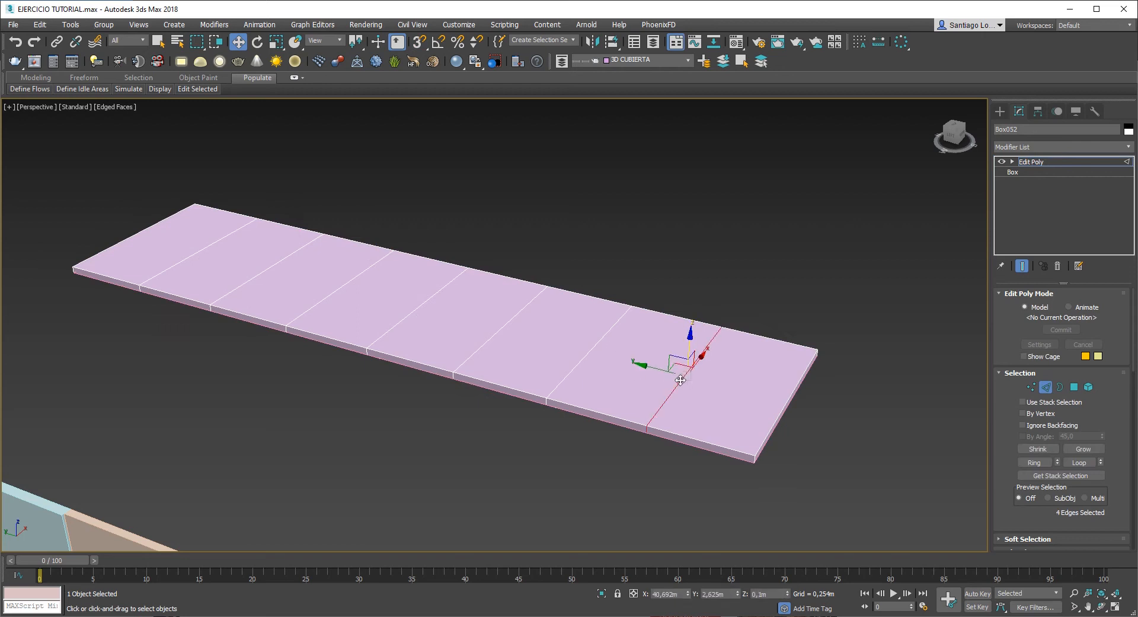
alt+middle_drag(681, 380, 494, 385)
scroll(706, 412, up, 2)
scroll(683, 393, down, 2)
scroll(313, 433, up, 2)
alt+middle_drag(305, 441, 378, 437)
mouse_move(290, 422)
middle_down()
mouse_move(415, 396)
mouse_move(312, 394)
mouse_move(300, 410)
middle_up()
click(414, 468)
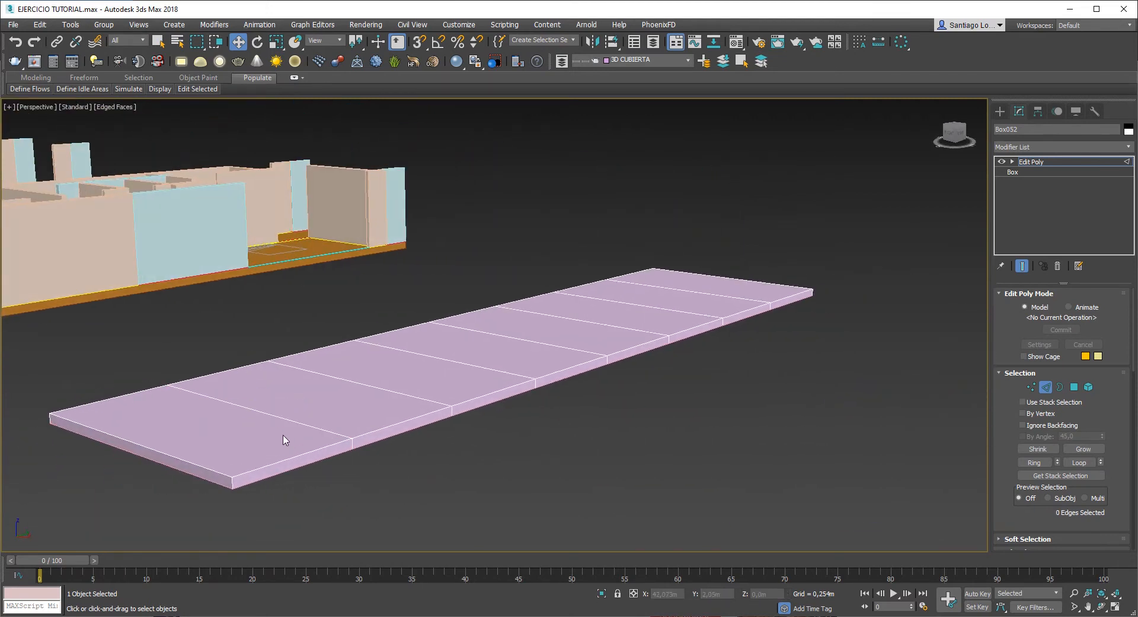
double_click(290, 421)
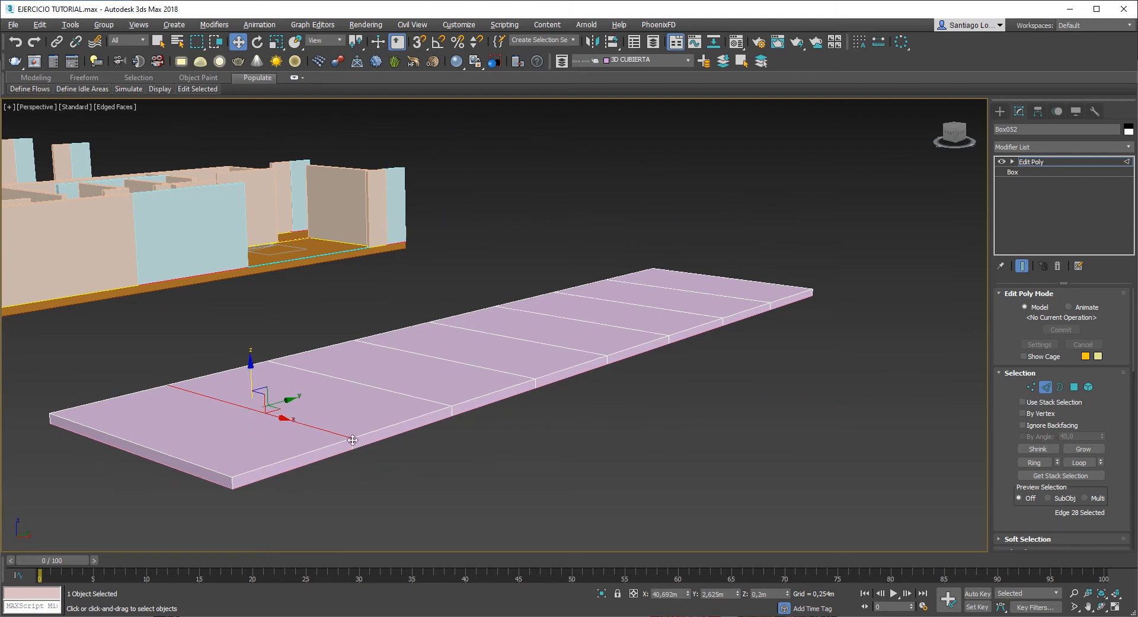
alt+middle_drag(352, 440, 303, 444)
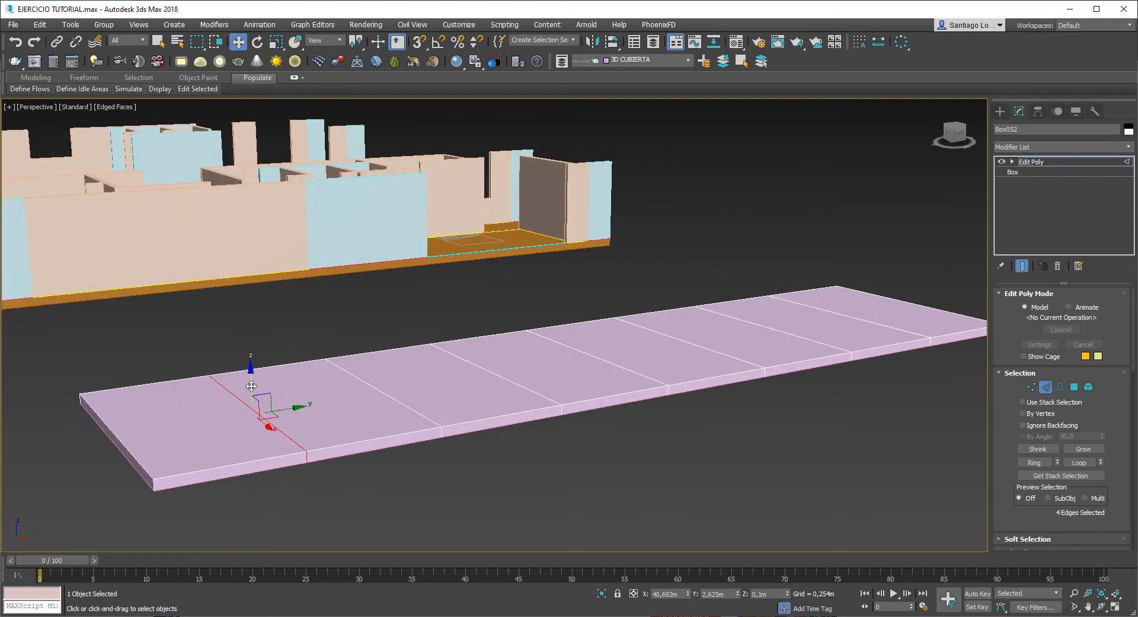
drag(252, 386, 250, 344)
Step: Raise the second transverse edge loop slightly and the third one to a Z of about 0.4 m
click(395, 400)
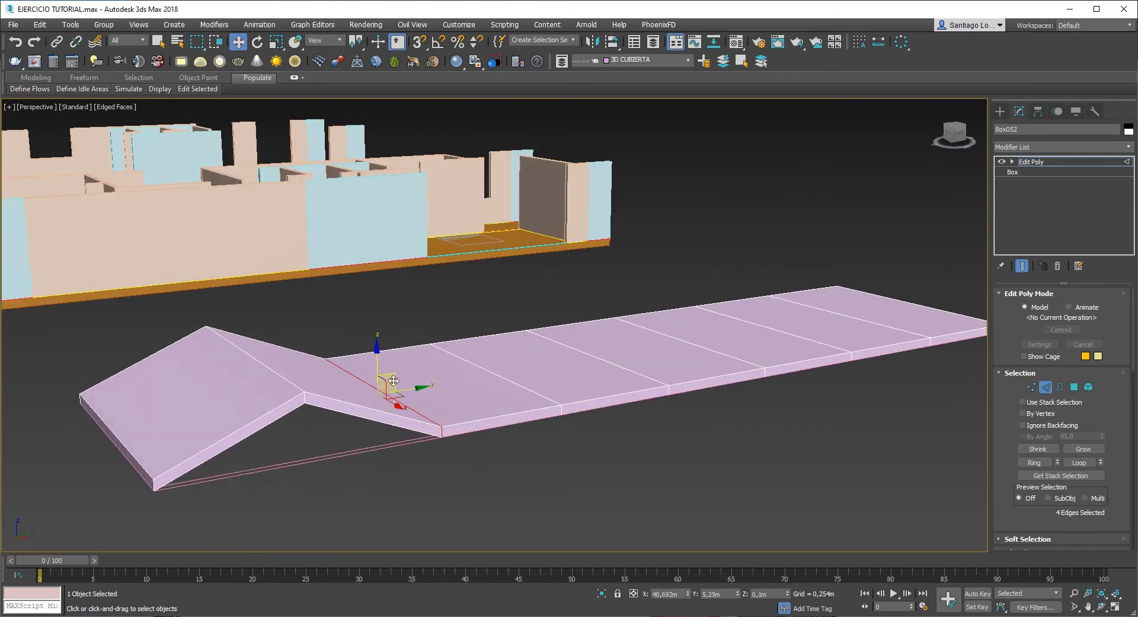
click(369, 354)
double_click(393, 399)
drag(377, 357, 374, 330)
alt+middle_drag(438, 362, 396, 368)
double_click(506, 401)
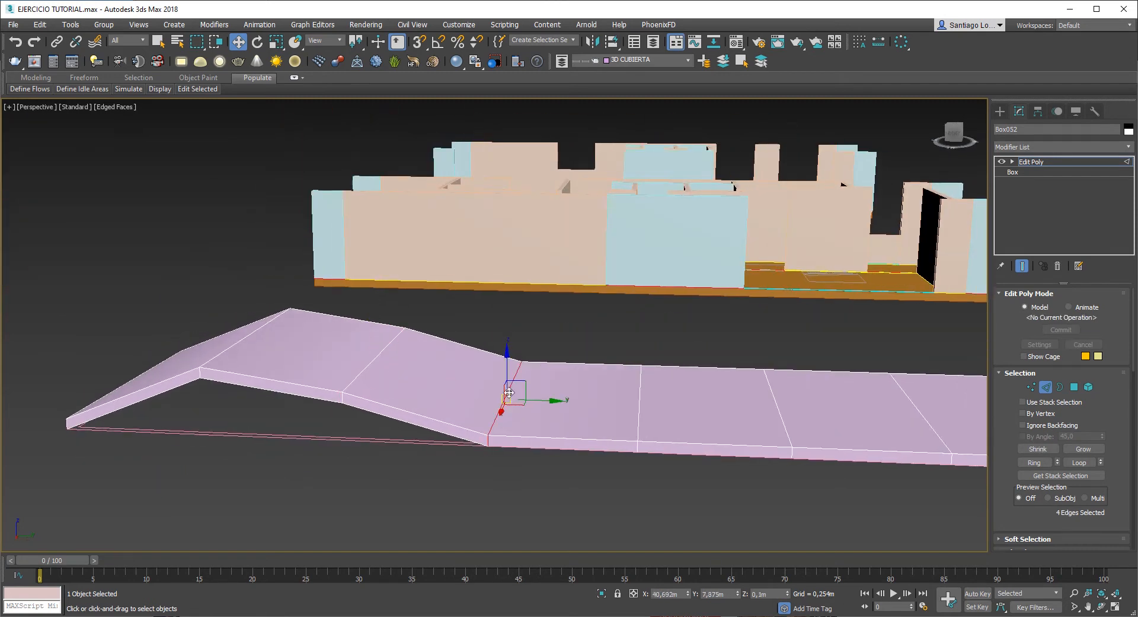
drag(509, 383, 511, 361)
alt+middle_drag(574, 401, 508, 419)
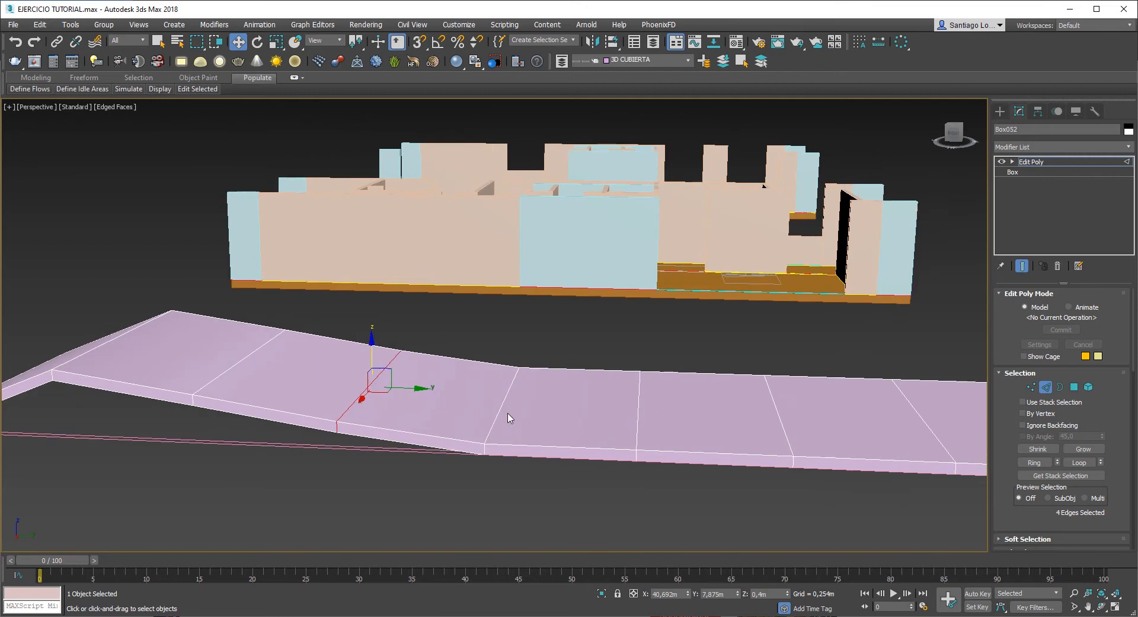
Step: Raise the fourth, fifth and sixth transverse edge loops to different heights to form an undulating roof
click(498, 412)
drag(502, 380, 502, 356)
double_click(638, 418)
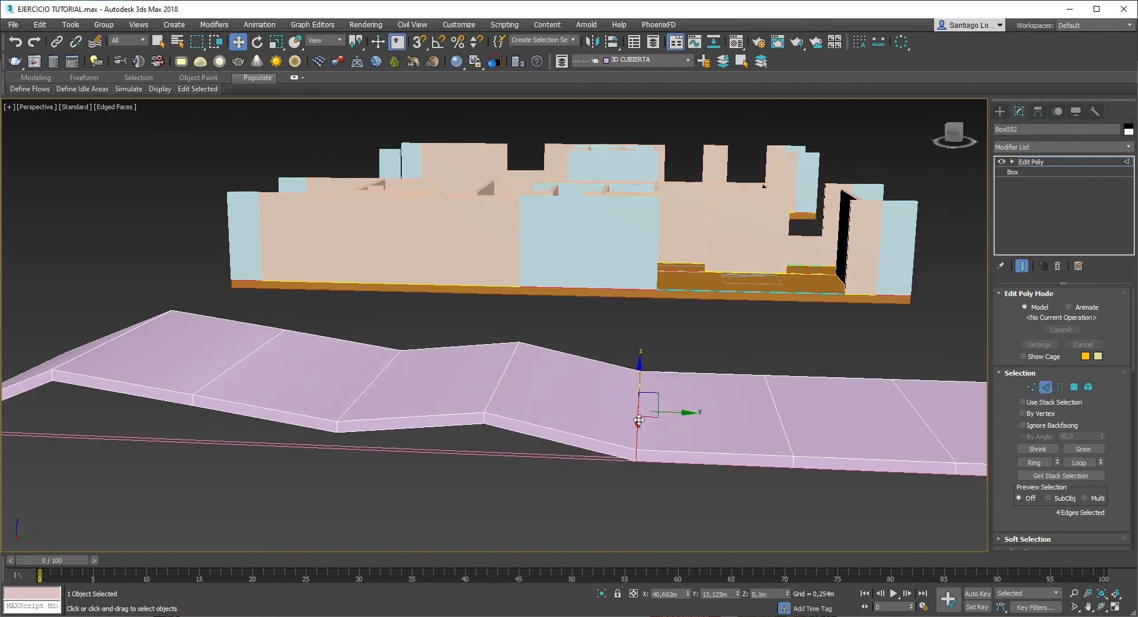
drag(641, 392, 642, 341)
middle_drag(688, 391, 518, 389)
double_click(575, 407)
drag(576, 388, 593, 316)
Step: Raise the seventh transverse edge loop to a Z of about 2.1 m
click(713, 415)
click(706, 407)
double_click(709, 408)
drag(714, 384, 739, 303)
Step: Switch to Polygon level, select the slab's flat end face and raise it vertically to continue the upward slope
alt+middle_drag(824, 356, 584, 361)
scroll(615, 417, up, 3)
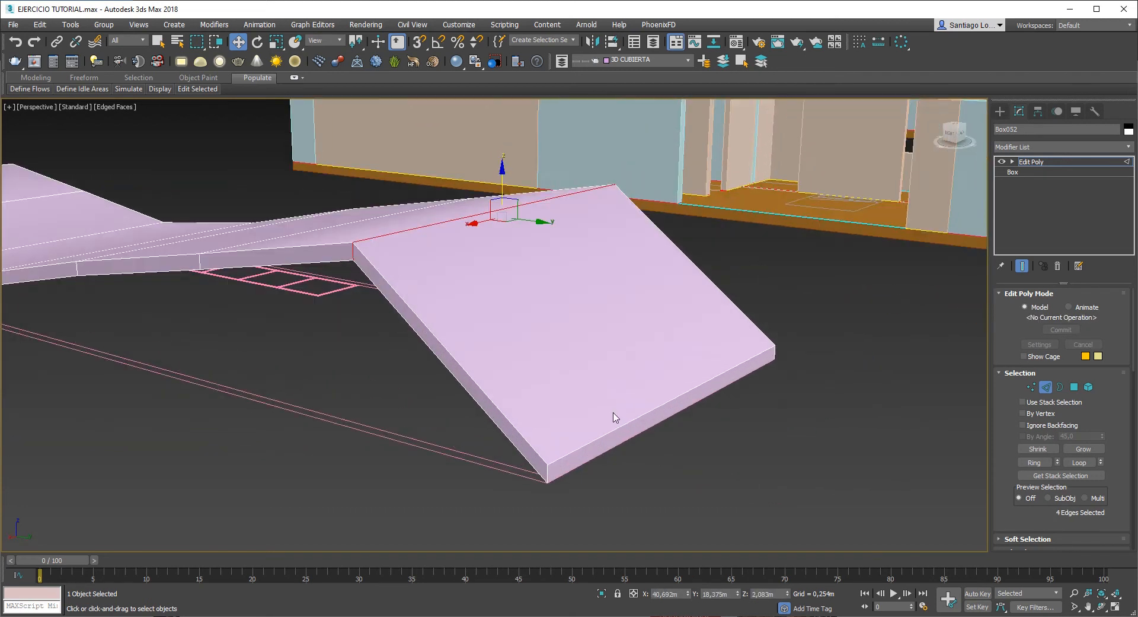
click(564, 461)
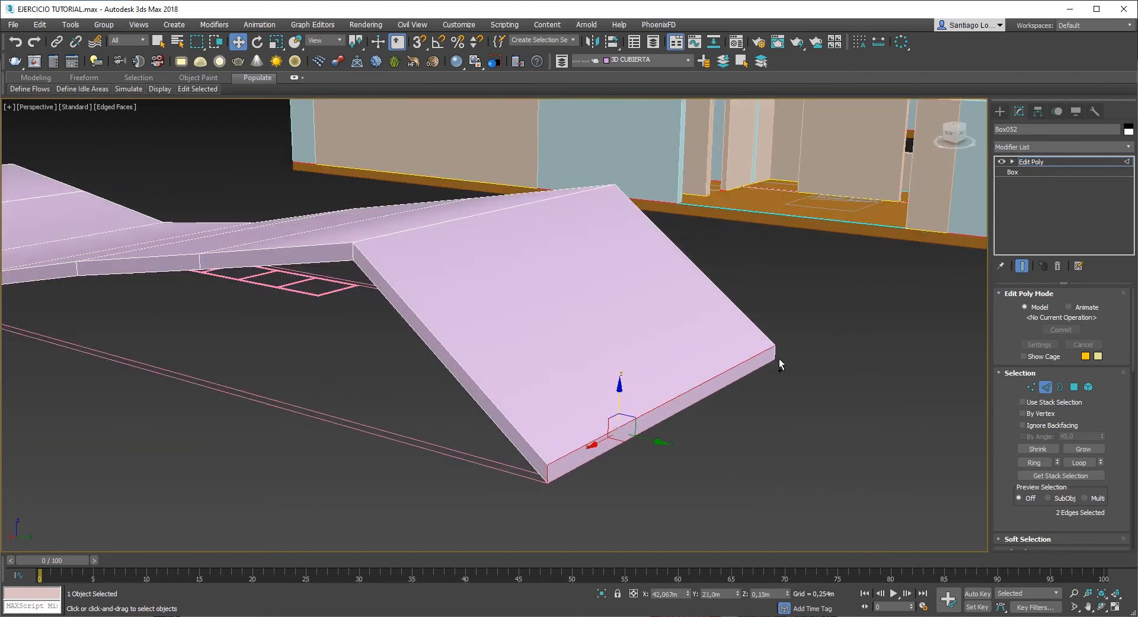
alt+middle_drag(560, 467, 667, 432)
alt+middle_drag(566, 439, 571, 419)
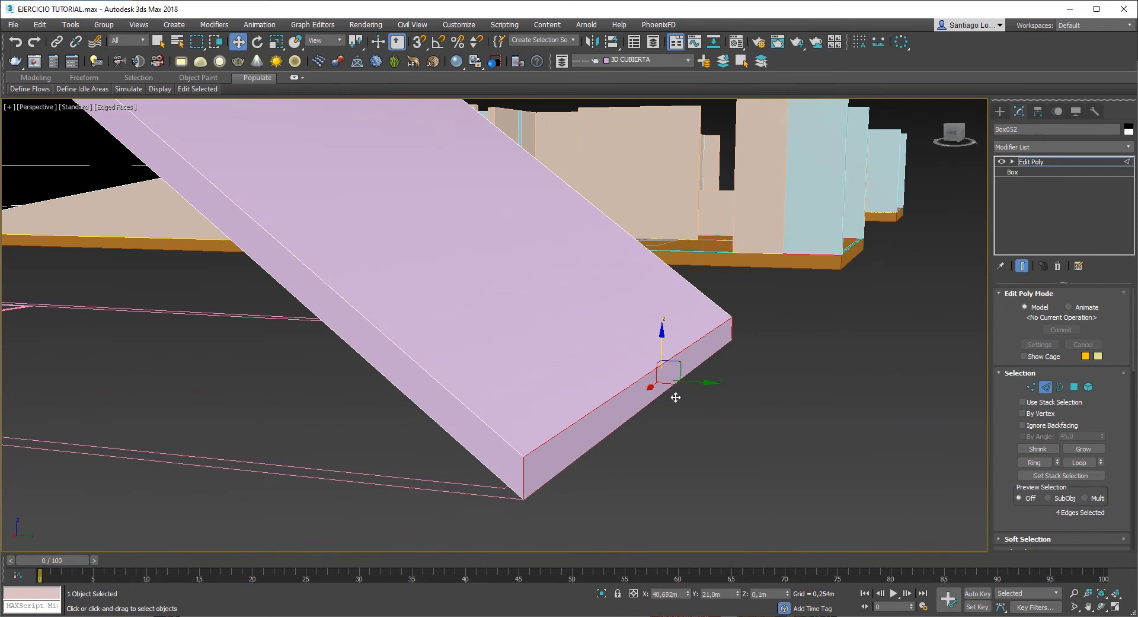
click(717, 426)
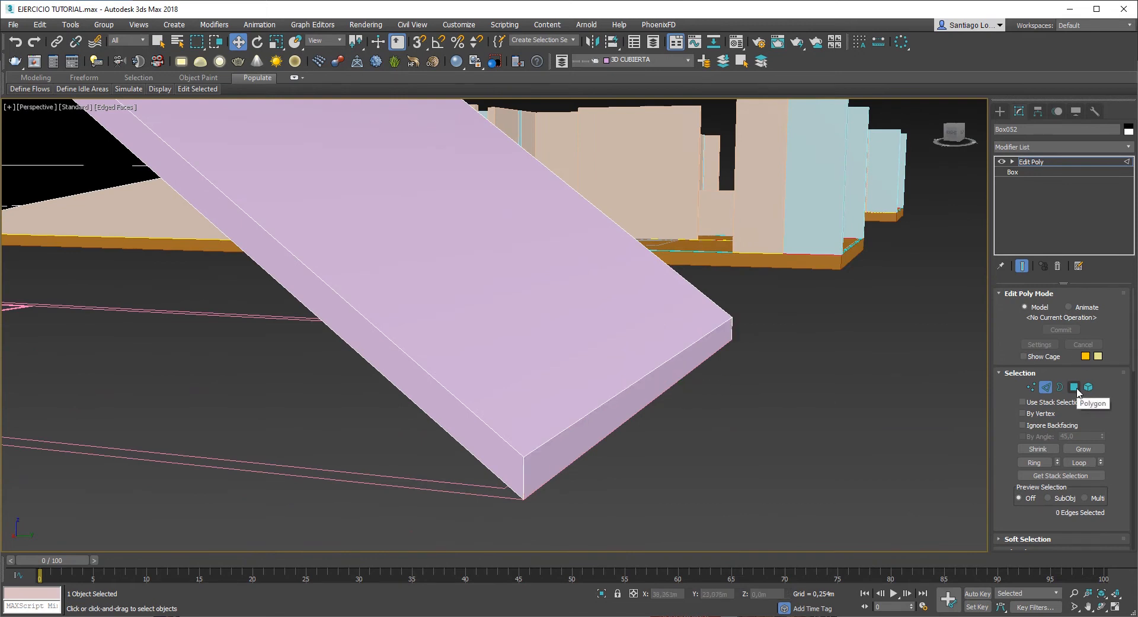
click(649, 396)
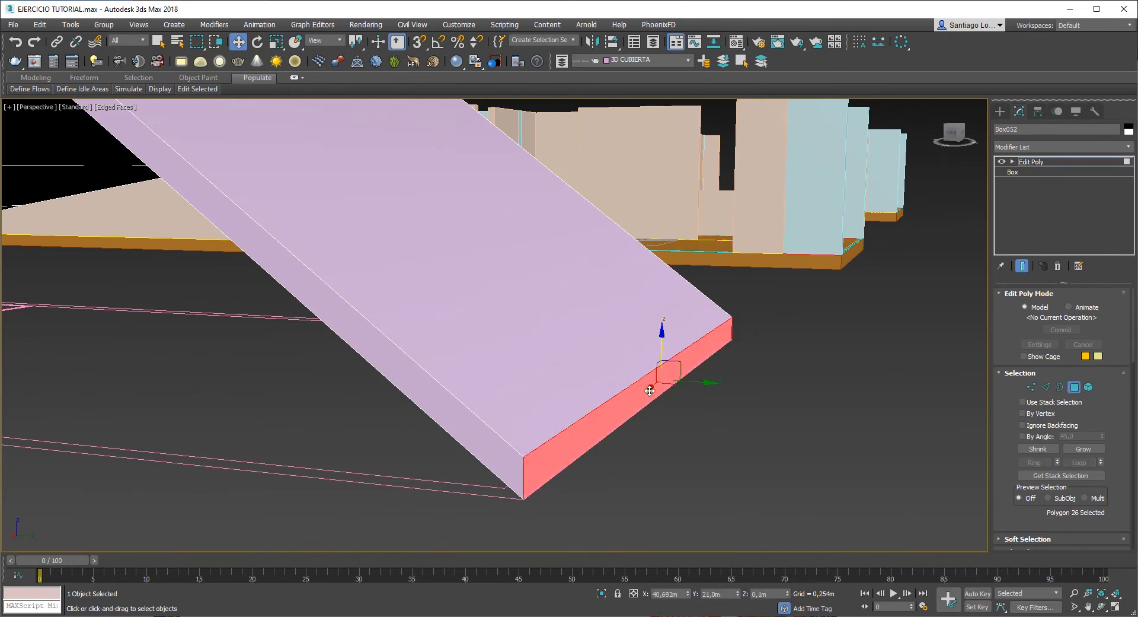
scroll(650, 390, down, 10)
drag(652, 386, 666, 324)
Step: With snapping on, draw a box wall 20.85 m long, 0.15 m wide and about 2.8 m high along the slab's long side
alt+middle_drag(195, 326, 369, 436)
key(2)
double_click(468, 429)
alt+middle_drag(468, 430, 745, 396)
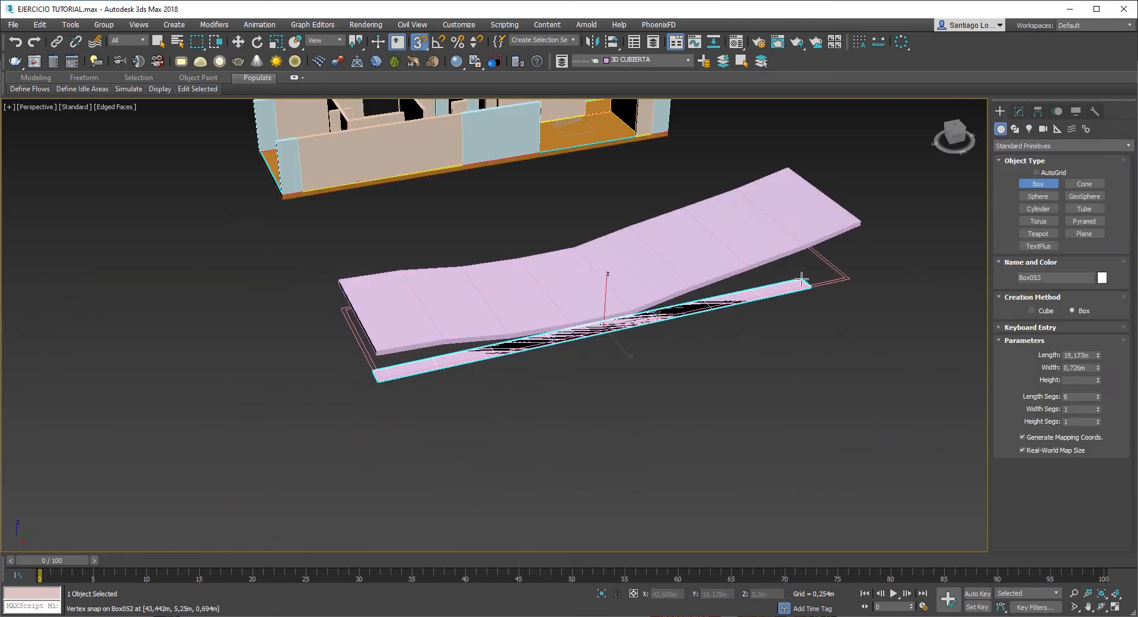
drag(847, 271, 844, 273)
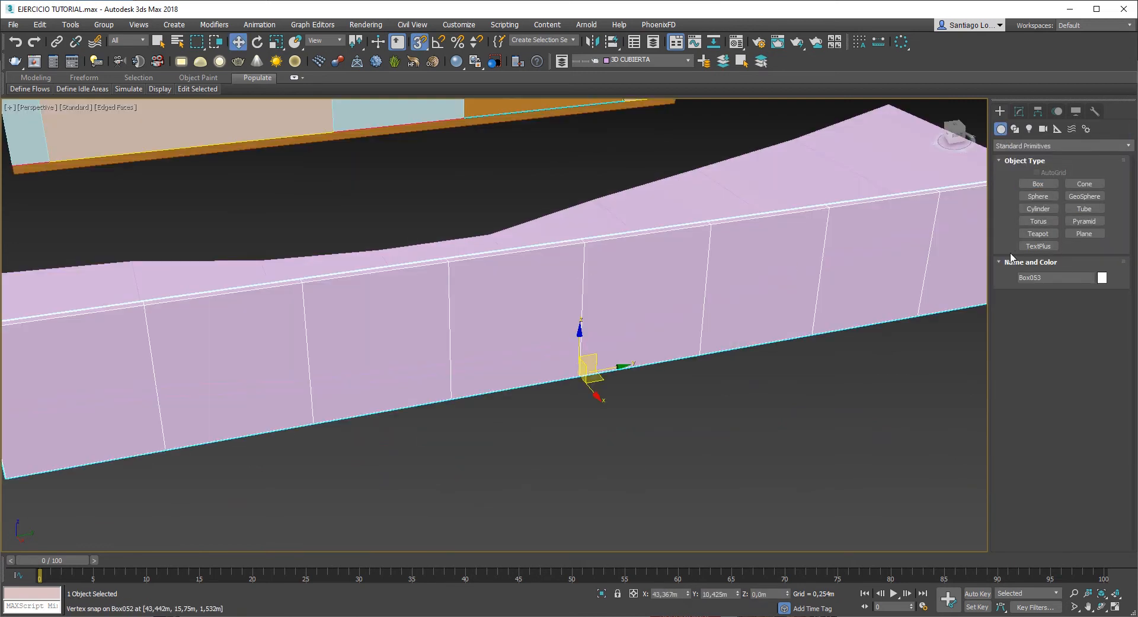
Step: Apply an Edit Poly modifier to the side wall and work at Edge level
scroll(660, 294, down, 3)
alt+middle_drag(596, 291, 724, 297)
scroll(678, 354, up, 4)
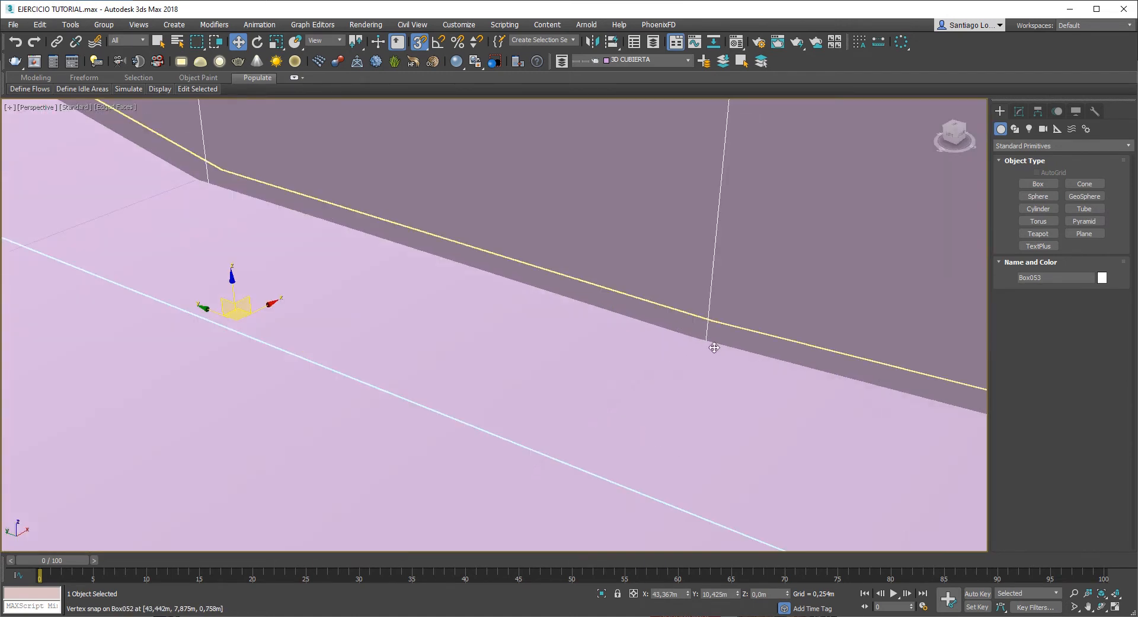
scroll(678, 354, down, 3)
alt+middle_drag(653, 361, 650, 304)
scroll(681, 340, down, 5)
click(1020, 112)
click(1032, 149)
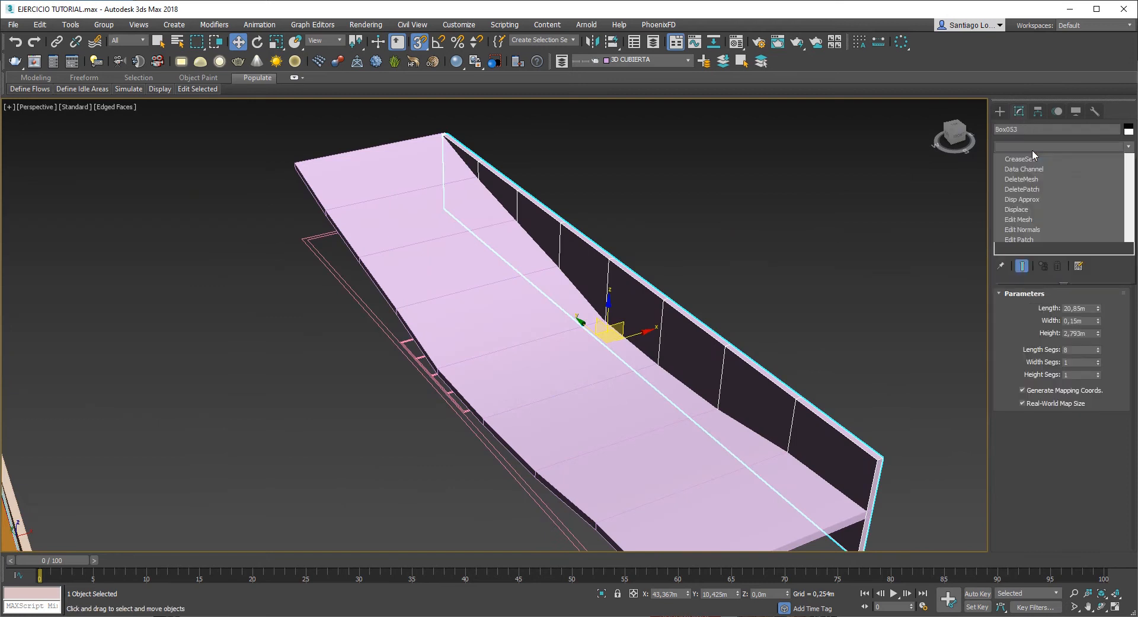
key(e)
click(1031, 189)
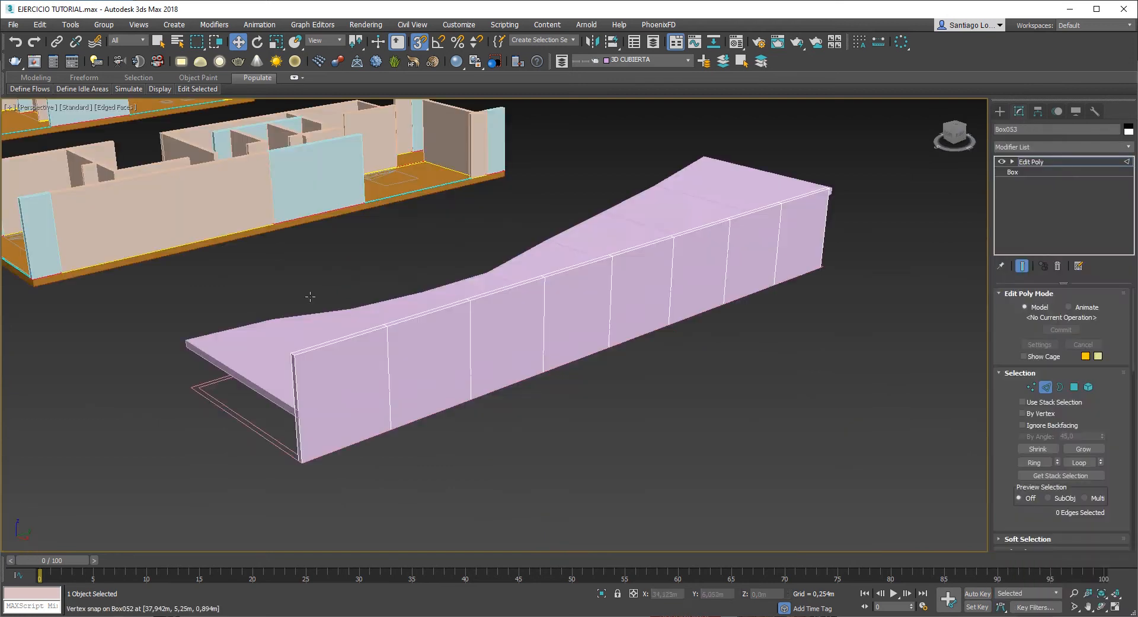
Step: Turn off snapping and lower the wall's top edge at the first division to a Z of about 1.2 m
scroll(404, 341, up, 5)
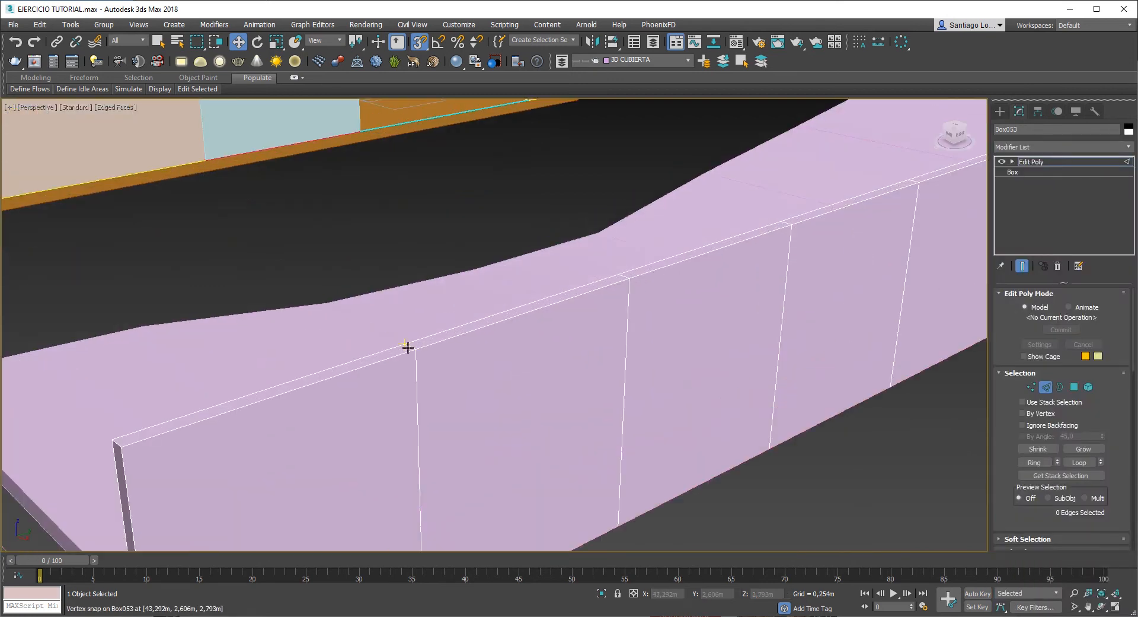
click(411, 348)
drag(415, 324, 441, 470)
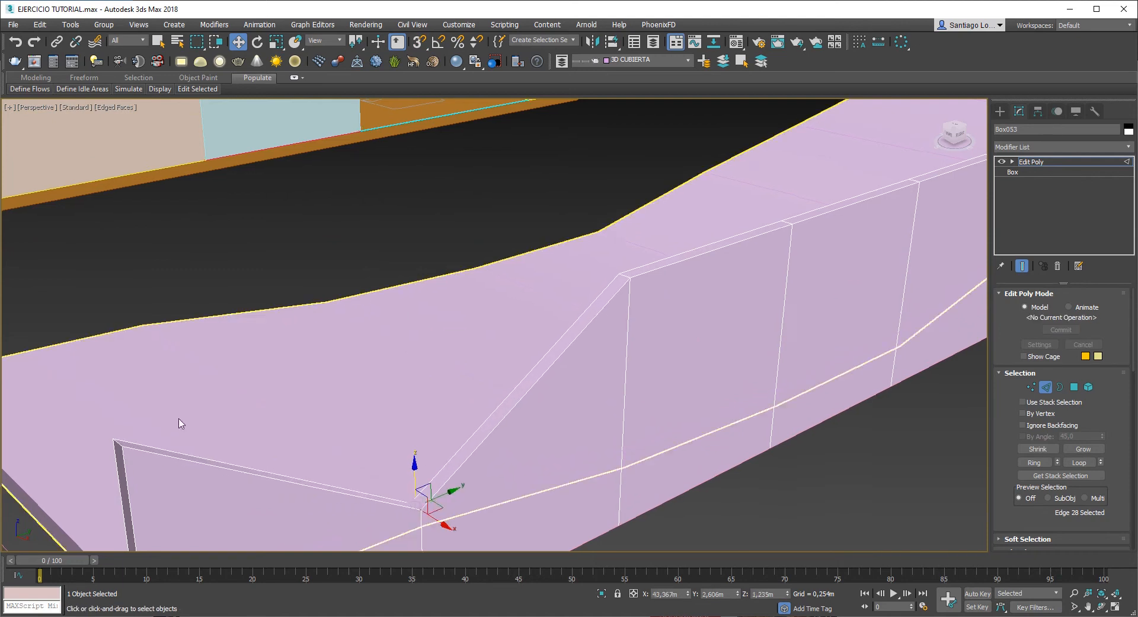
Step: Lower the wall's near-end top edge and the top edges at its second and third divisions to the slab's profile
alt+middle_drag(178, 425, 384, 297)
drag(378, 262, 389, 442)
drag(389, 442, 389, 442)
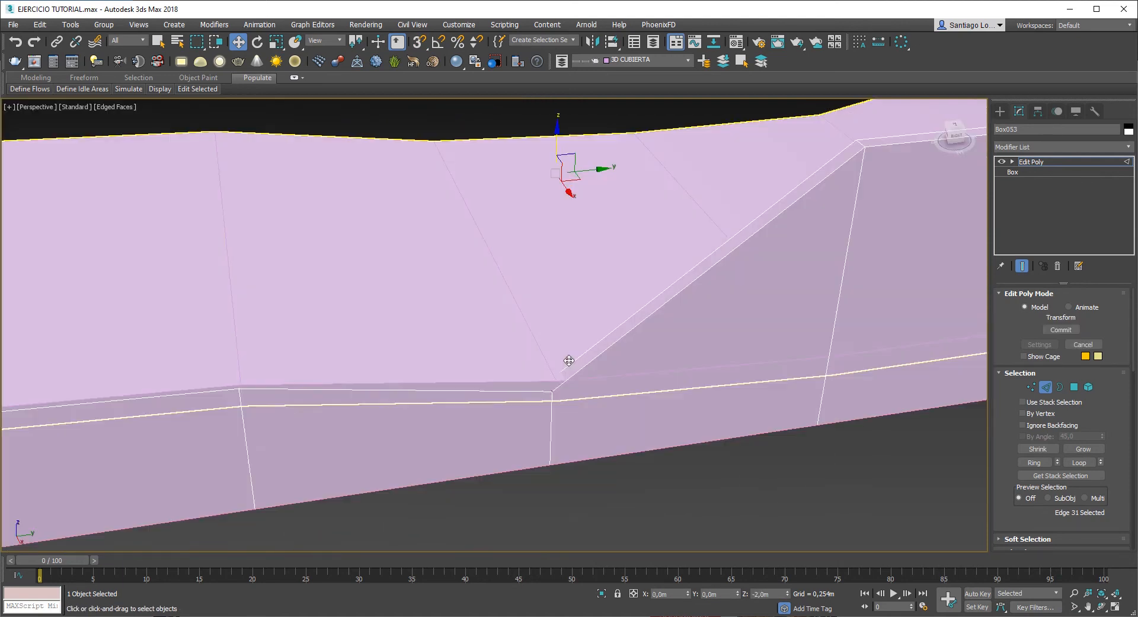
drag(569, 360, 569, 354)
middle_drag(762, 325, 377, 363)
drag(479, 179, 501, 371)
Step: Lower the wall's top edge at the fourth division to a Z of about 0.7 m
middle_drag(831, 287, 596, 334)
click(515, 207)
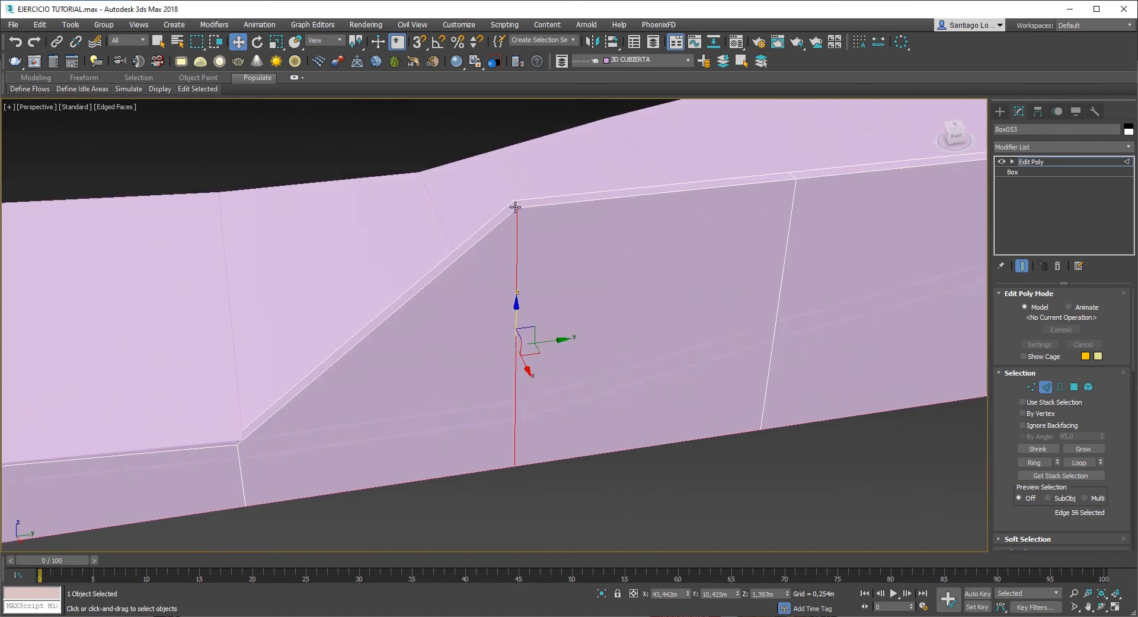
click(517, 202)
click(515, 202)
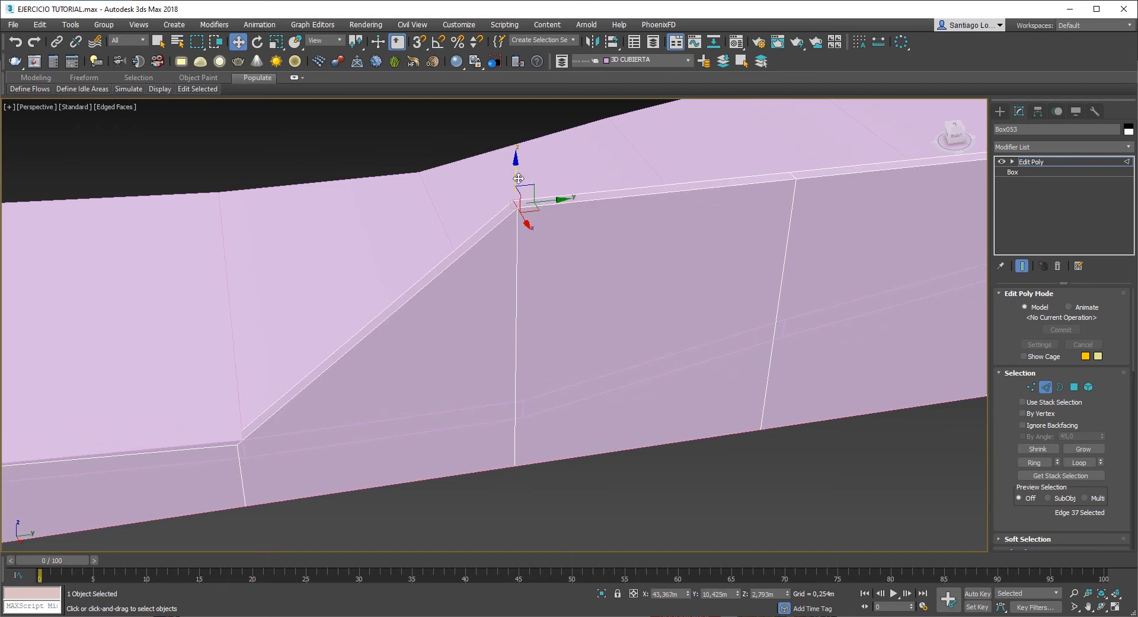
drag(518, 178, 533, 380)
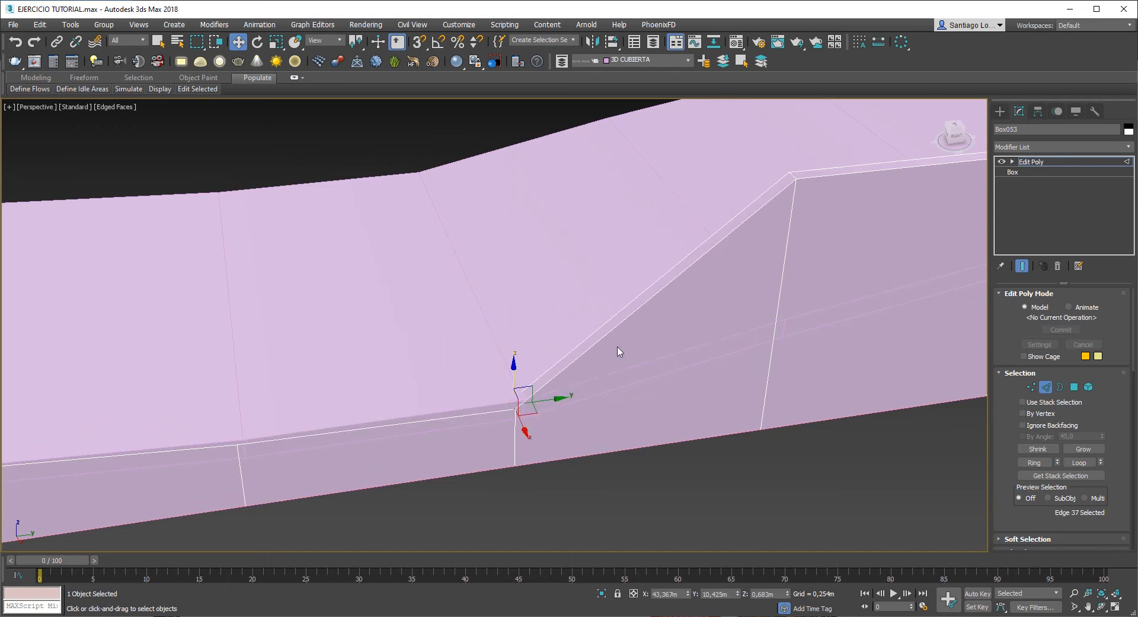
Step: Lower the wall's top edge at the fifth division to a Z of about 1.1 m
middle_drag(618, 351, 422, 338)
click(454, 223)
click(450, 217)
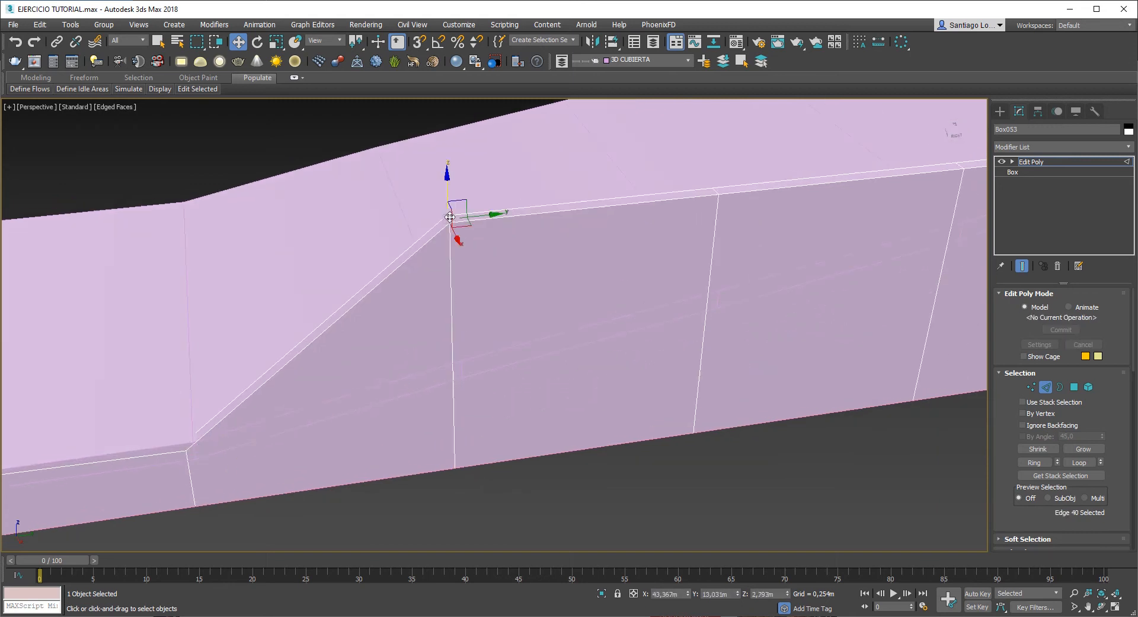
scroll(450, 220, up, 2)
scroll(448, 191, down, 3)
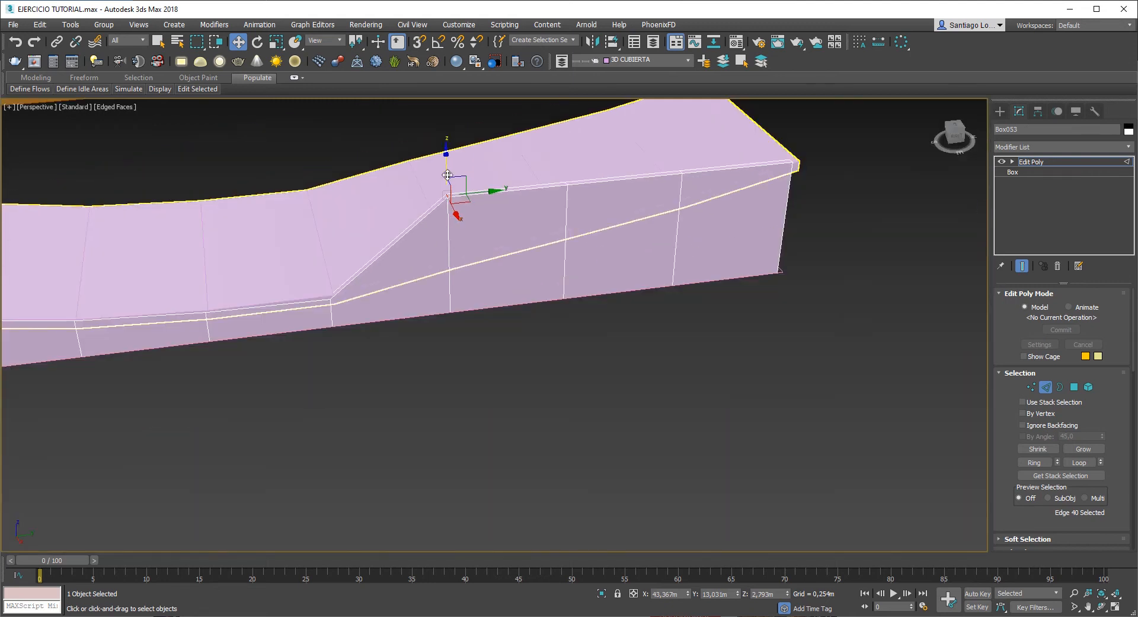
drag(448, 176, 459, 255)
Step: Lower the wall's top edges at the sixth and seventh divisions to a Z of about 1.6 m and 2.1 m
middle_drag(562, 186, 471, 203)
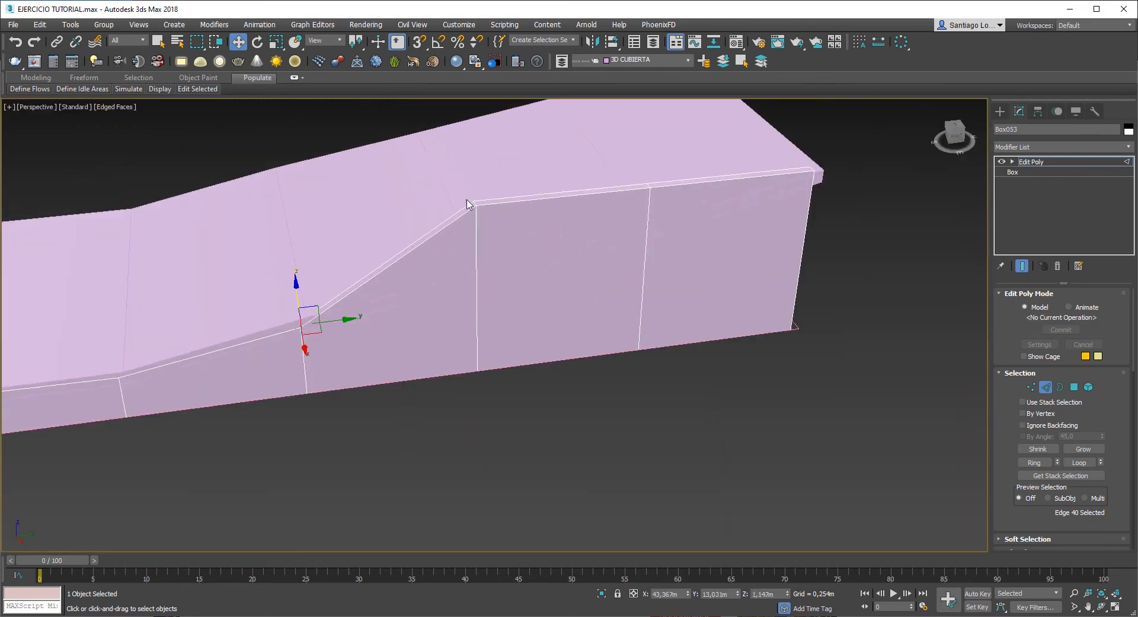
scroll(474, 204, up, 4)
scroll(475, 205, down, 4)
drag(476, 205, 491, 271)
middle_drag(702, 252, 574, 285)
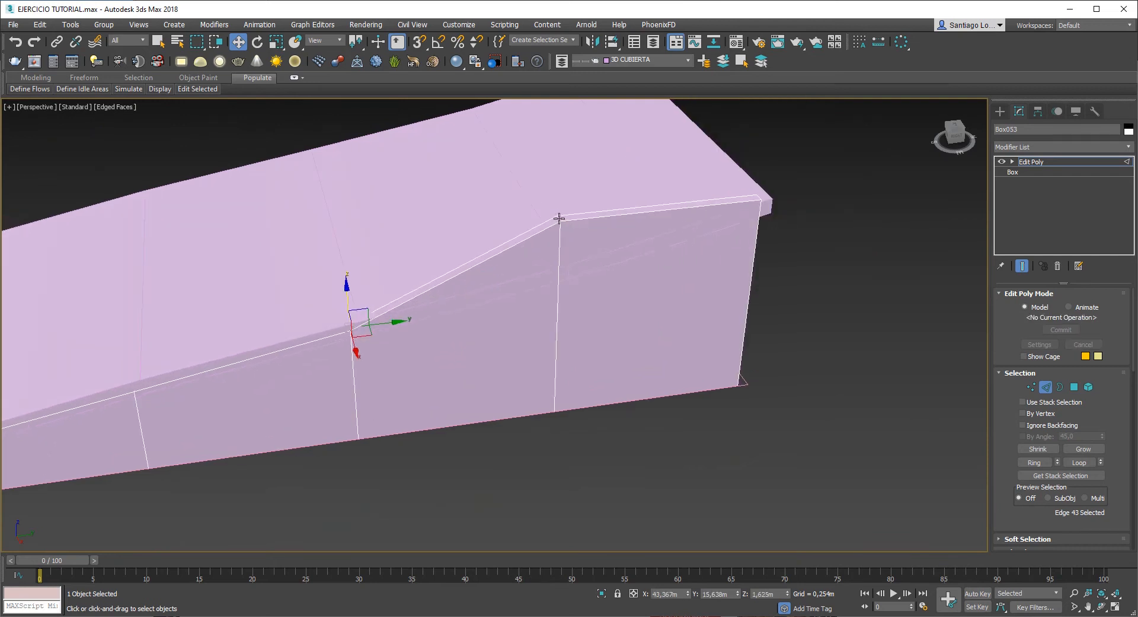
drag(559, 203, 569, 248)
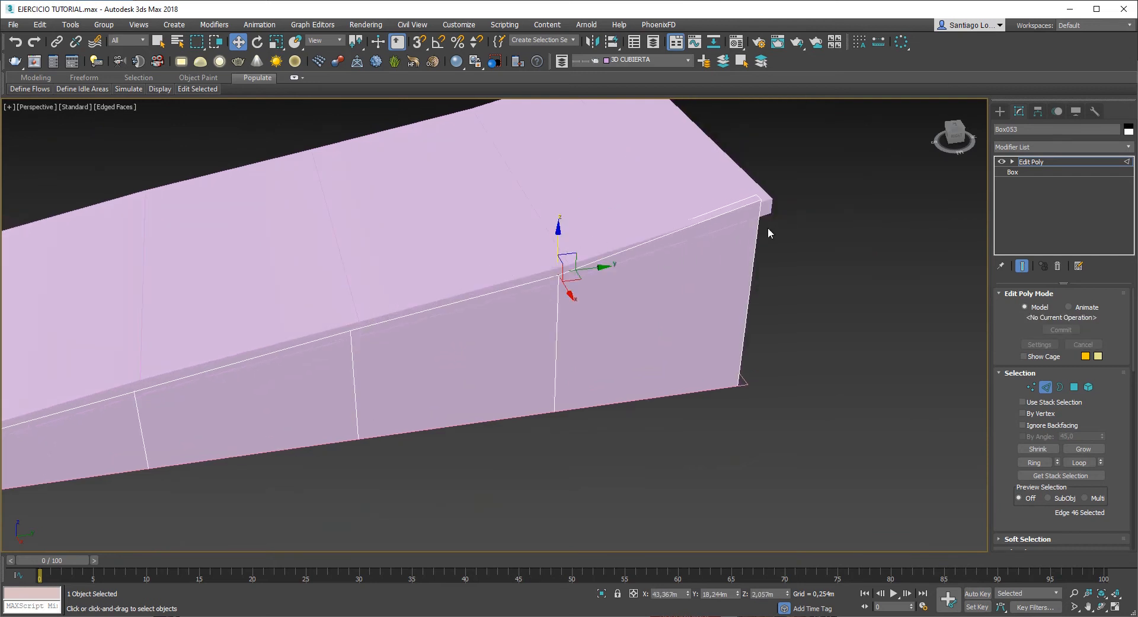
Step: Lower the wall's far-end top edge to fit within the slab's thickness and leave Edge level
scroll(767, 228, up, 3)
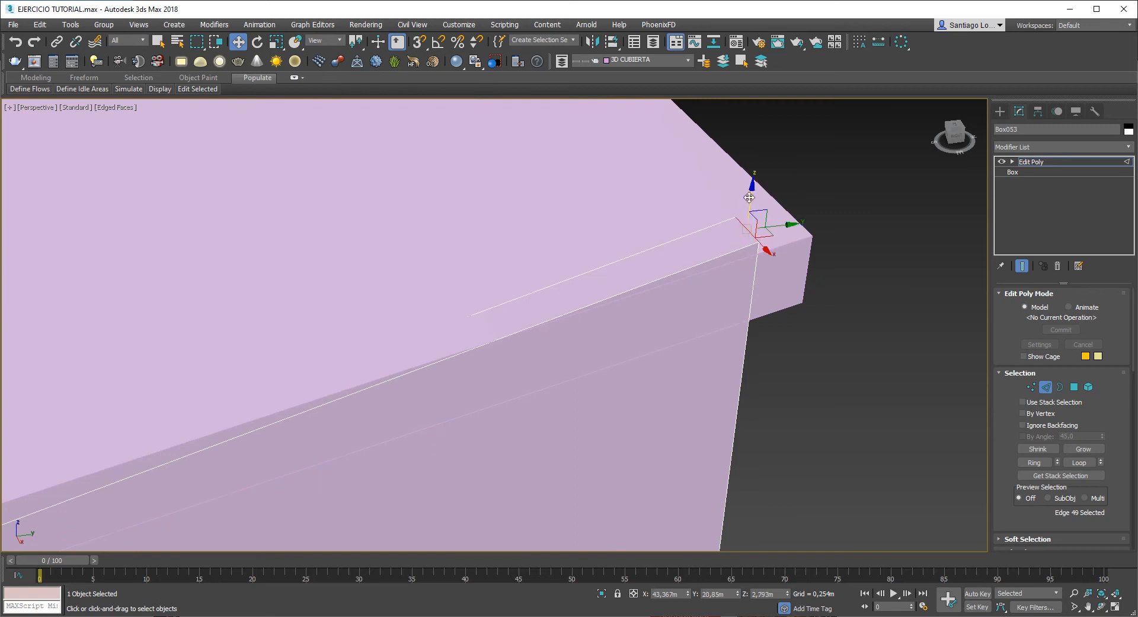
drag(749, 197, 746, 233)
scroll(656, 265, down, 3)
click(661, 287)
scroll(652, 291, down, 3)
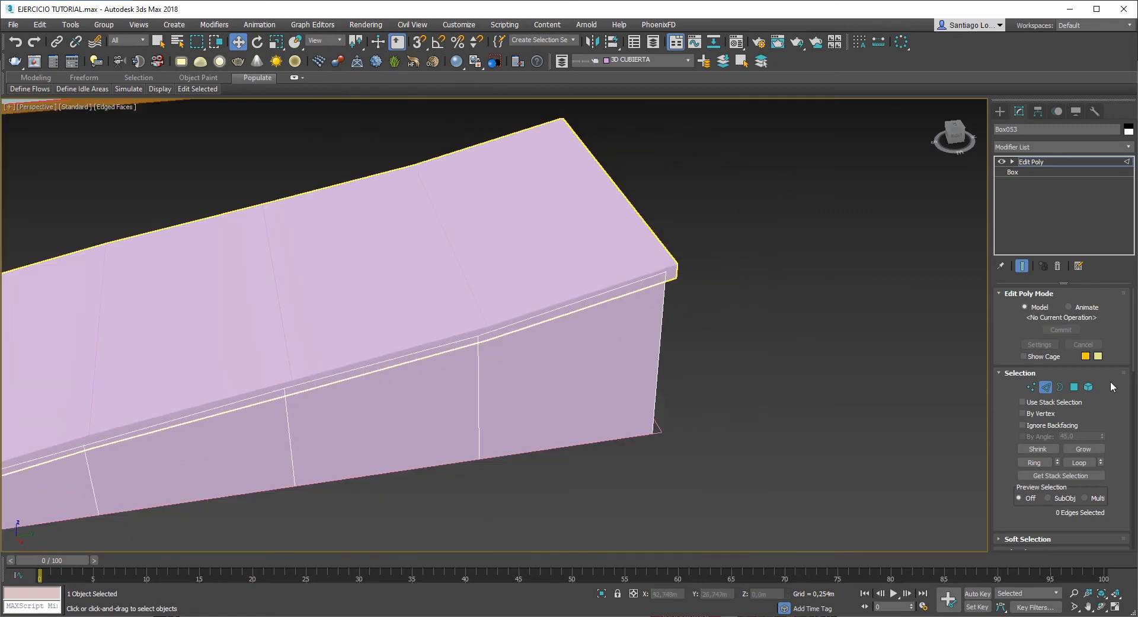
click(1046, 389)
Step: Copy the contoured side wall along the X axis to the opposite long side of the slab
alt+middle_drag(825, 304, 494, 287)
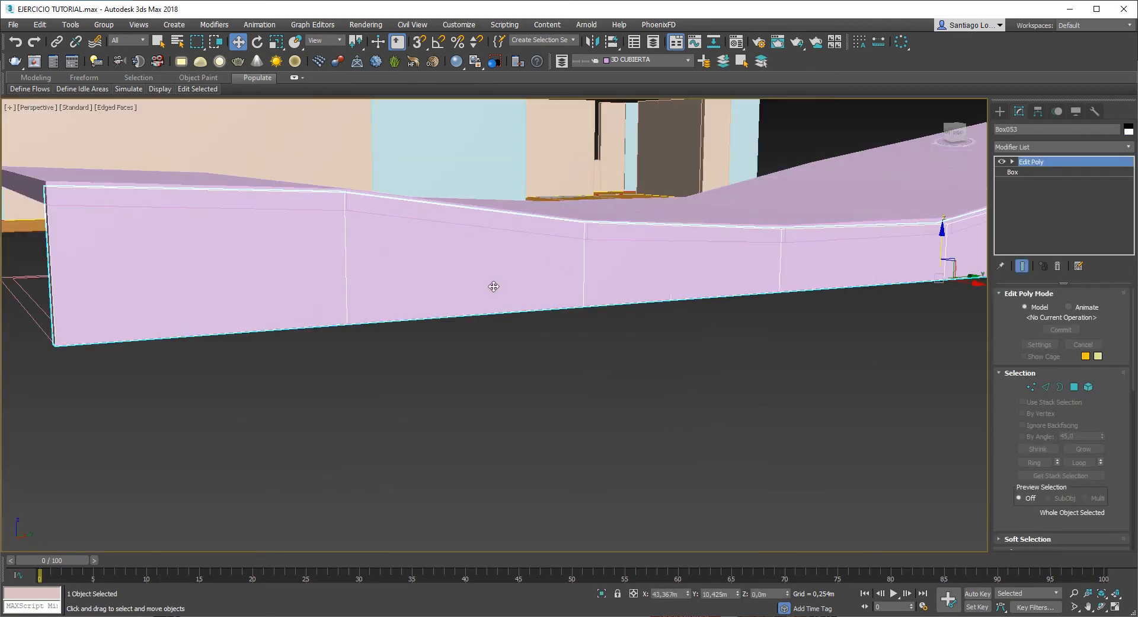
scroll(494, 283, down, 3)
alt+middle_drag(626, 304, 546, 331)
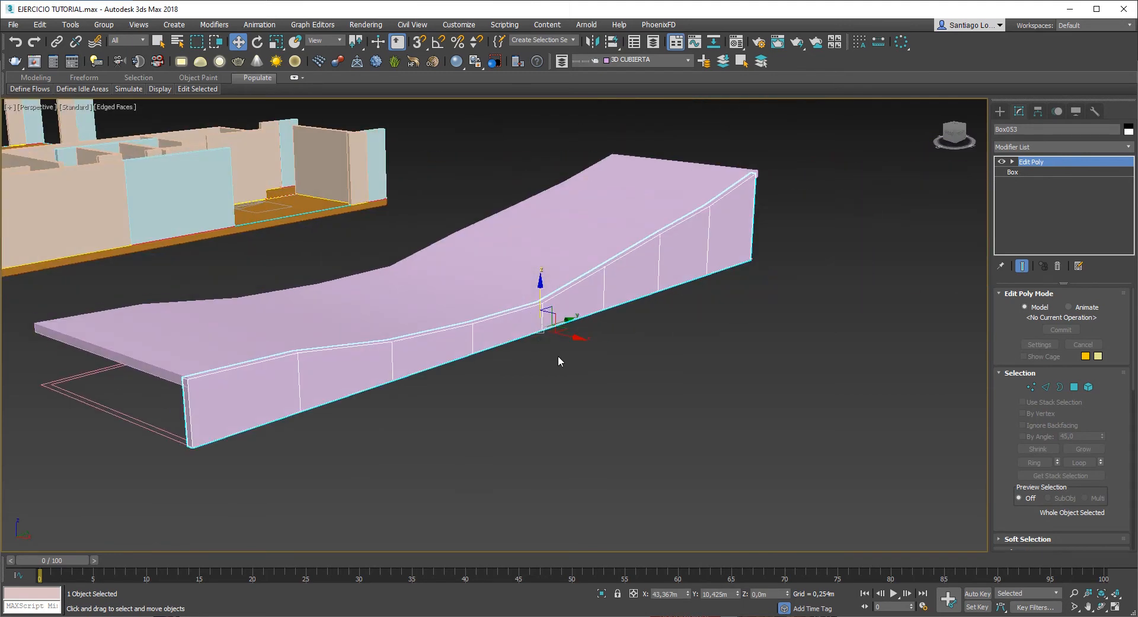
mouse_move(499, 315)
alt+middle_down()
mouse_move(568, 320)
mouse_move(613, 291)
alt+middle_up()
shift+drag(612, 290, 414, 301)
click(569, 367)
Step: Turn on vertex snapping, align the copied wall's bottom corner with the corner of the roof outline and deselect it
scroll(279, 516, up, 4)
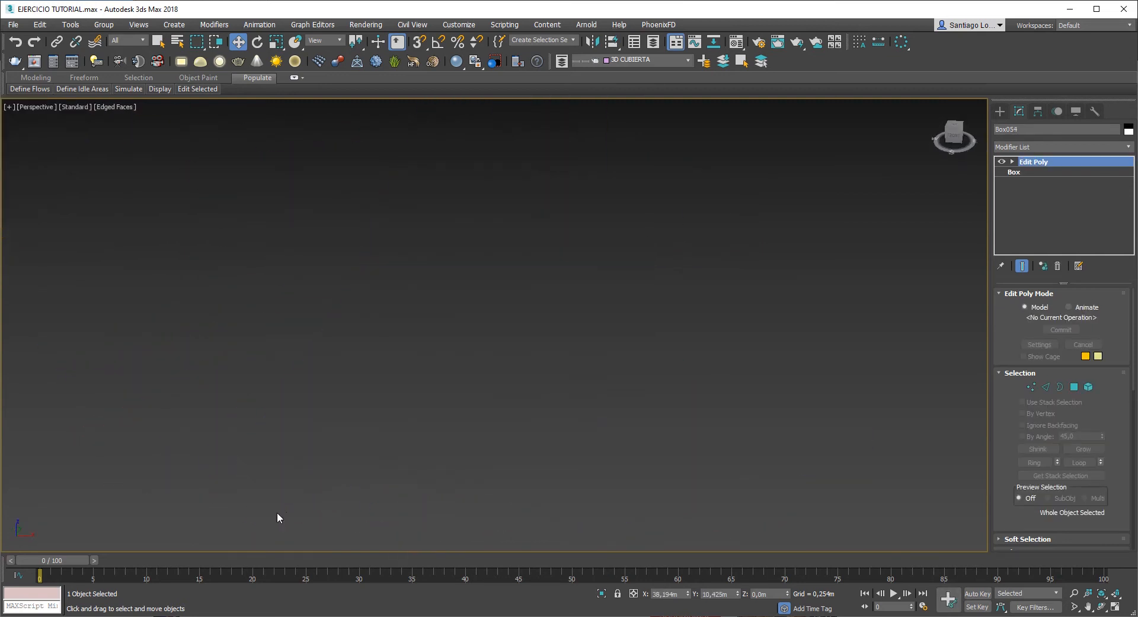
middle_drag(279, 516, 396, 465)
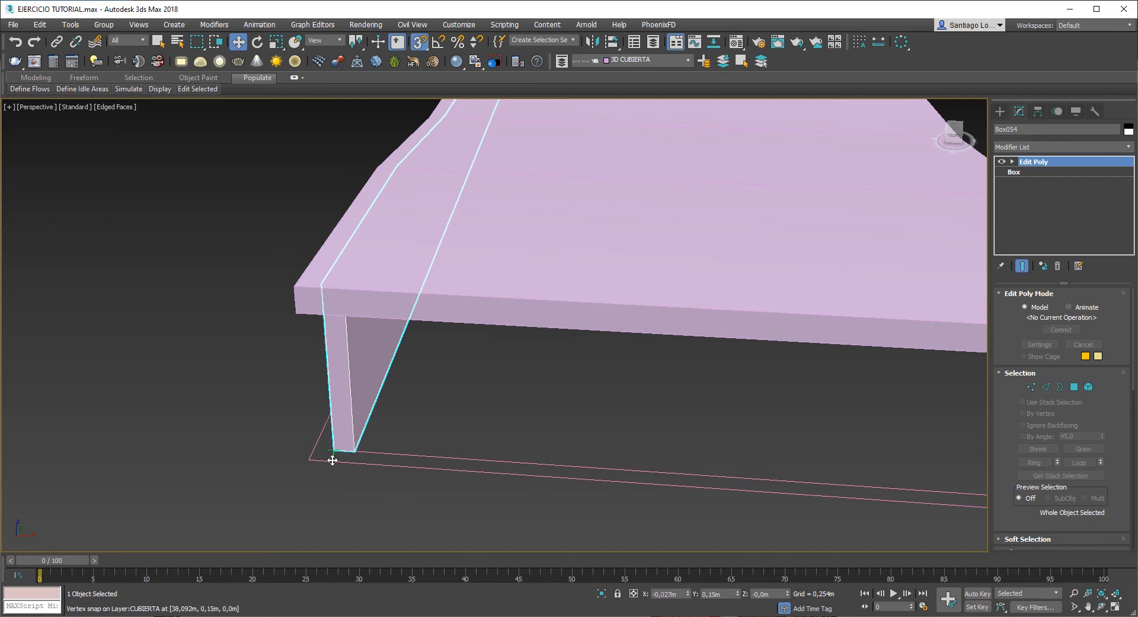
drag(333, 461, 309, 460)
click(422, 410)
Step: Examine the undulating roof slab and its two contoured side walls from several angles
scroll(424, 407, down, 7)
alt+middle_drag(426, 405, 299, 347)
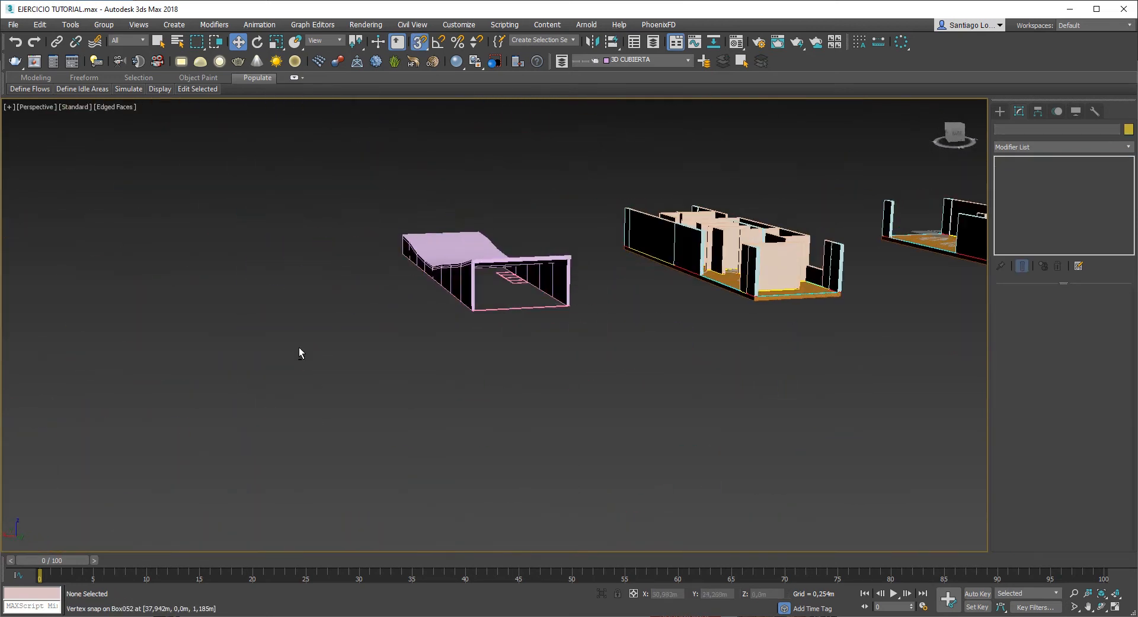
scroll(508, 285, up, 5)
scroll(509, 284, down, 3)
alt+middle_drag(425, 295, 561, 291)
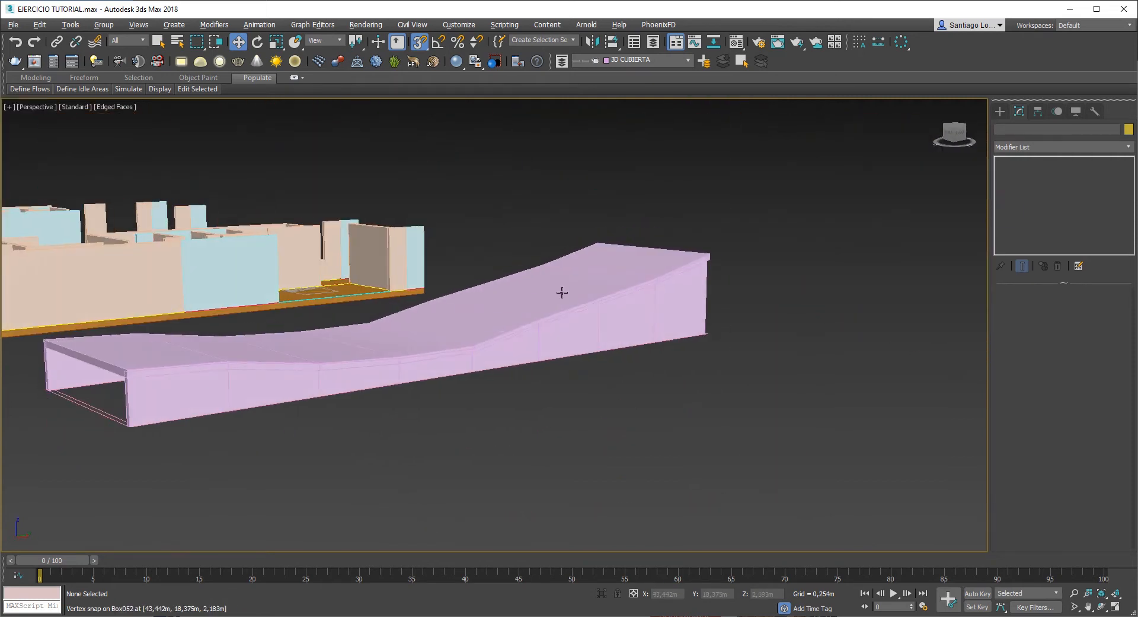
alt+middle_drag(345, 345, 503, 363)
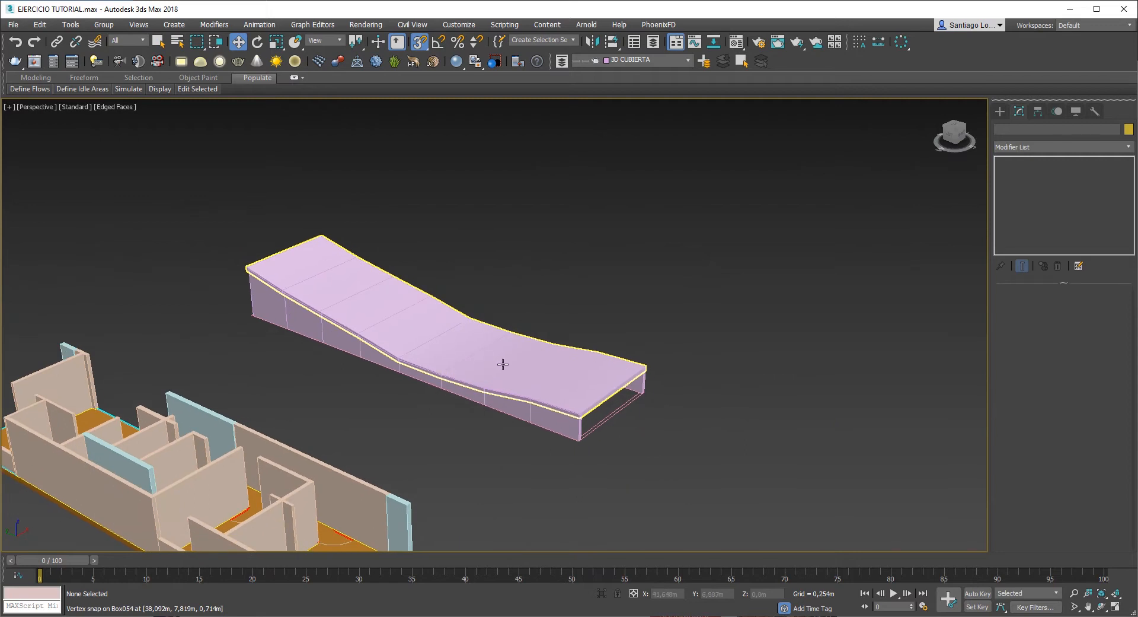
click(503, 364)
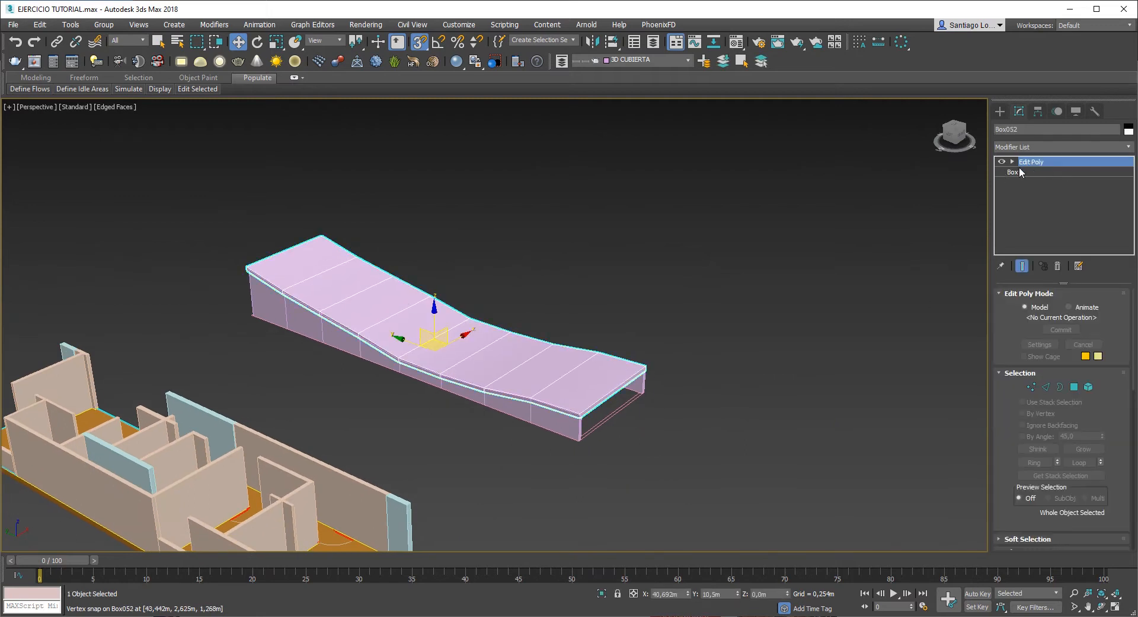
click(756, 267)
Step: Create a sphere in the empty space beside the undulating roof
click(995, 114)
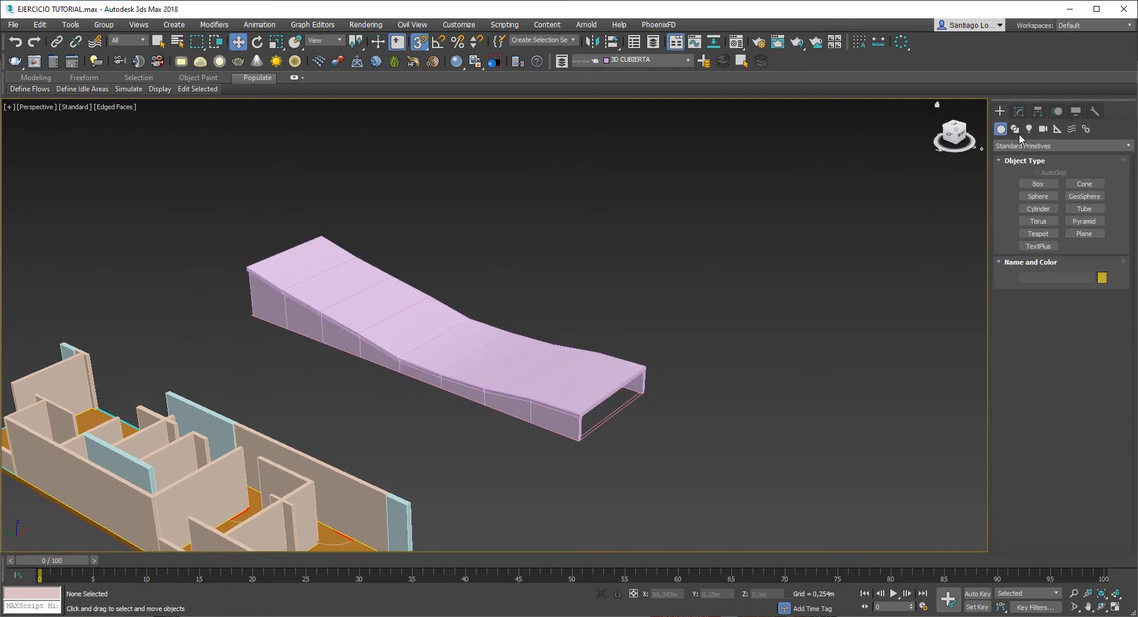
middle_drag(618, 270, 441, 303)
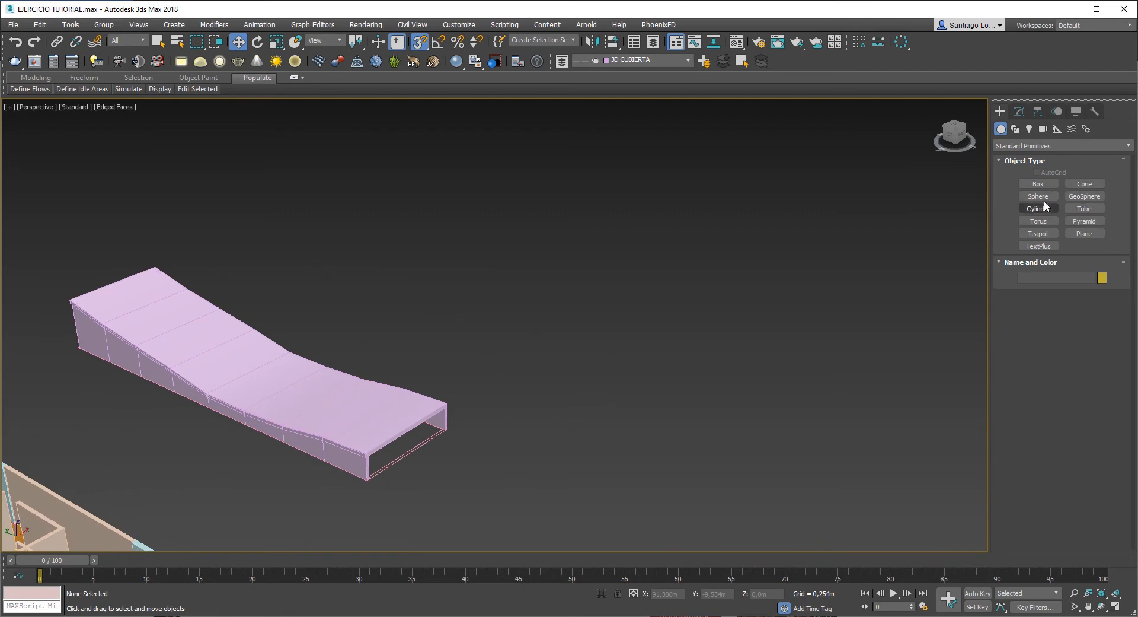
click(1038, 196)
middle_drag(584, 261, 460, 312)
mouse_move(423, 294)
mouse_down()
mouse_move(537, 347)
mouse_move(491, 327)
mouse_move(503, 332)
mouse_up()
alt+middle_drag(543, 341, 489, 349)
Step: Apply an Edit Poly modifier to the sphere and switch to Polygon level
click(1019, 111)
click(1035, 147)
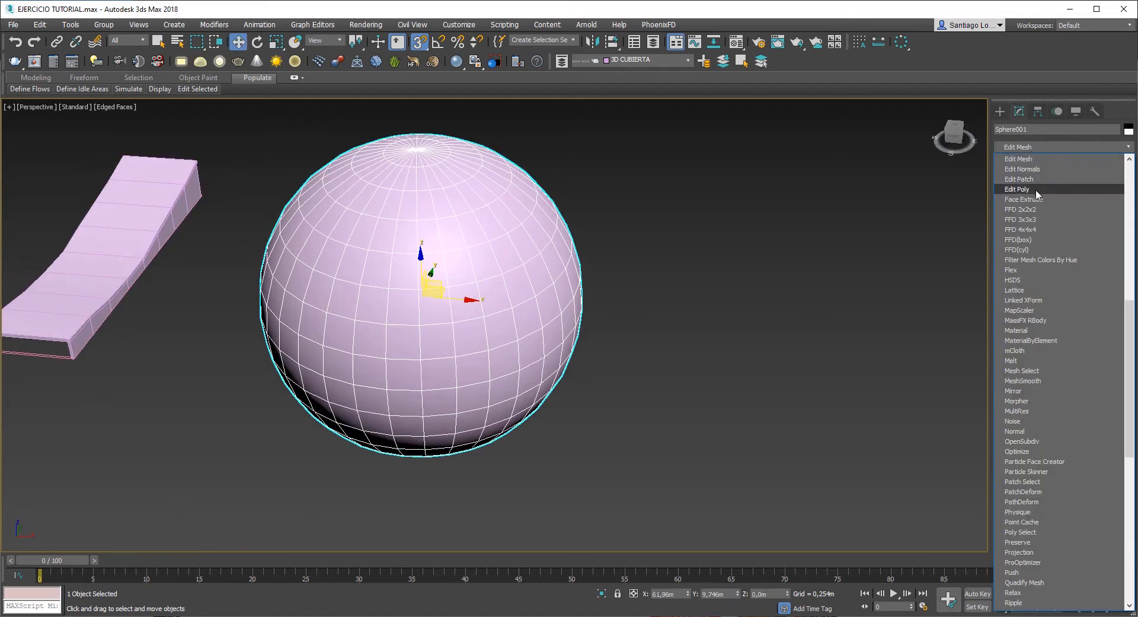
click(1027, 190)
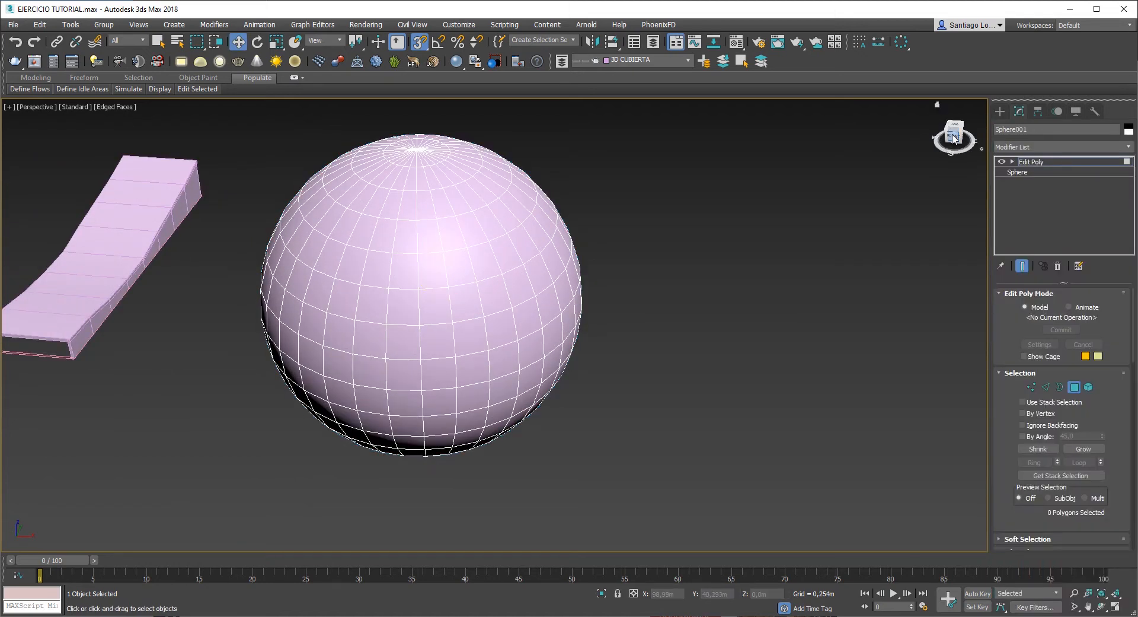
Step: Show the sphere from the front, shaded with edged faces and with the grid hidden
click(953, 138)
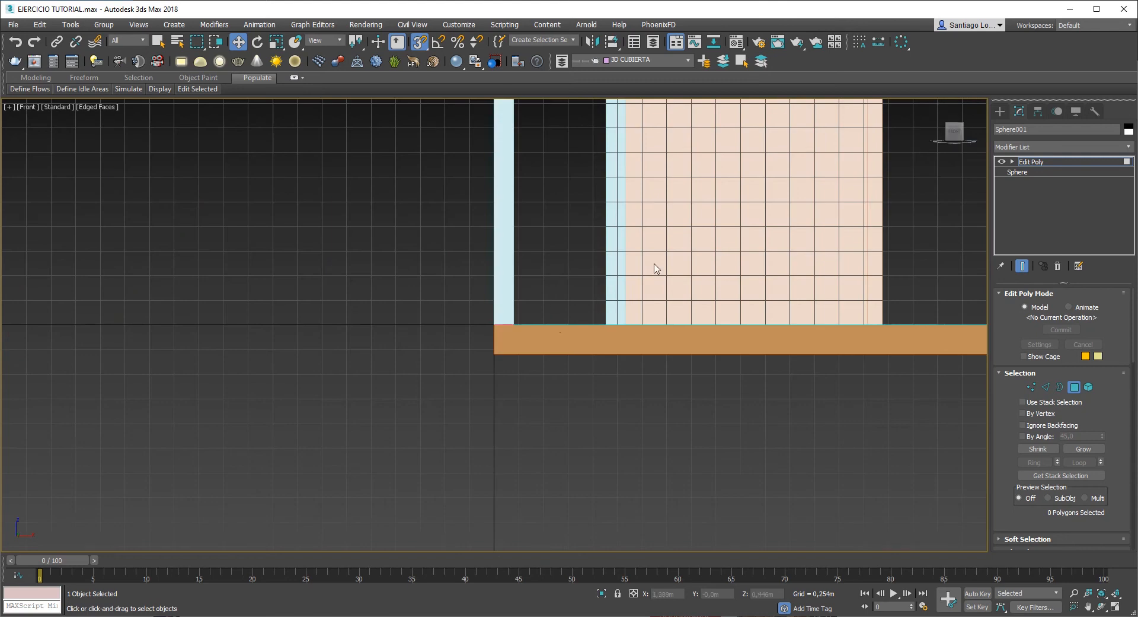
scroll(351, 342, down, 10)
middle_drag(527, 368, 282, 364)
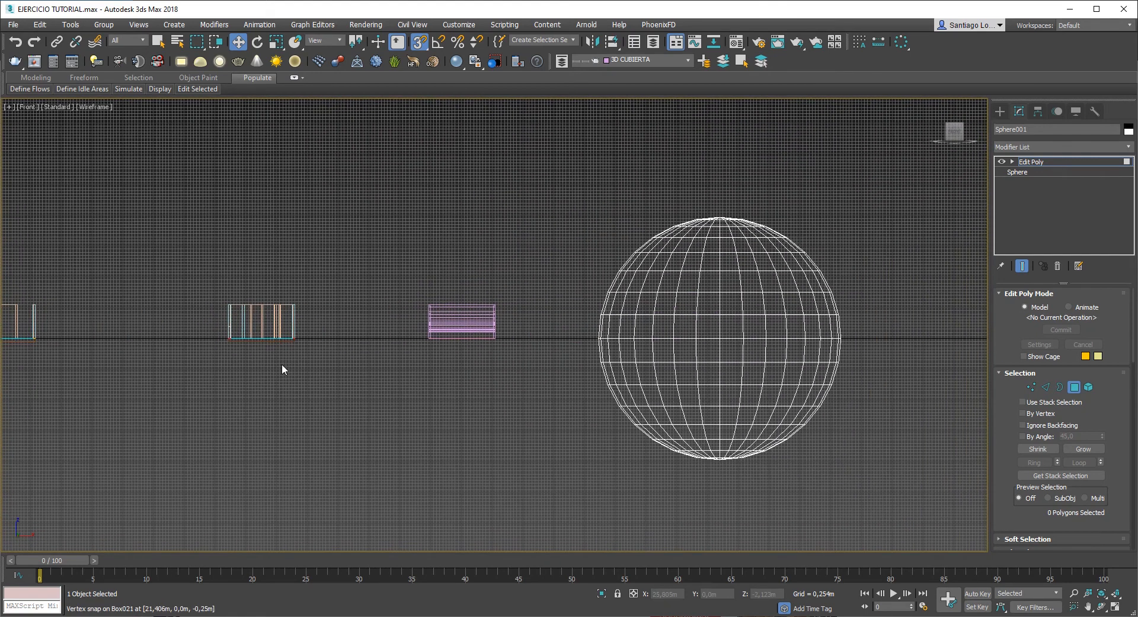
key(F3)
key(F3)
key(F3)
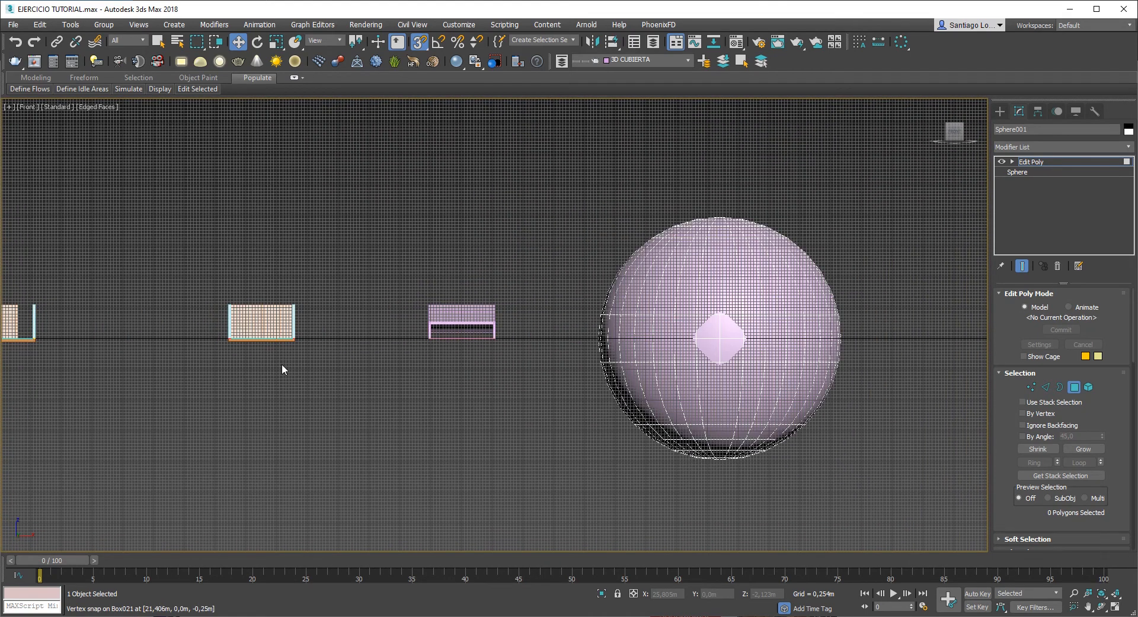
key(F3)
key(F3)
key(g)
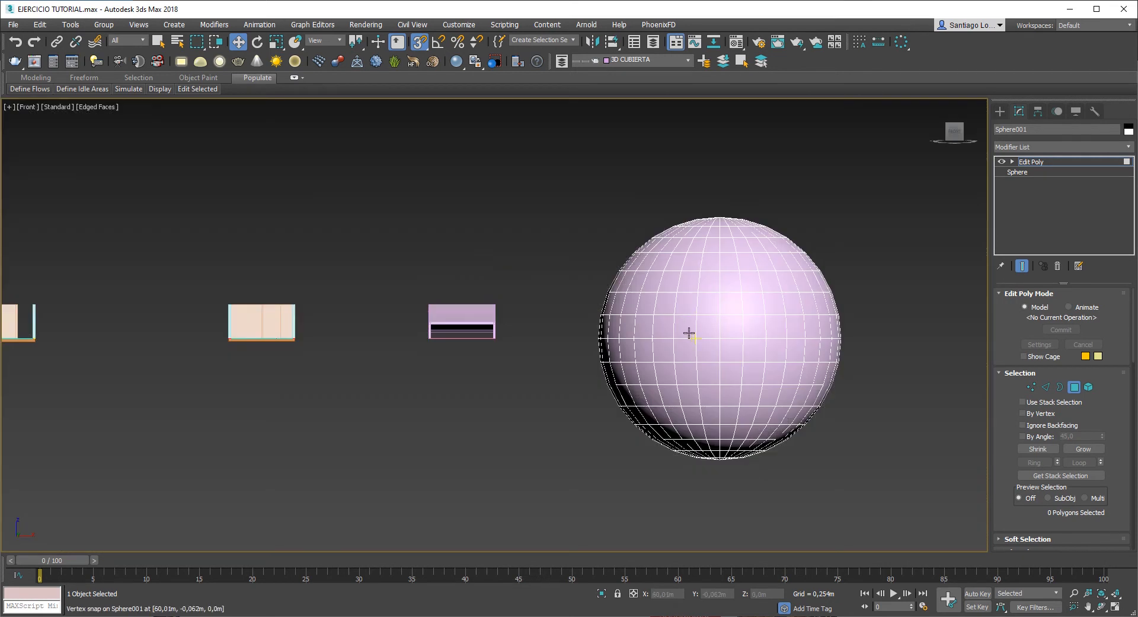
middle_drag(686, 332, 562, 327)
scroll(723, 342, up, 2)
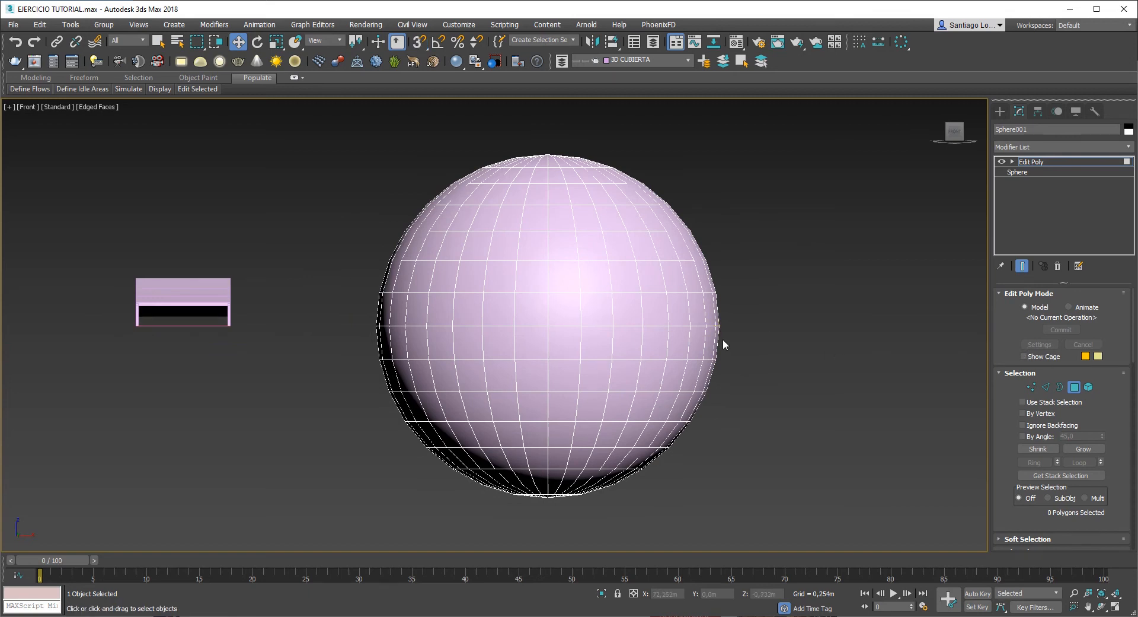
Step: Delete all polygons in the lower half of the sphere, leave Polygon level and return to the perspective view
drag(327, 510, 326, 510)
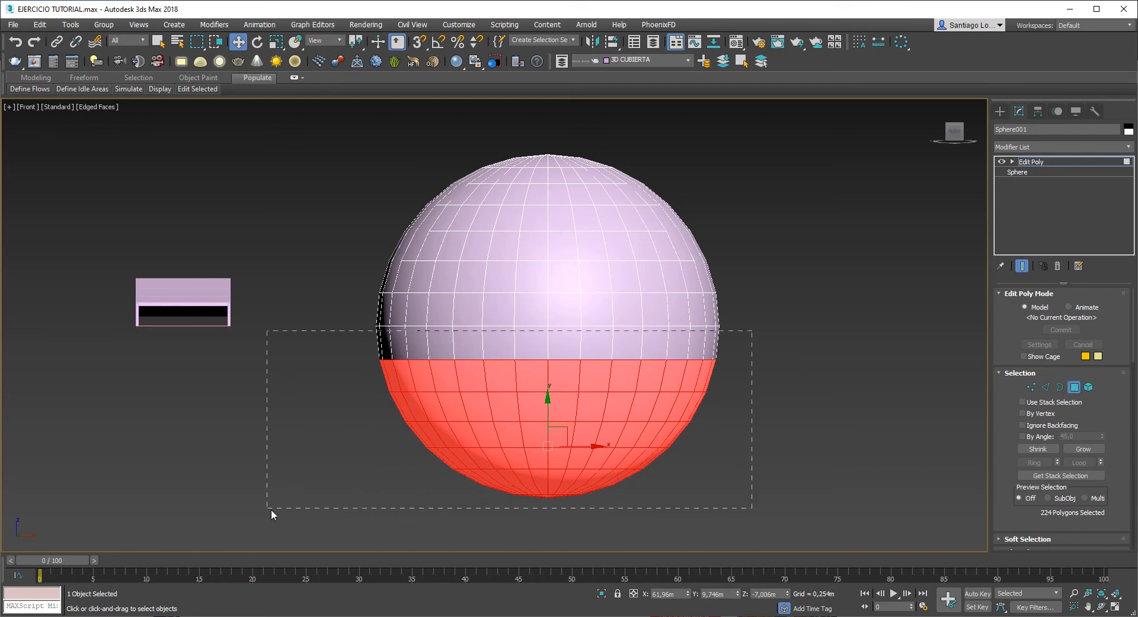
drag(763, 320, 631, 412)
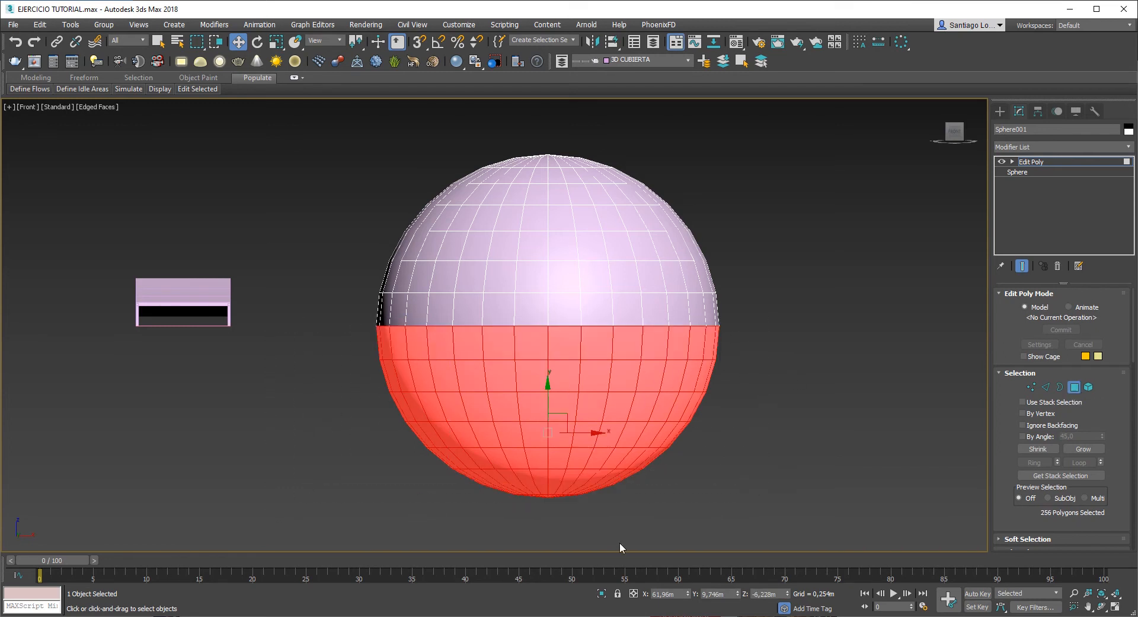
key(Delete)
click(1075, 392)
alt+middle_drag(544, 279, 565, 351)
key(p)
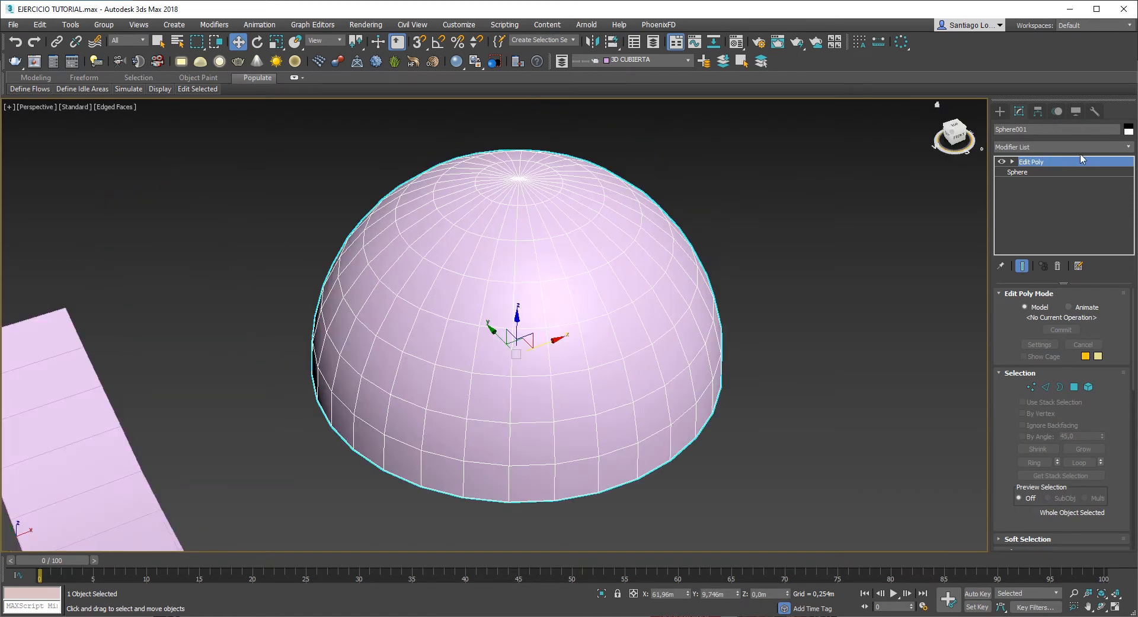
Step: Apply a Shell modifier to the half sphere and view it from below
click(1067, 147)
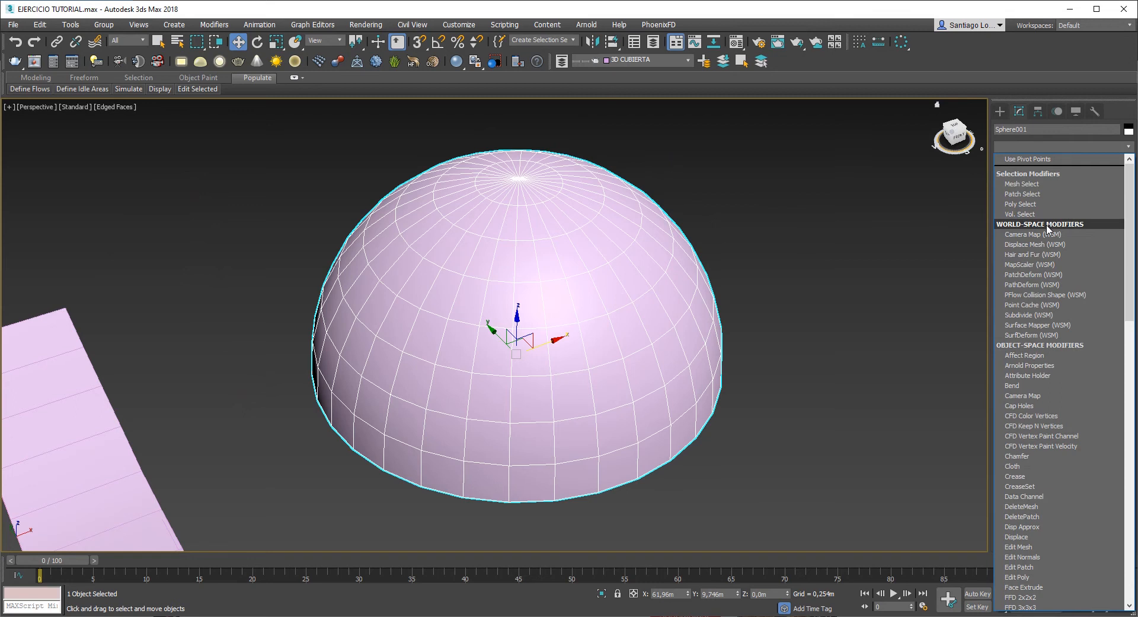
text(sh)
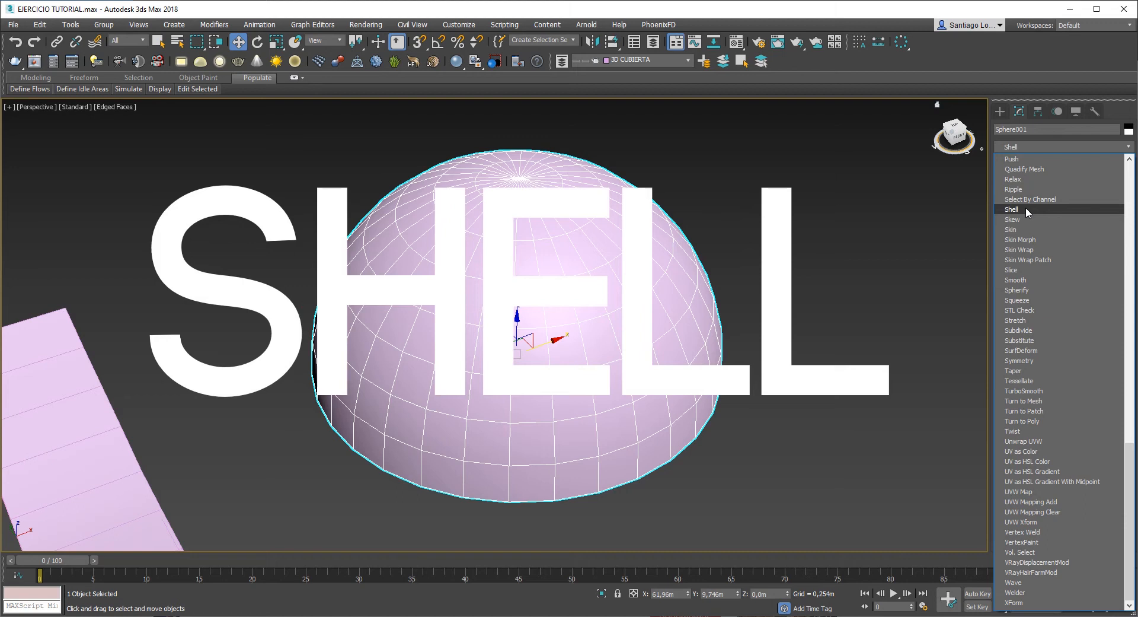
click(1026, 209)
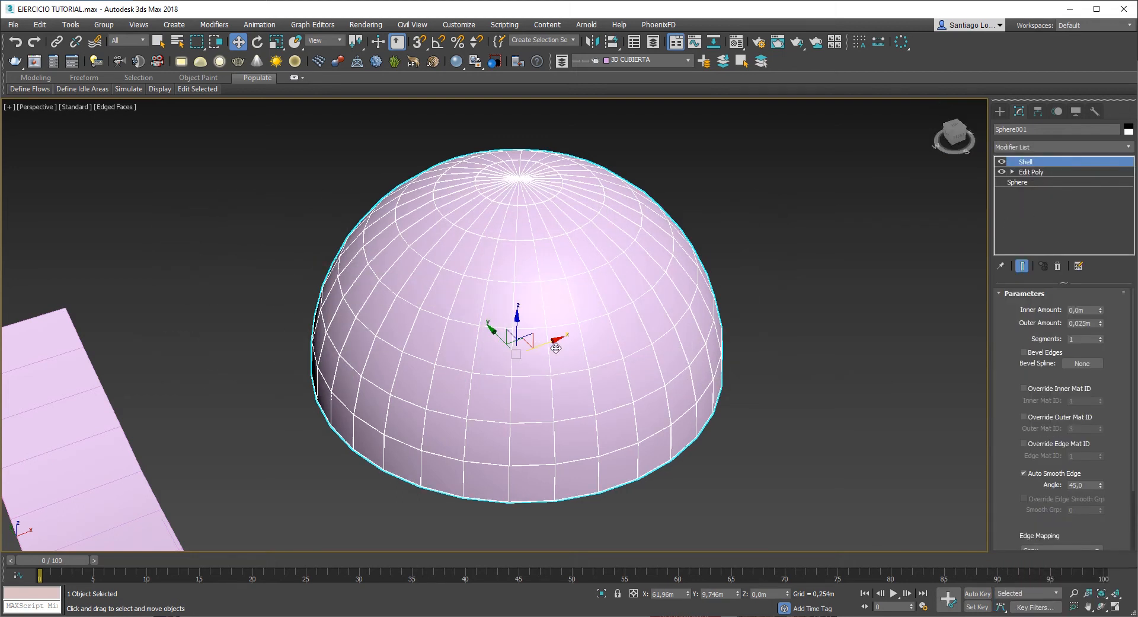
alt+middle_drag(600, 453, 602, 359)
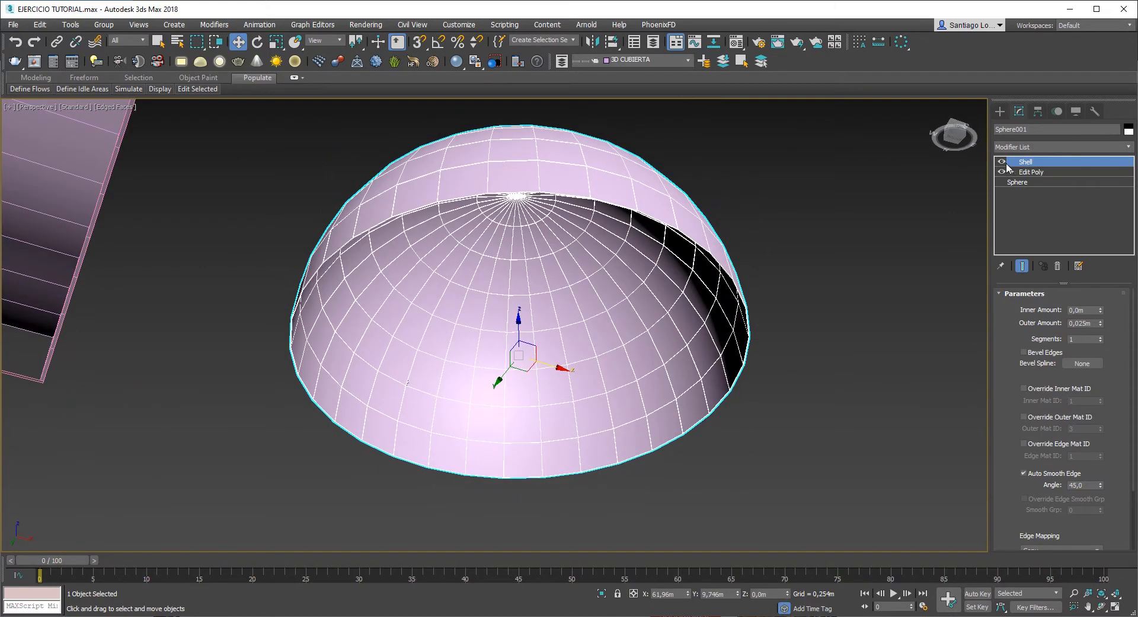
Step: Try the dome's Shell with an inner amount of 0,506 m, then with inner 0 and outer 0,925 m
drag(1100, 310, 1053, 510)
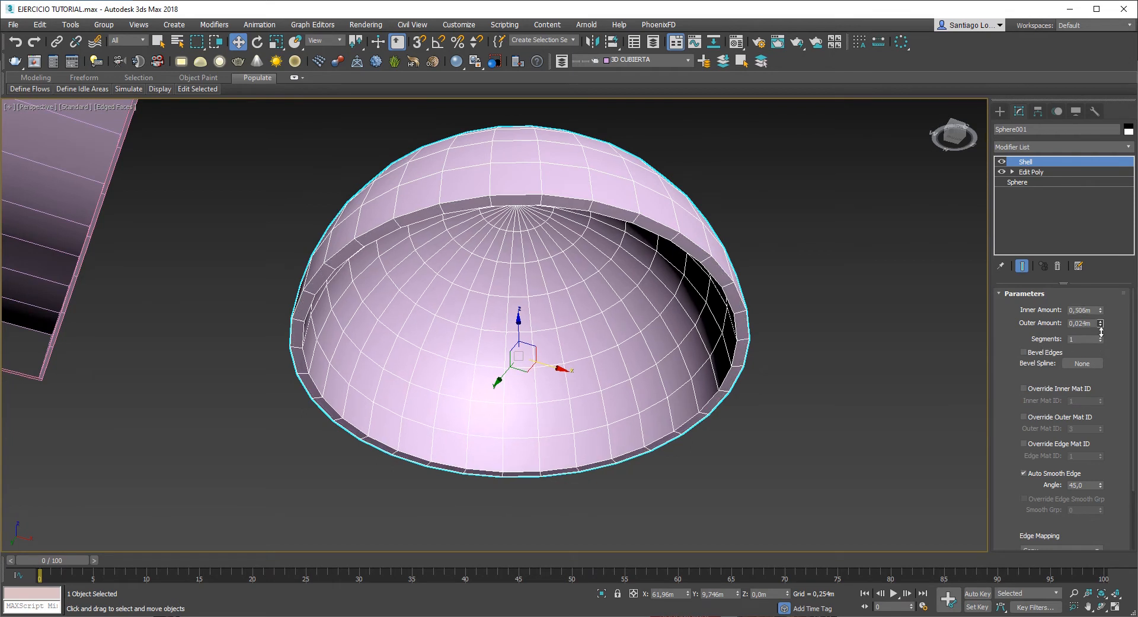
drag(1101, 323, 1107, 421)
double_click(1094, 308)
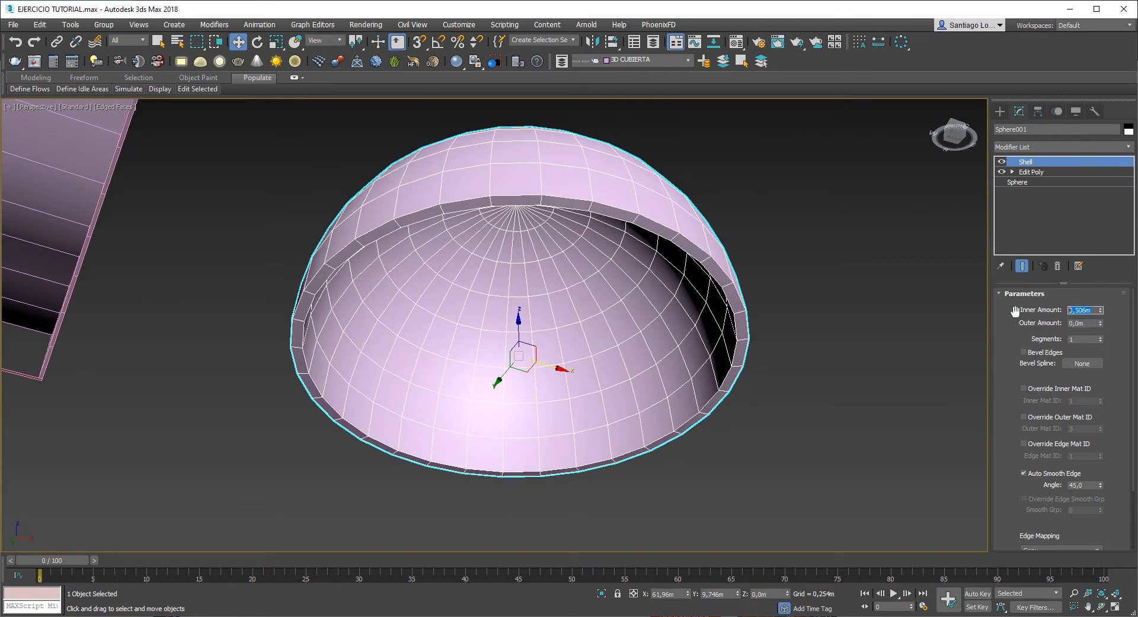
text(0)
key(Return)
drag(1101, 323, 1102, 178)
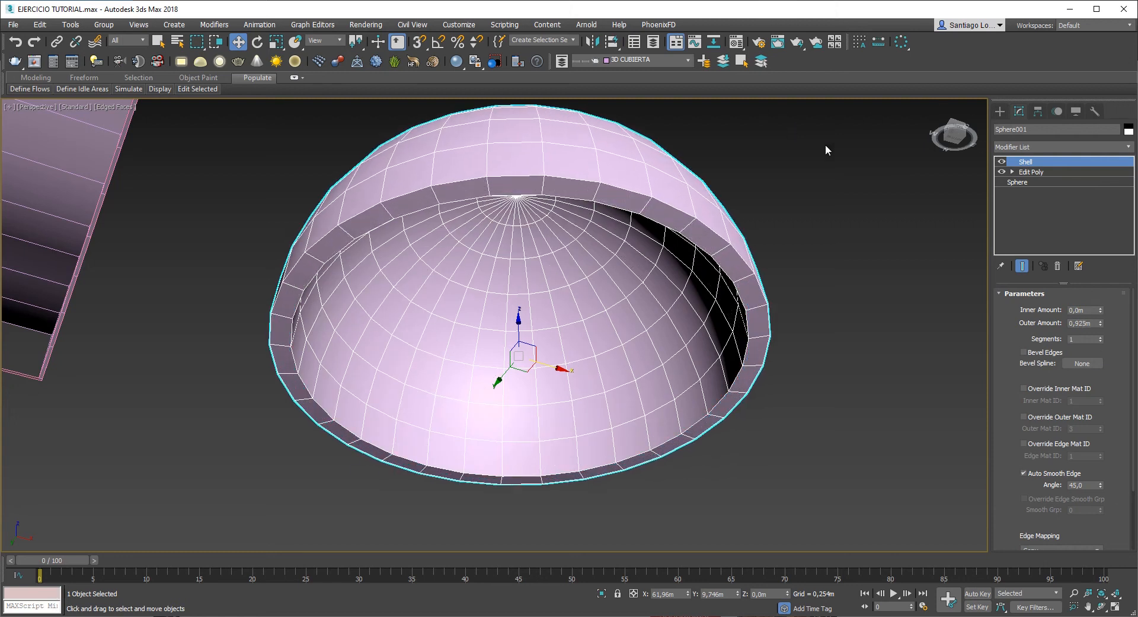
Step: Set the dome's Shell to an outer amount of 0 m and an inner amount of 0,35 m
right_click(1100, 323)
drag(1100, 310, 1092, 139)
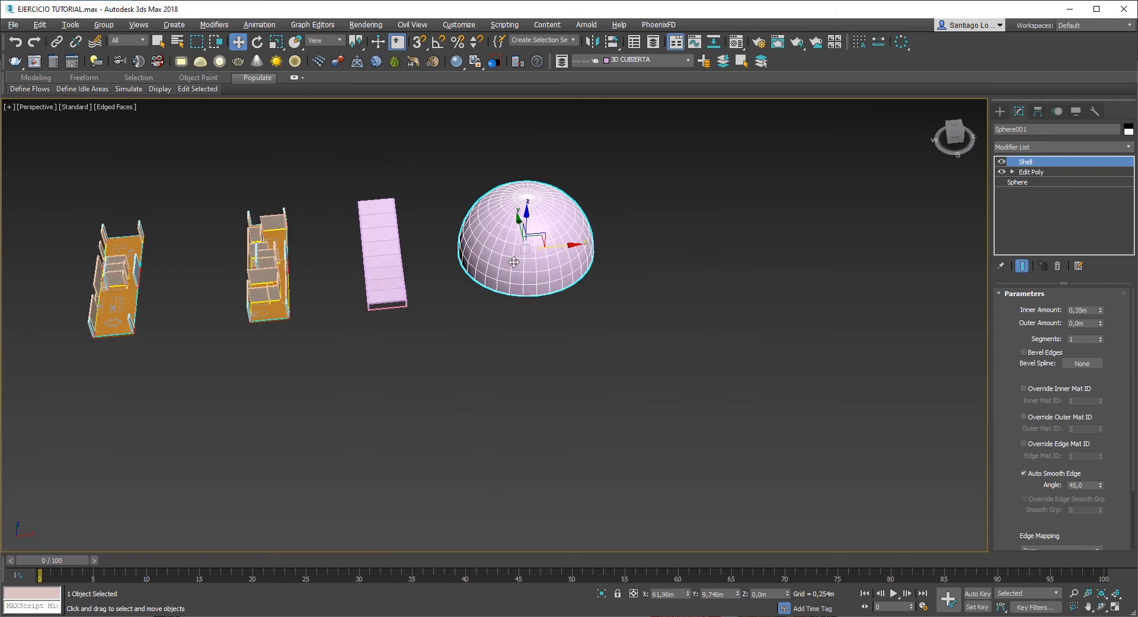
Step: Create a box in the empty space beside the dome
scroll(720, 204, up, 5)
click(1000, 111)
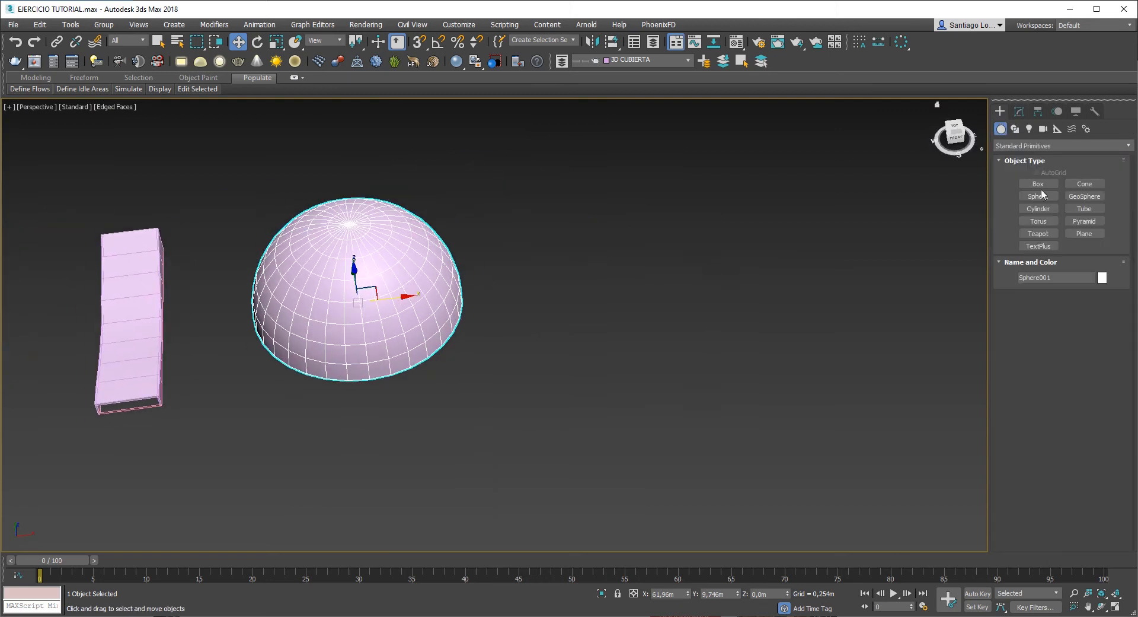
click(1038, 183)
drag(528, 302, 708, 376)
click(699, 255)
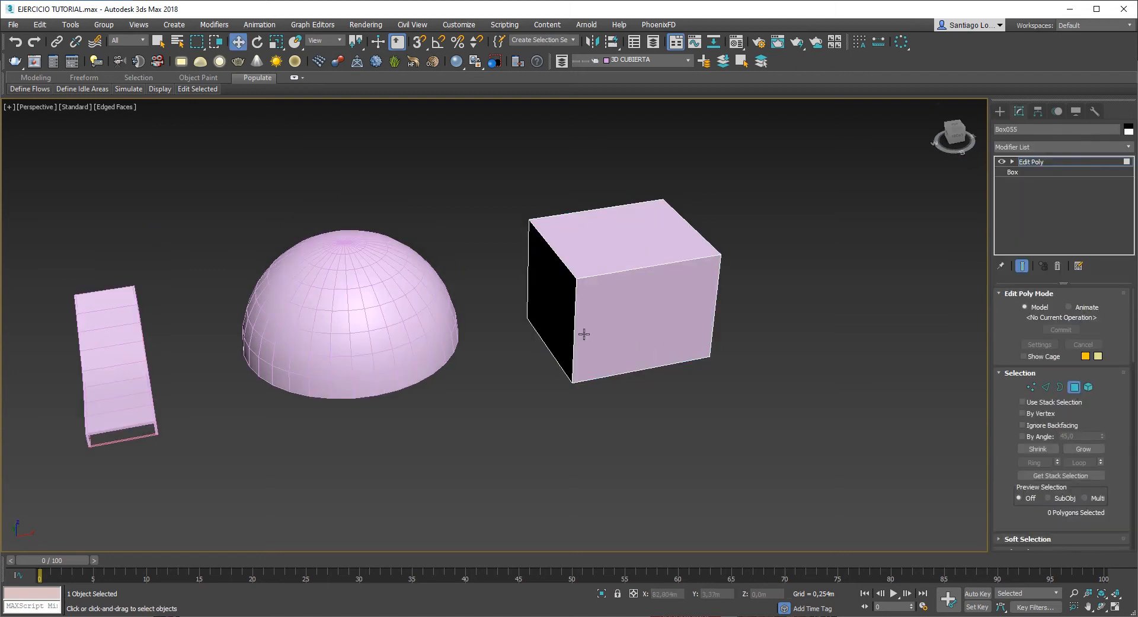
Step: Delete the box's front polygon at the Polygon level of Edit Poly and return to the whole object
key(4)
click(617, 309)
alt+middle_drag(617, 309, 572, 316)
scroll(663, 308, up, 3)
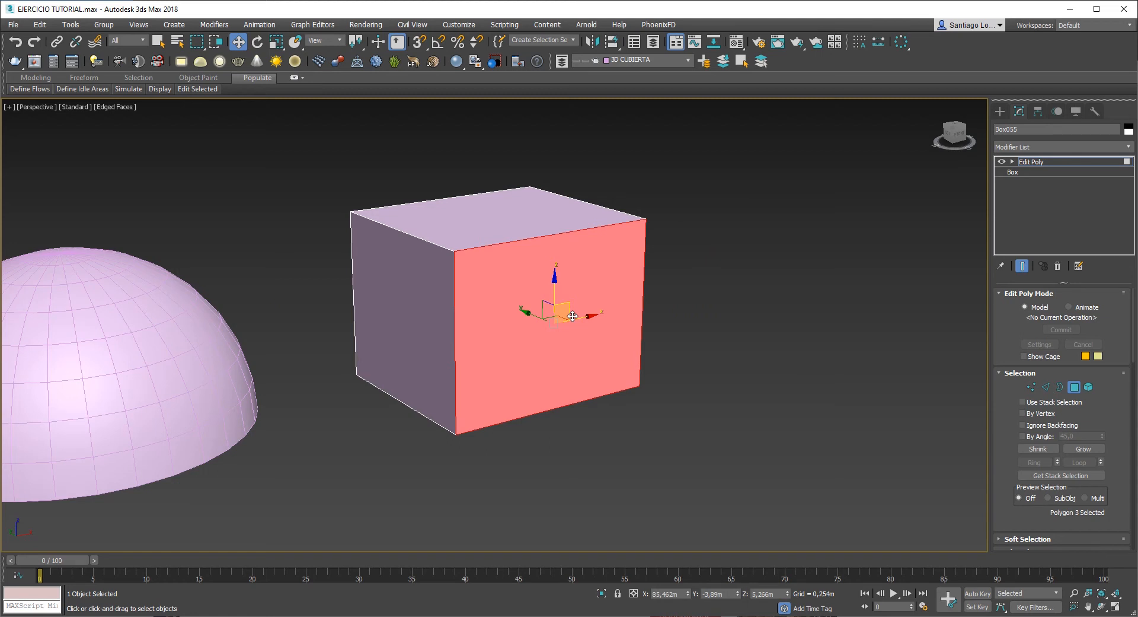
key(Delete)
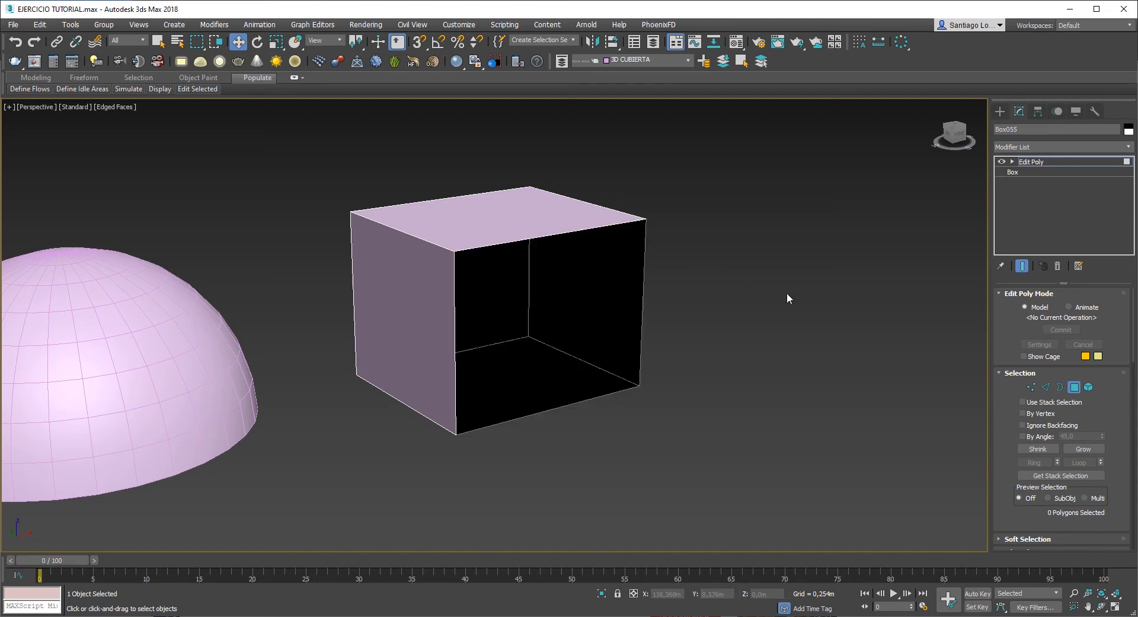
click(1074, 386)
Step: Apply a Shell modifier to the open box with an inner amount of 1,133 m
alt+middle_drag(526, 488, 537, 336)
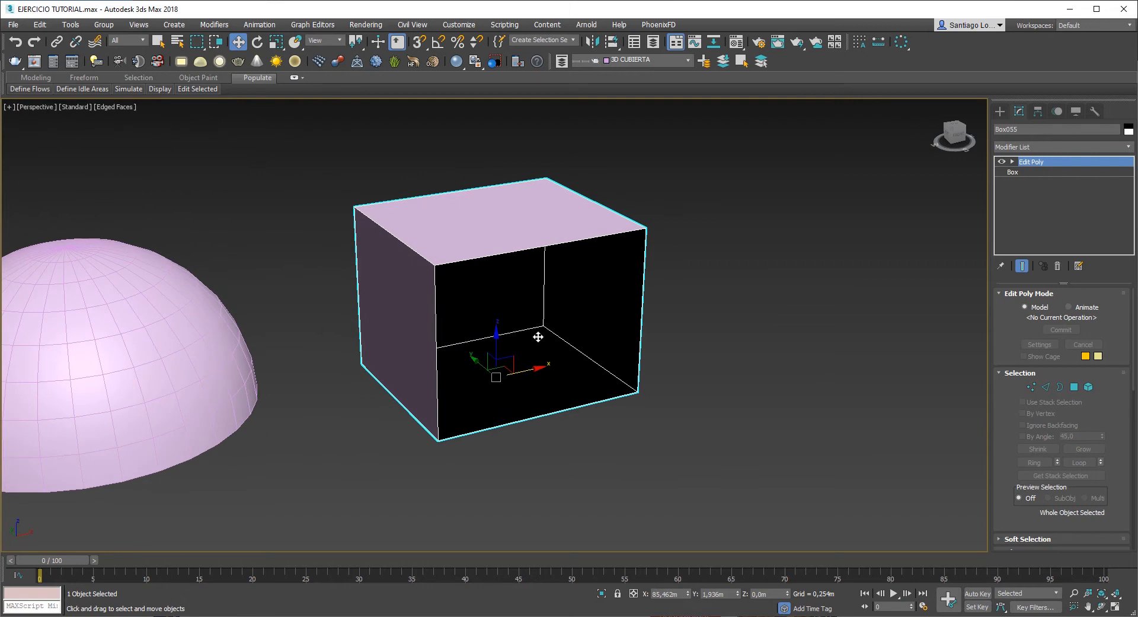
click(694, 315)
click(554, 325)
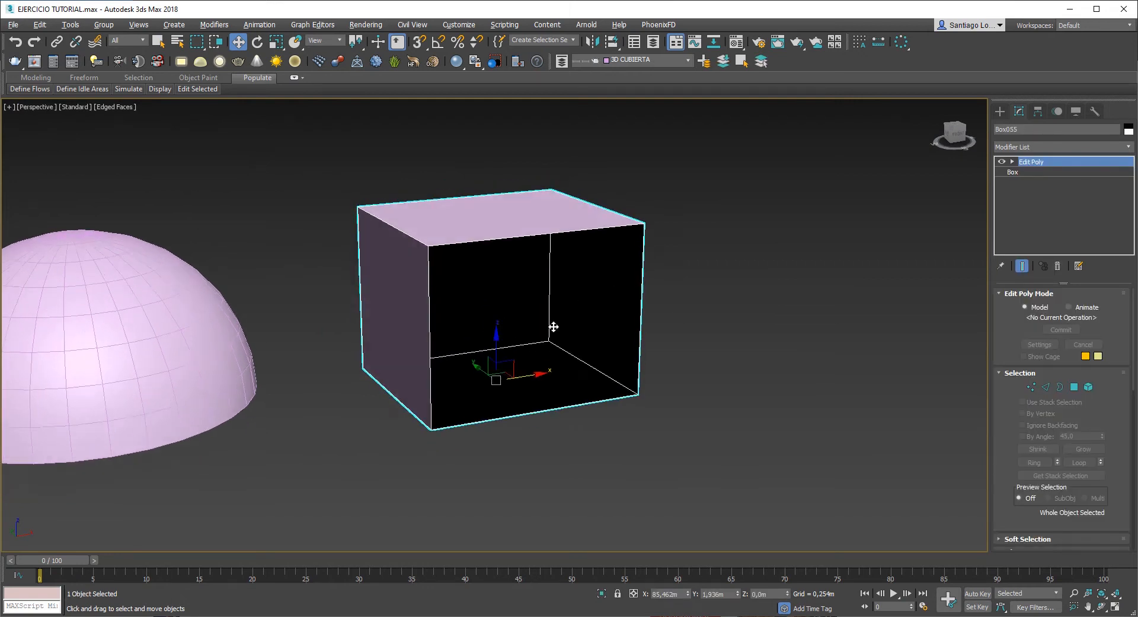
scroll(581, 379, up, 3)
mouse_move(581, 378)
alt+middle_down()
mouse_move(549, 386)
mouse_move(581, 371)
alt+middle_up()
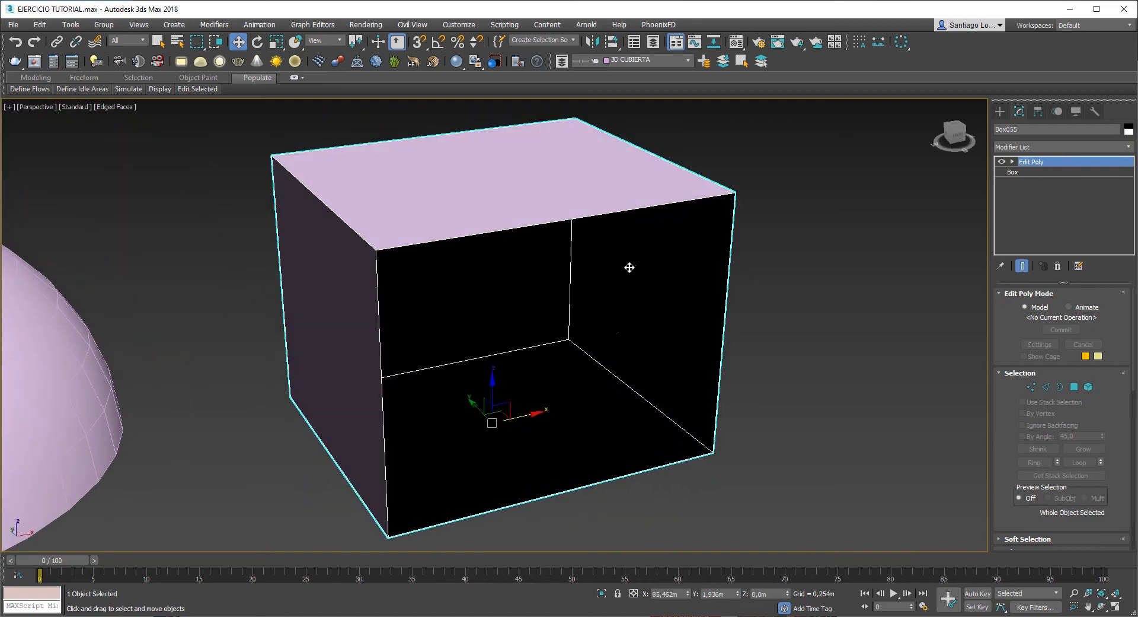
click(1066, 147)
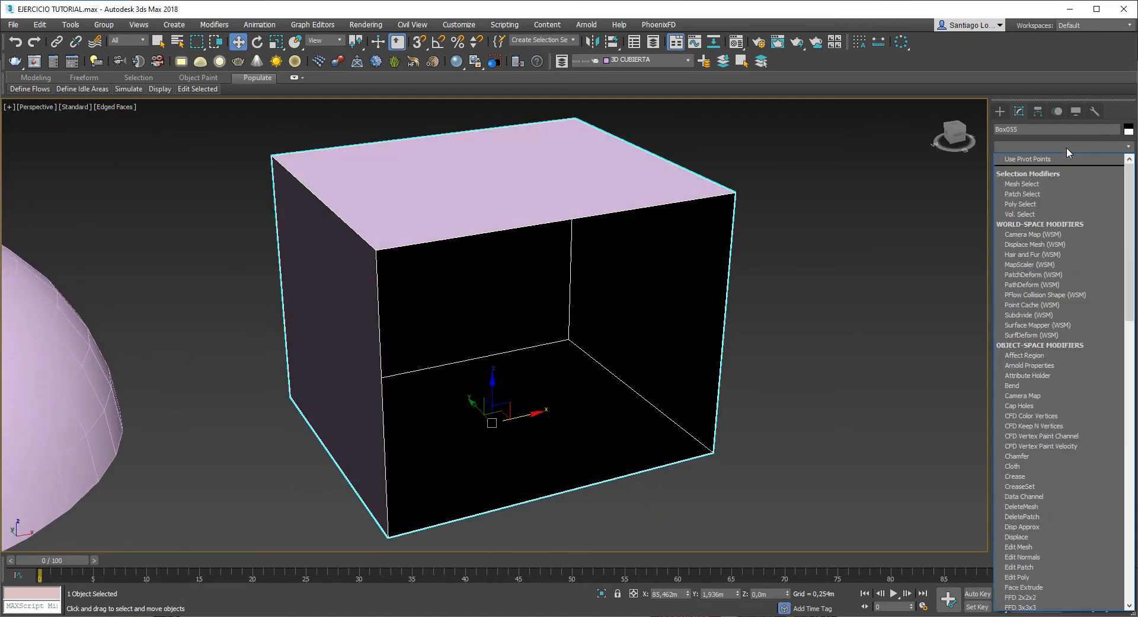
key(s)
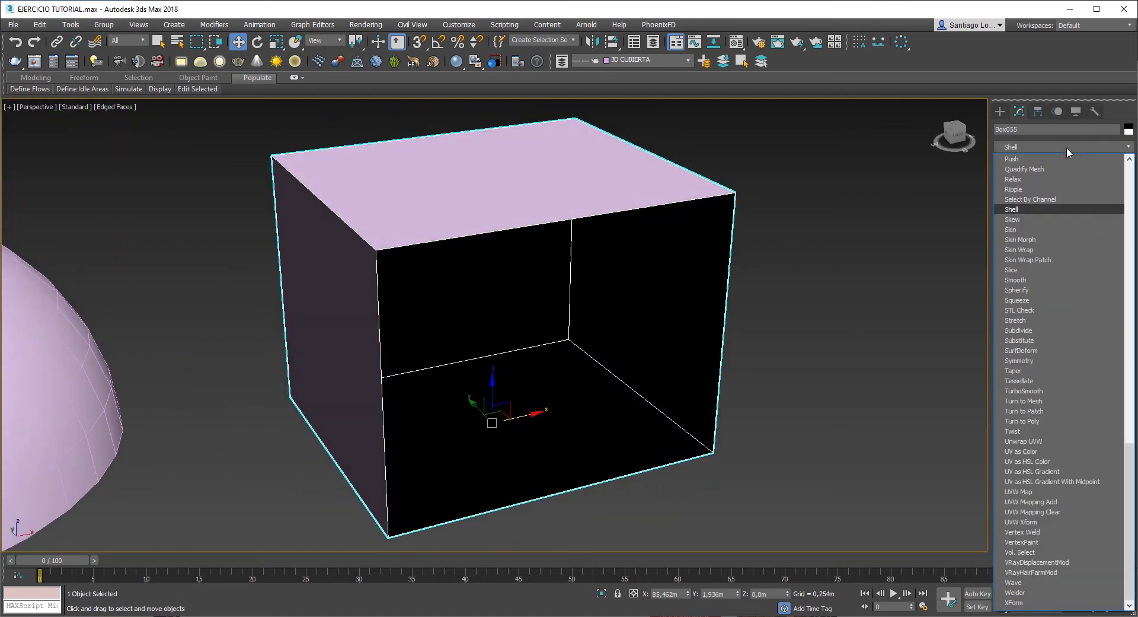
click(1026, 211)
drag(1100, 309, 1088, 363)
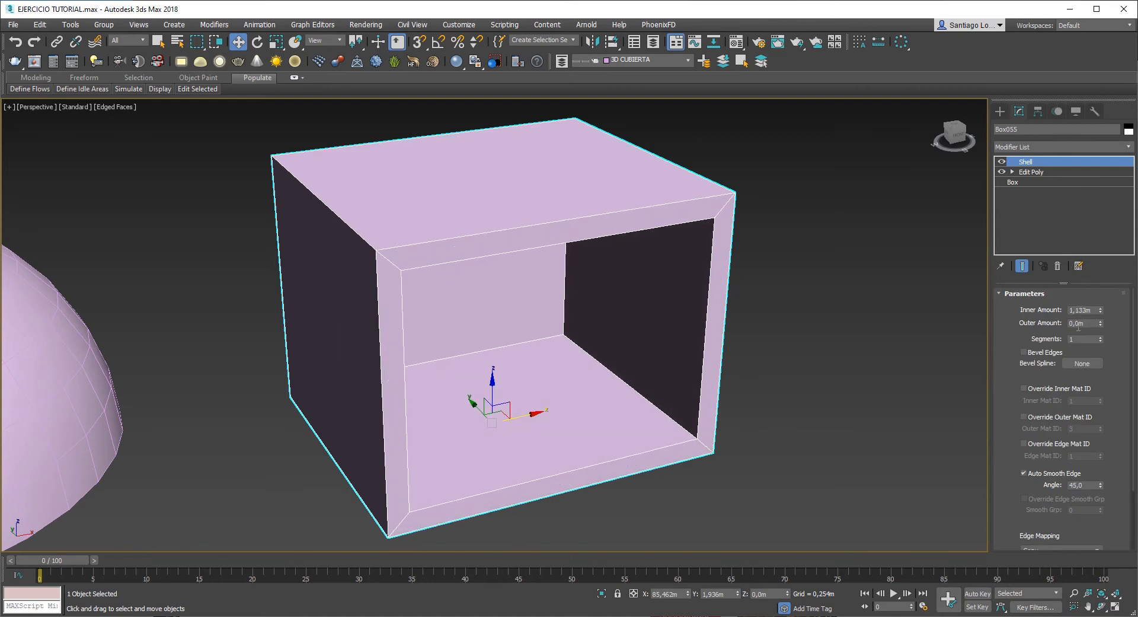
Step: Delete the hollow box beside the dome
alt+middle_drag(523, 403, 646, 358)
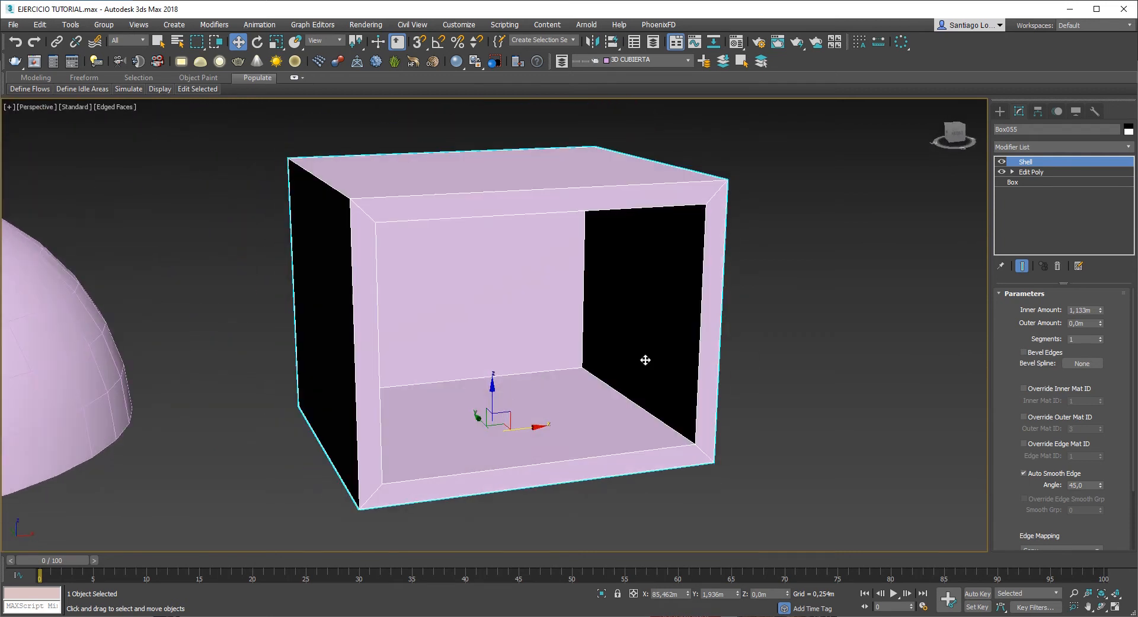
key(Delete)
scroll(602, 421, down, 4)
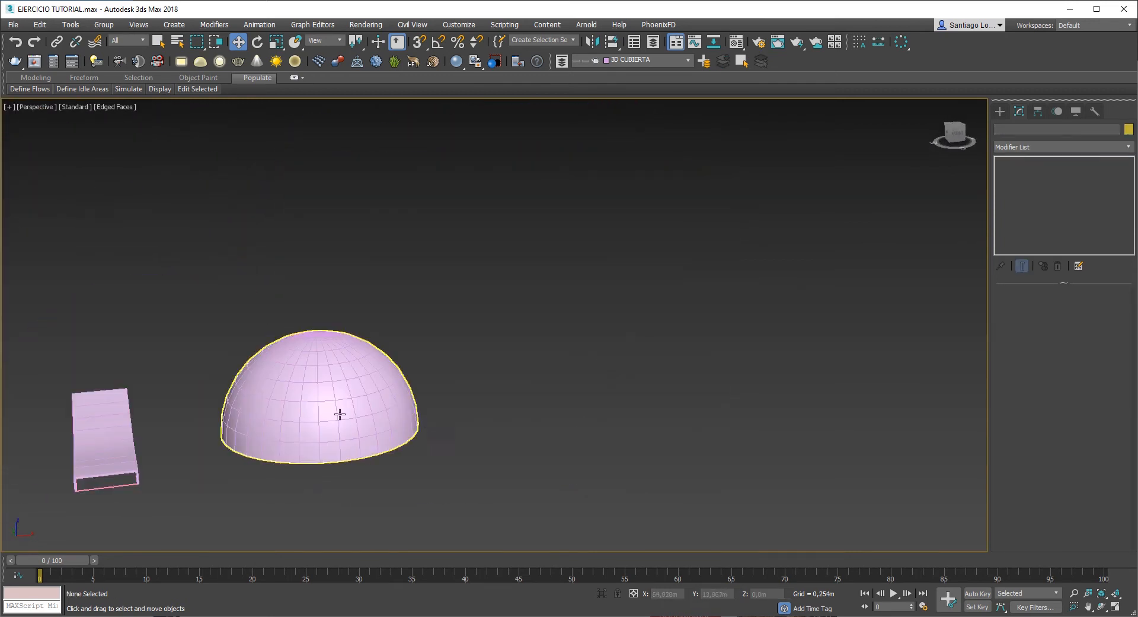
Step: Select the dome and remove its Shell modifier, keeping Edit Poly
click(339, 414)
alt+middle_drag(339, 414, 569, 420)
scroll(574, 397, up, 4)
scroll(574, 397, down, 5)
scroll(541, 378, up, 3)
scroll(518, 393, down, 3)
click(1058, 267)
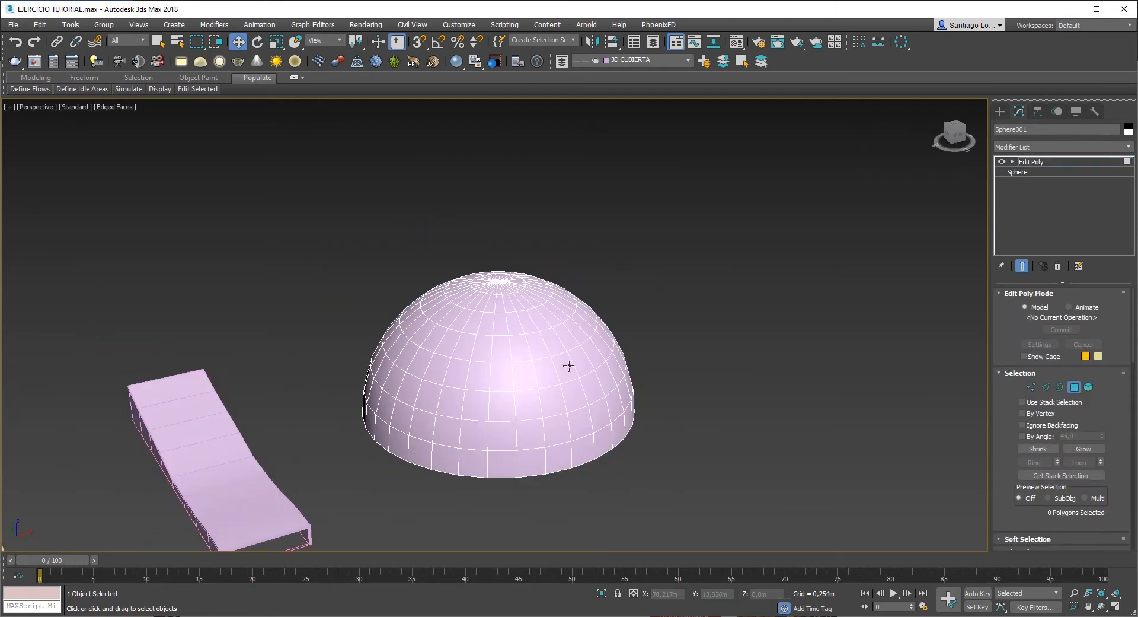
Step: At Polygon level, delete four alternating polygons in one horizontal row of the dome to make window openings
click(569, 366)
scroll(569, 365, up, 4)
ctrl+click(465, 378)
ctrl+click(393, 379)
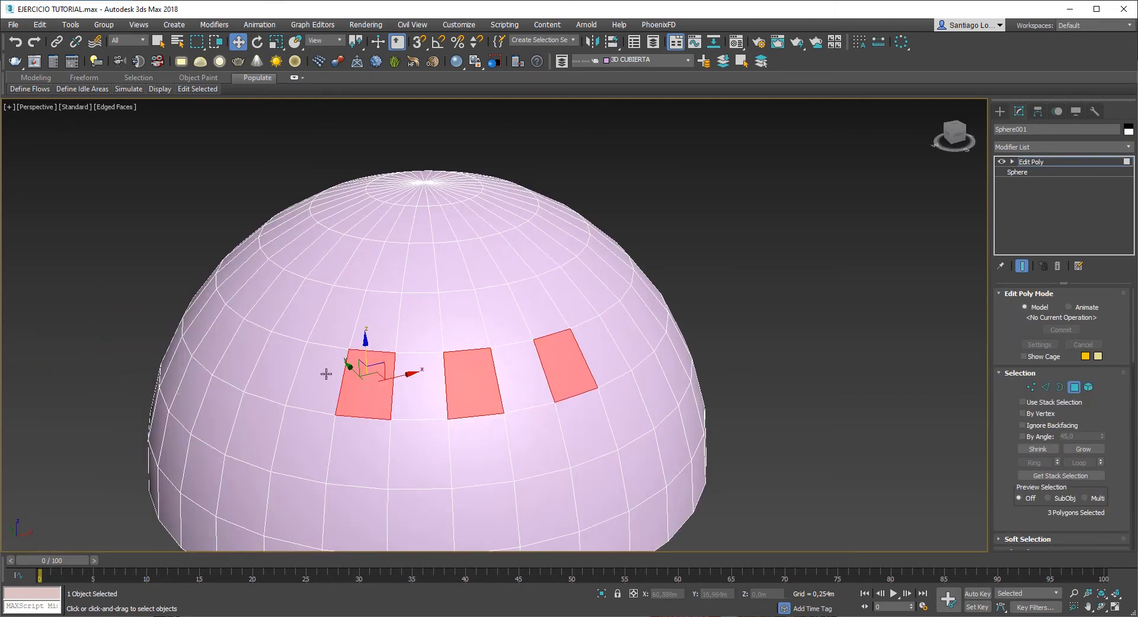
ctrl+click(287, 365)
key(Delete)
Step: Continue the row of window openings around the dome by deleting four more alternating polygons
alt+middle_drag(288, 364, 527, 418)
click(495, 418)
ctrl+click(557, 392)
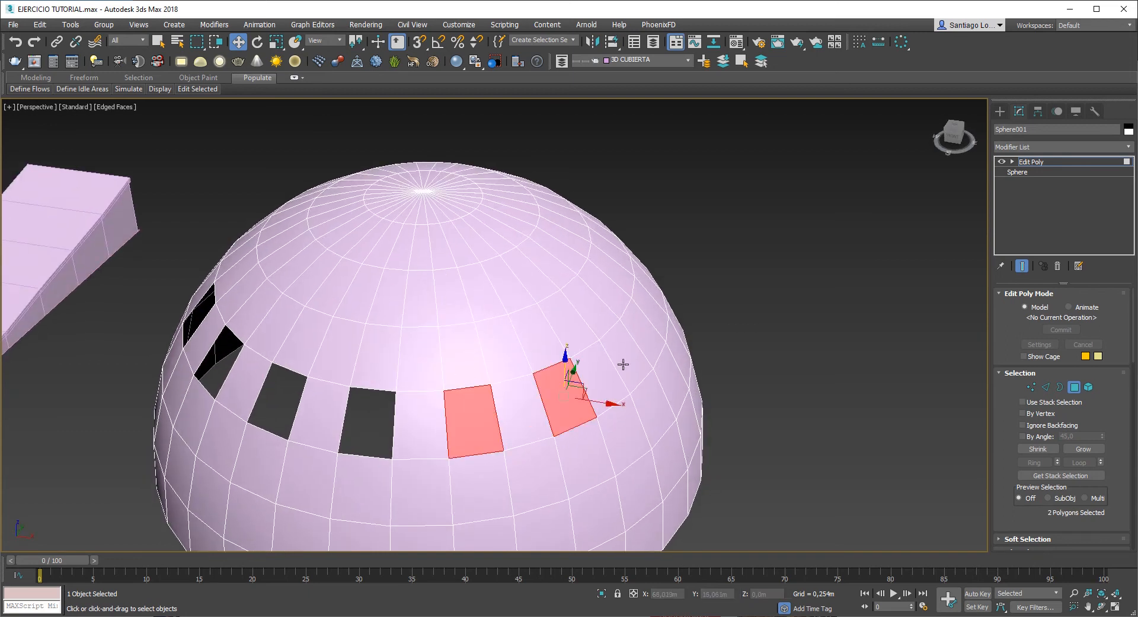
ctrl+click(628, 353)
ctrl+click(646, 314)
key(Delete)
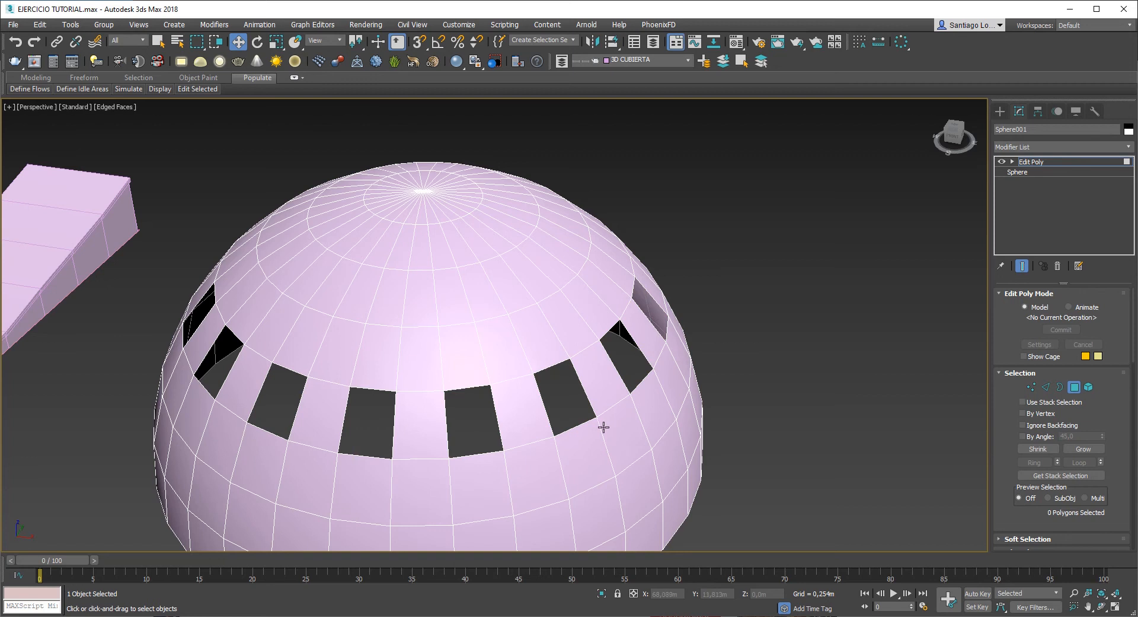
Step: Apply a Shell modifier to the dome with the window openings
scroll(536, 360, down, 5)
alt+middle_drag(518, 348, 577, 348)
scroll(576, 348, up, 4)
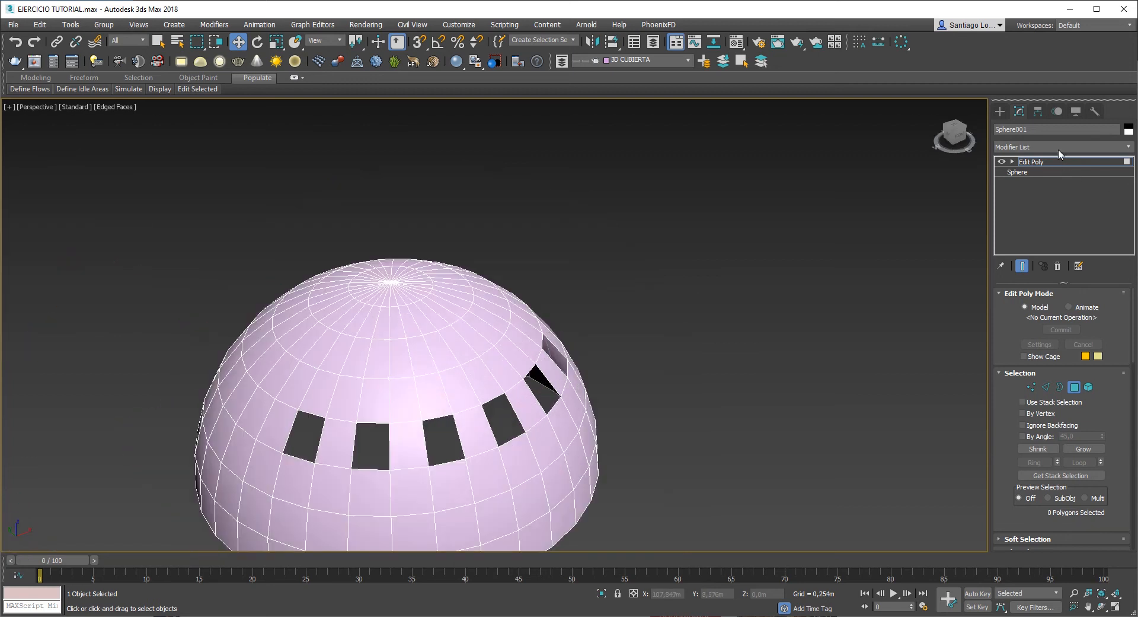
click(1058, 146)
scroll(1026, 208, down, 10)
click(1026, 210)
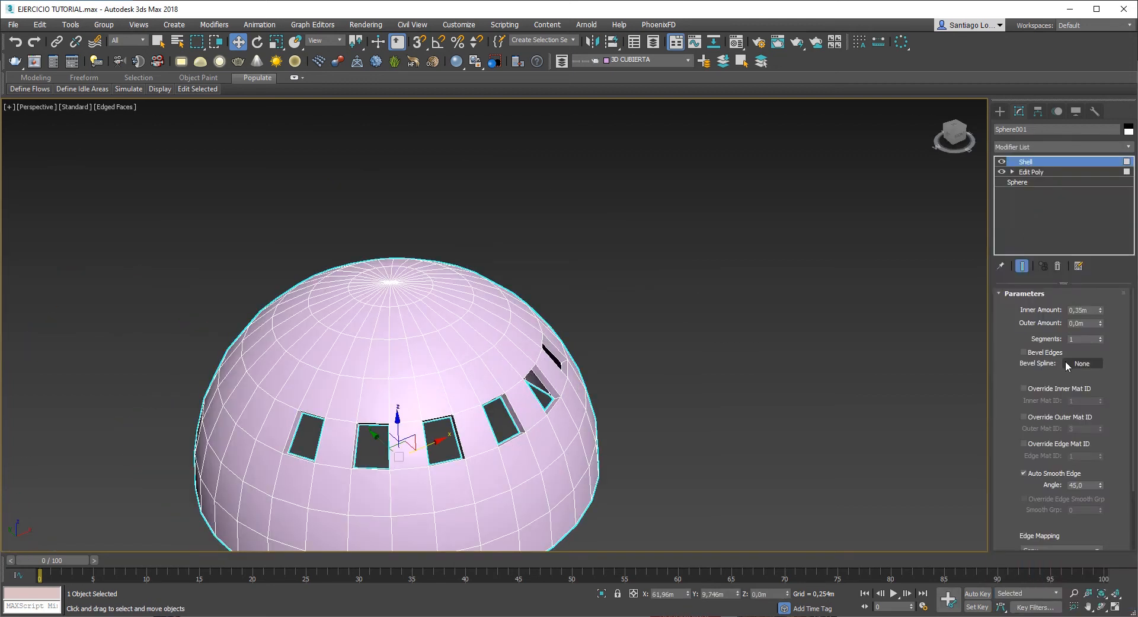
Step: Deselect the dome and examine the thickness of its window openings up close and from a distance
alt+middle_drag(392, 409, 403, 373)
click(584, 320)
scroll(478, 396, up, 4)
alt+middle_drag(492, 396, 469, 397)
scroll(621, 376, up, 2)
scroll(638, 366, down, 1)
alt+middle_drag(468, 397, 546, 379)
scroll(653, 333, down, 2)
scroll(546, 379, down, 3)
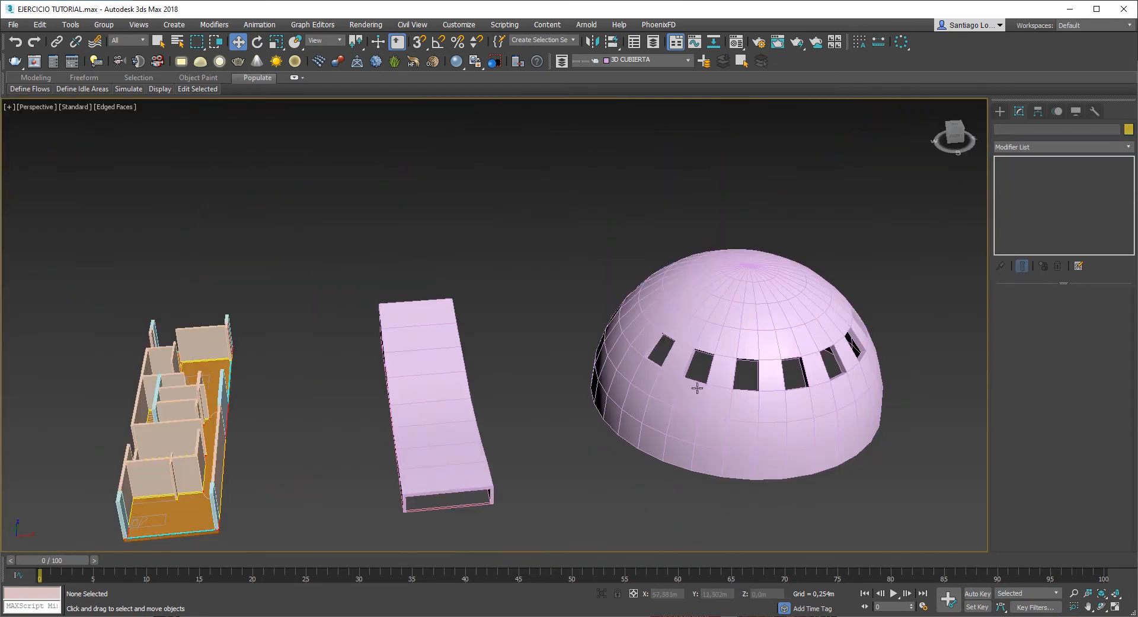
Step: Undo the Shell modifier on the dome to return to its Edit Poly polygons
key(ctrl+z)
key(ctrl+z)
middle_drag(804, 398, 591, 396)
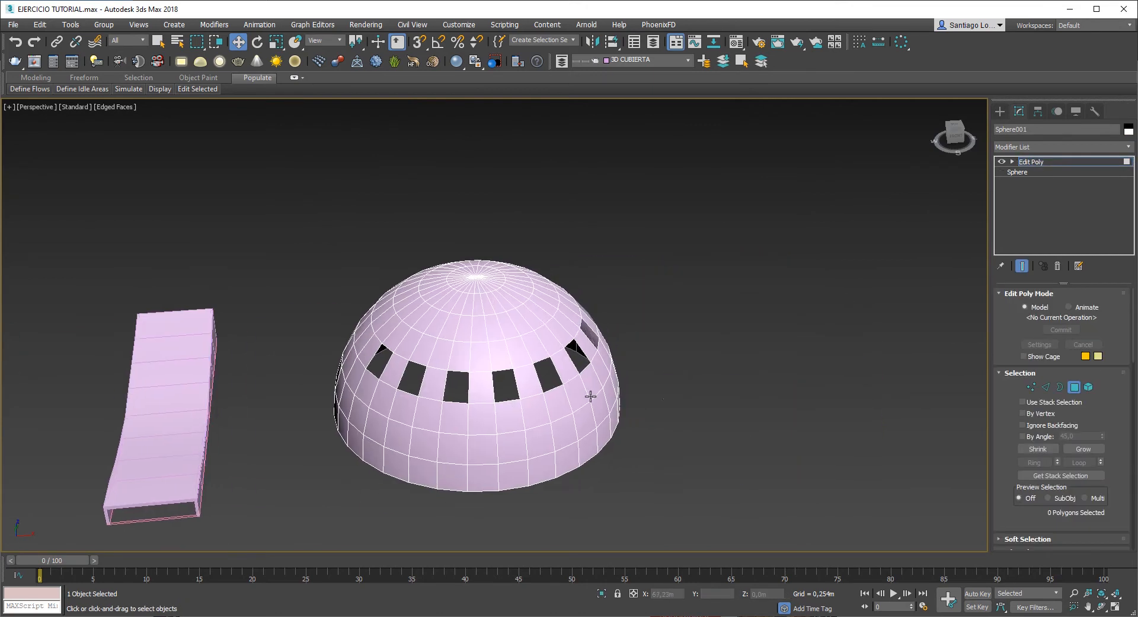
Step: Delete two pairs of adjacent polygons in a higher row of the dome to make two upper window openings
click(536, 422)
mouse_move(541, 449)
alt+middle_down()
mouse_move(610, 405)
mouse_move(555, 439)
alt+middle_up()
scroll(488, 346, up, 2)
click(488, 346)
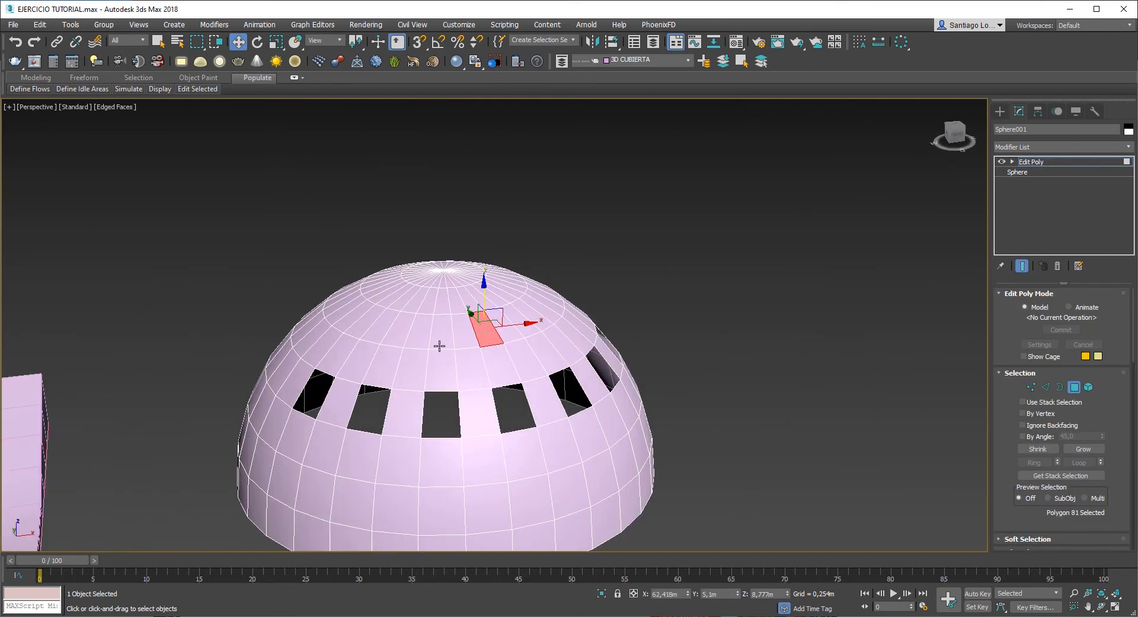
ctrl+click(426, 337)
ctrl+click(444, 335)
ctrl+click(510, 334)
key(Delete)
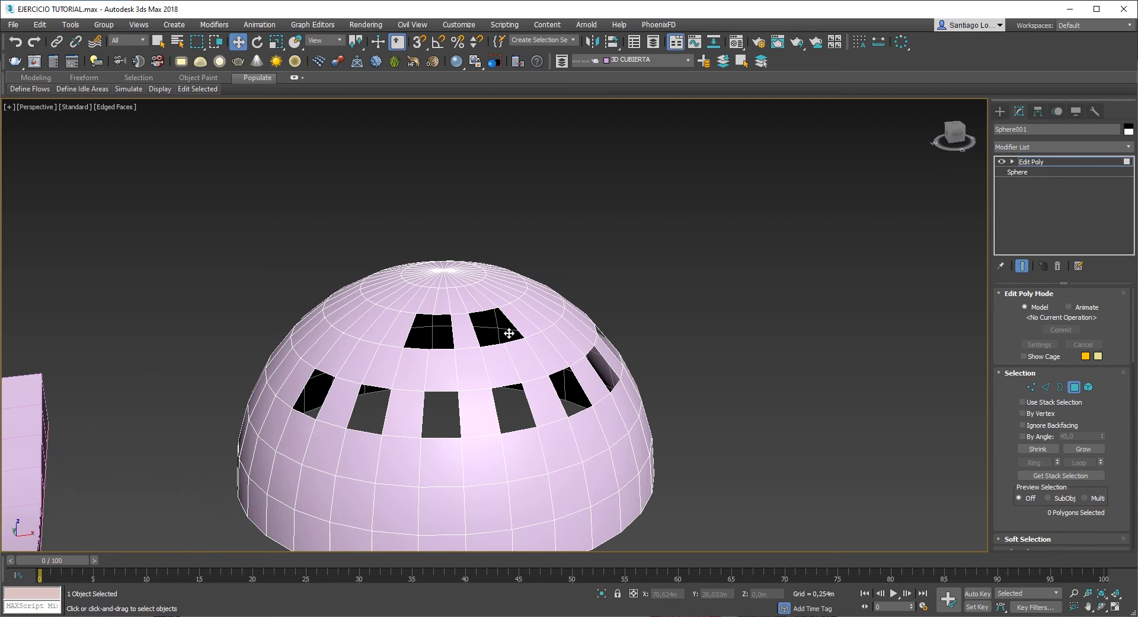
alt+middle_drag(486, 361, 489, 337)
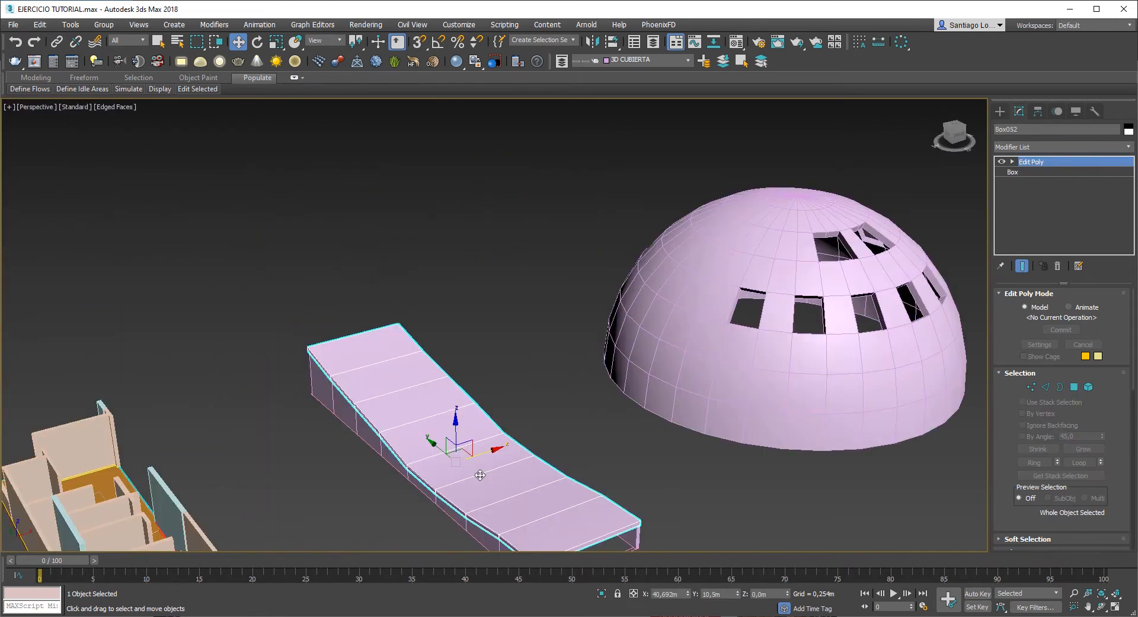
Step: Move the cylinder so it passes vertically through the box, at about X 104,888 m, Y 9,611 m, Z -10,052 m
scroll(480, 474, down, 6)
middle_drag(554, 426, 494, 403)
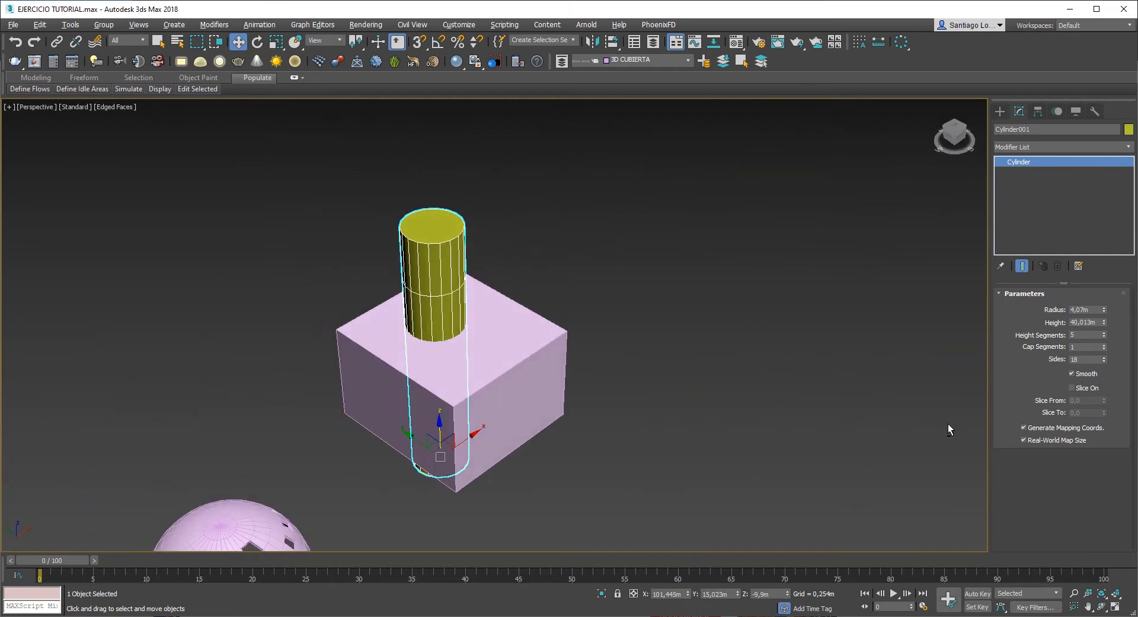
drag(412, 450, 448, 403)
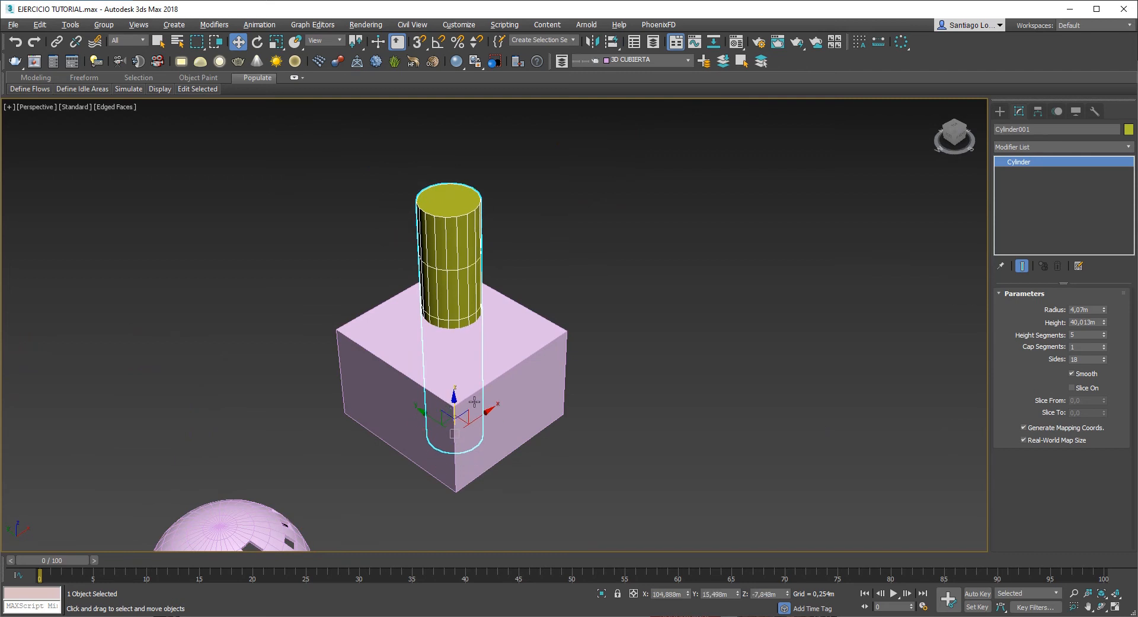
mouse_move(448, 403)
alt+middle_down()
mouse_move(388, 367)
mouse_move(460, 405)
alt+middle_up()
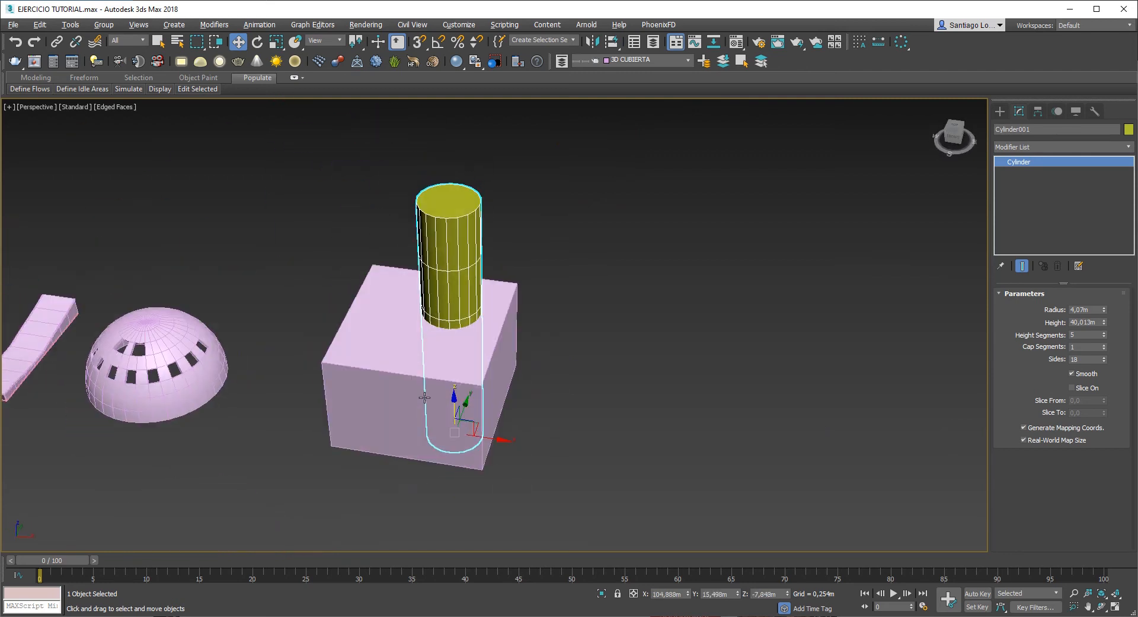
drag(464, 407, 448, 433)
alt+middle_drag(447, 433, 445, 462)
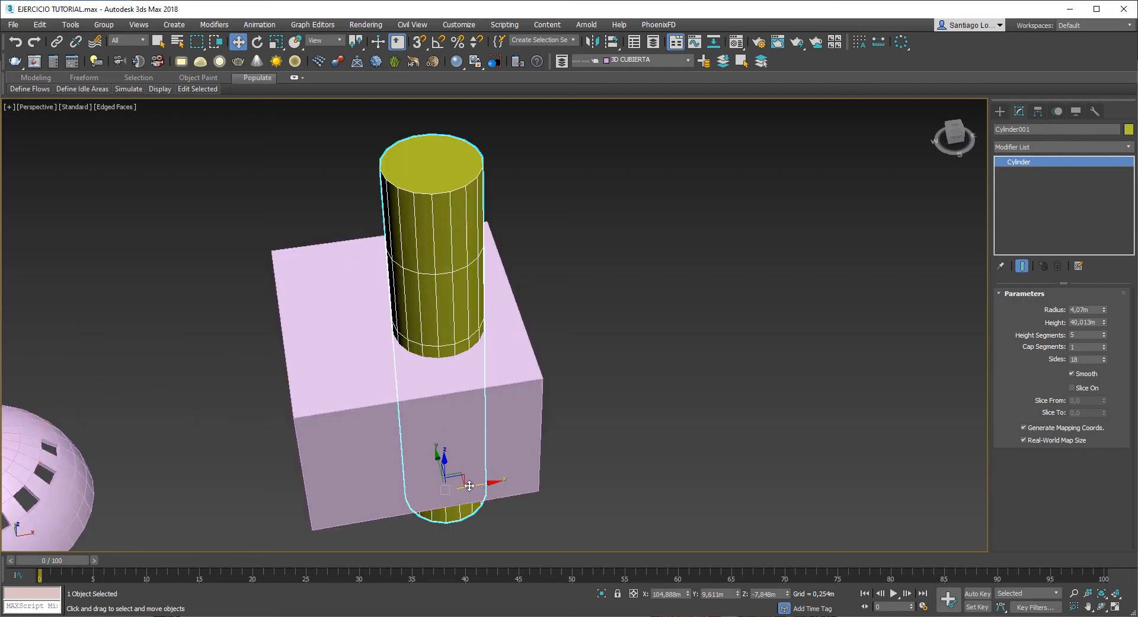
drag(445, 462, 446, 478)
alt+middle_drag(445, 479, 434, 445)
scroll(454, 441, down, 5)
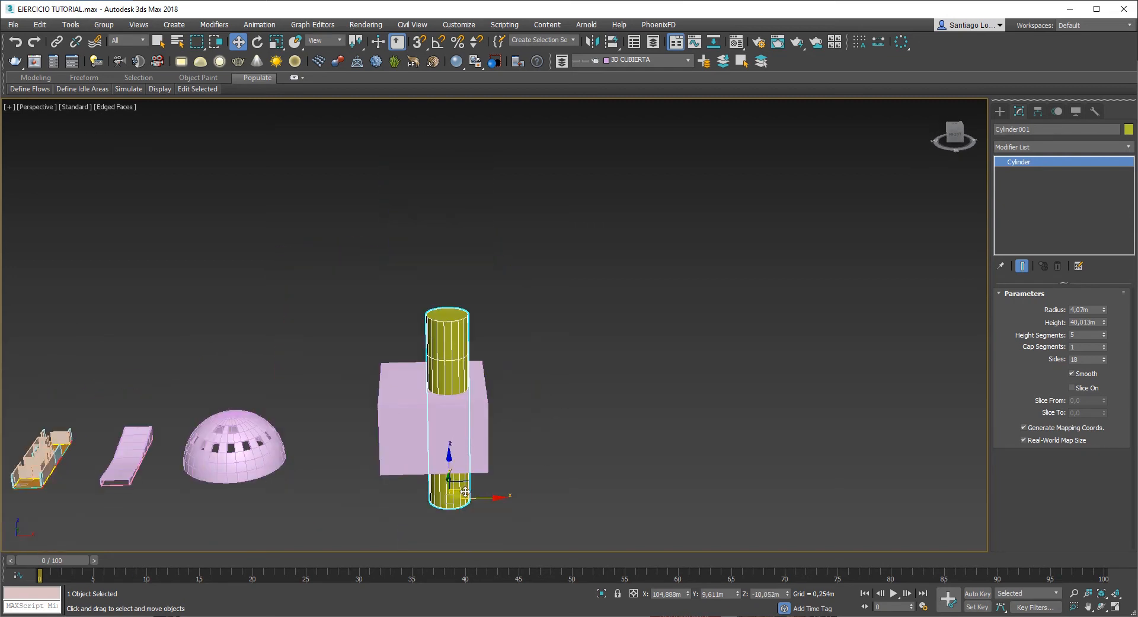
Step: Move the cylinder along X to about 112,817 m so it straddles one side of the box, and clear the selection
drag(473, 496, 514, 496)
scroll(490, 413, up, 6)
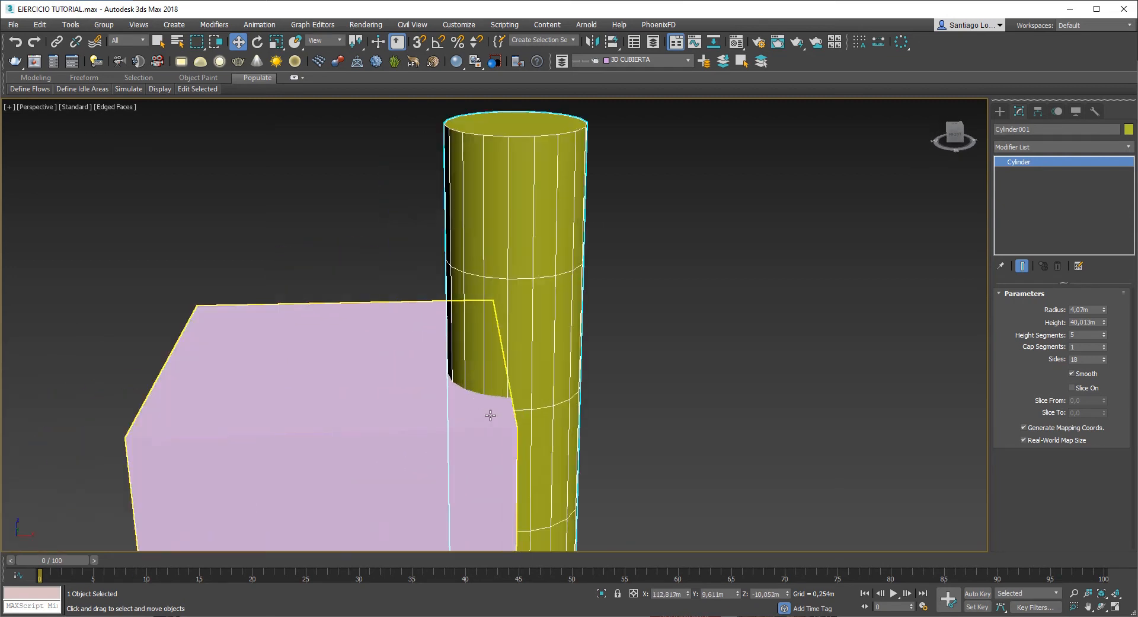
alt+middle_drag(490, 414, 474, 379)
scroll(517, 435, down, 5)
scroll(453, 396, up, 2)
scroll(490, 414, up, 2)
scroll(474, 335, down, 3)
click(615, 345)
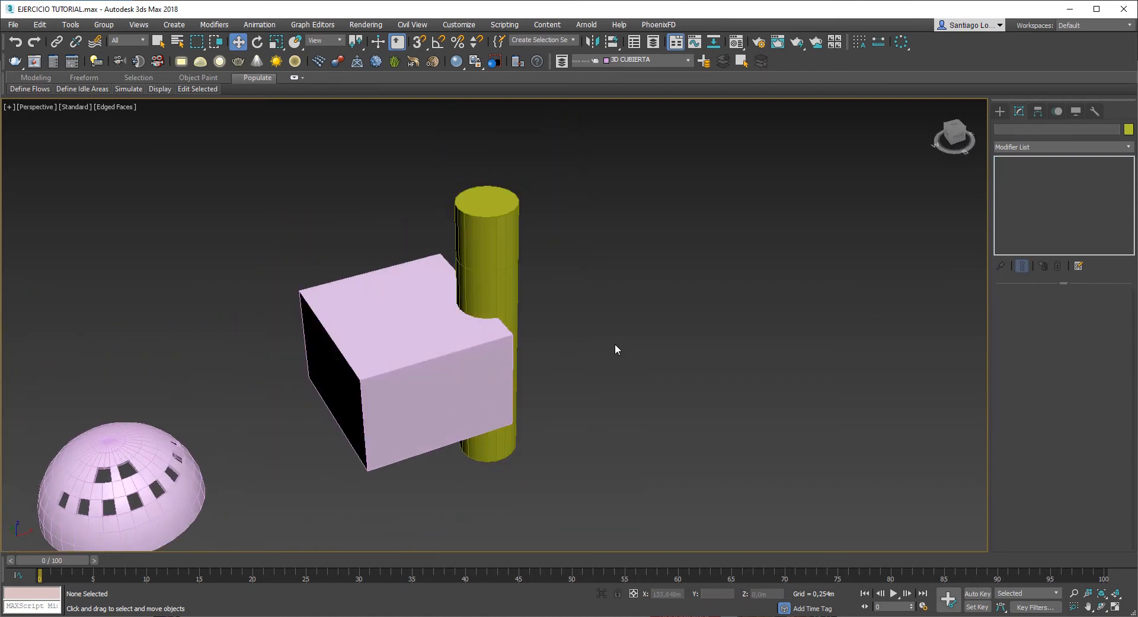
click(450, 330)
click(650, 316)
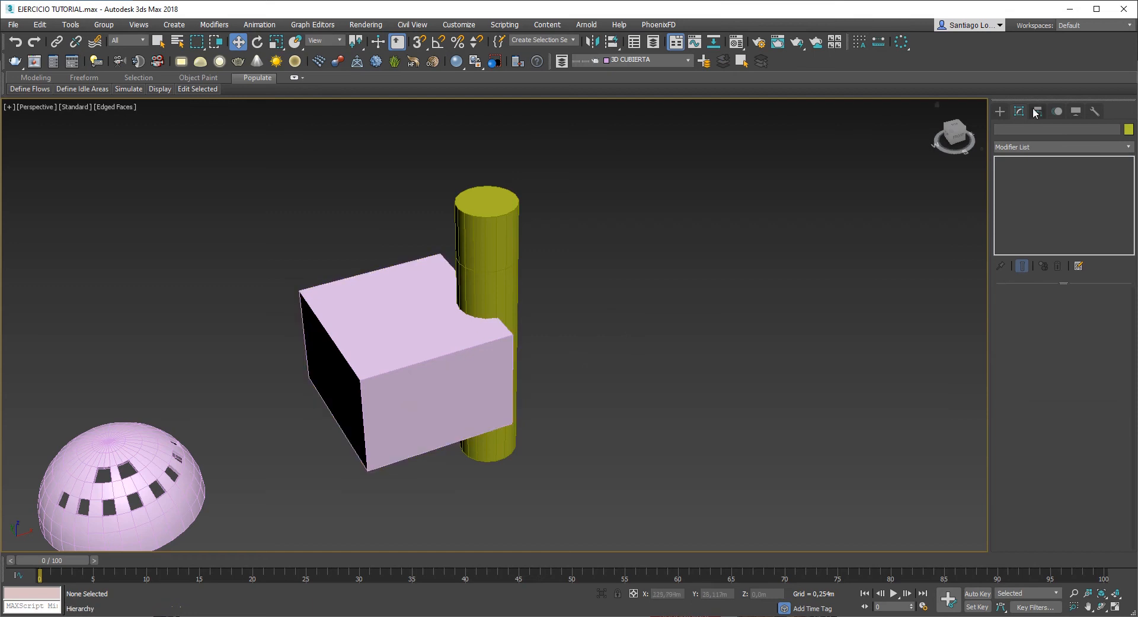
Step: Turn the box into a Boolean compound object, with the box as its first operand
click(1000, 112)
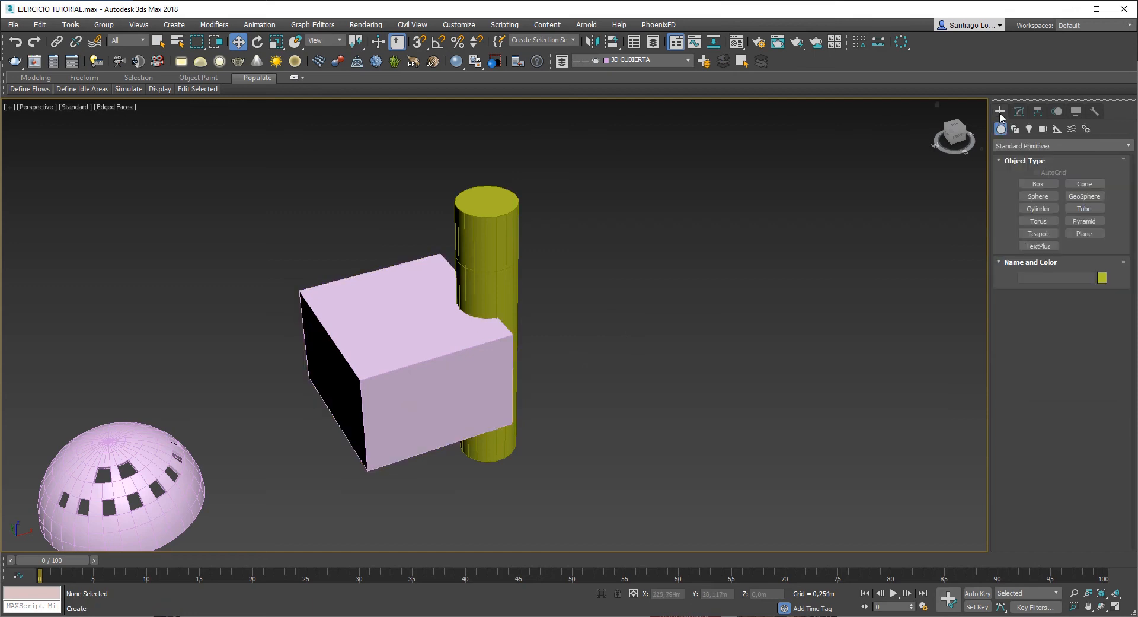
click(1045, 146)
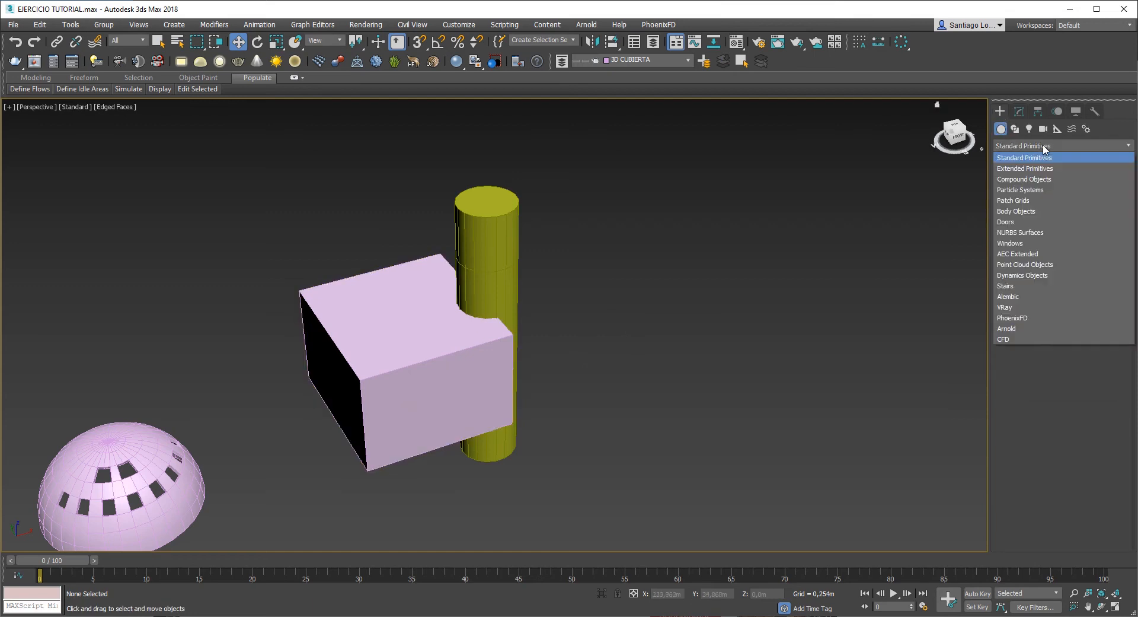
click(1053, 180)
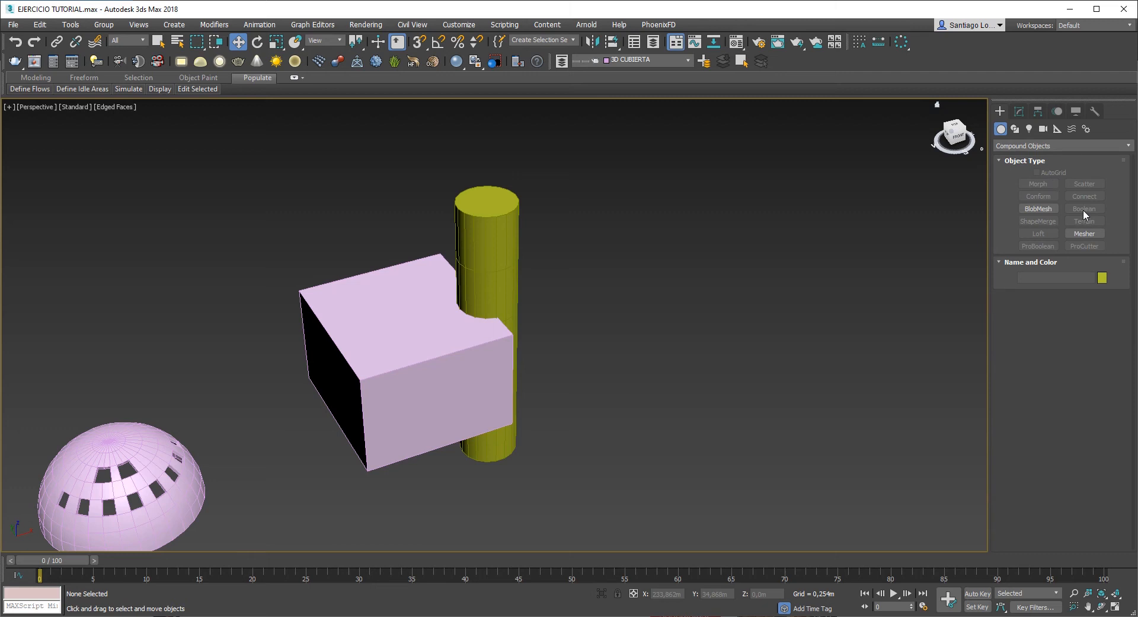
click(436, 355)
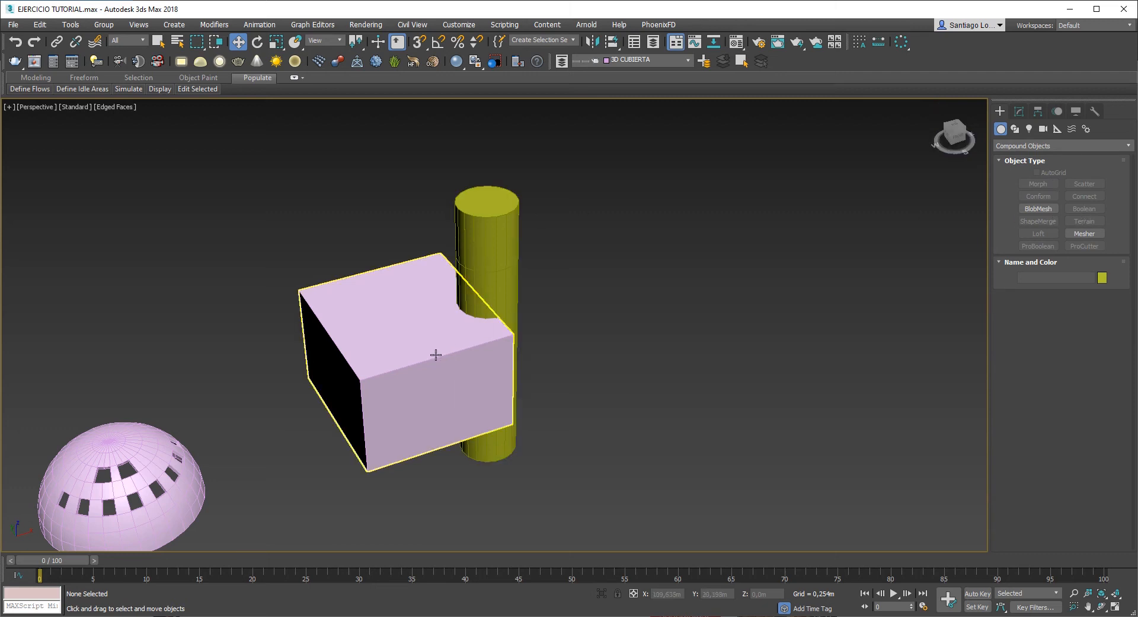
click(406, 337)
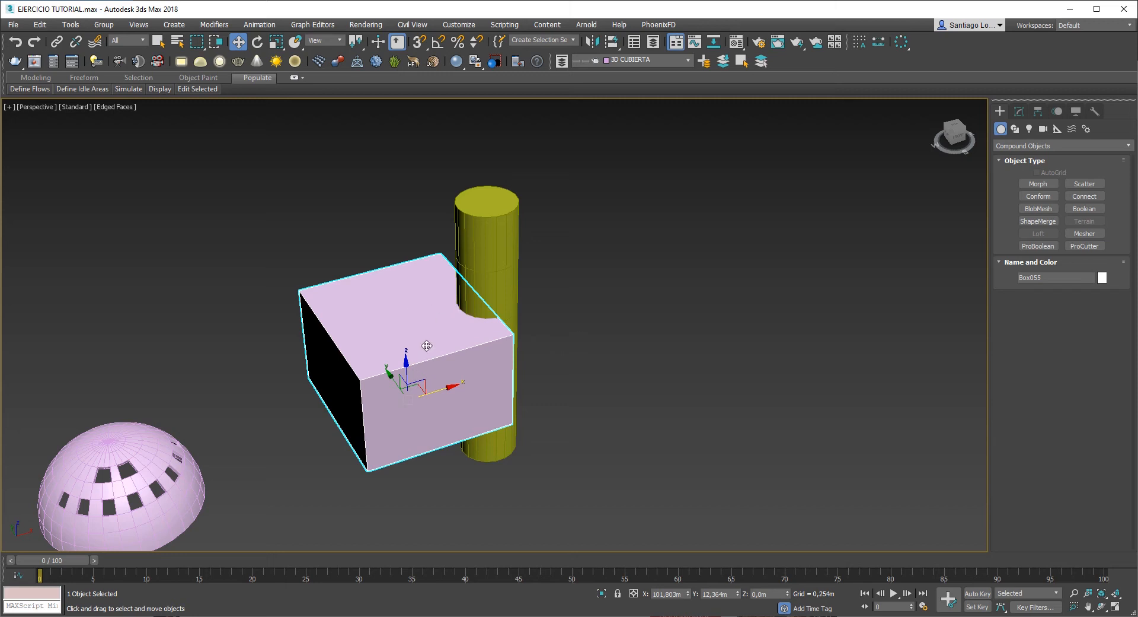
click(1094, 209)
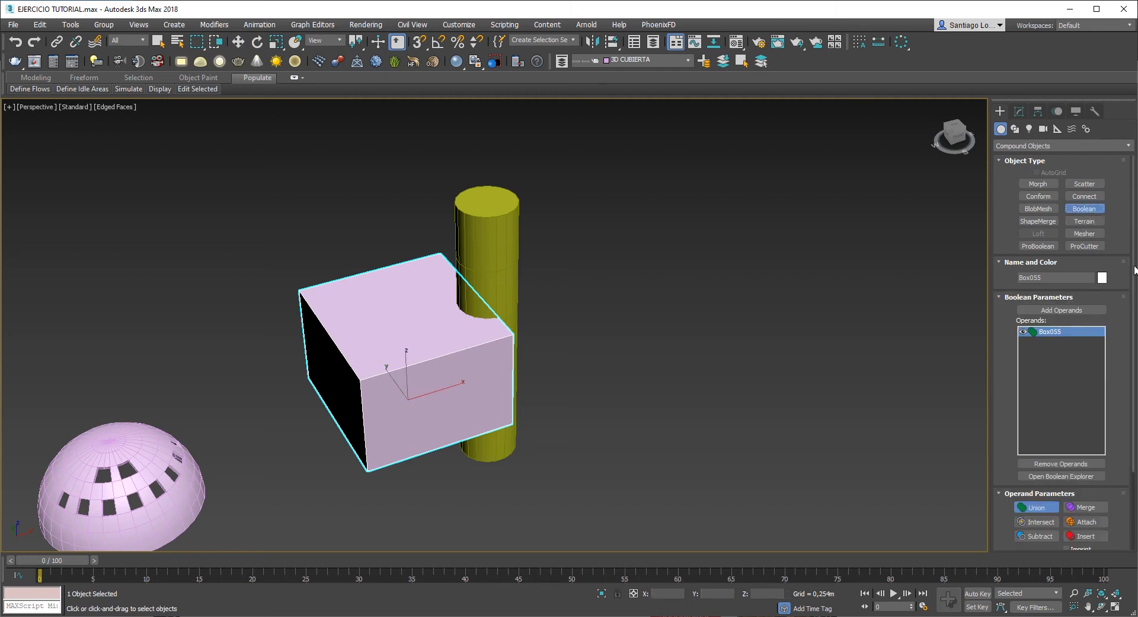
scroll(1095, 215, down, 3)
scroll(1061, 352, down, 2)
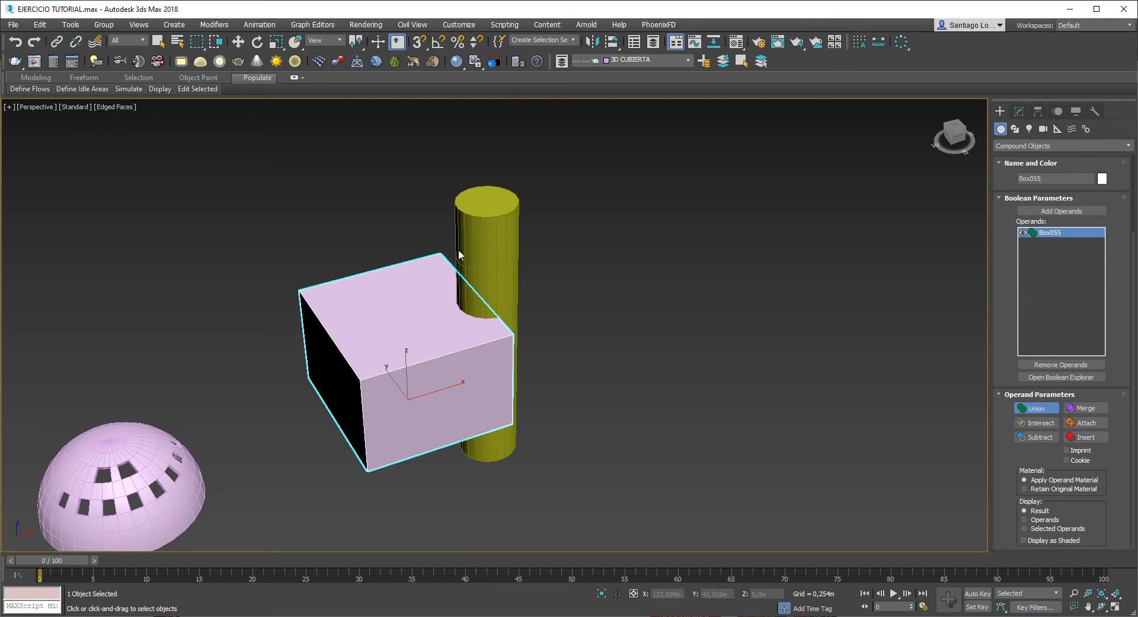
Step: Add the cylinder to the box's Boolean as a Union operand and look at the combined shape from several angles
click(1048, 211)
click(482, 220)
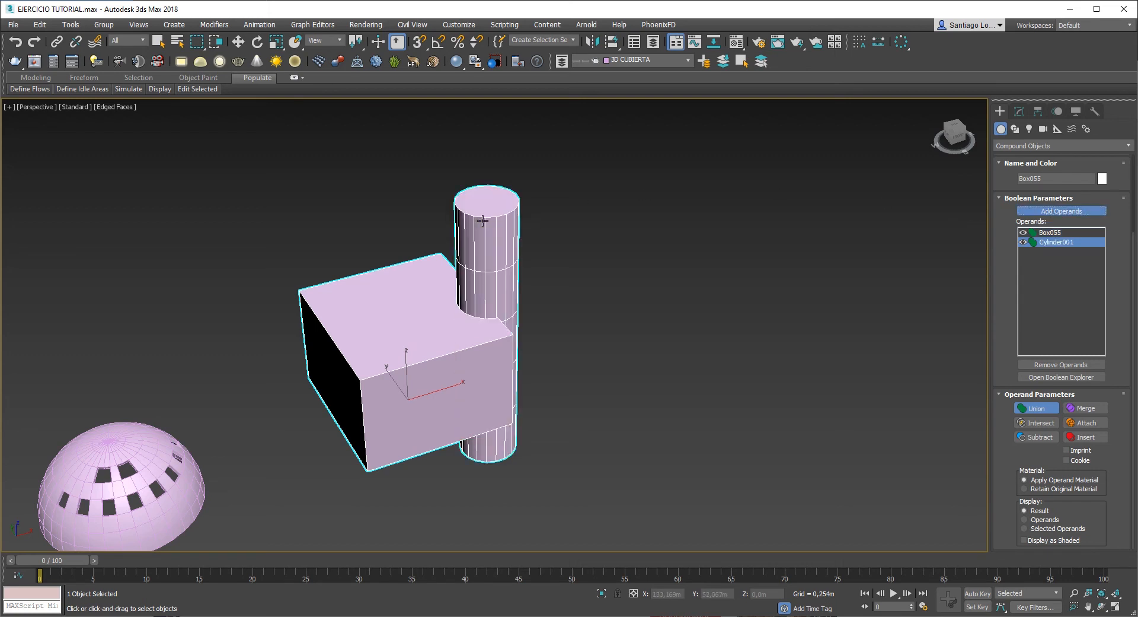
click(1046, 232)
click(1047, 243)
click(1047, 234)
click(1046, 244)
alt+middle_drag(479, 261, 401, 290)
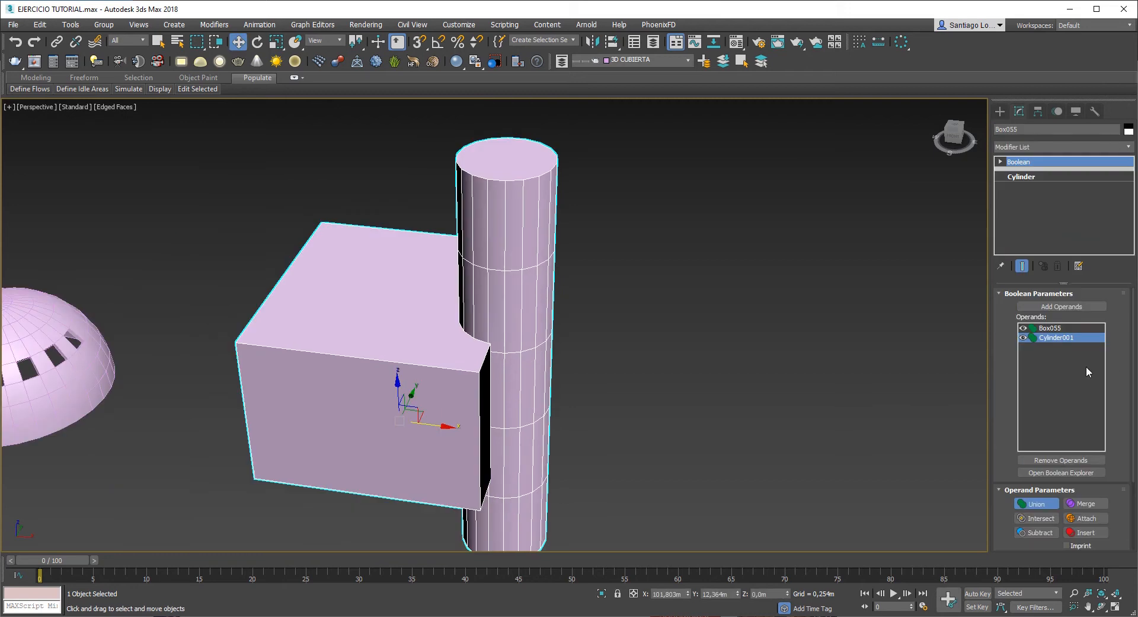
alt+middle_drag(650, 332, 679, 335)
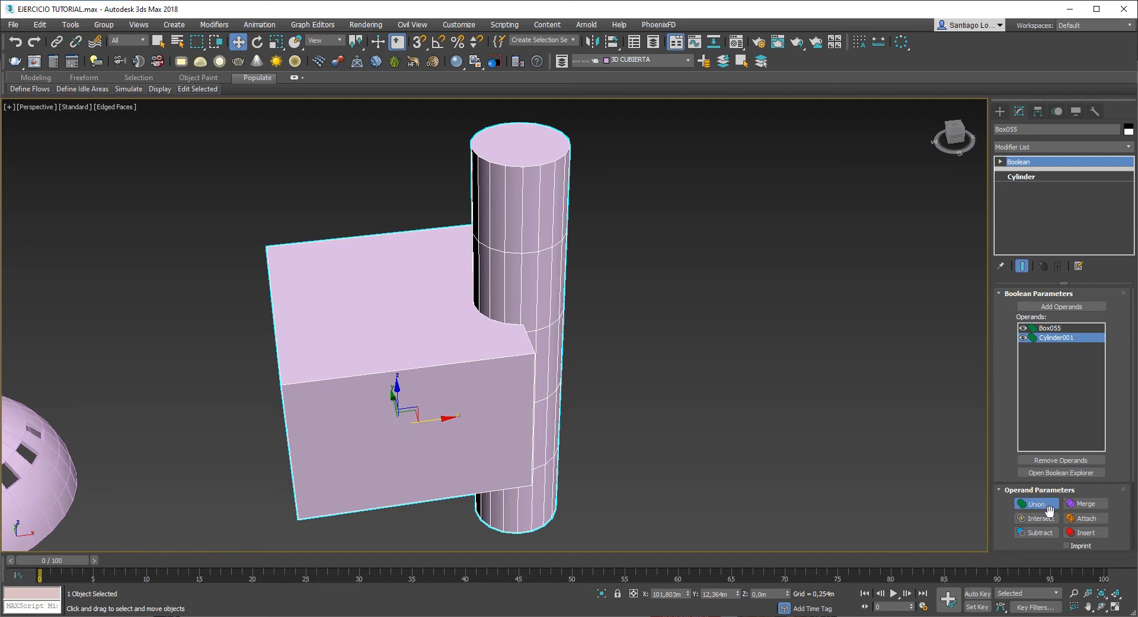
Step: Try the Intersect and Subtract operations on the cylinder operand
click(1039, 518)
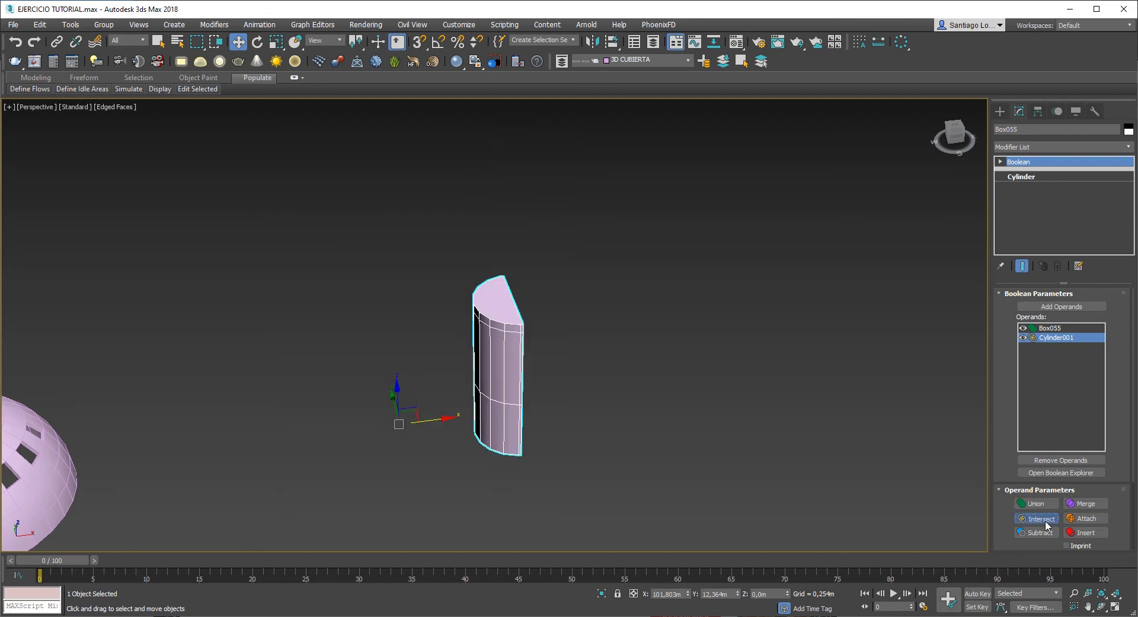
alt+middle_drag(521, 364, 563, 352)
click(1039, 532)
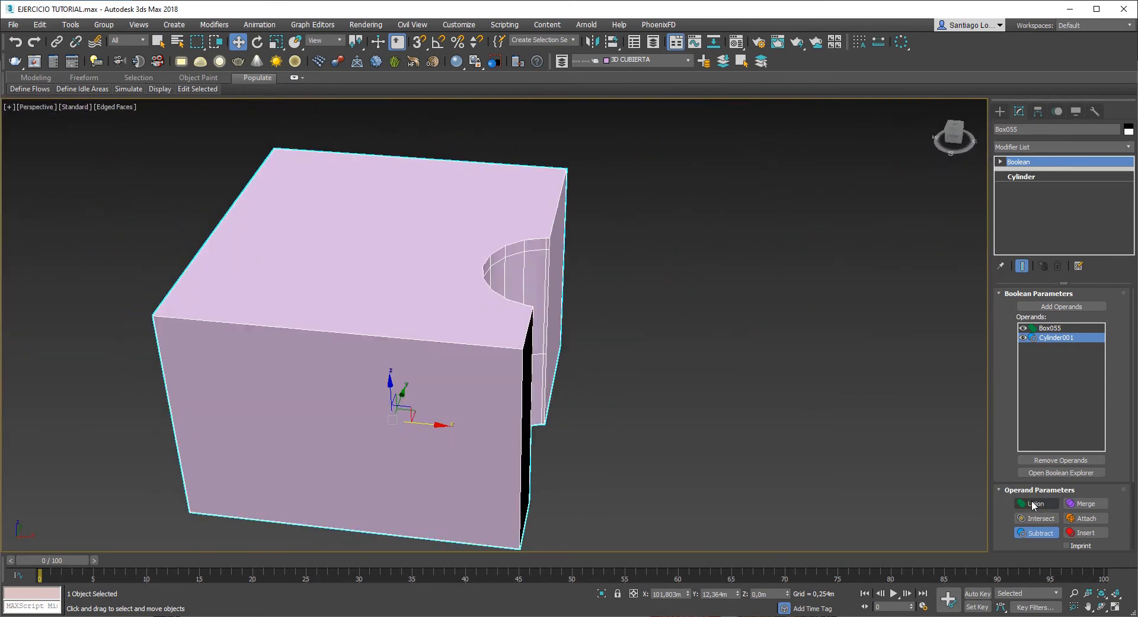
Step: Remove the cylinder operand from the box's Boolean
right_click(1058, 340)
click(457, 285)
right_click(1054, 342)
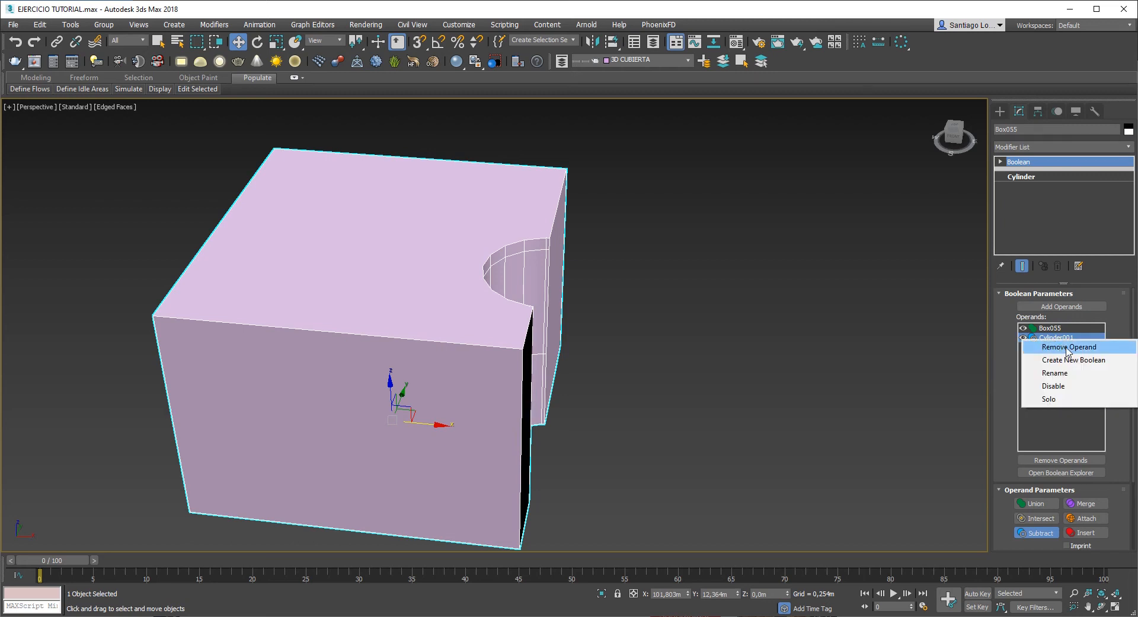
click(1069, 349)
scroll(741, 346, down, 5)
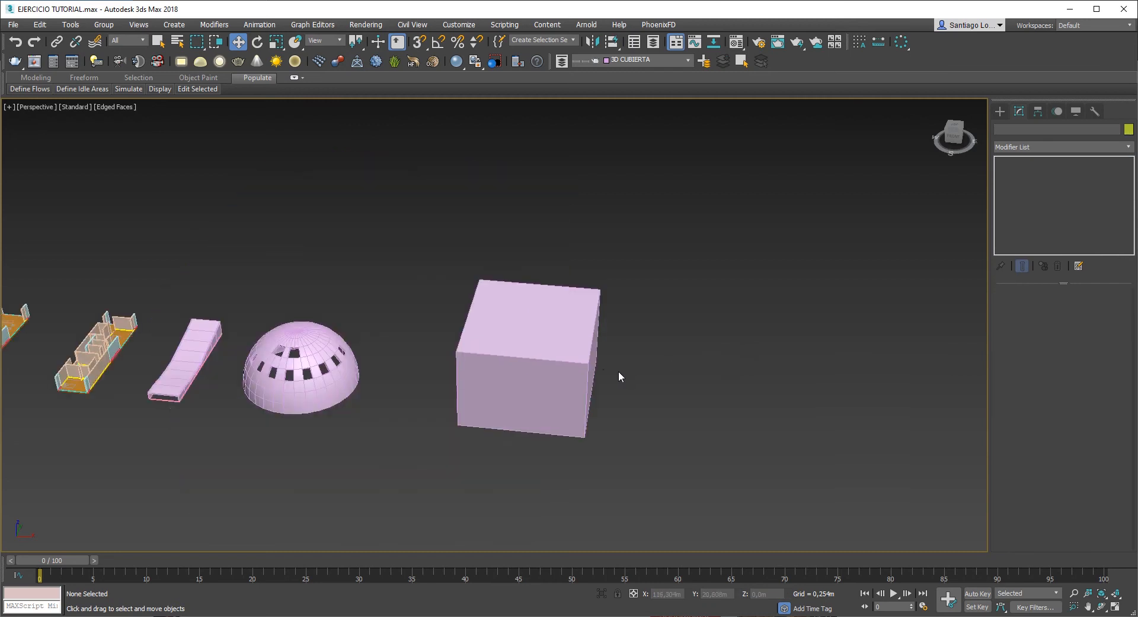
Step: Try to bring the removed cylinder back by unhiding all objects in the scene
alt+middle_drag(533, 326, 562, 333)
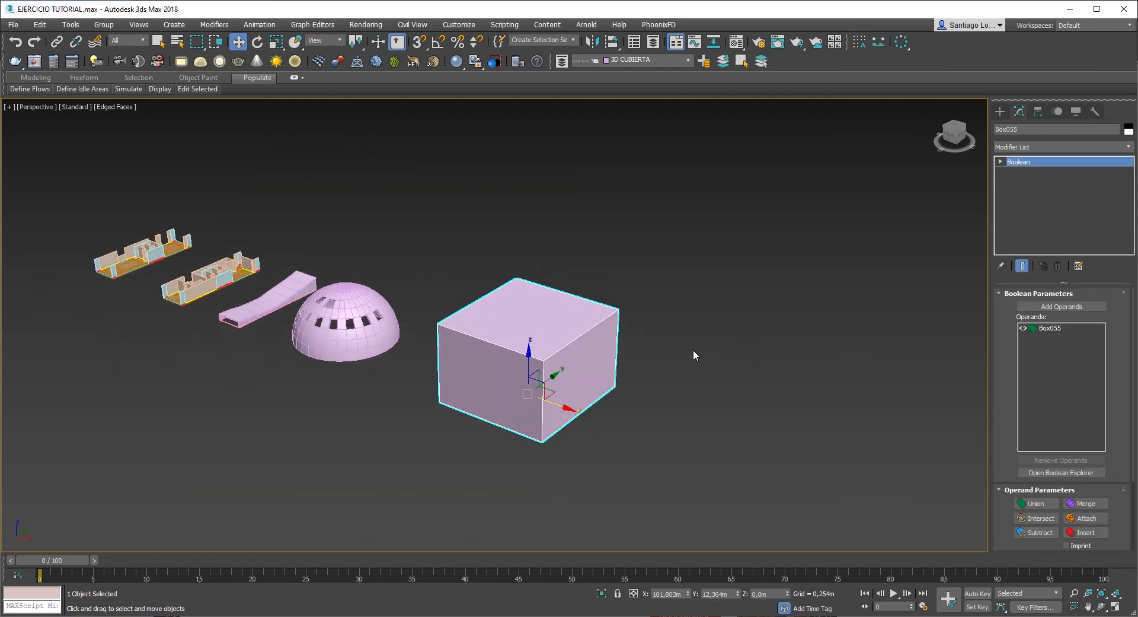
right_click(732, 270)
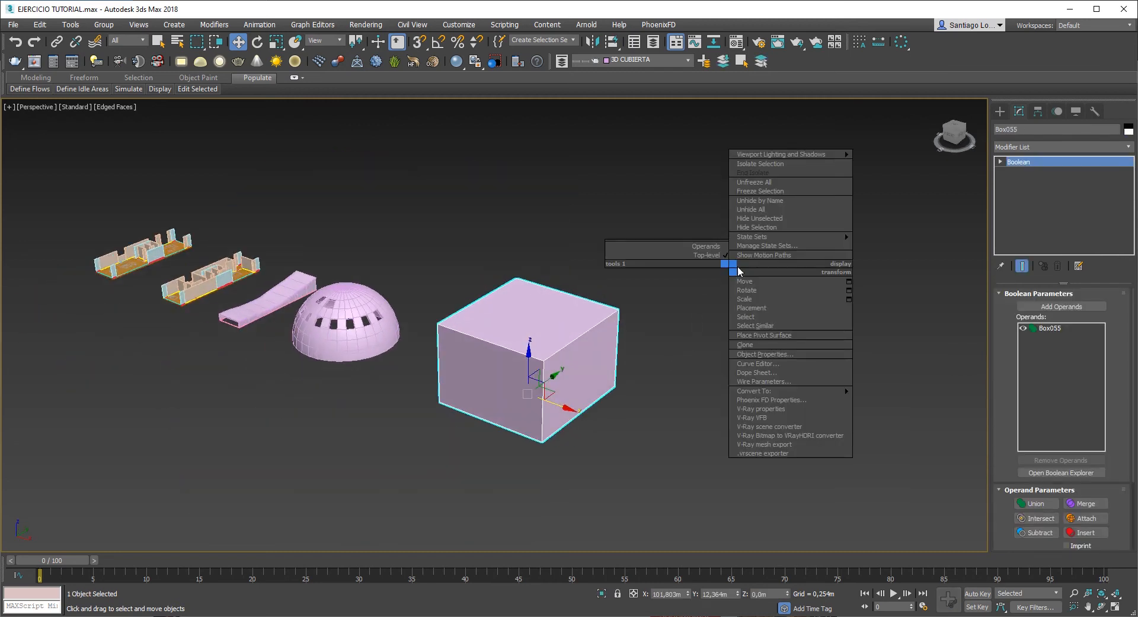
scroll(675, 361, up, 2)
click(691, 362)
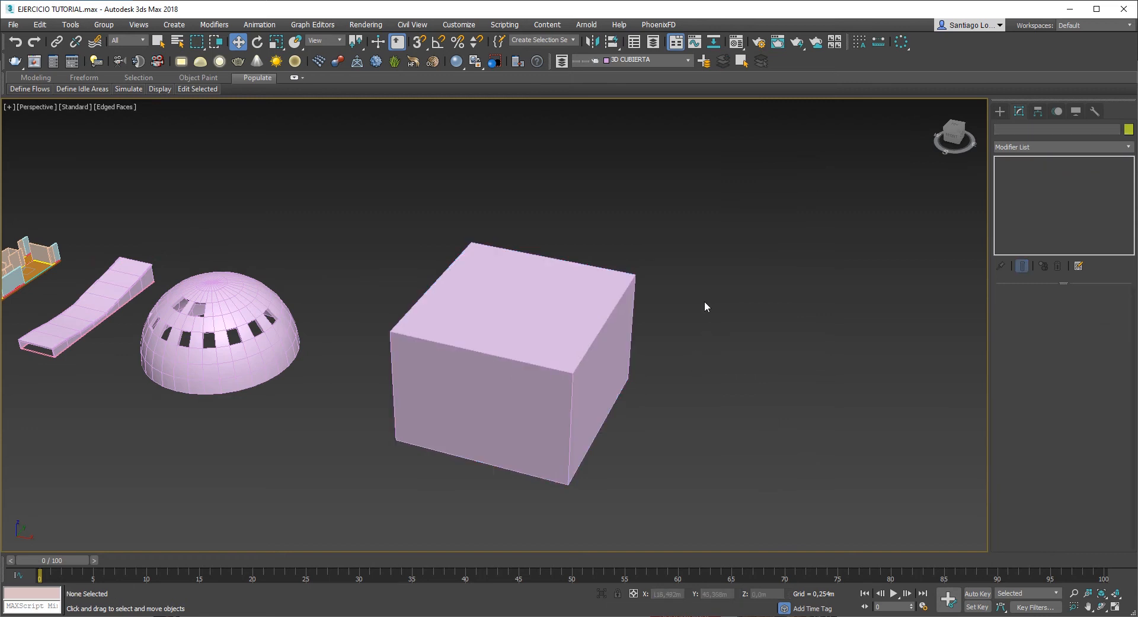
right_click(748, 292)
right_click(780, 268)
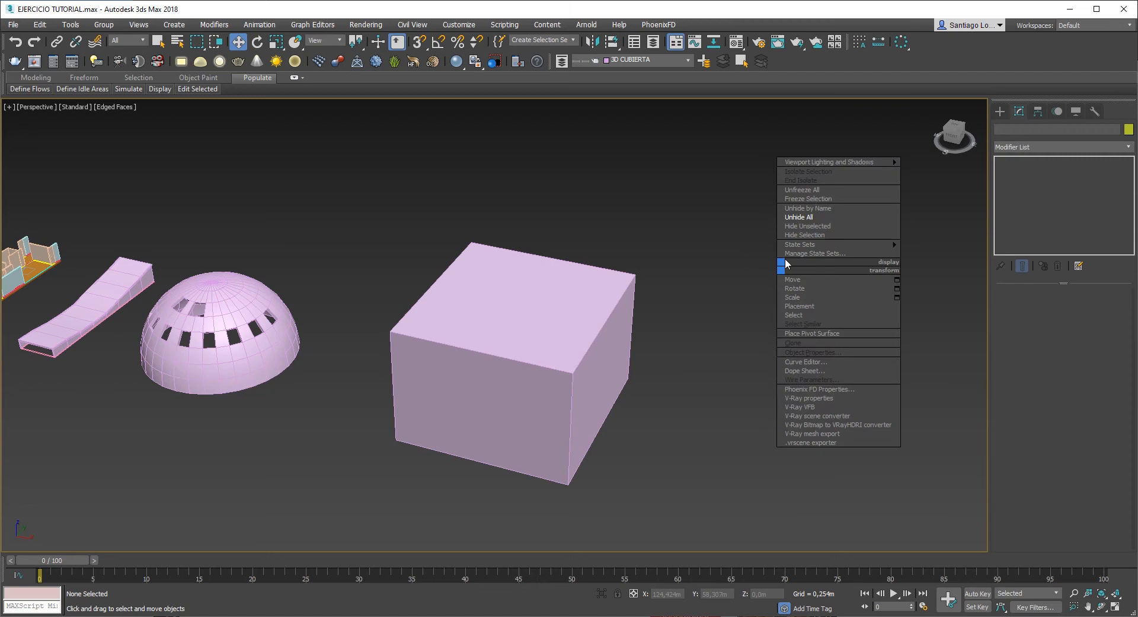
click(816, 220)
click(604, 330)
alt+middle_drag(604, 330, 542, 249)
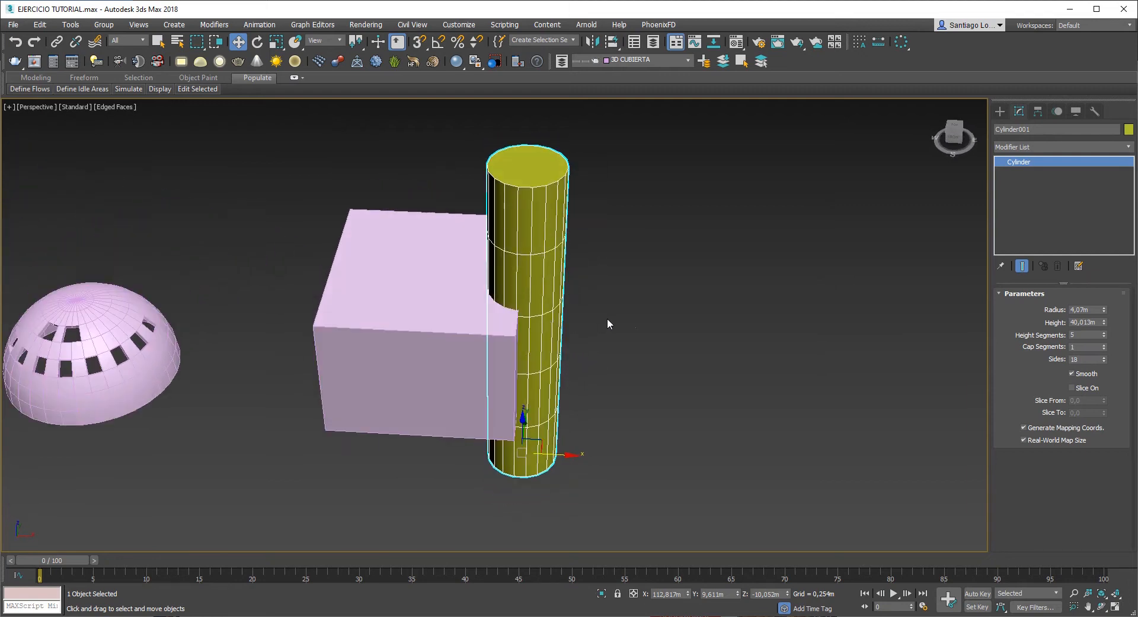
Step: Add the cylinder beside the box to the box's Boolean operands again
click(430, 283)
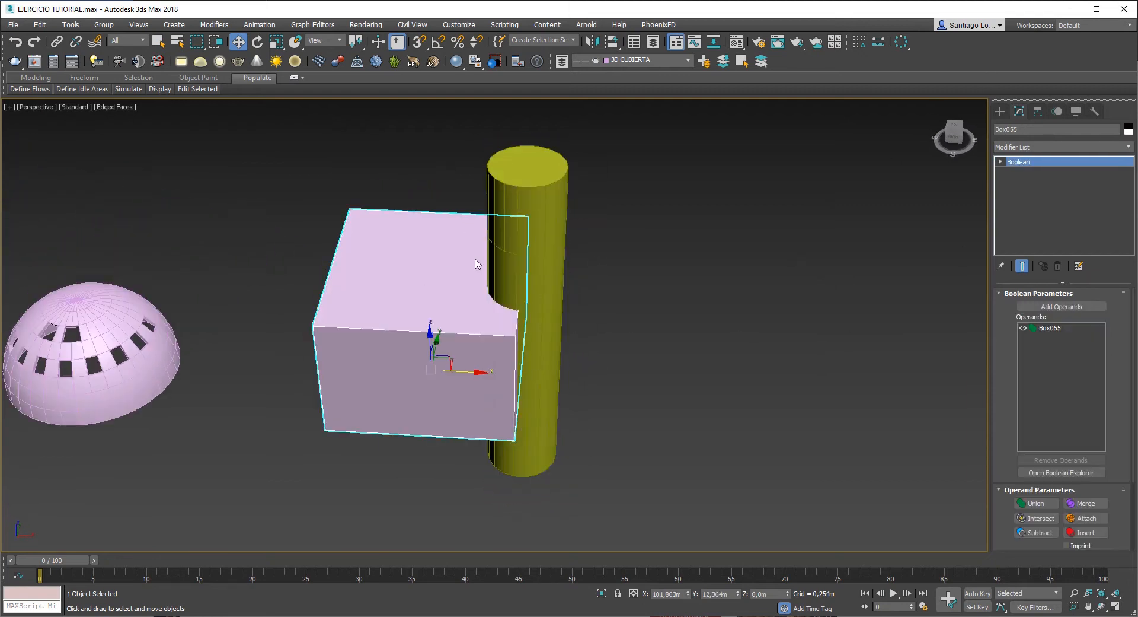
alt+middle_drag(403, 295, 437, 294)
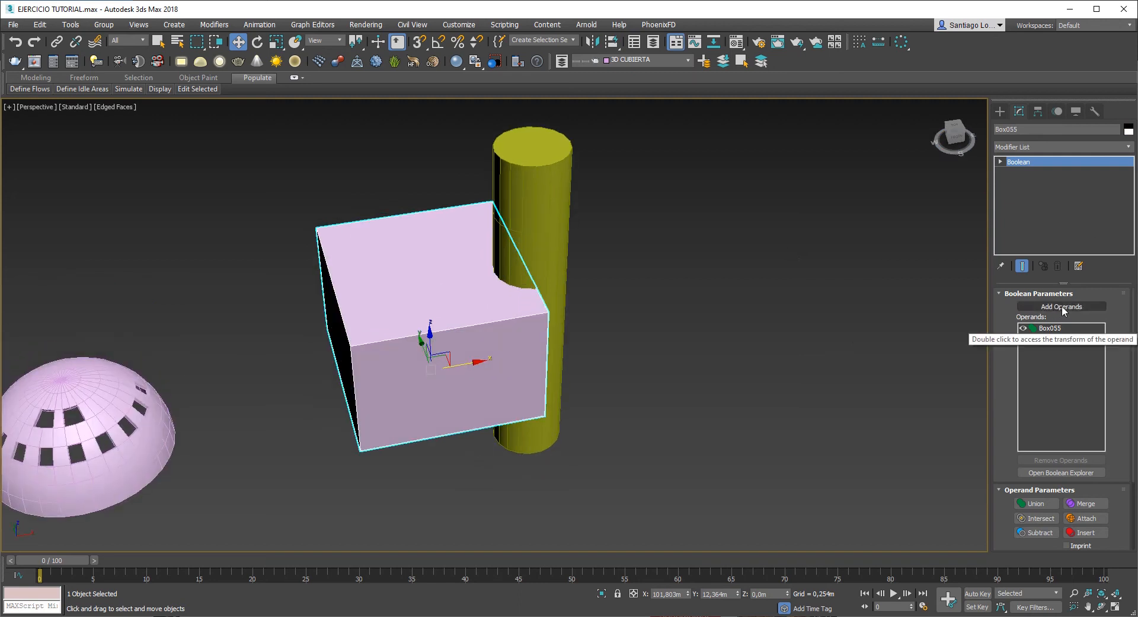
key(q)
alt+middle_drag(752, 328, 880, 384)
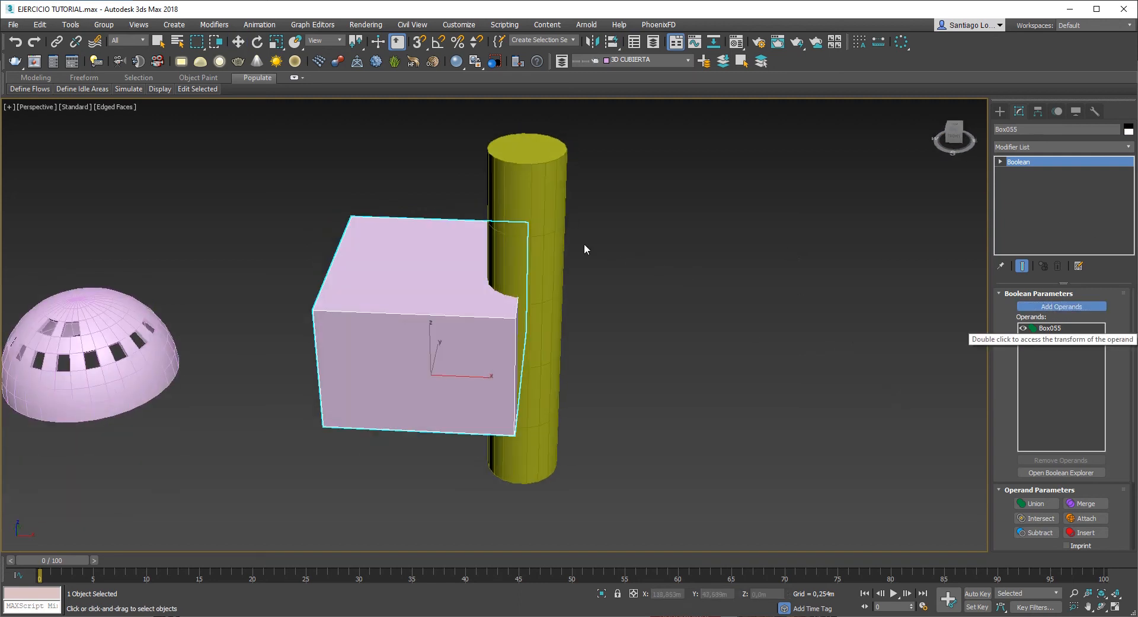
click(551, 249)
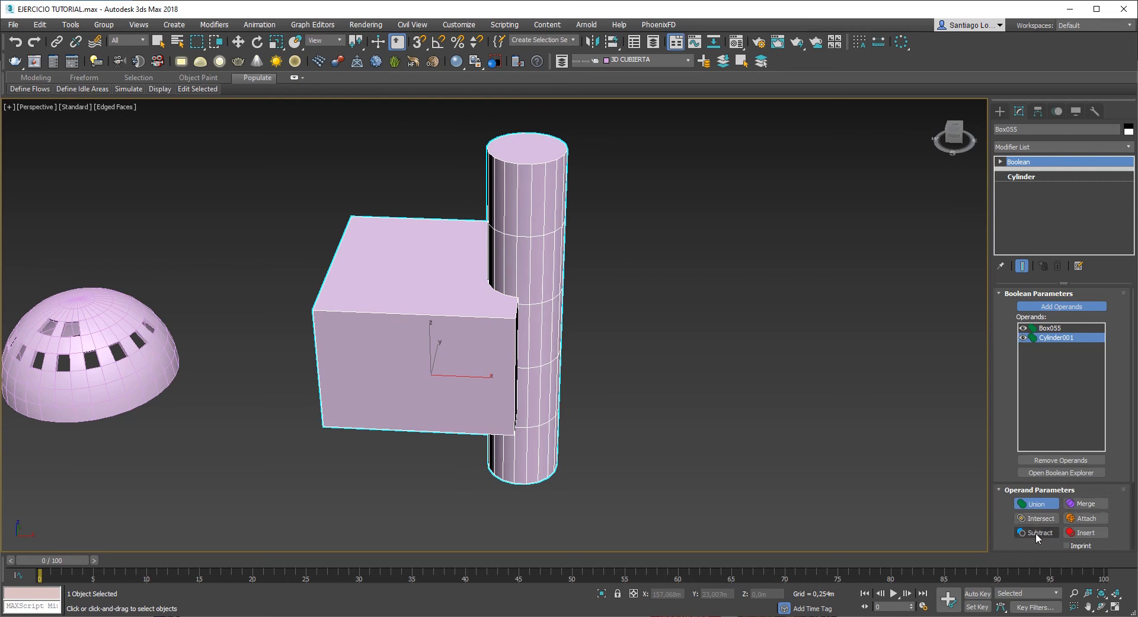
Step: Try the Merge operation on the cylinder operand and inspect its joint with the box
click(1088, 504)
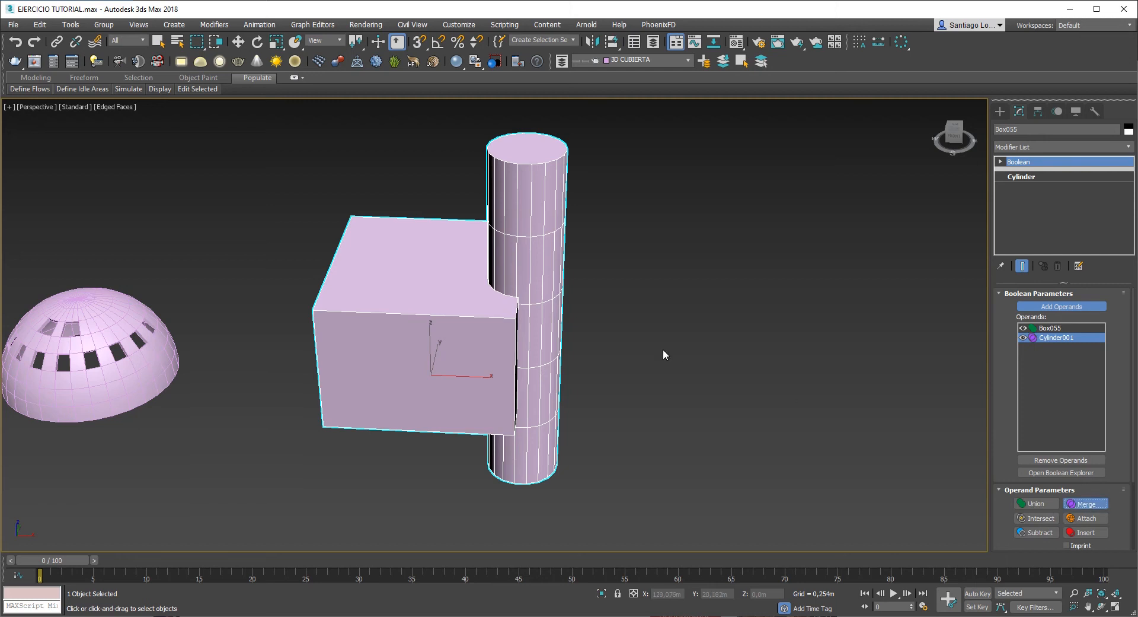
key(w)
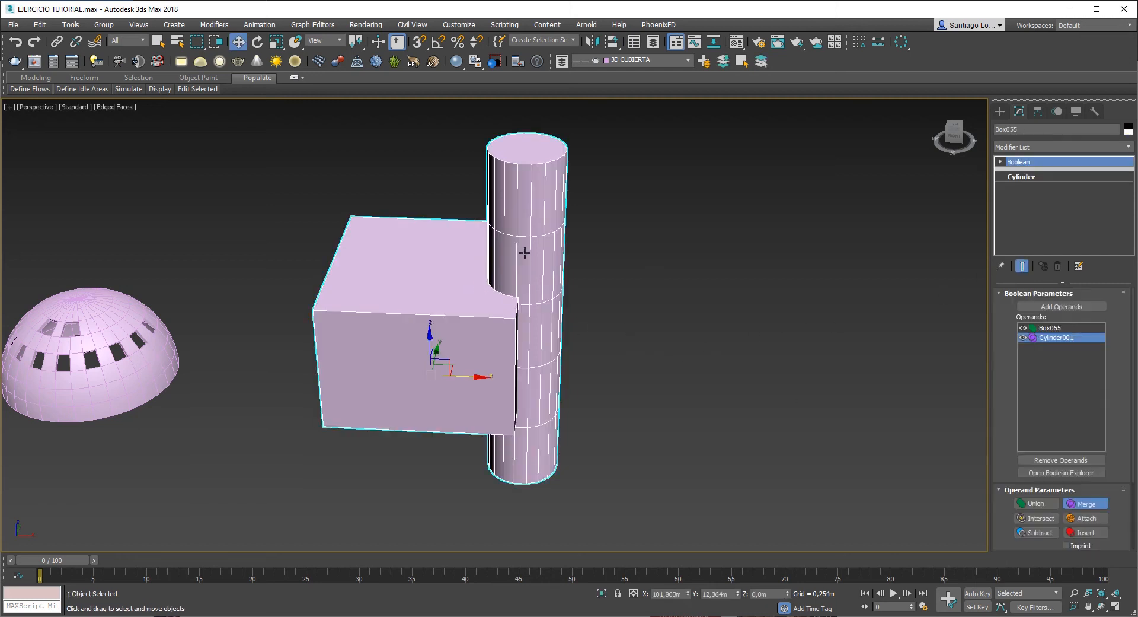
alt+middle_drag(526, 247, 527, 198)
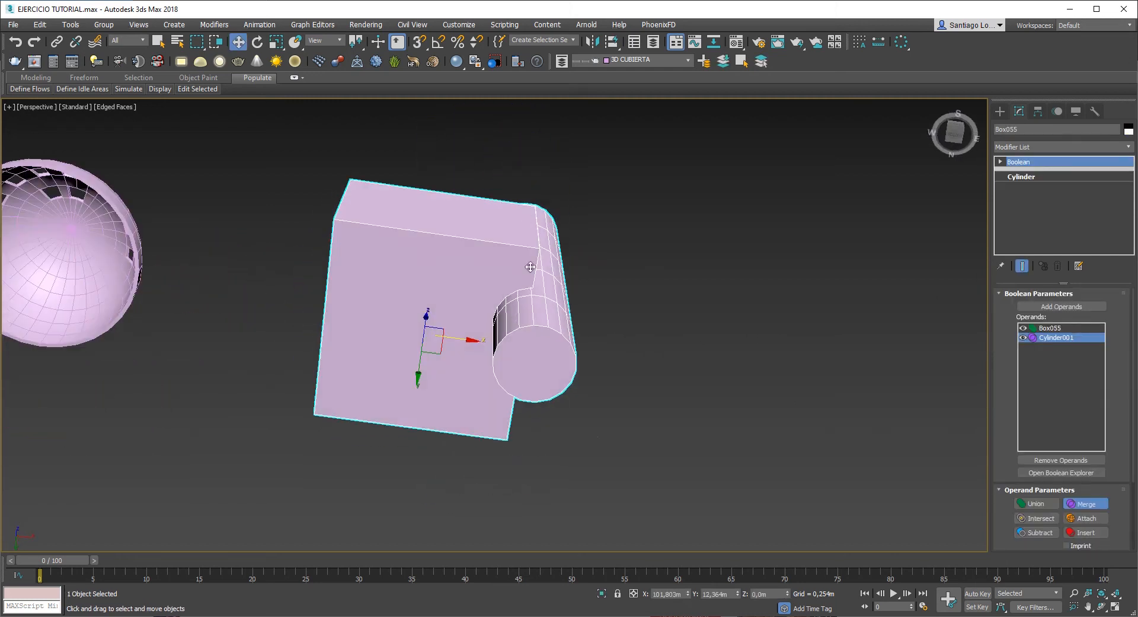
scroll(523, 299, up, 6)
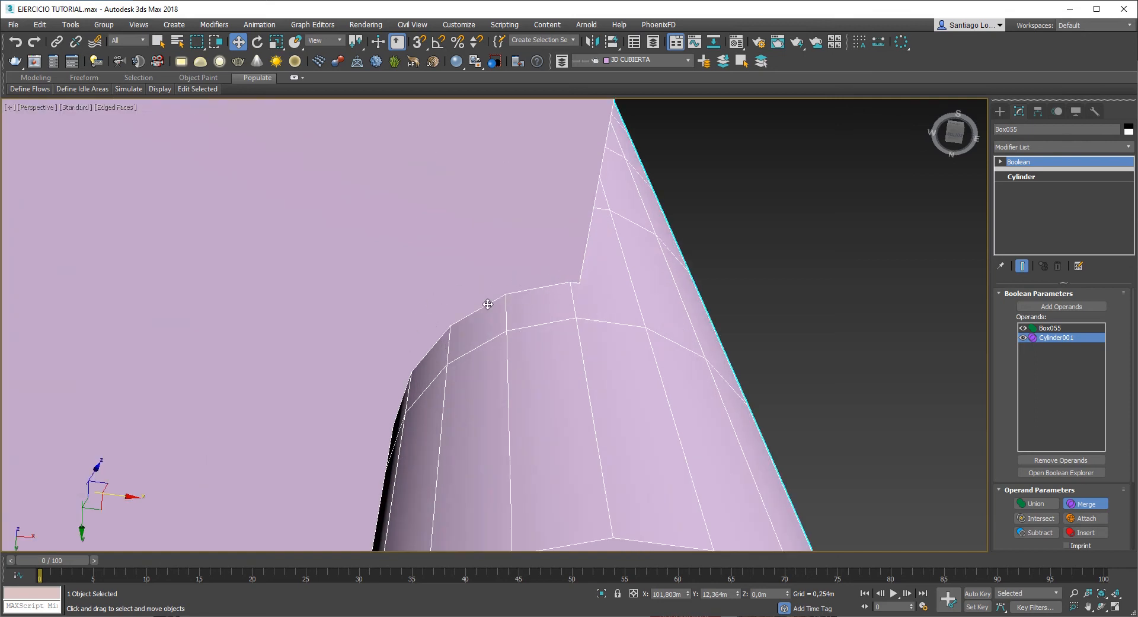
scroll(482, 305, down, 5)
mouse_move(489, 309)
alt+middle_down()
mouse_move(466, 359)
mouse_move(496, 432)
mouse_move(498, 294)
alt+middle_up()
Step: Set the cylinder operand to Union to compare its geometry with the merged version
click(1044, 504)
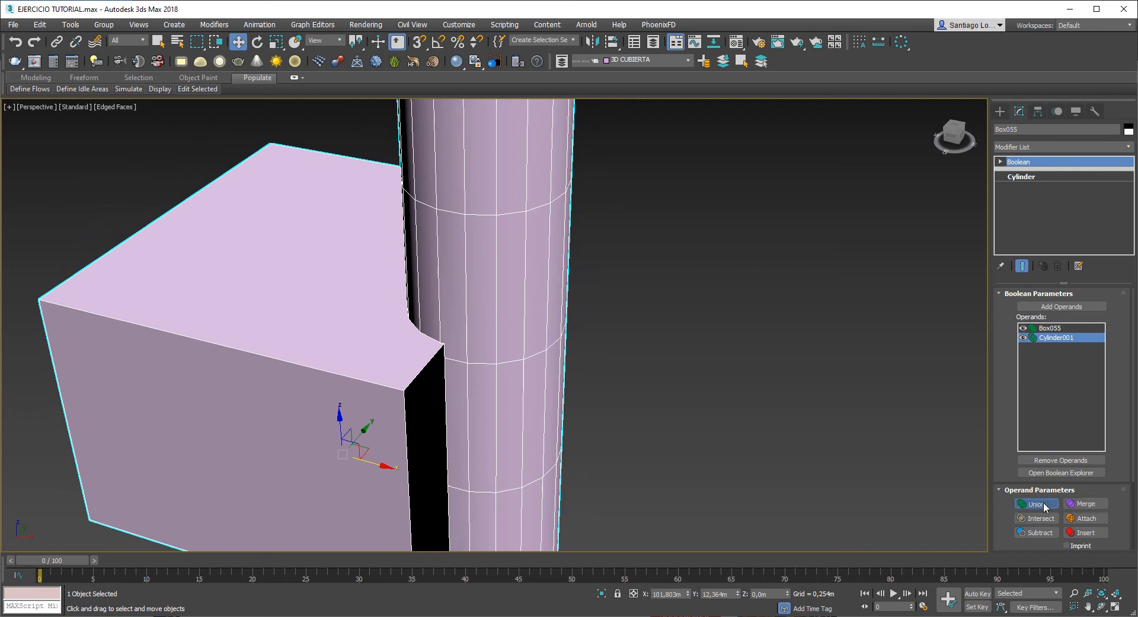
click(610, 351)
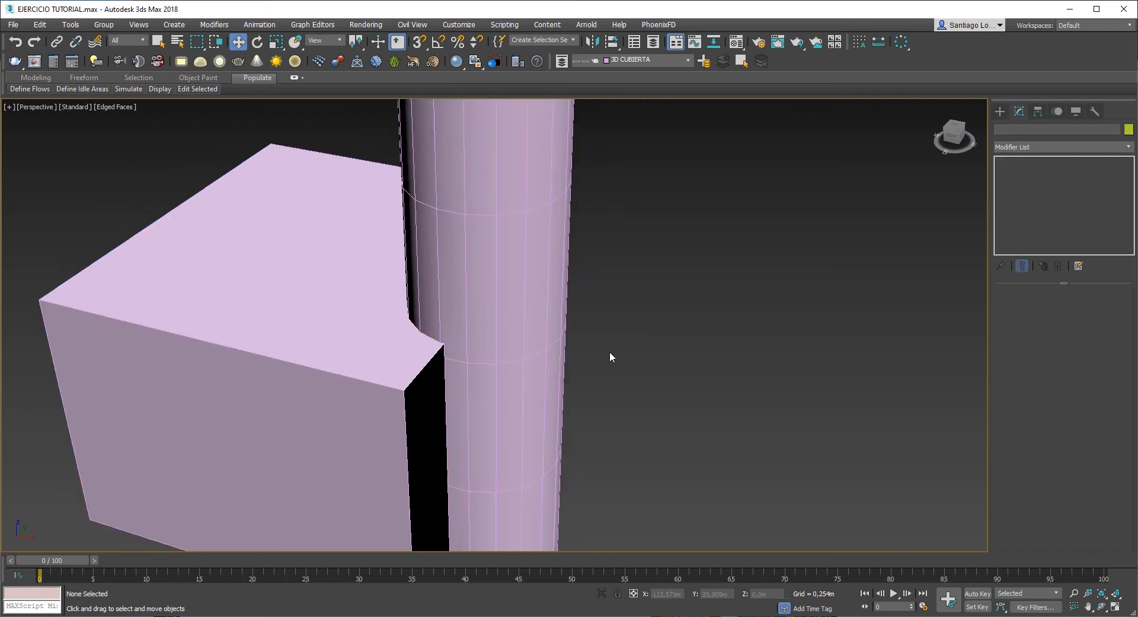
scroll(445, 360, down, 5)
alt+middle_drag(446, 360, 557, 257)
click(564, 258)
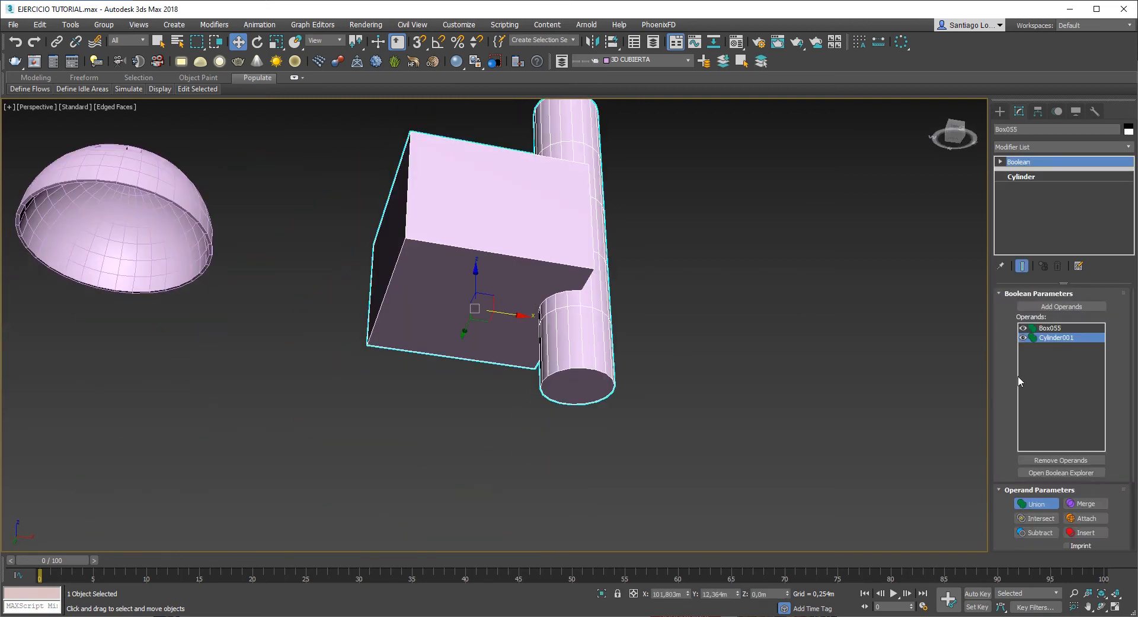
Step: Try Merge on the cylinder operand, followed by the Attach operation on both the box and cylinder operands
click(1086, 503)
scroll(557, 268, up, 5)
mouse_move(557, 267)
alt+middle_down()
mouse_move(600, 264)
mouse_move(563, 255)
alt+middle_up()
click(1087, 519)
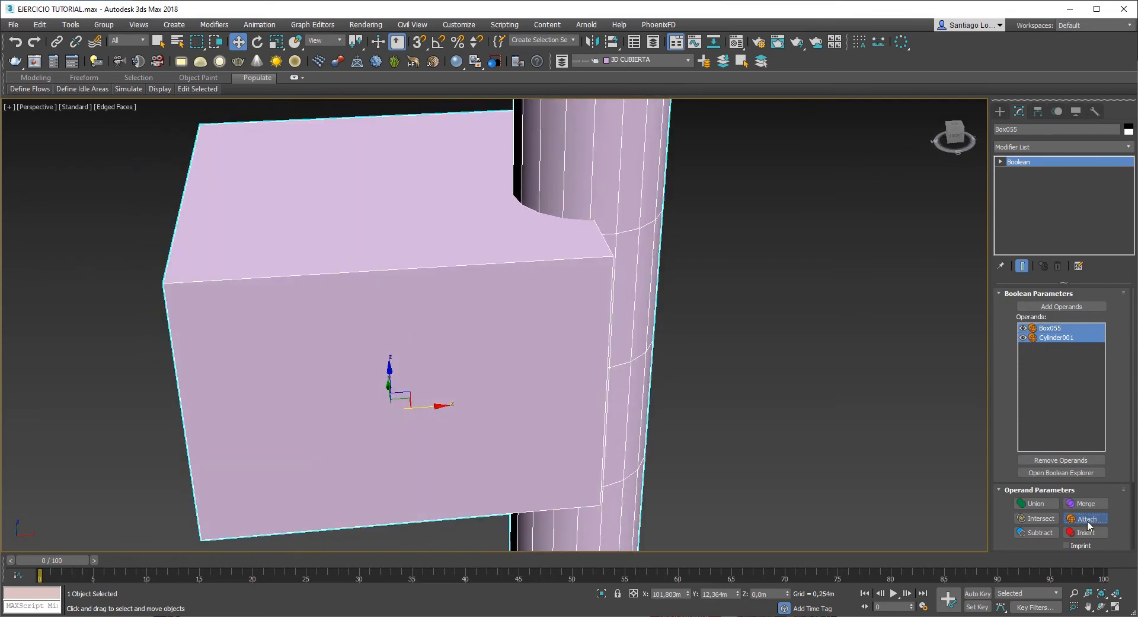
scroll(596, 214, up, 6)
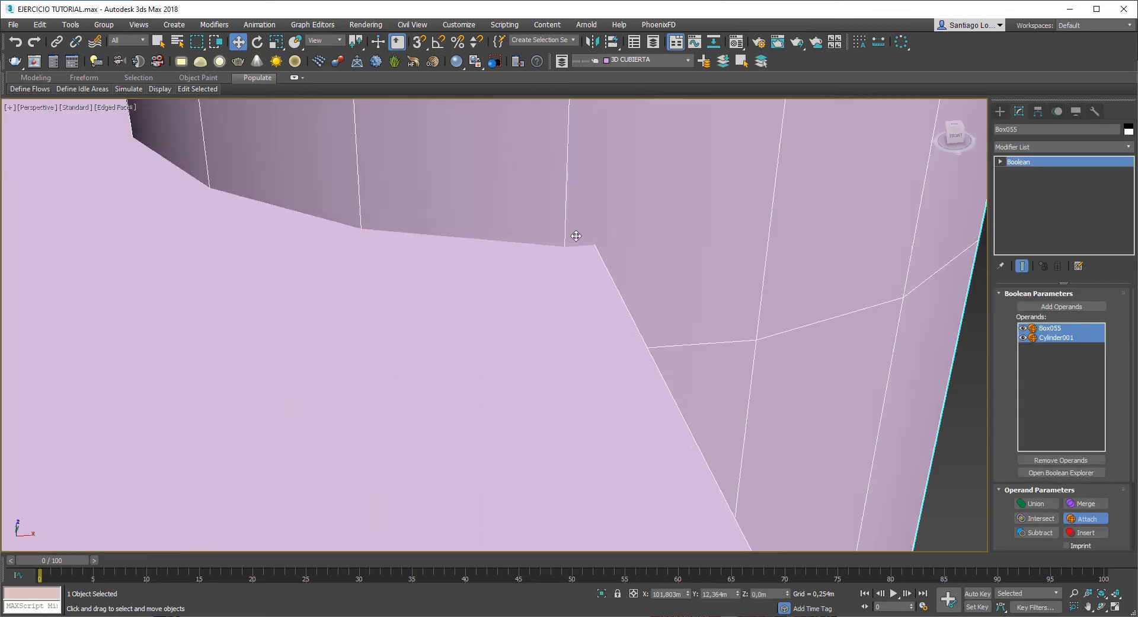
scroll(612, 246, down, 5)
click(870, 312)
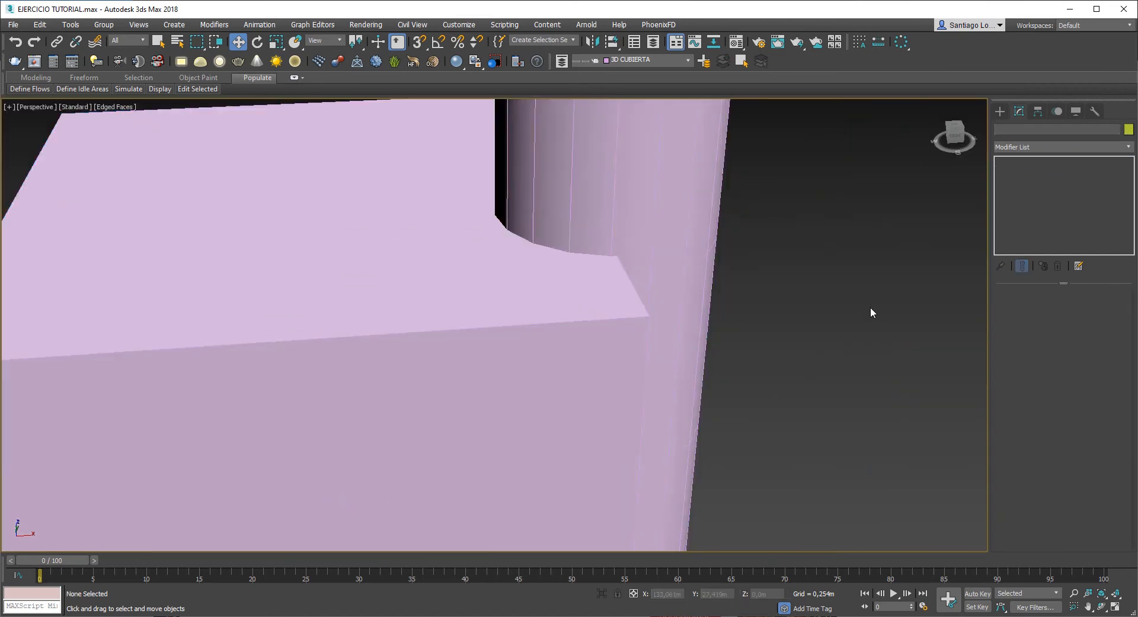
Step: Examine how the edges of the attached box and cylinder overlap in wireframe display
key(F3)
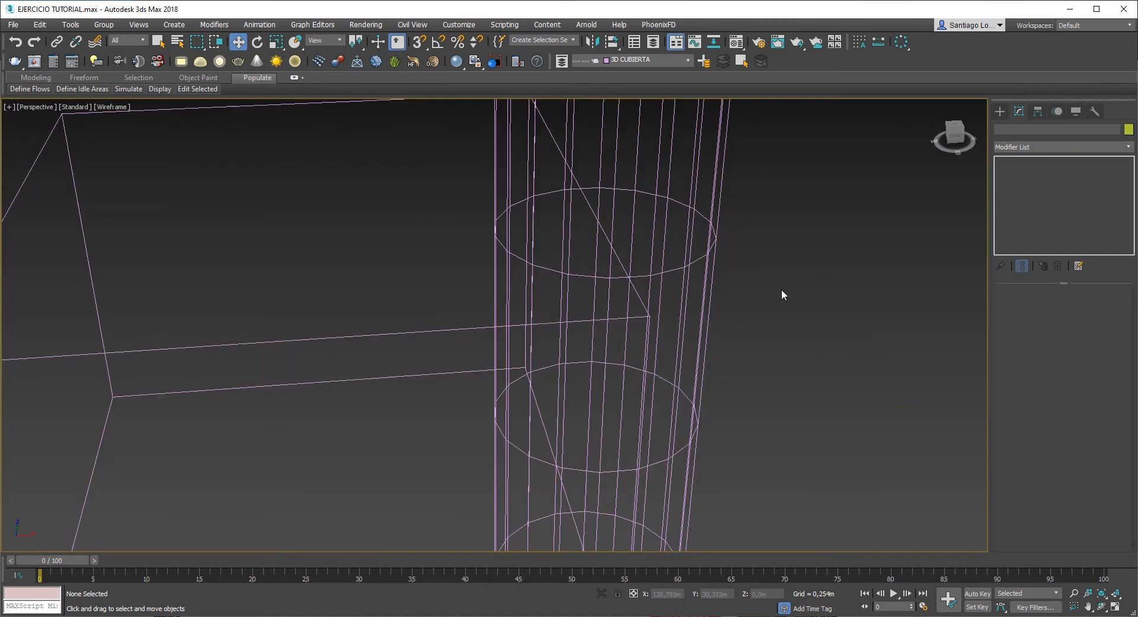
click(641, 305)
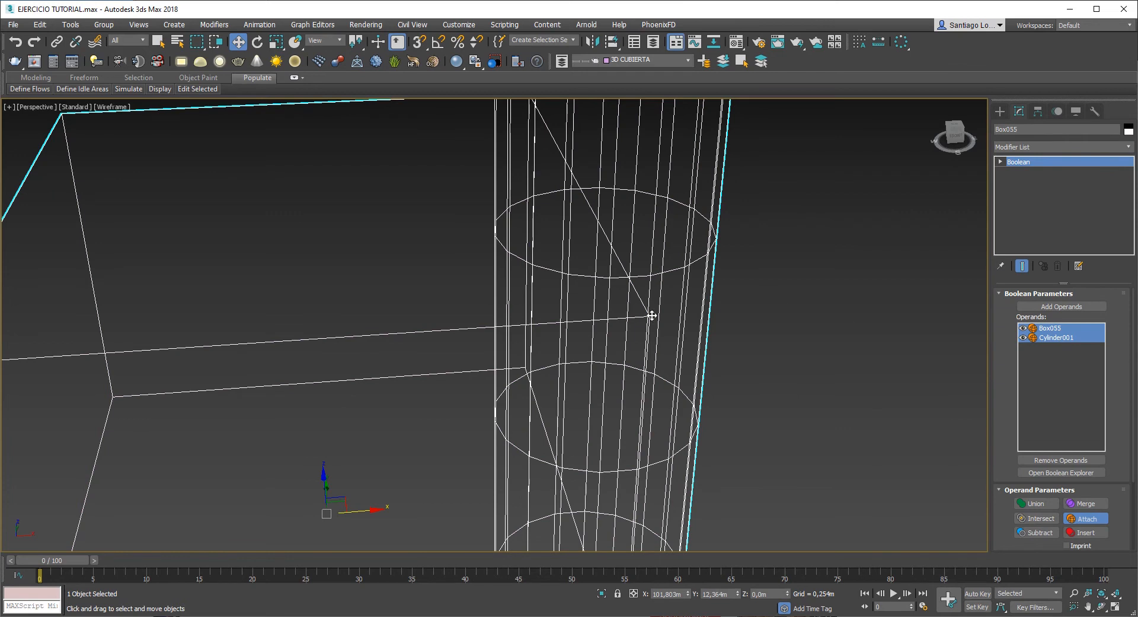
key(z)
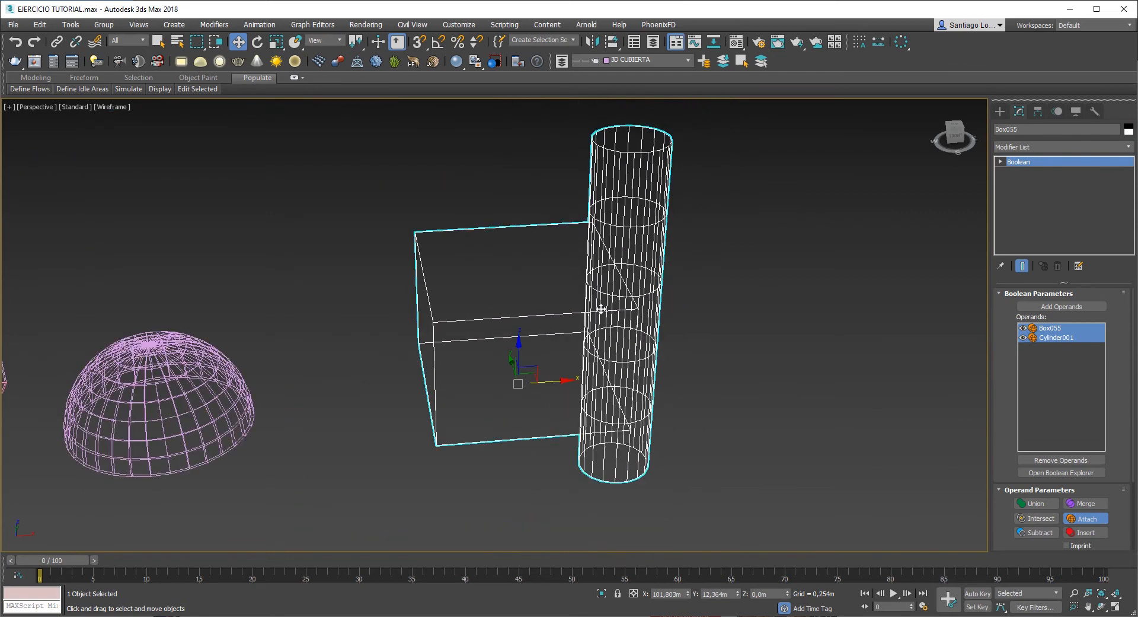
alt+middle_drag(607, 309, 696, 237)
click(695, 229)
alt+middle_drag(530, 269, 570, 295)
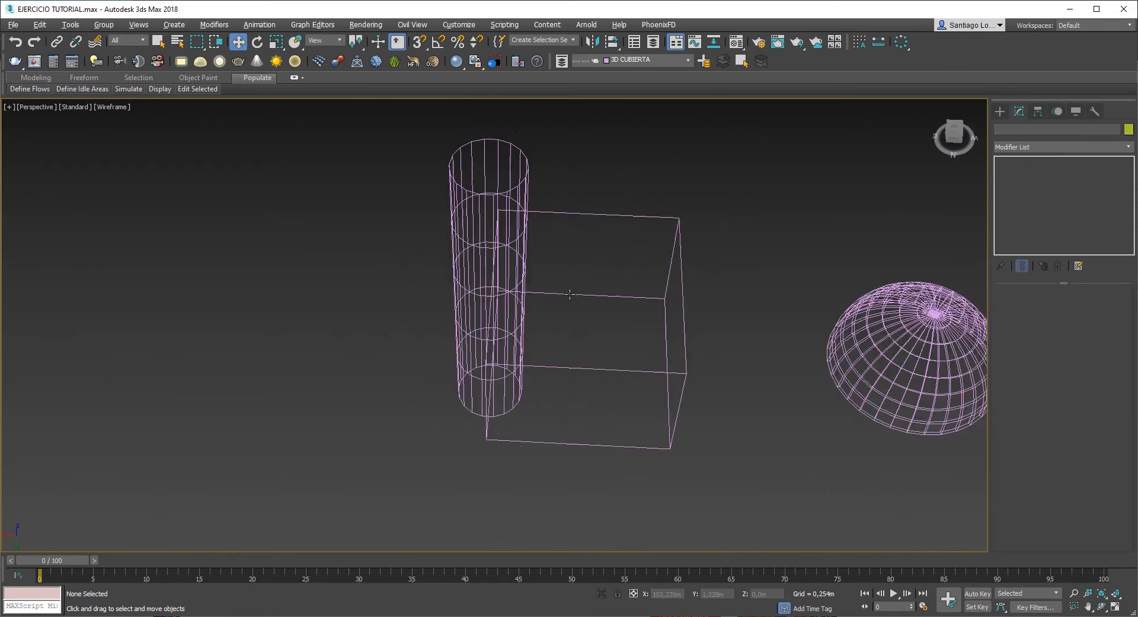
click(571, 362)
mouse_move(572, 361)
alt+middle_down()
mouse_move(670, 339)
mouse_move(959, 385)
mouse_move(790, 402)
mouse_move(731, 368)
alt+middle_up()
Step: Restore the shaded display and enlarge the cylinder's radius to 6,43m
key(F3)
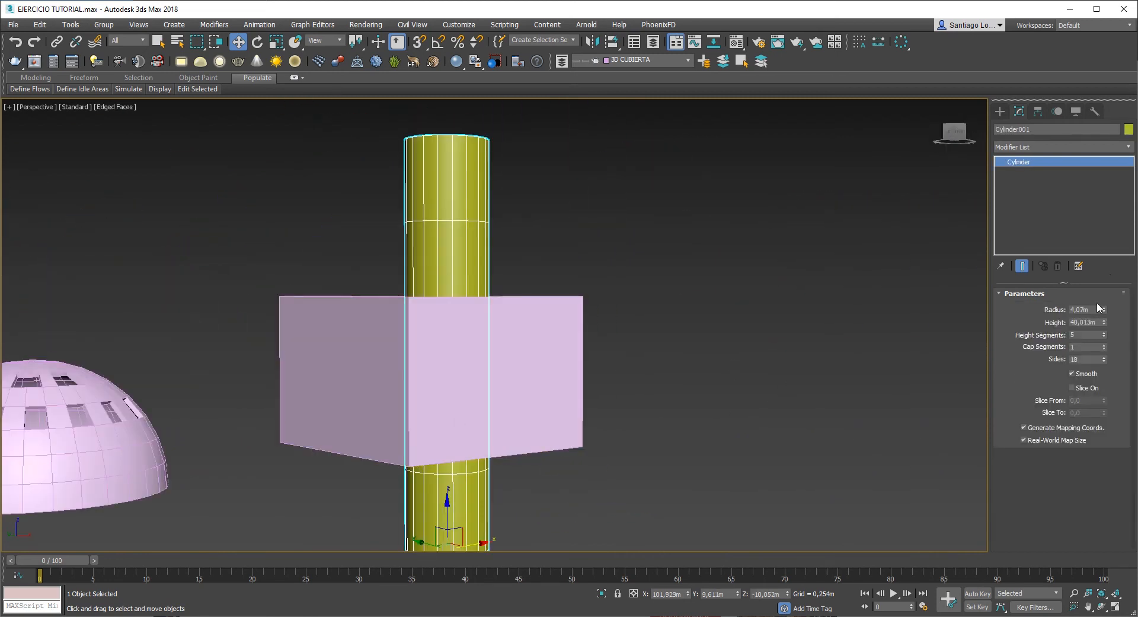
drag(1103, 309, 1099, 249)
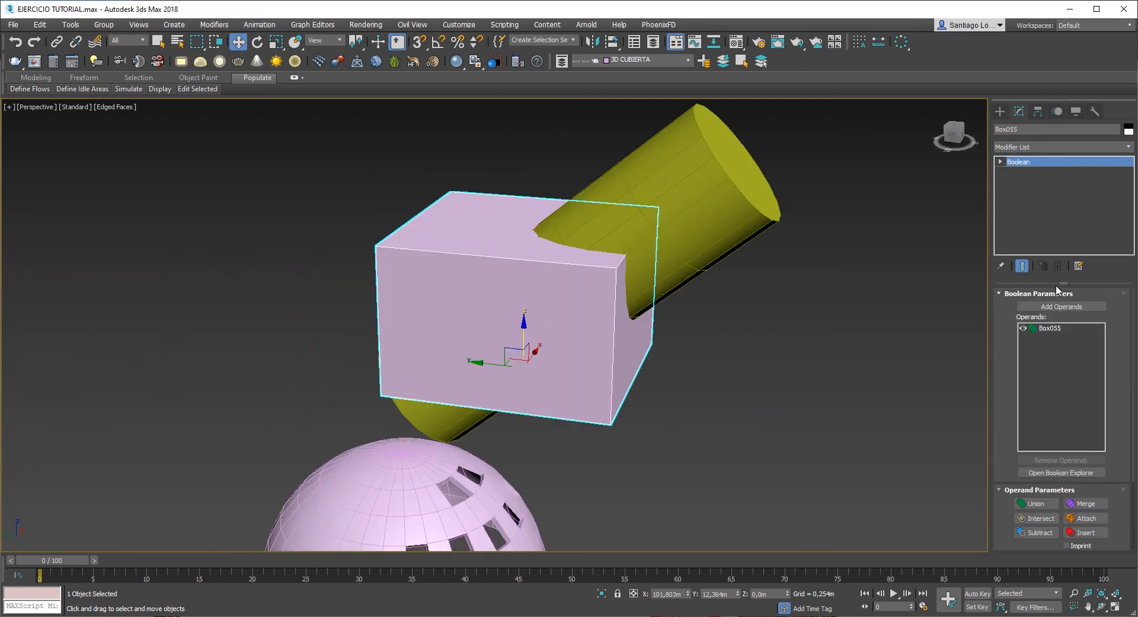
Step: Try adding the tilted cylinder to the box's Boolean as a Subtract operand and inspect the cut
click(1062, 306)
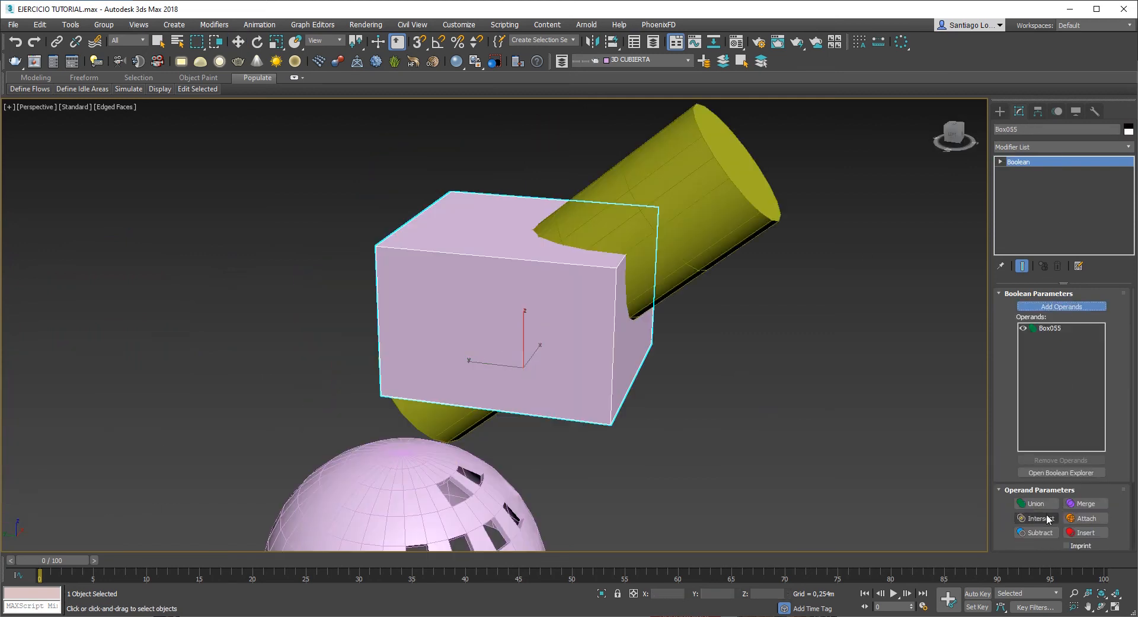
click(1040, 532)
click(711, 249)
alt+middle_drag(717, 293, 681, 322)
scroll(606, 280, up, 5)
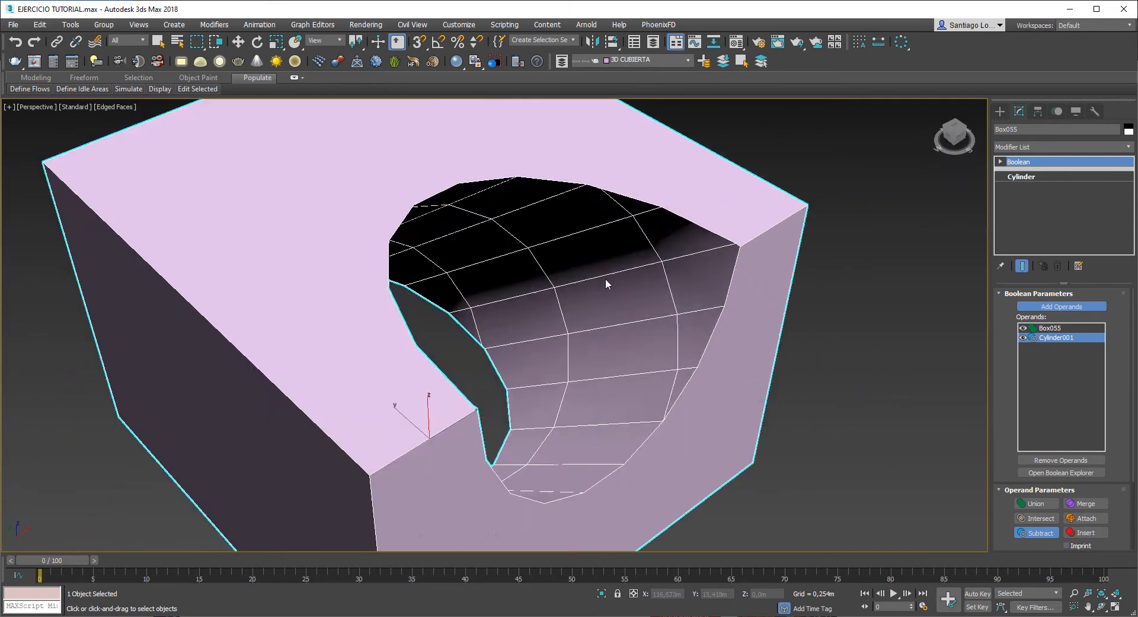
scroll(643, 261, down, 5)
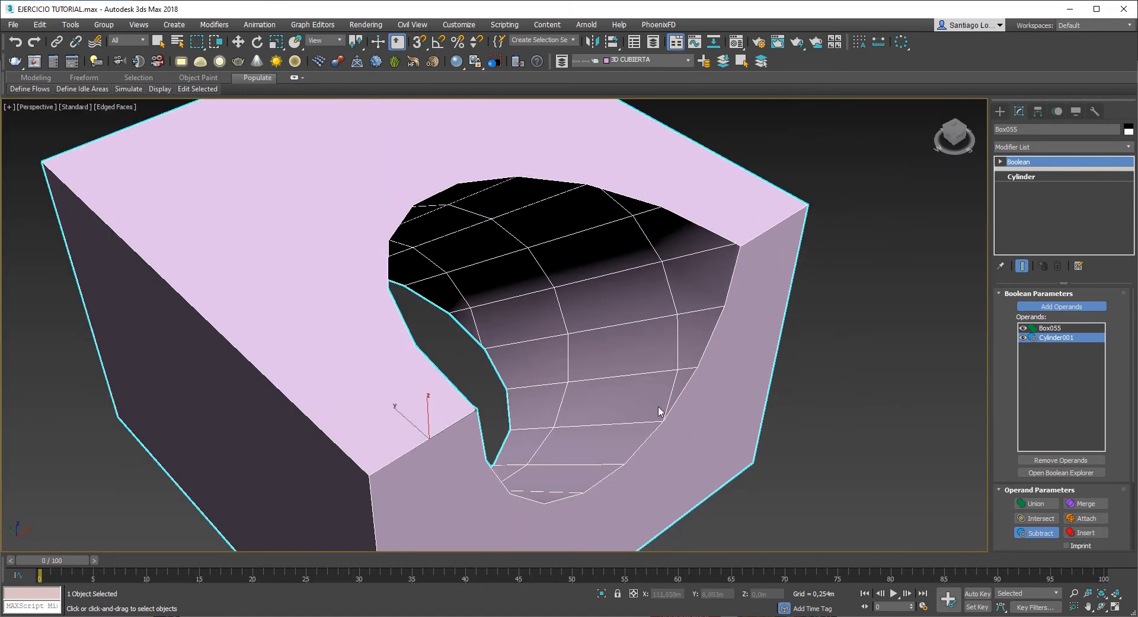
Step: Undo the subtraction of the tilted cylinder from the box
key(ctrl+z)
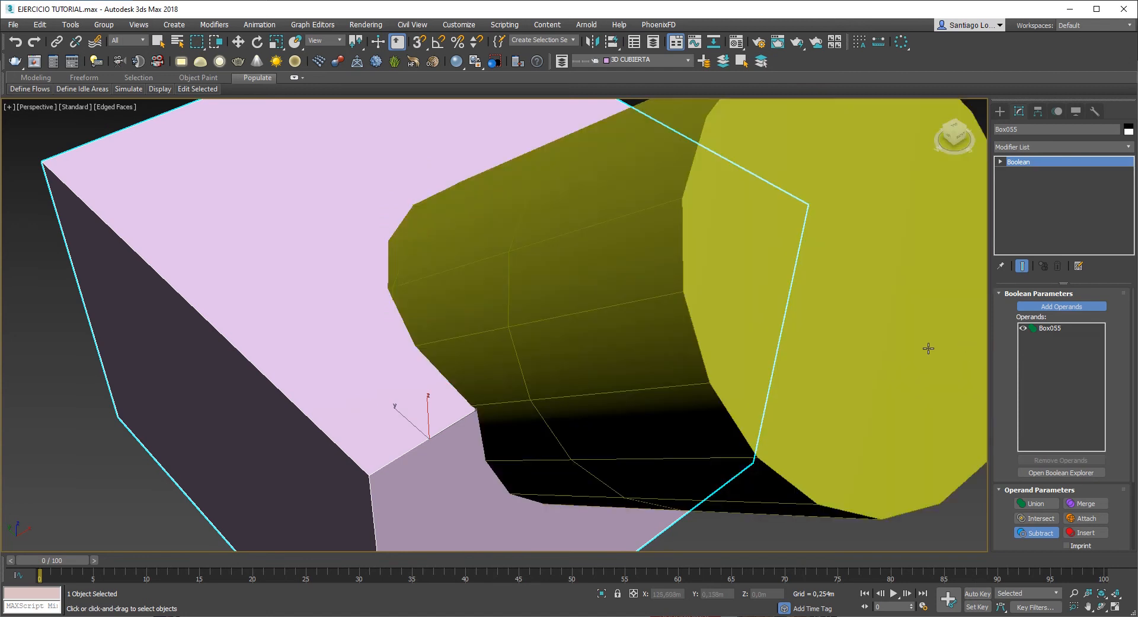
click(681, 417)
key(ctrl+z)
Step: Set the cylinder's sides to 26 and cap segments to 4, and increase its height segments
key(w)
click(857, 477)
scroll(804, 445, down, 4)
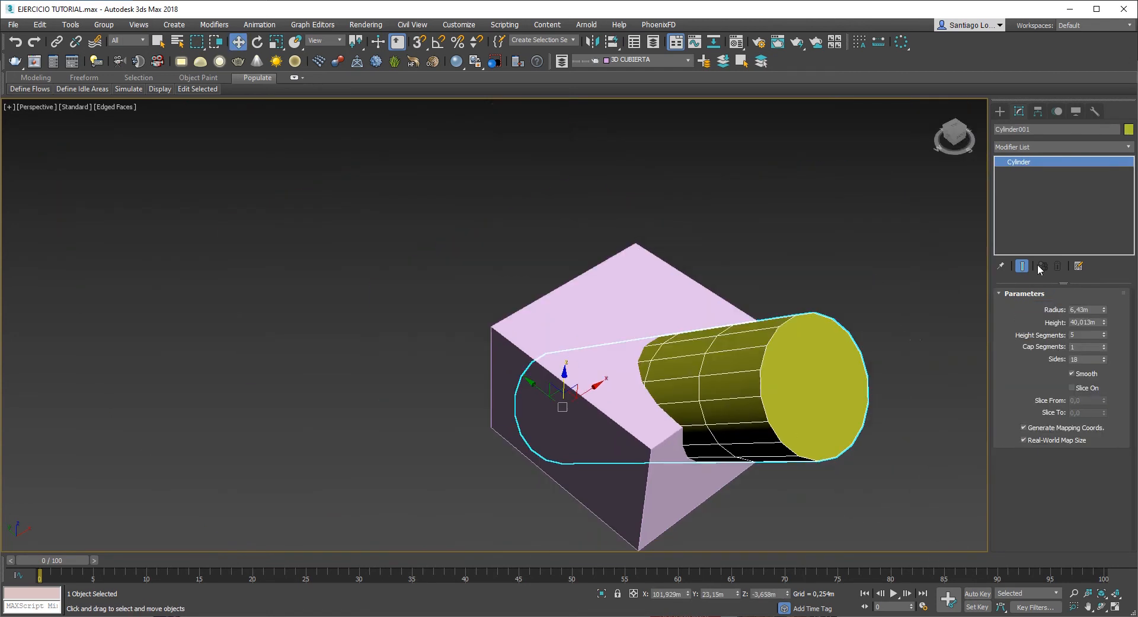
click(1103, 358)
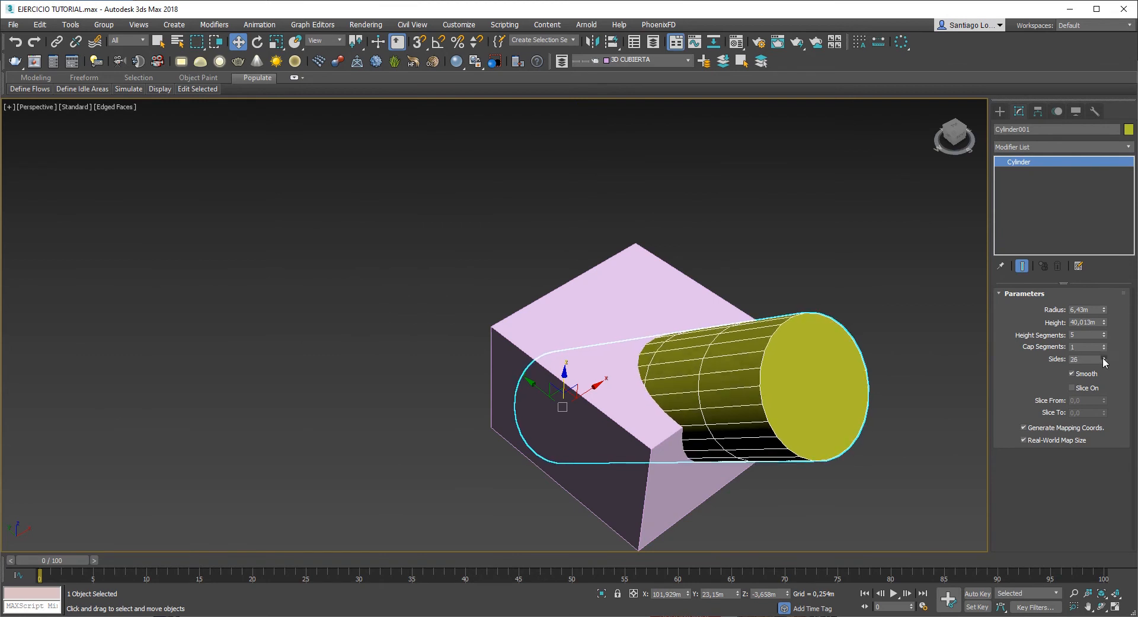
click(1104, 344)
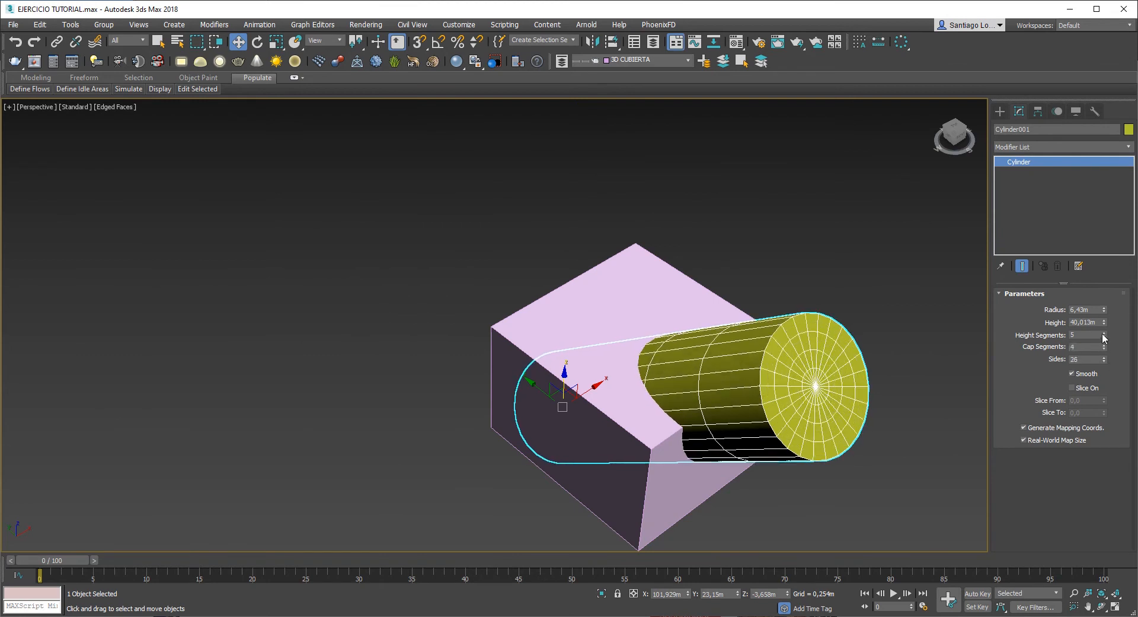
drag(1103, 336, 1107, 324)
Step: Add the denser cylinder to the box's Boolean operands and subtract it from the box
click(856, 429)
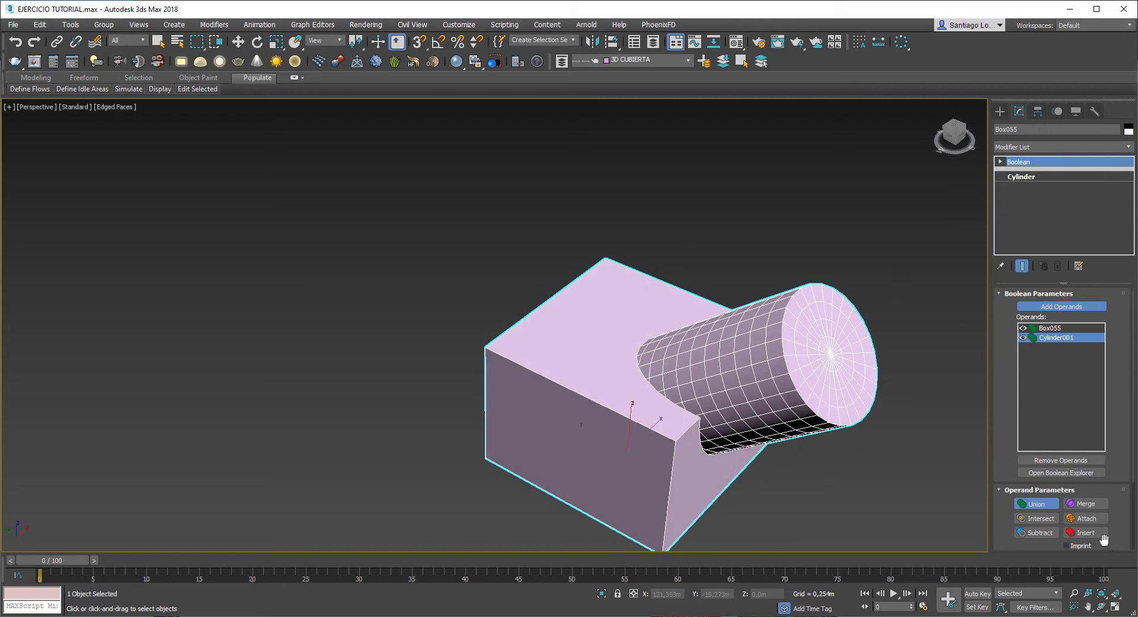
click(1040, 536)
alt+middle_drag(682, 386, 588, 409)
scroll(625, 378, up, 2)
scroll(625, 378, down, 6)
scroll(579, 406, down, 2)
scroll(703, 341, up, 5)
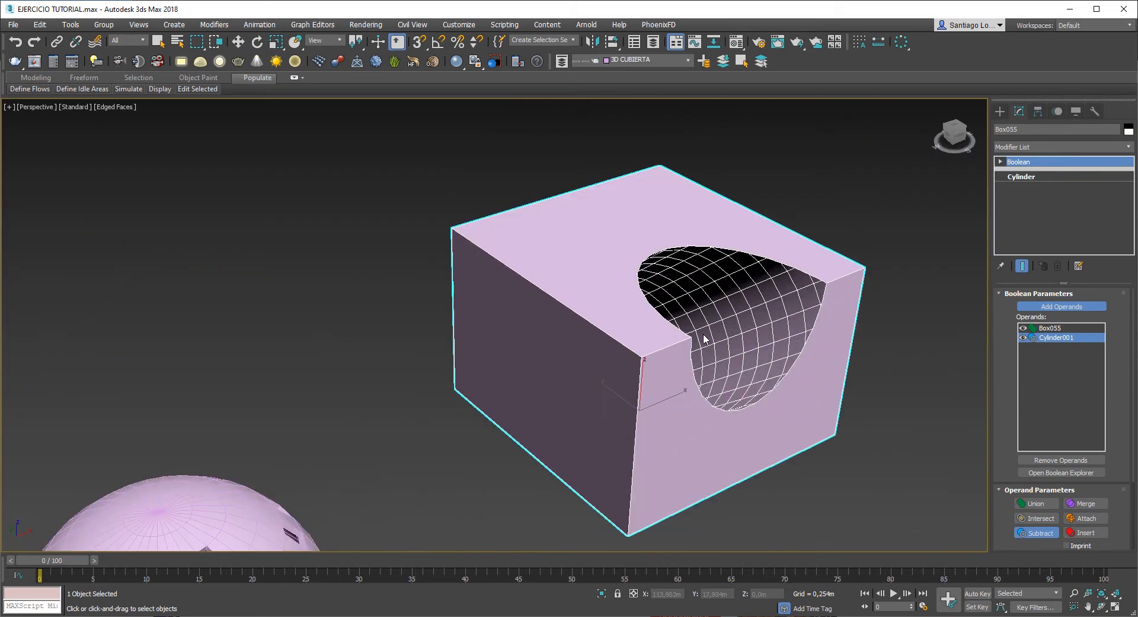
Step: Create a new layer named 3D ESCALERAS and make it the current layer
scroll(705, 350, down, 4)
scroll(705, 349, down, 2)
scroll(681, 344, down, 2)
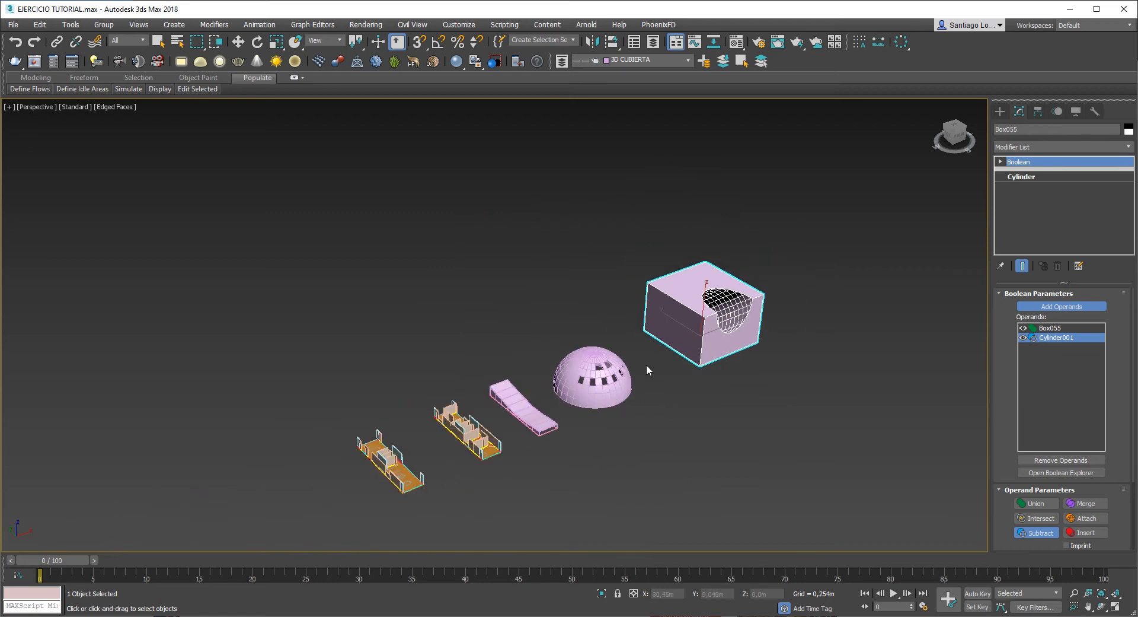
scroll(521, 385, up, 6)
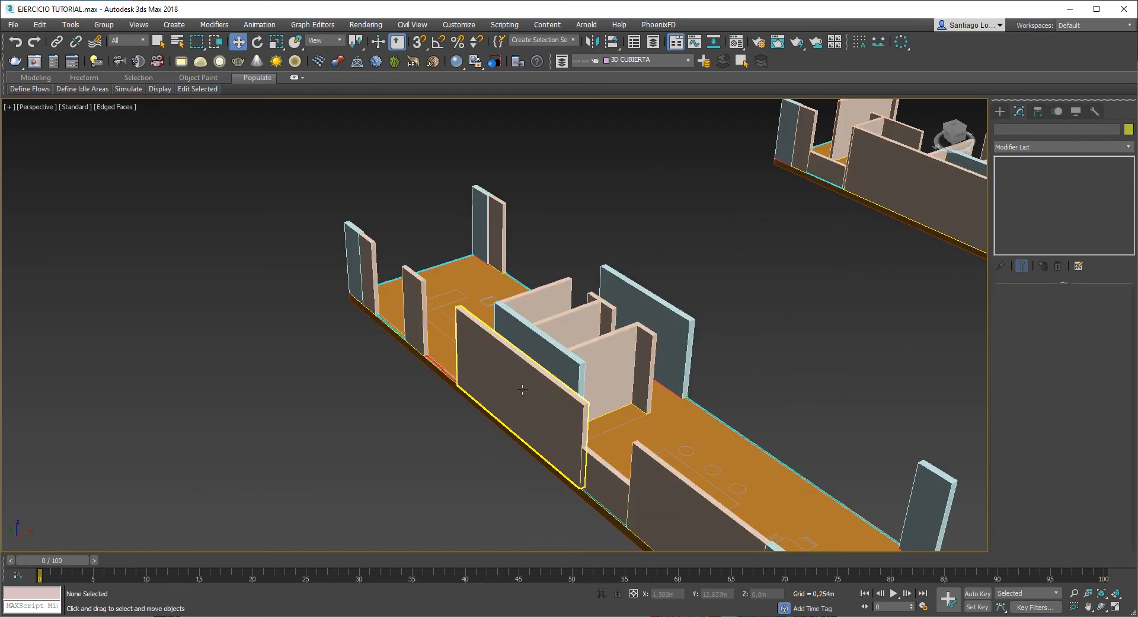
click(643, 61)
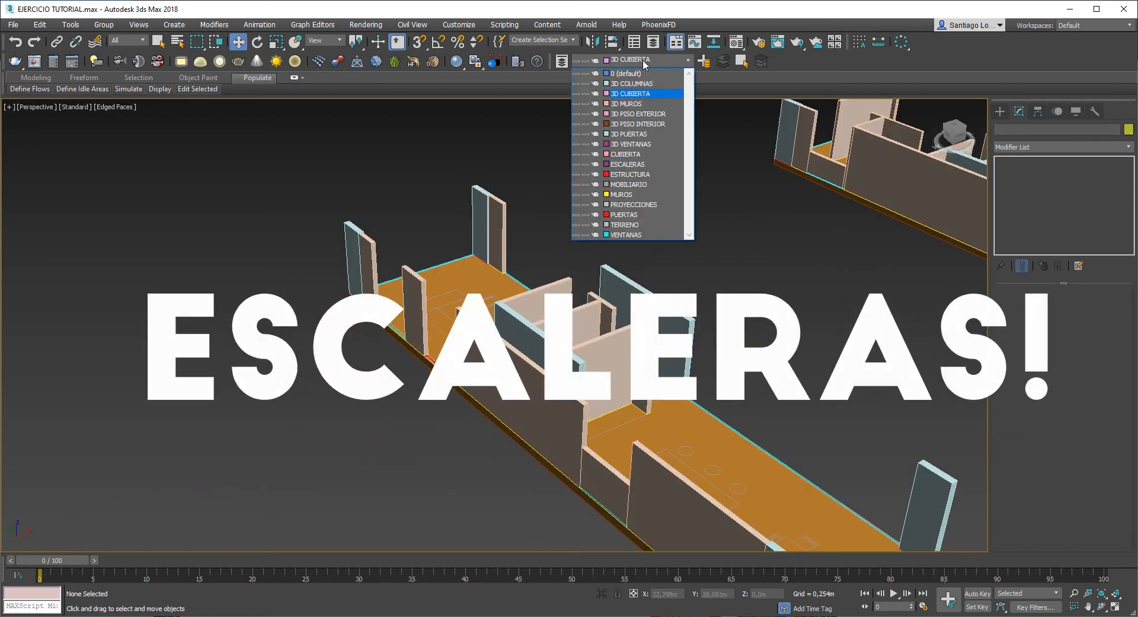
click(704, 63)
text(3D)
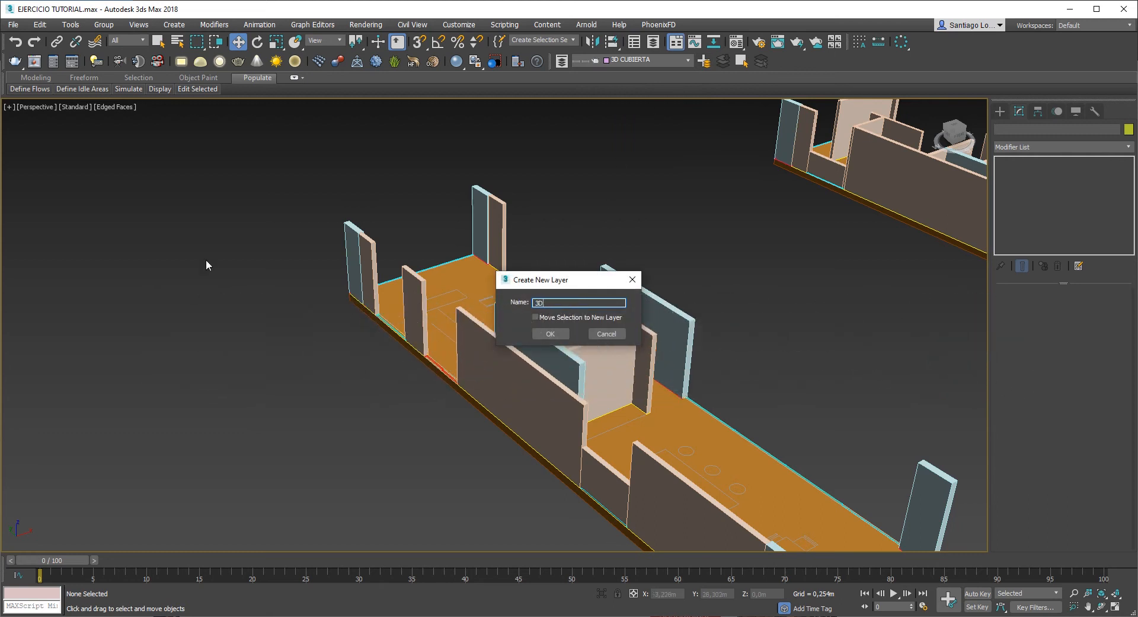
text( ESCALERAS)
key(Return)
click(646, 59)
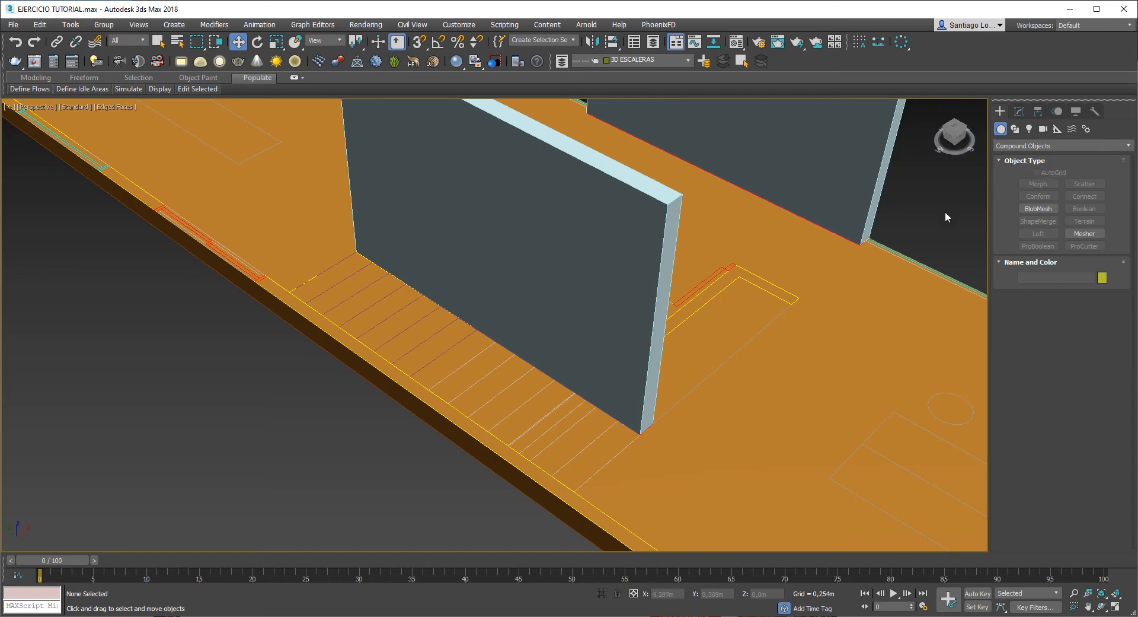
Step: Switch the geometry creation category from Compound Objects to Stairs
mouse_move(604, 440)
middle_down()
mouse_move(630, 439)
mouse_move(609, 442)
middle_up()
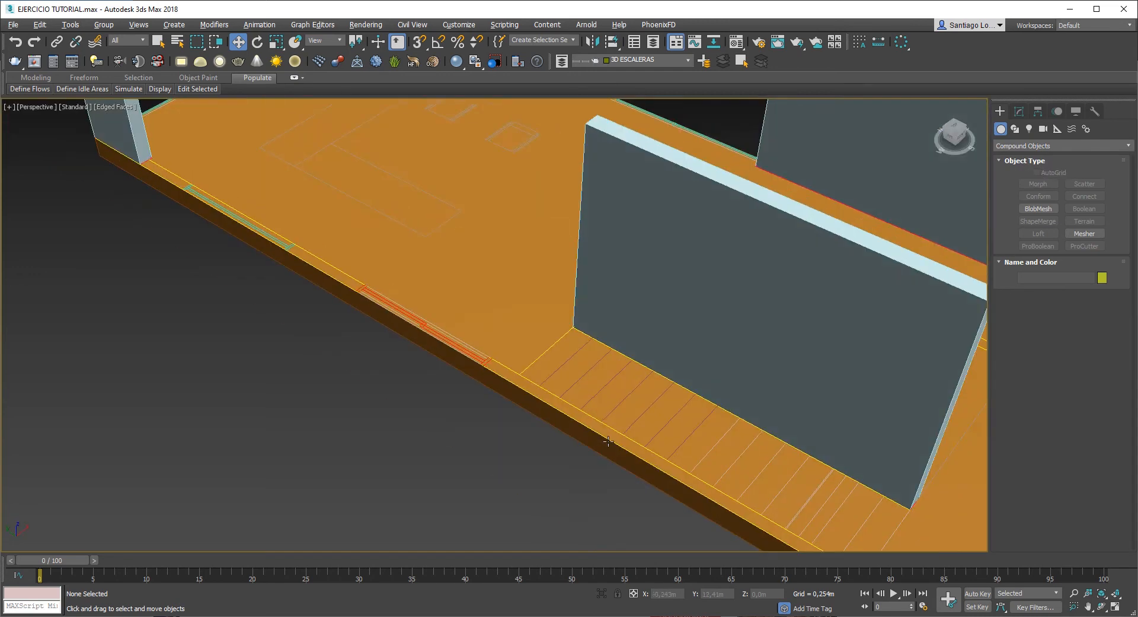
scroll(610, 442, down, 3)
middle_drag(684, 451, 568, 381)
scroll(609, 404, up, 2)
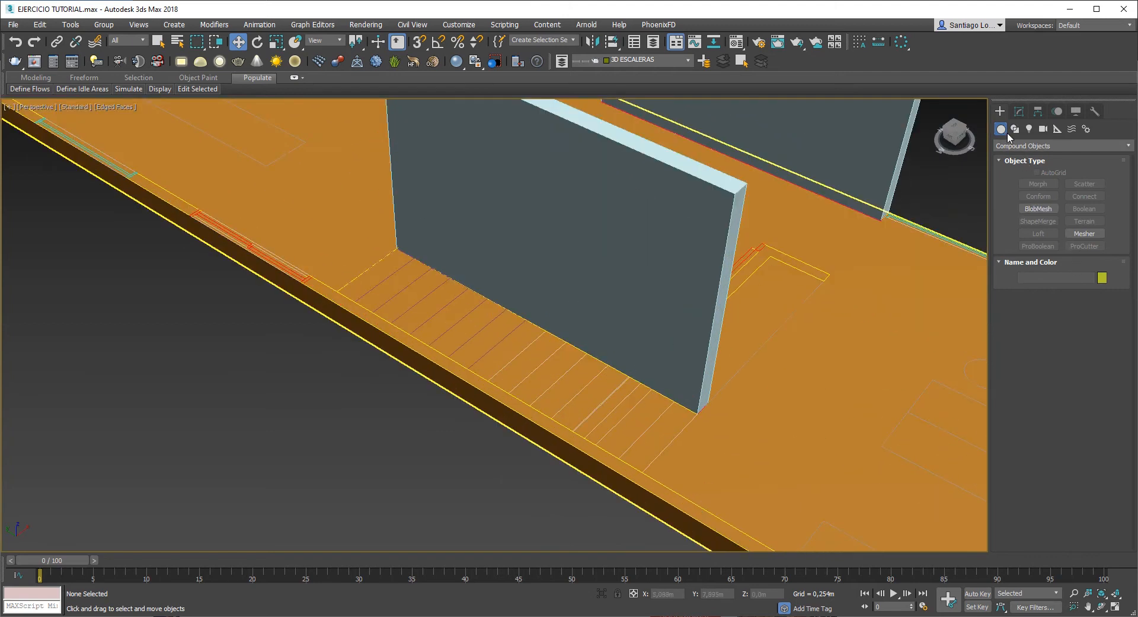
click(1027, 147)
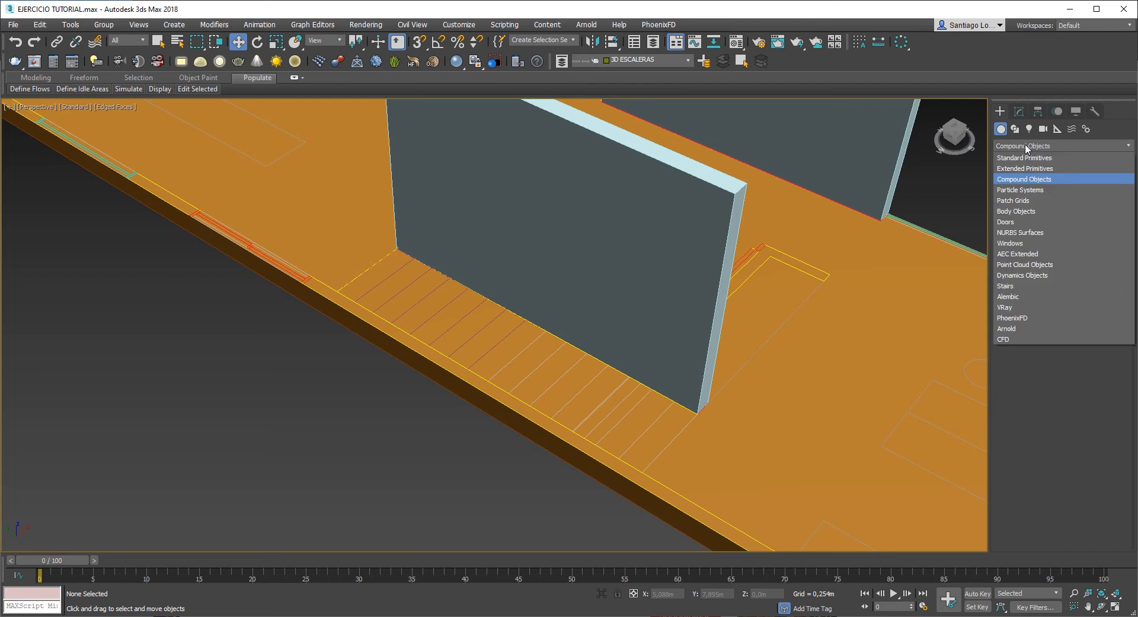
click(1041, 146)
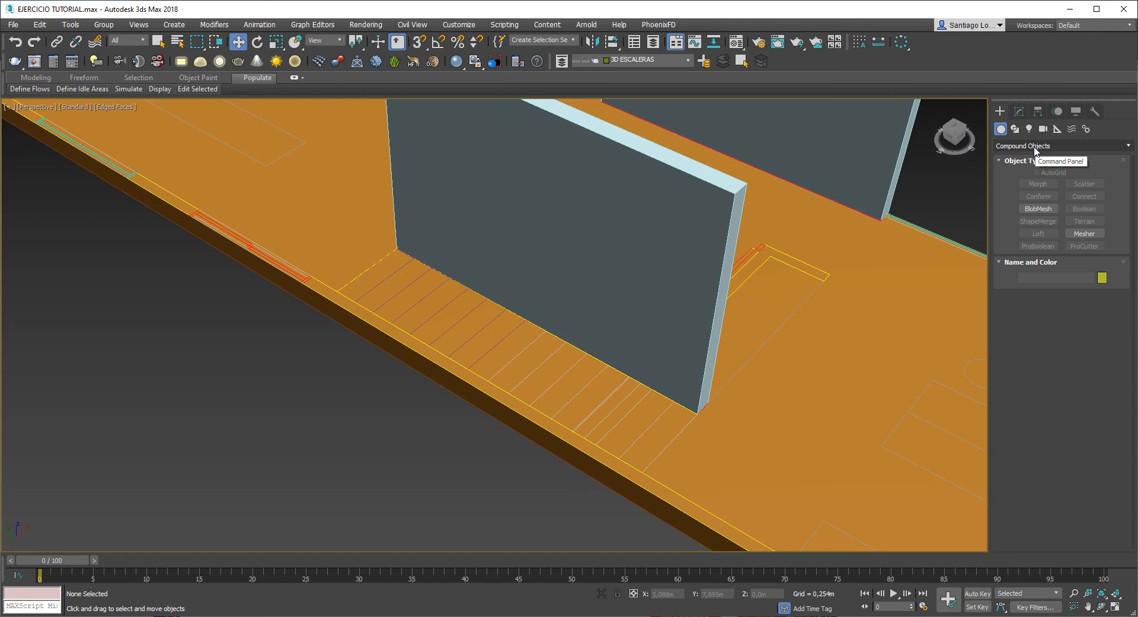
click(1037, 147)
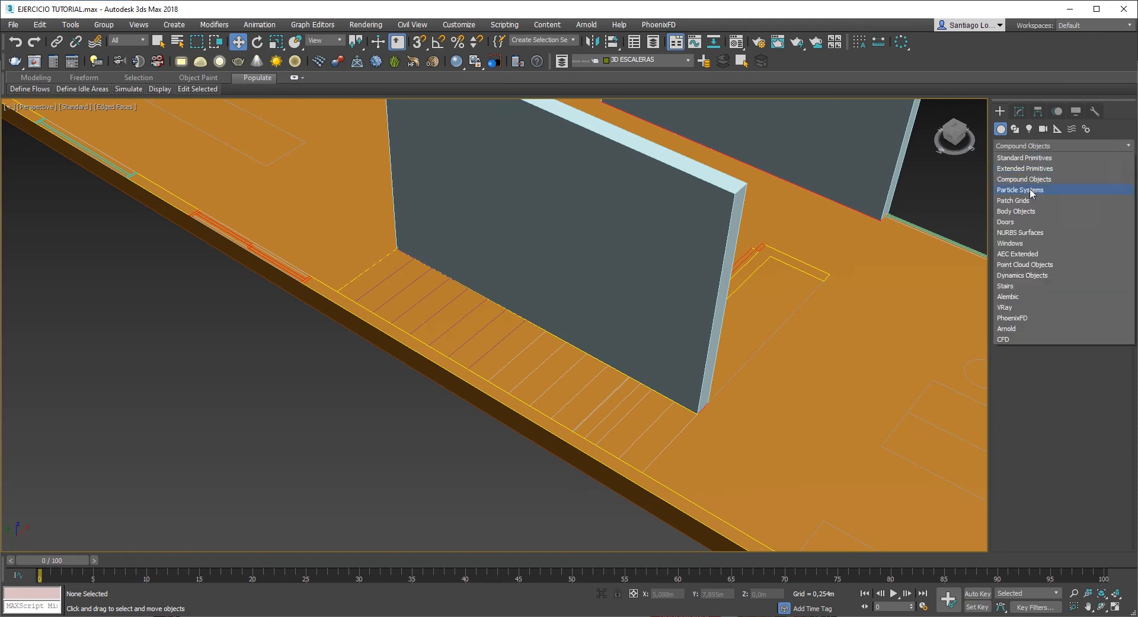
click(1021, 287)
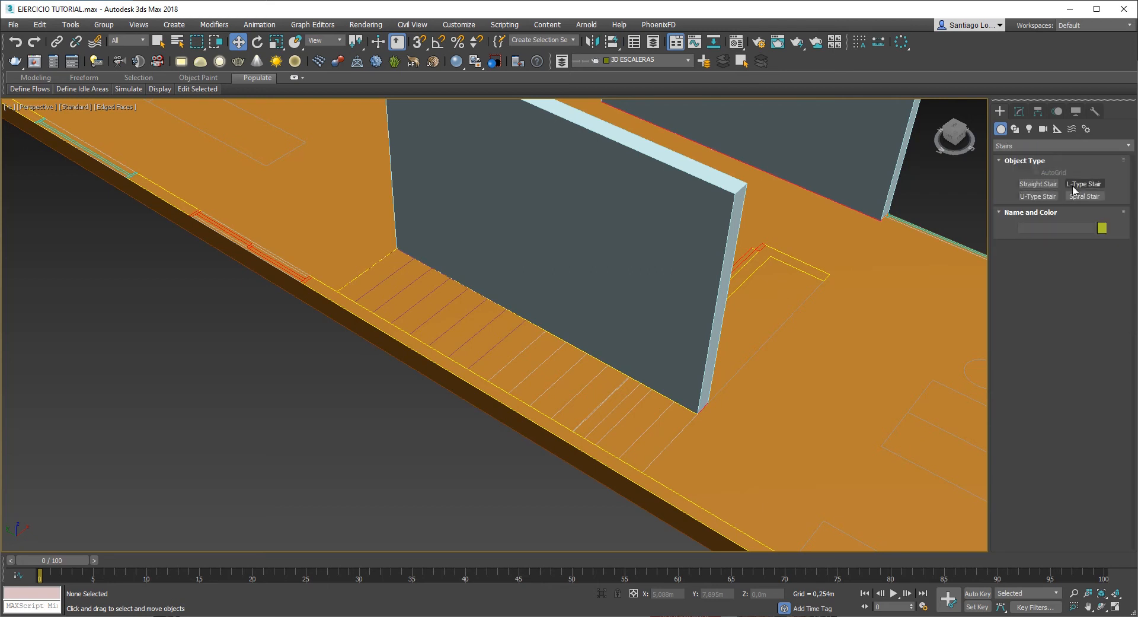
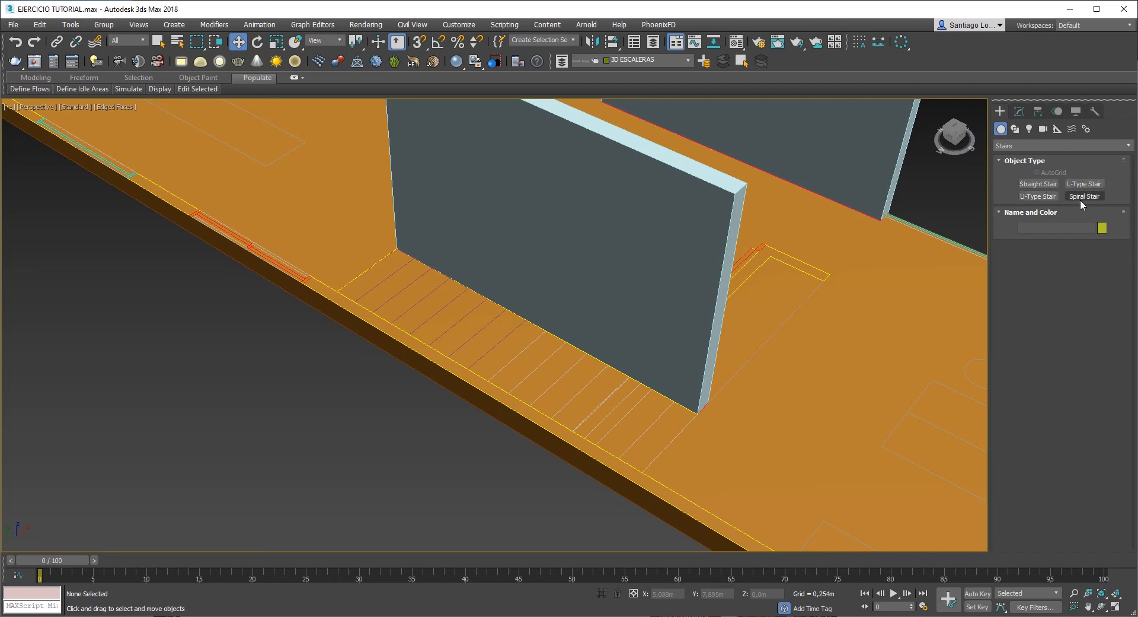
Step: Create a straight stair snapped to the stair outline on the floor plan, 4.2 m long, 1 m wide and with a 2.8 m overall rise
click(1043, 187)
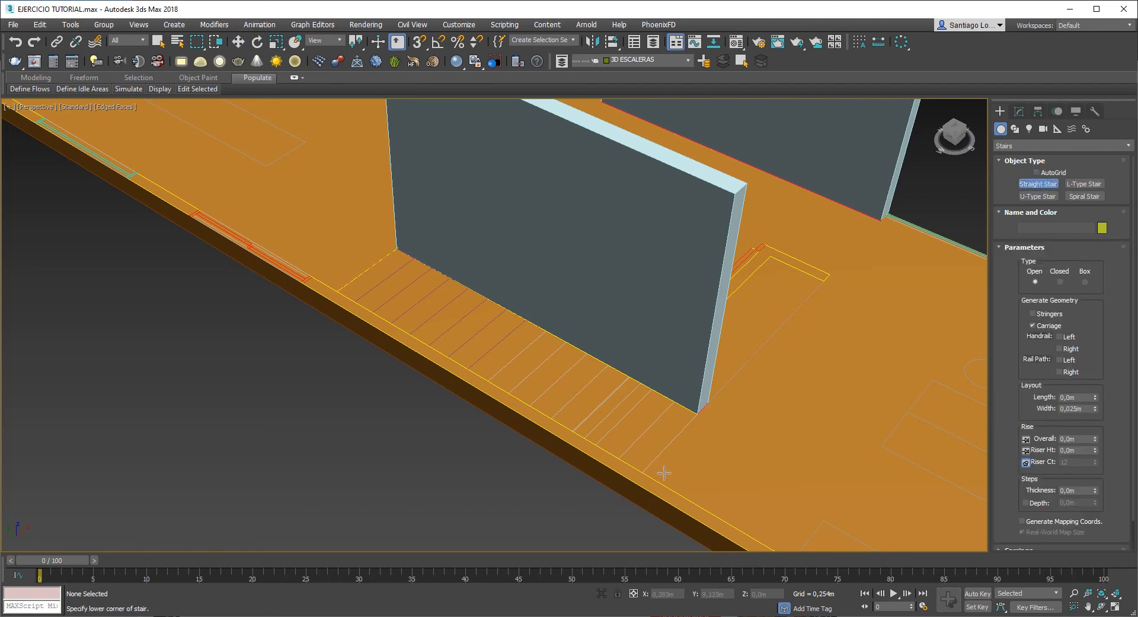
key(s)
scroll(704, 426, down, 5)
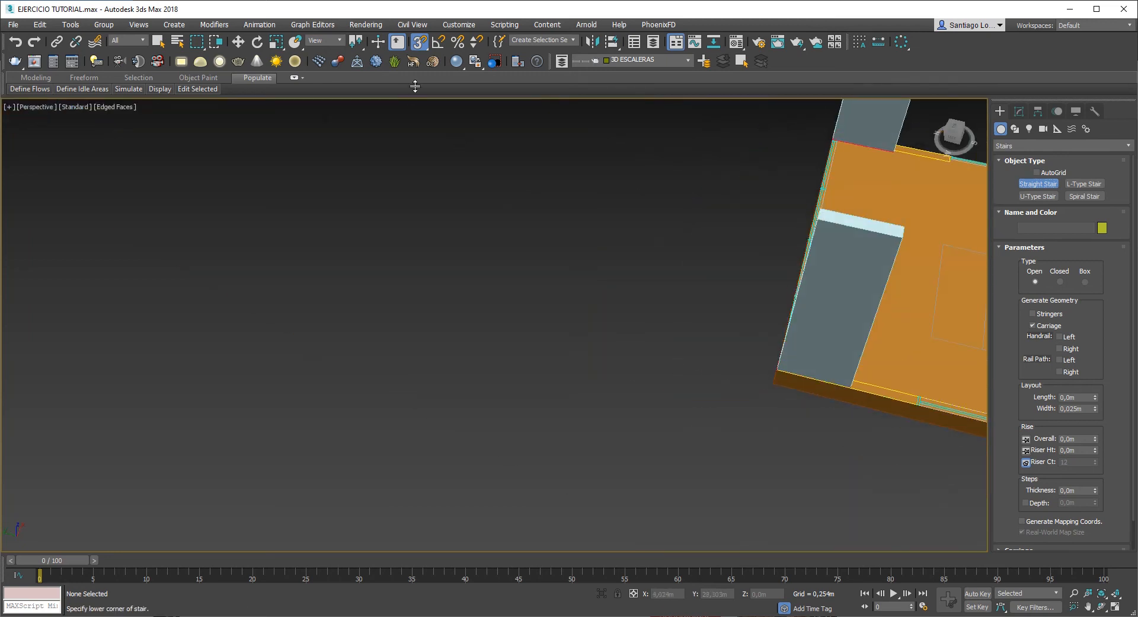
middle_drag(551, 361, 1134, 341)
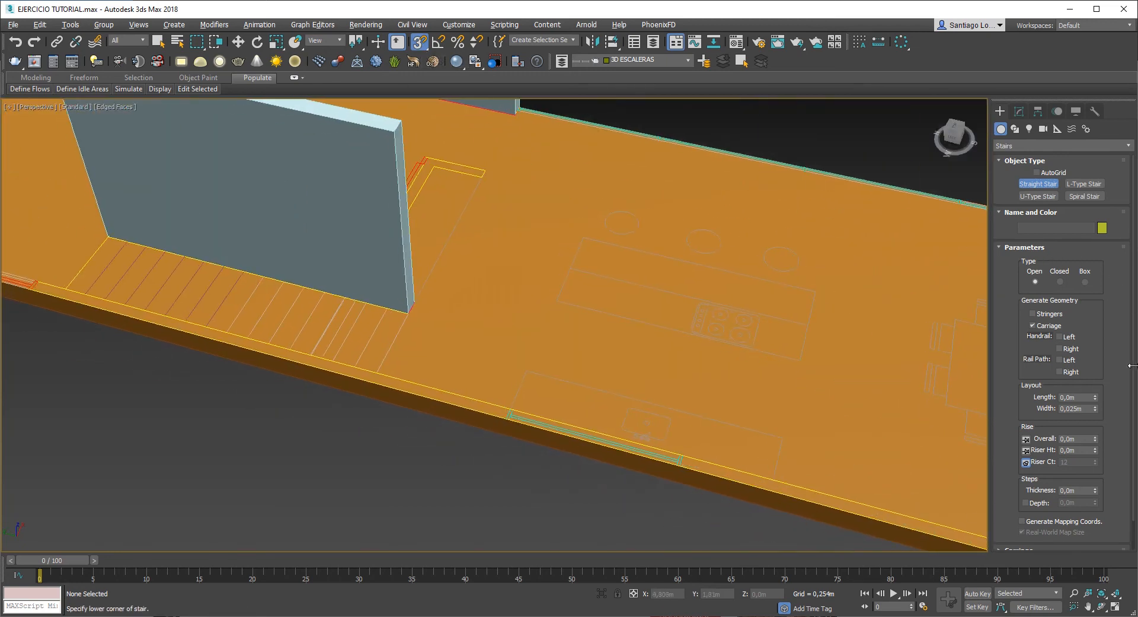
alt+middle_drag(305, 355, 333, 363)
middle_drag(572, 356, 270, 240)
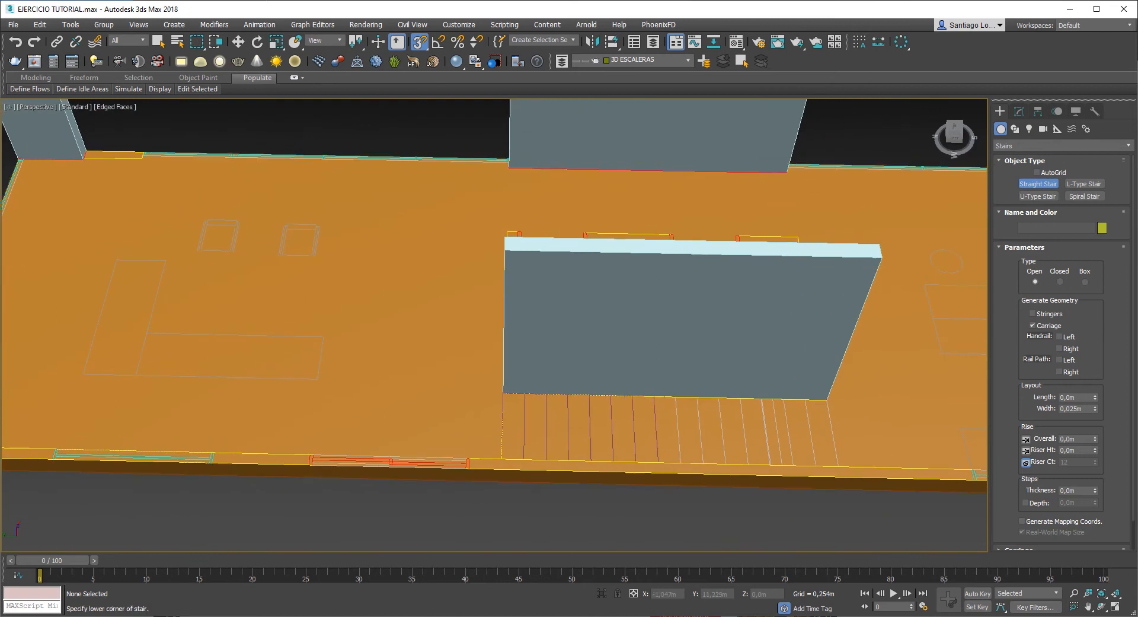
middle_drag(685, 433, 538, 408)
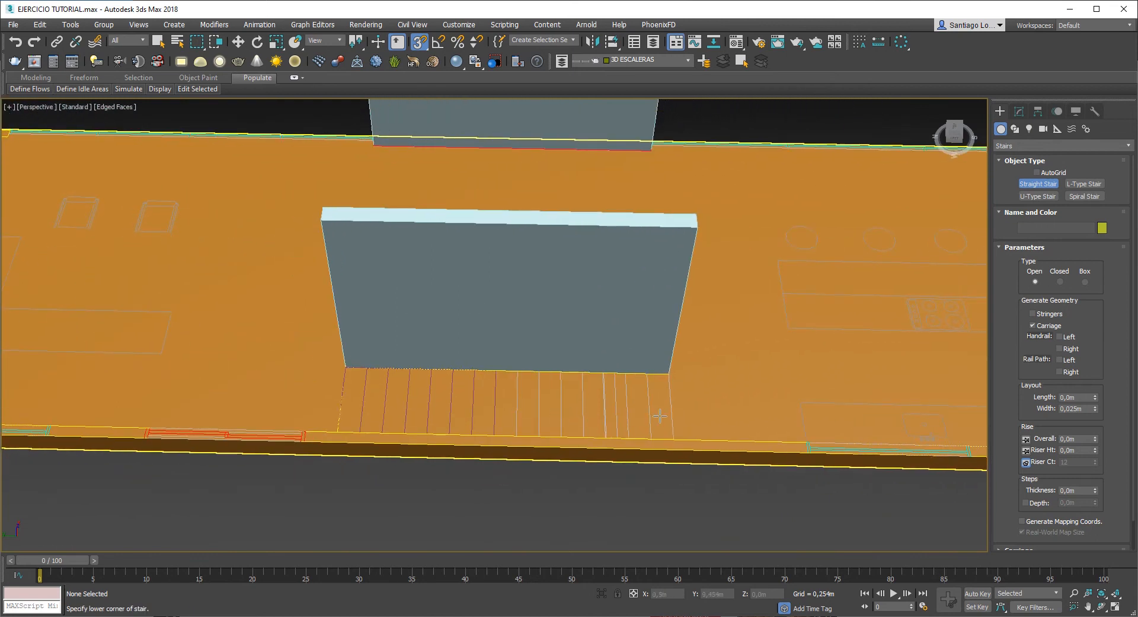
scroll(673, 435, up, 3)
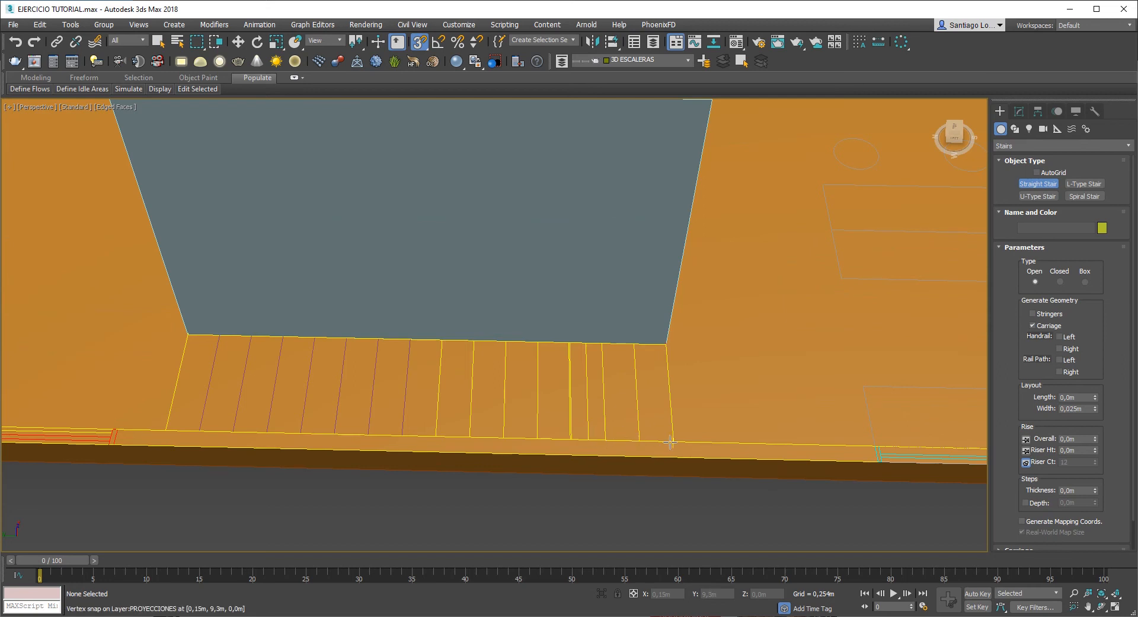
drag(676, 442, 163, 428)
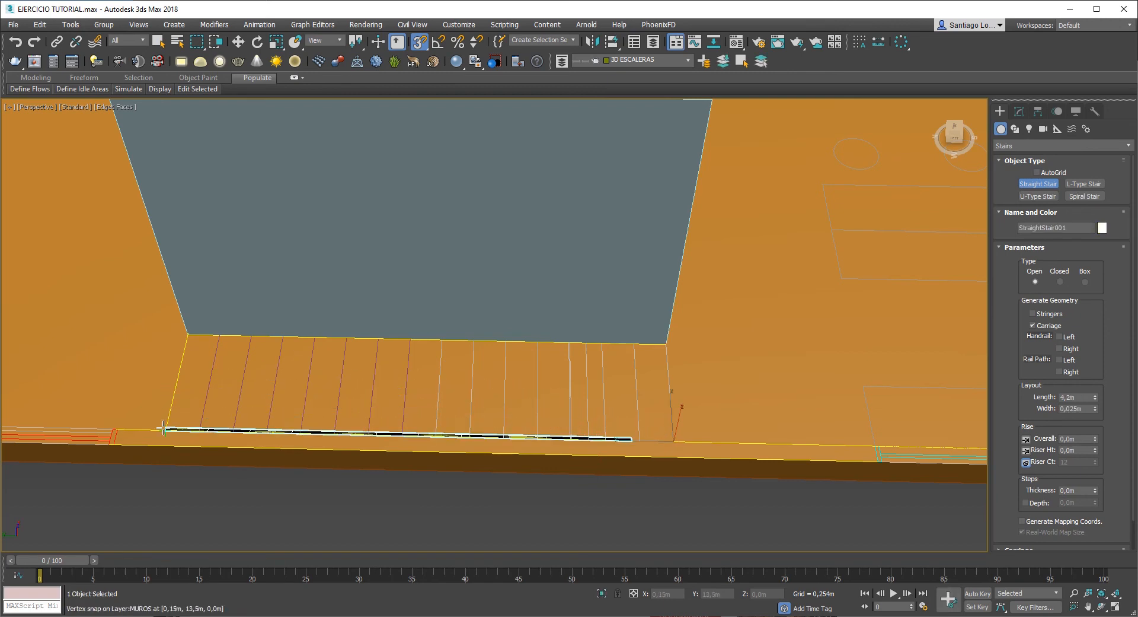
click(191, 335)
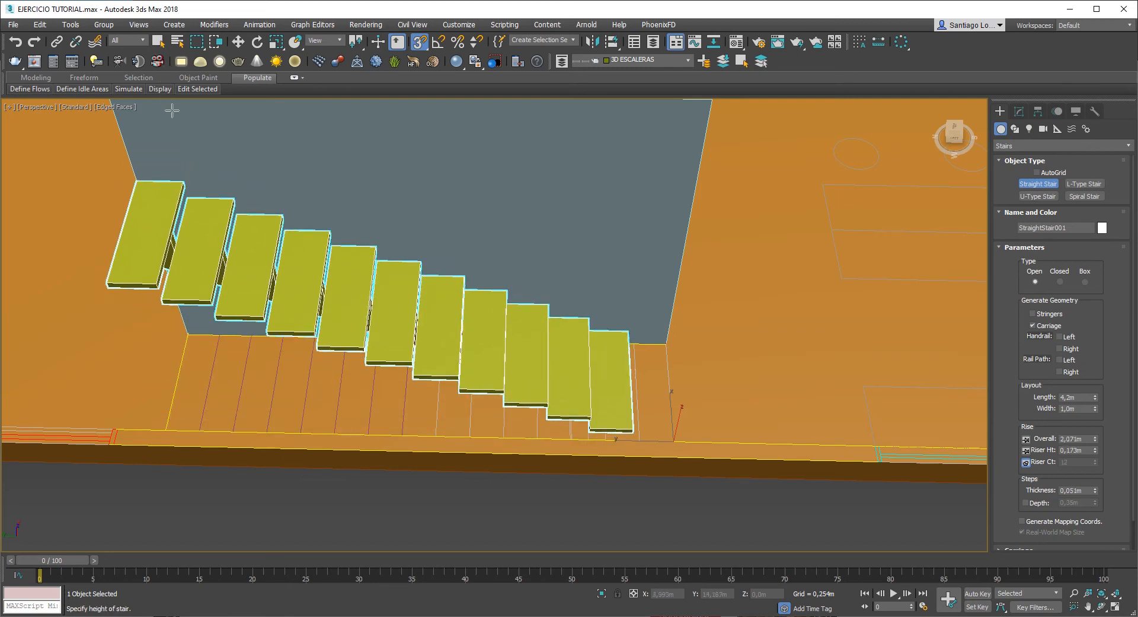
middle_drag(158, 84, 249, 230)
click(184, 207)
alt+middle_drag(231, 308, 377, 219)
scroll(361, 188, down, 5)
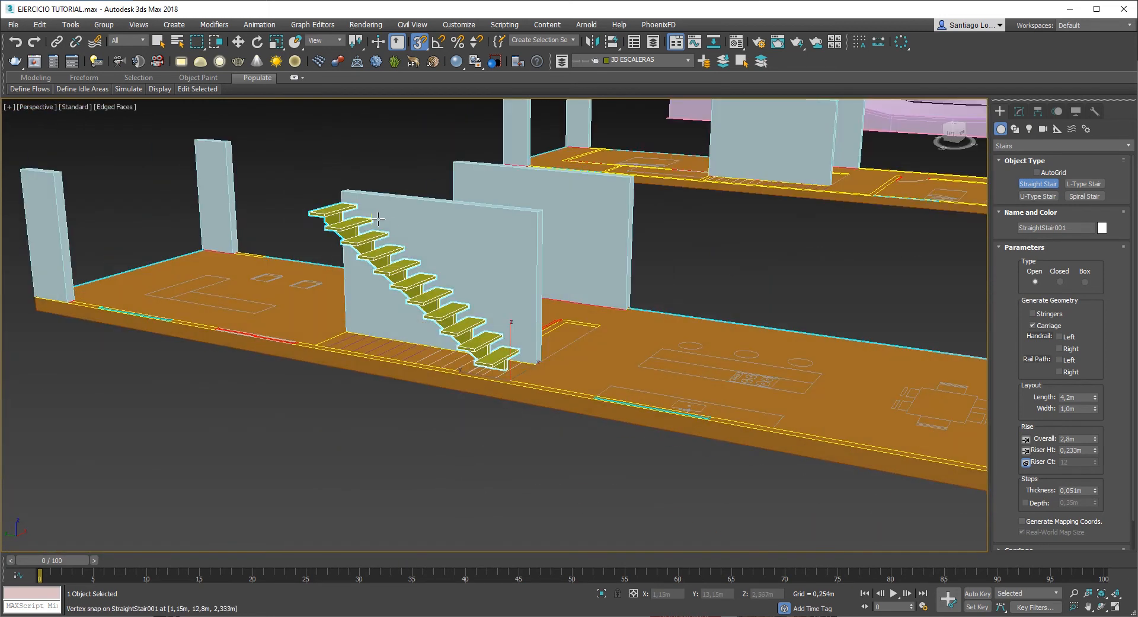
Step: Finish stair creation and shift the stair along world Y to 9.02 m to align its first tread with the plan
alt+middle_drag(380, 269, 361, 332)
scroll(415, 370, up, 5)
scroll(420, 373, down, 2)
alt+middle_drag(444, 379, 556, 422)
key(w)
key(s)
scroll(564, 398, up, 5)
scroll(517, 371, up, 2)
alt+middle_drag(498, 377, 593, 357)
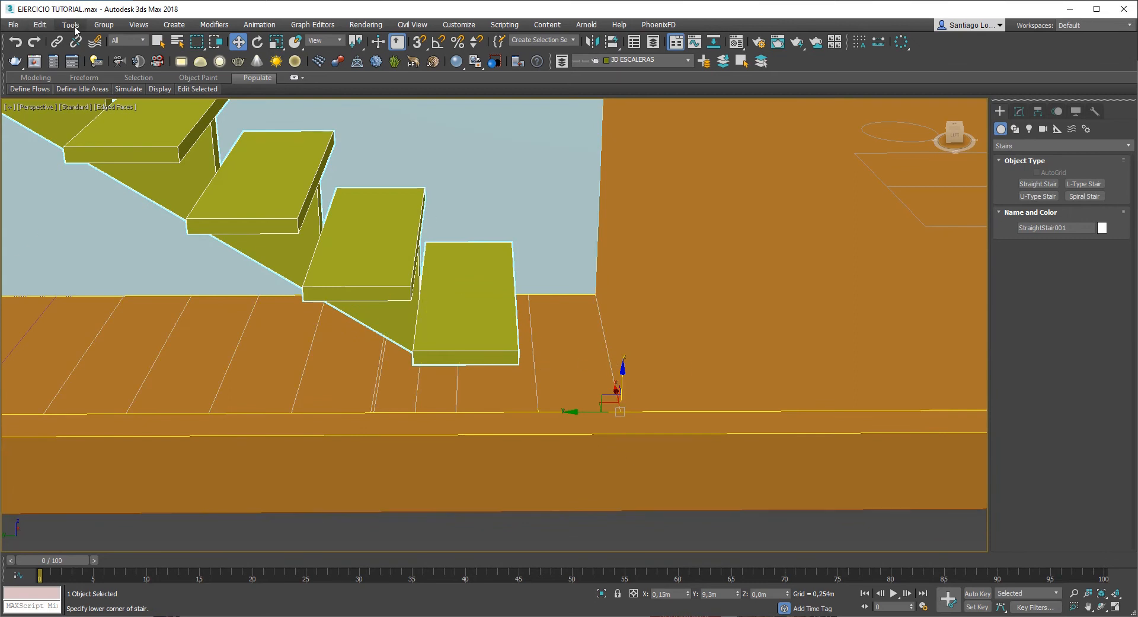
right_click(237, 41)
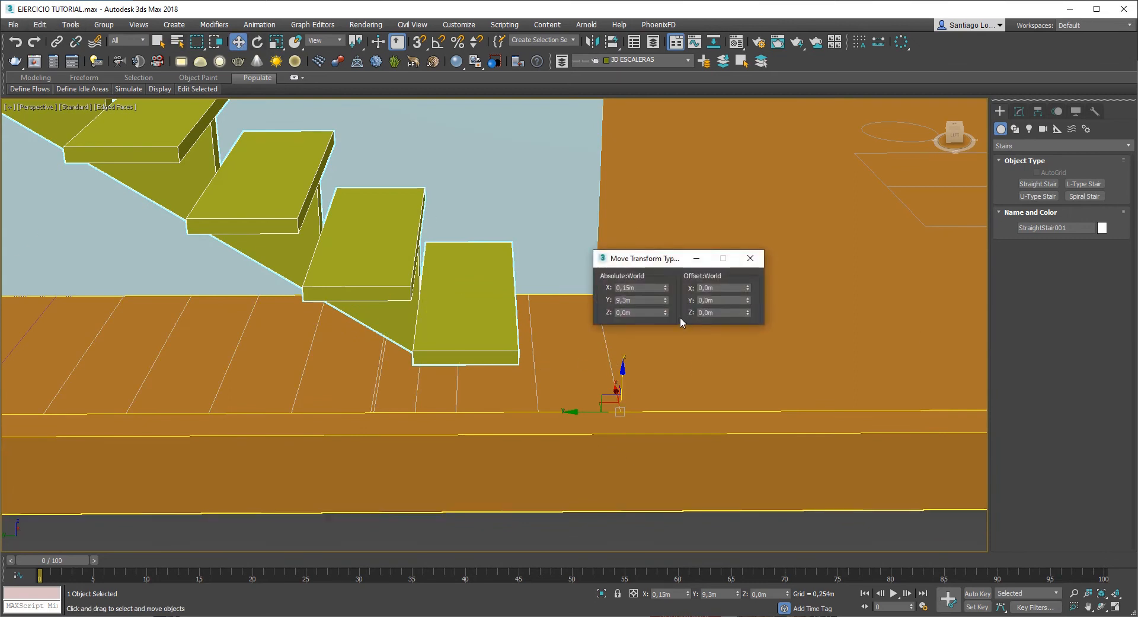
double_click(716, 300)
key(Return)
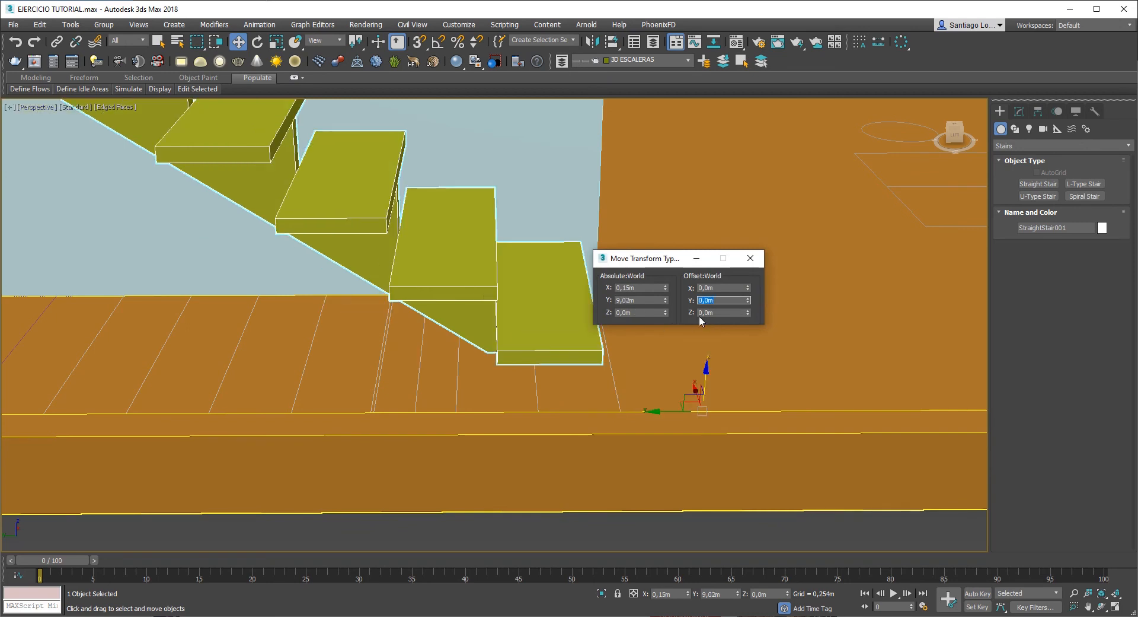
scroll(583, 359, down, 2)
alt+middle_drag(583, 359, 551, 364)
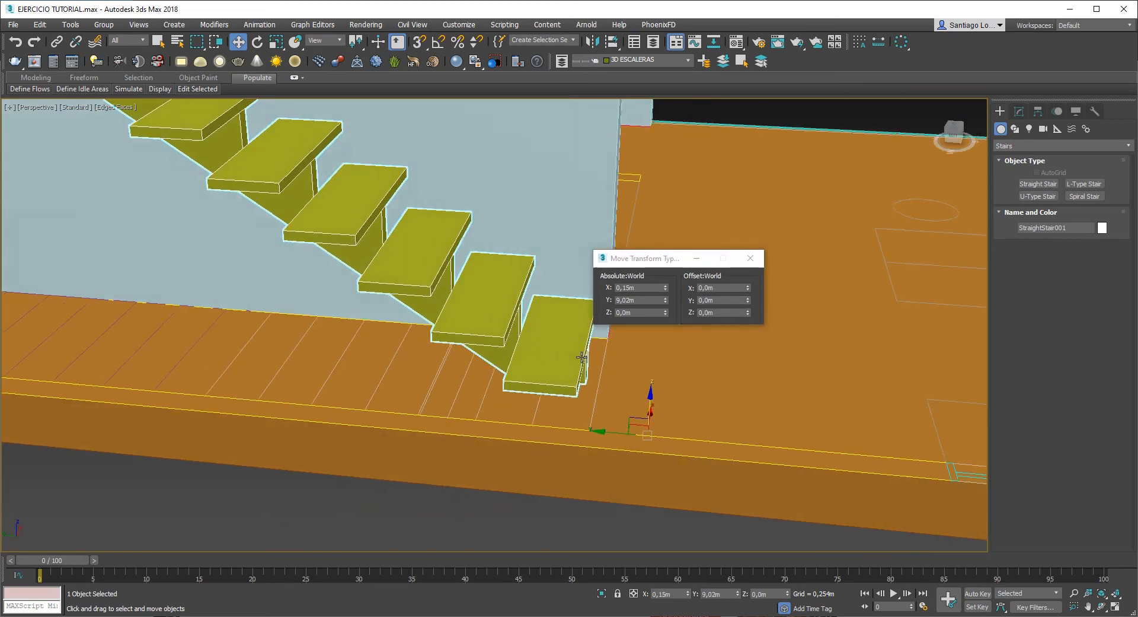
scroll(661, 335, down, 4)
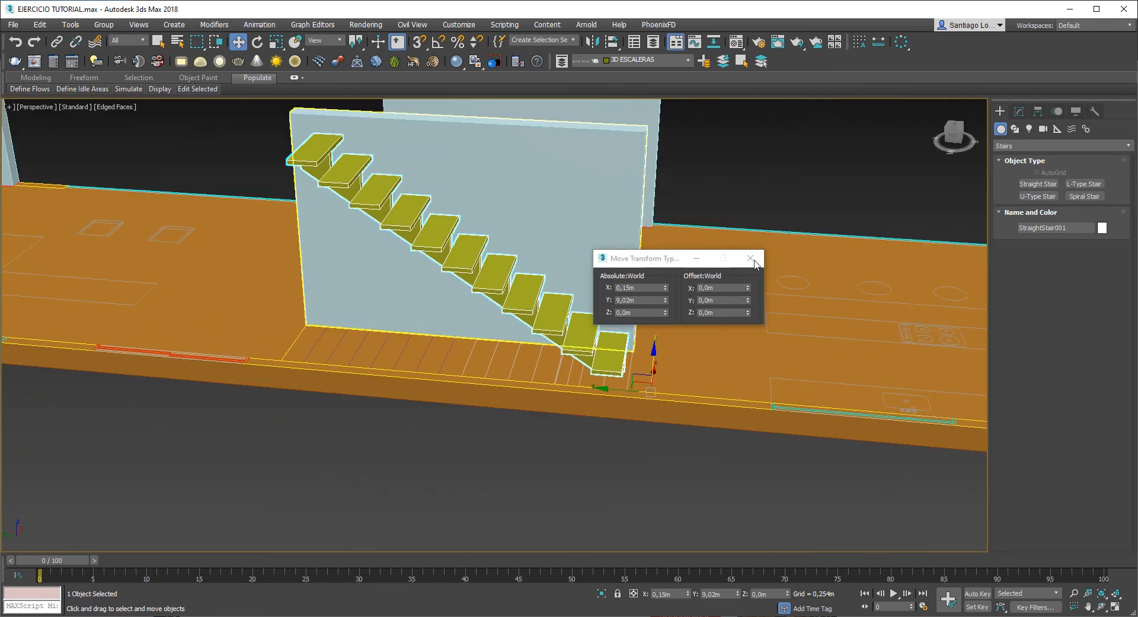
click(751, 259)
Step: Open the stair's parameters, try the Closed and Box stair types, and return to Open
alt+middle_drag(773, 262, 782, 247)
click(782, 247)
click(554, 317)
alt+middle_drag(554, 317, 569, 356)
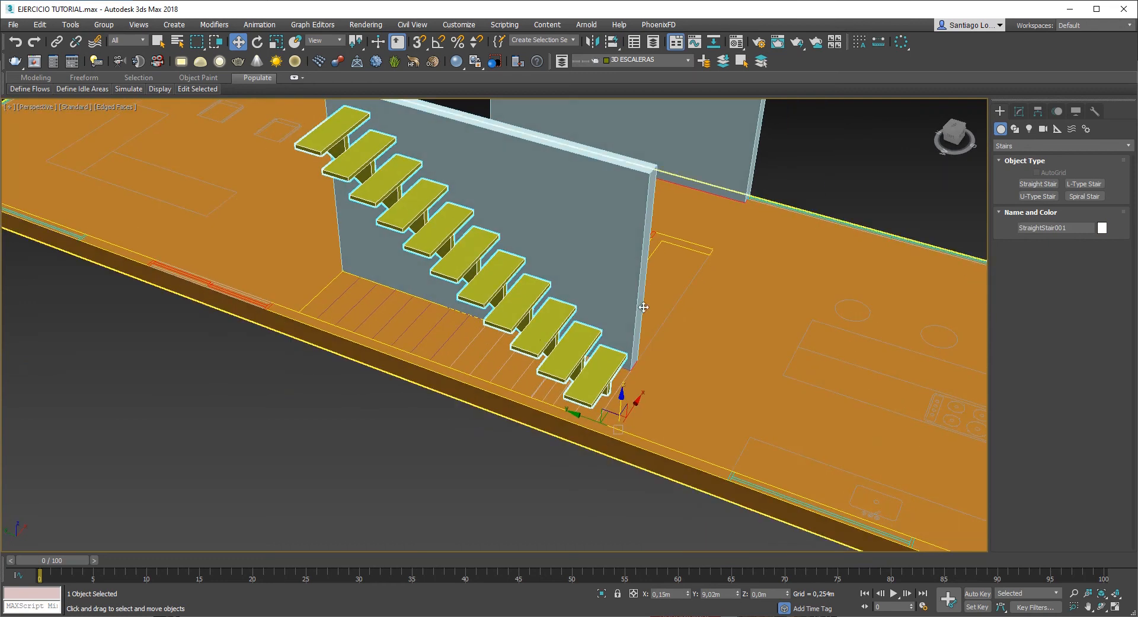
click(1019, 113)
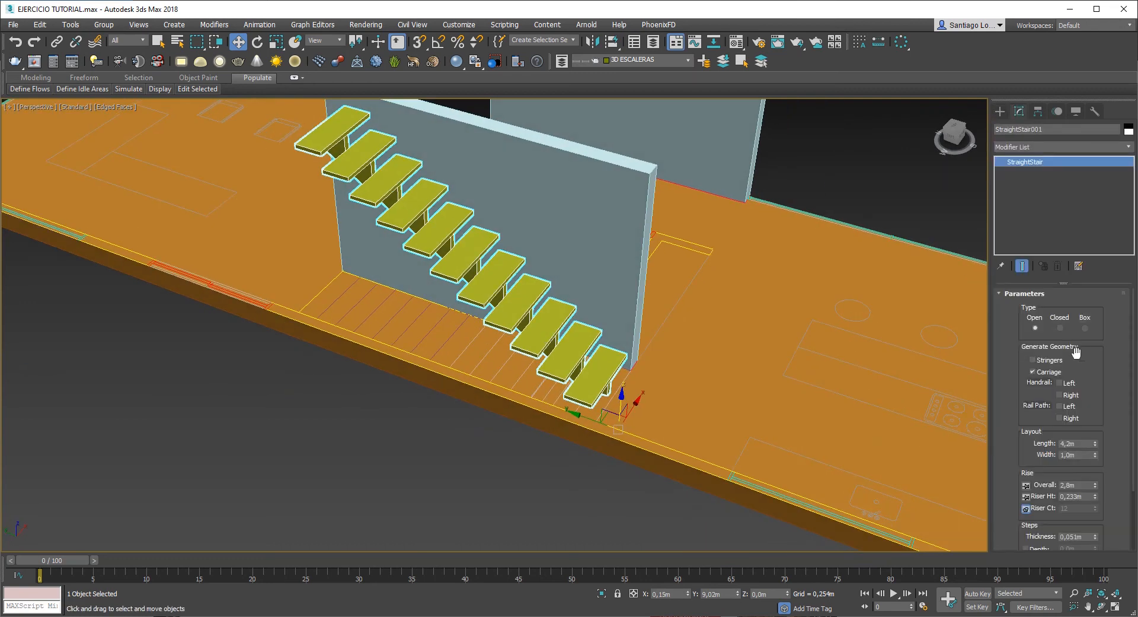
alt+middle_drag(428, 350, 436, 328)
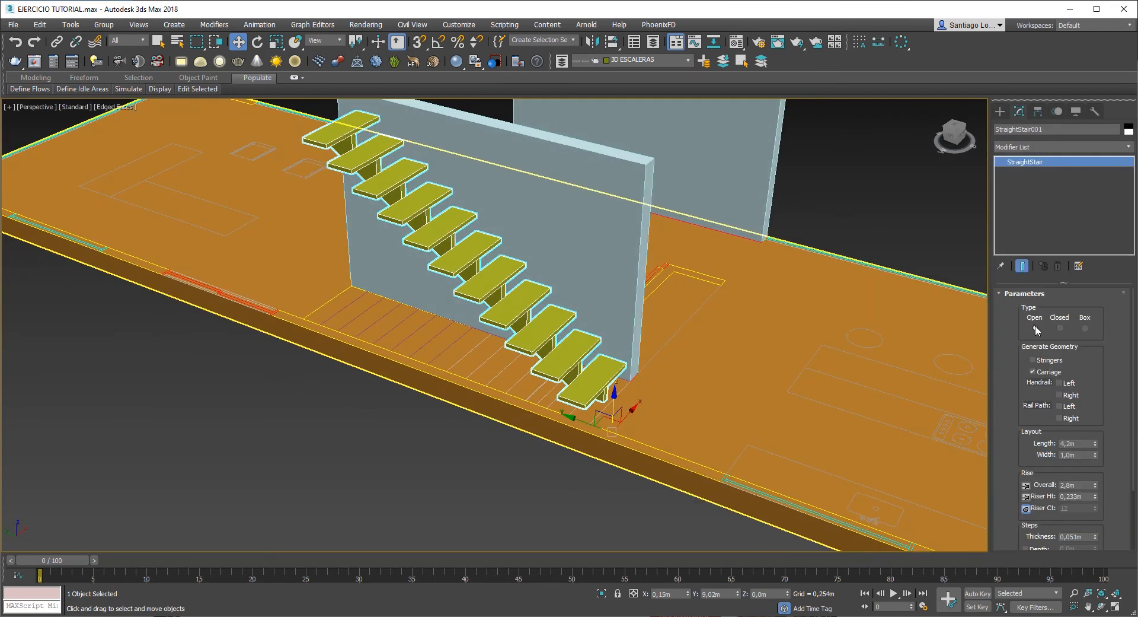
alt+middle_drag(544, 356, 657, 315)
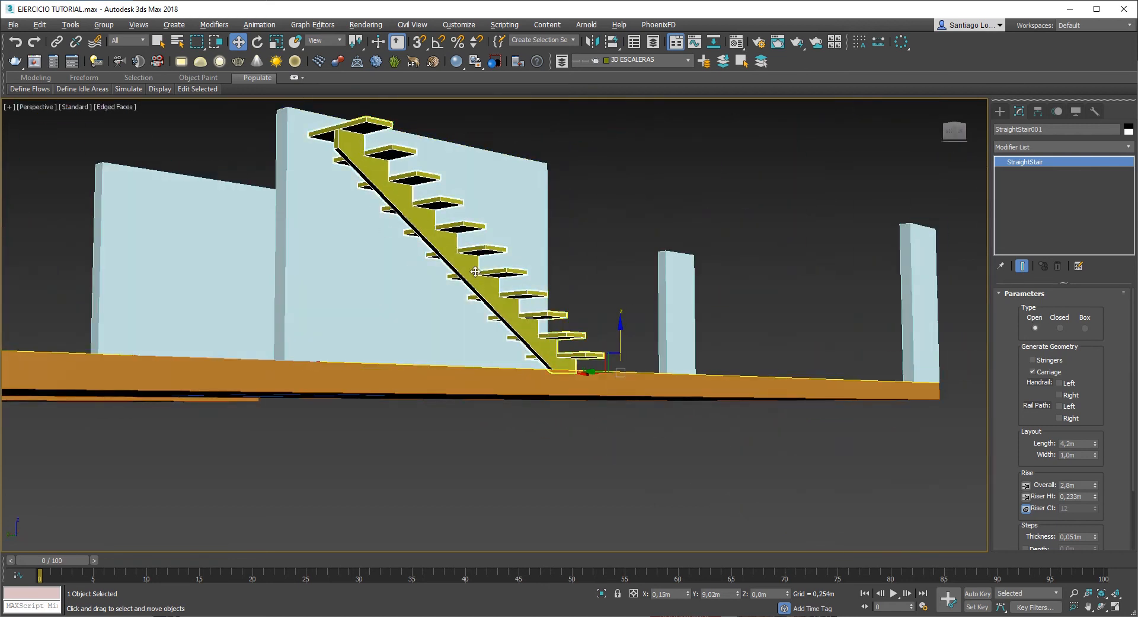
alt+middle_drag(476, 271, 564, 401)
click(1060, 328)
click(1085, 327)
click(564, 401)
click(437, 336)
alt+middle_drag(625, 419, 561, 396)
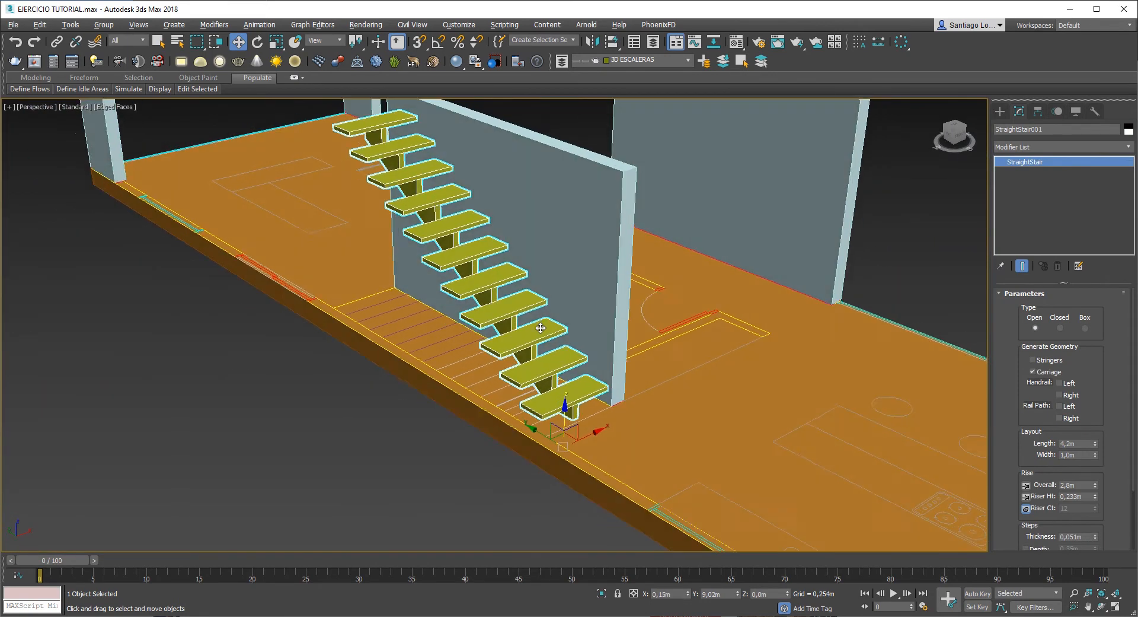
alt+middle_drag(541, 327, 579, 393)
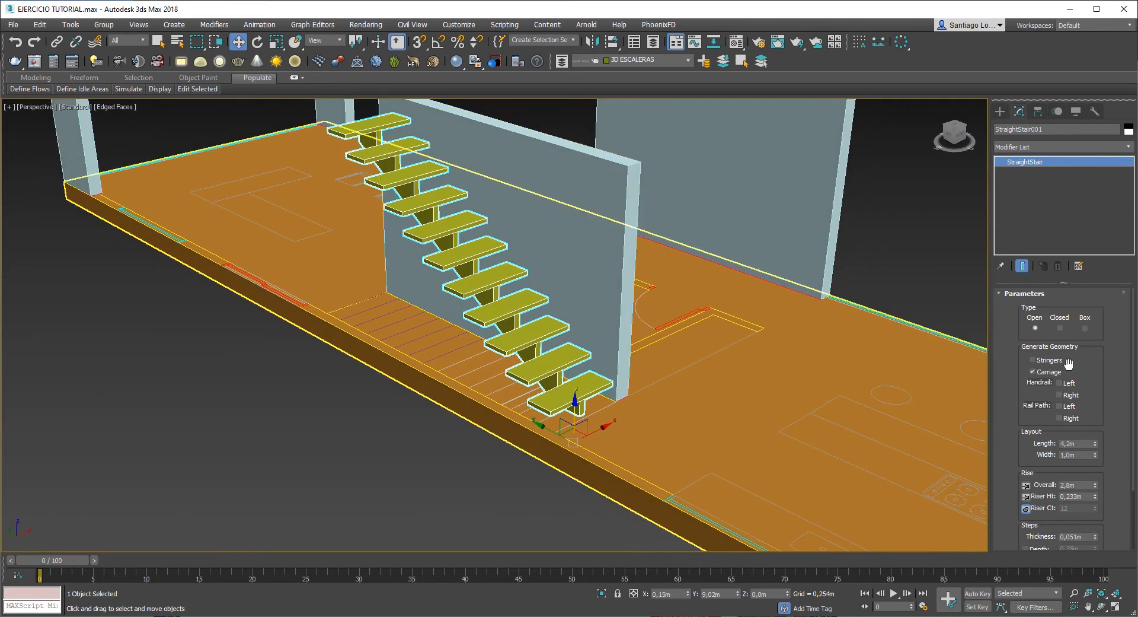
Step: Try the stair with stringers and toggle its carriage, leaving only the carriage enabled
click(1033, 359)
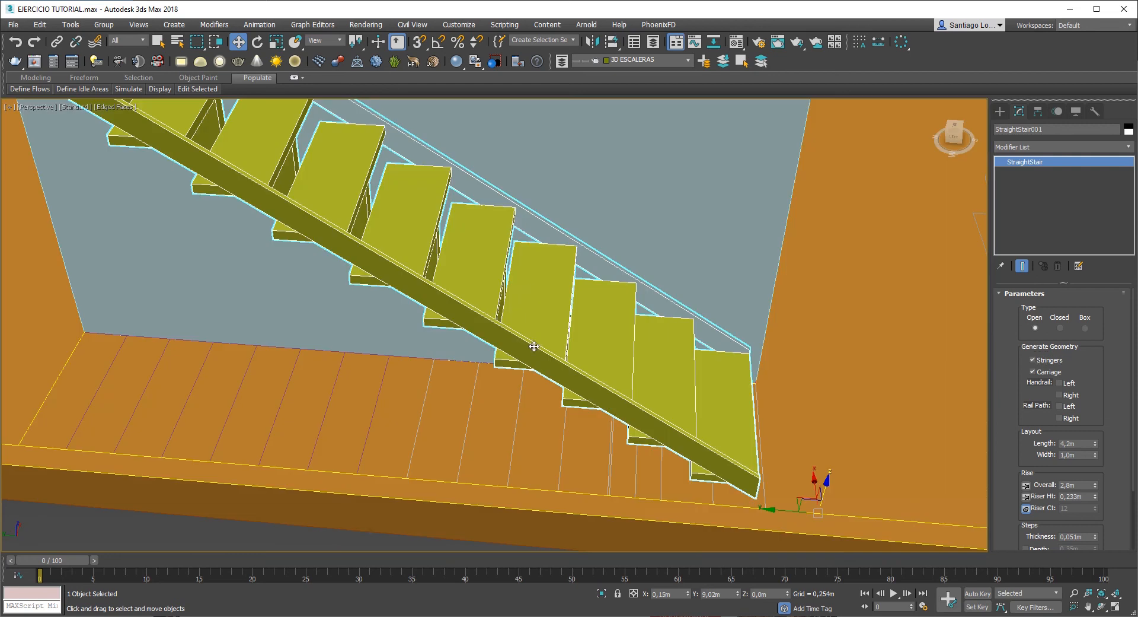
scroll(559, 366, down, 2)
alt+middle_drag(682, 351, 598, 369)
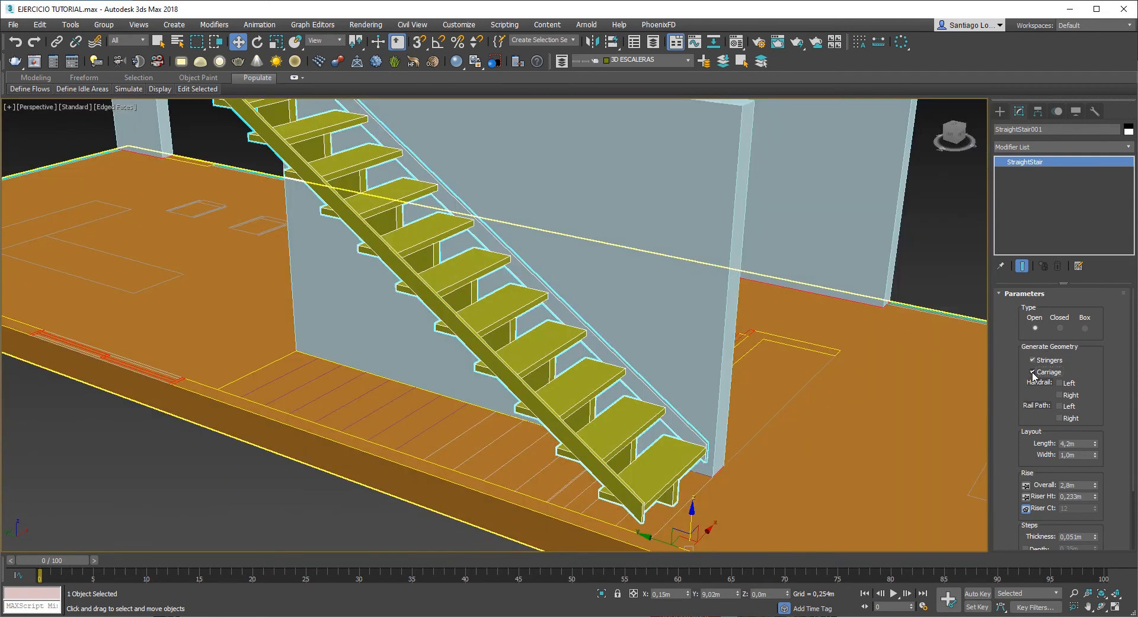
click(1032, 372)
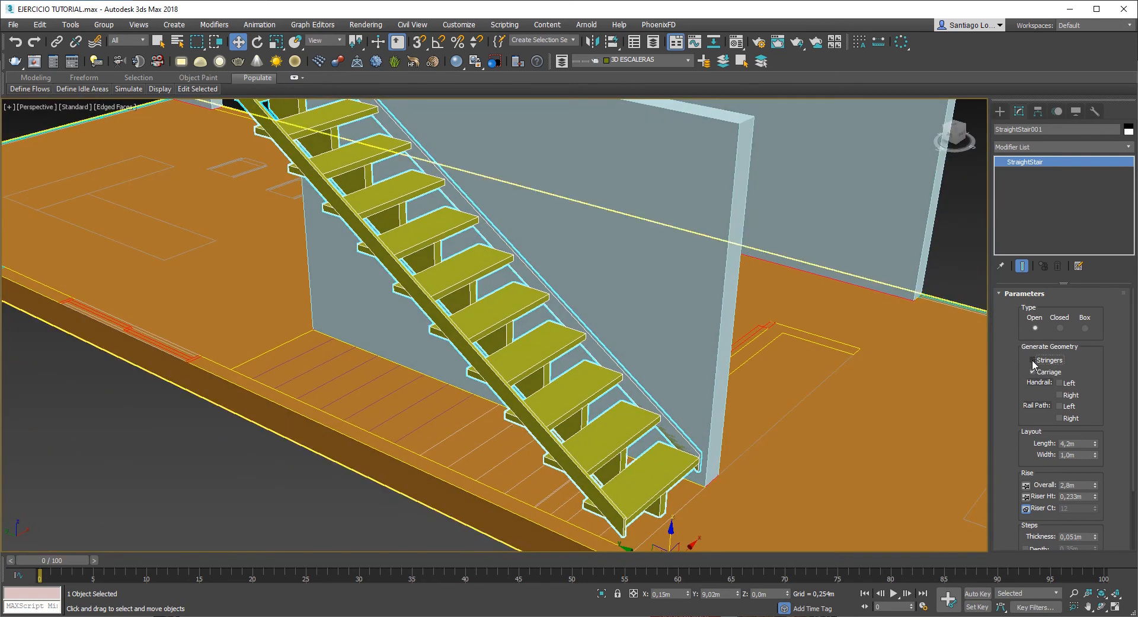
click(1032, 360)
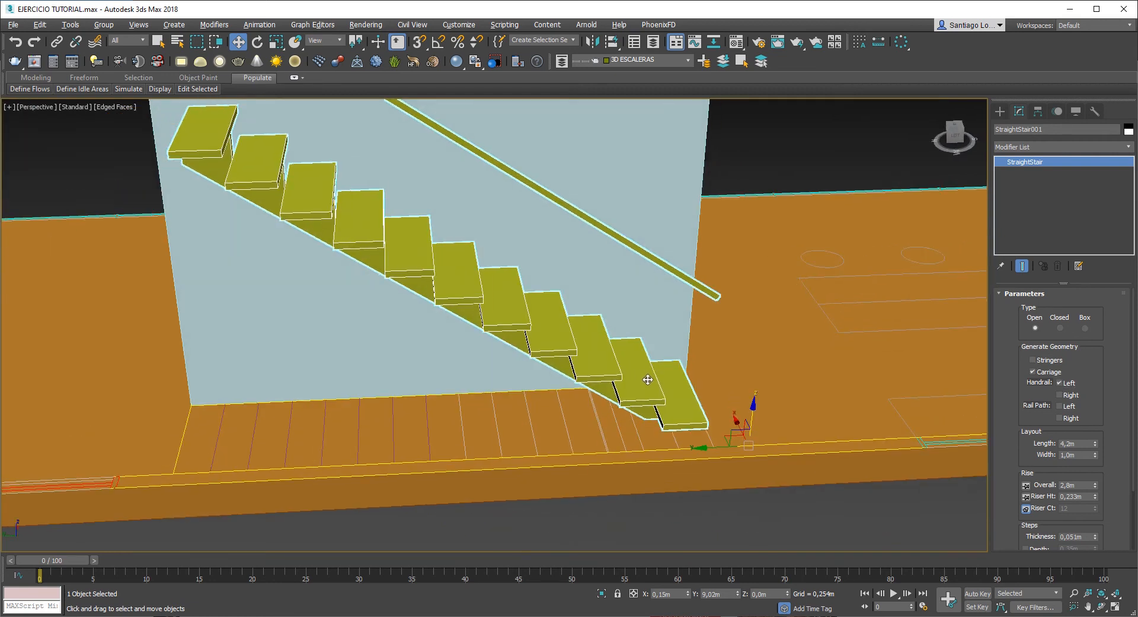
Step: Generate the stair's left and right rail paths without handrails, and select the right rail path
click(1074, 418)
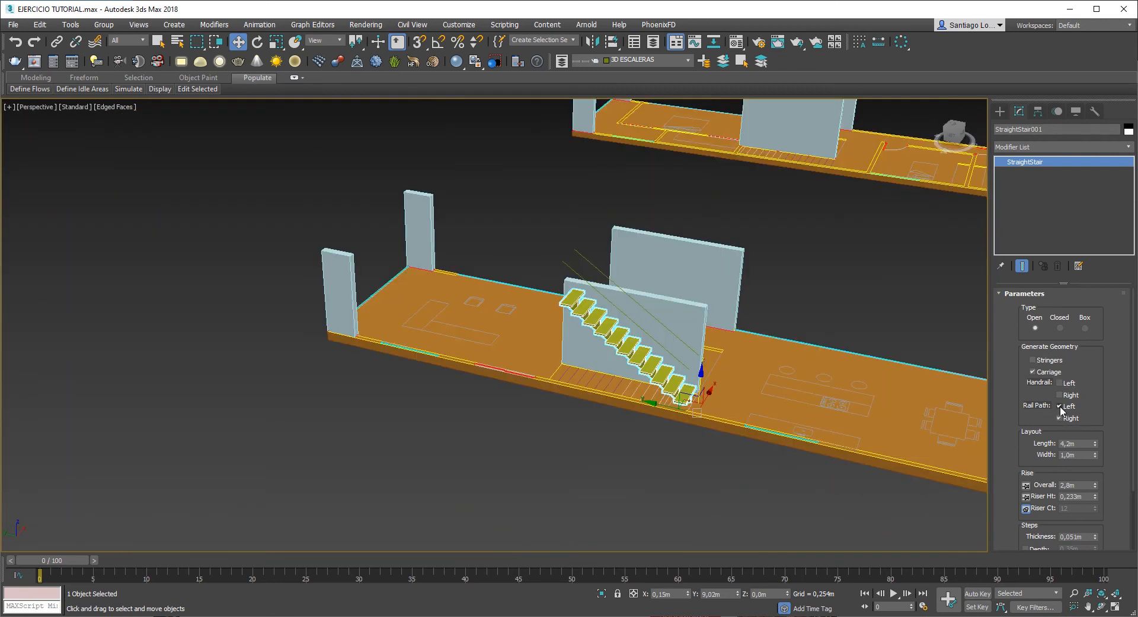
scroll(678, 338, up, 5)
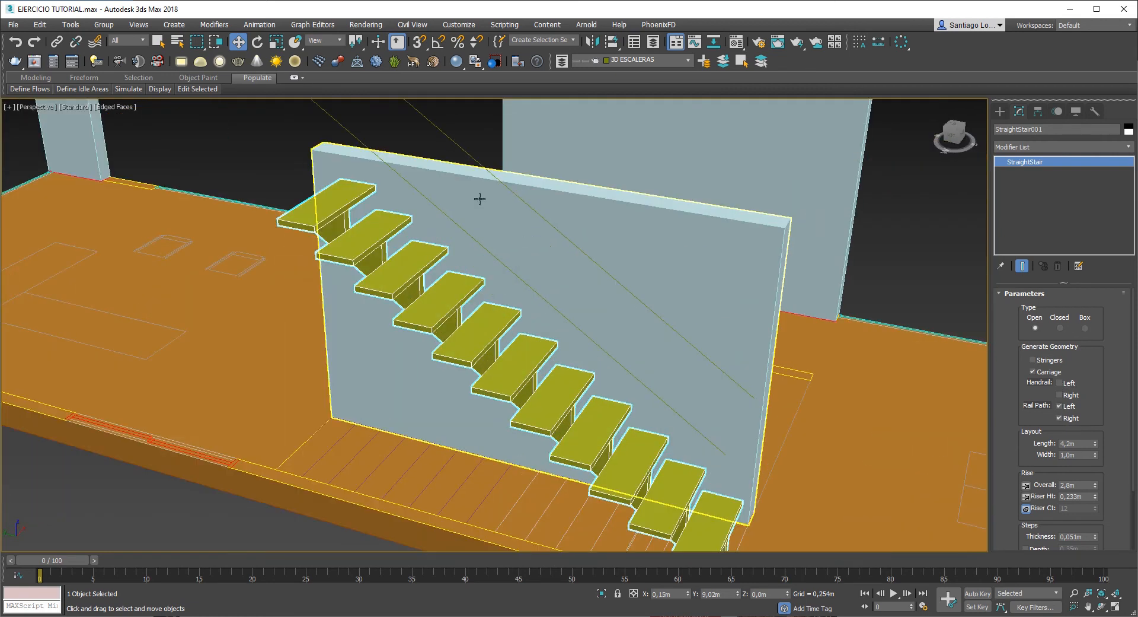
click(462, 147)
alt+middle_drag(517, 326, 501, 290)
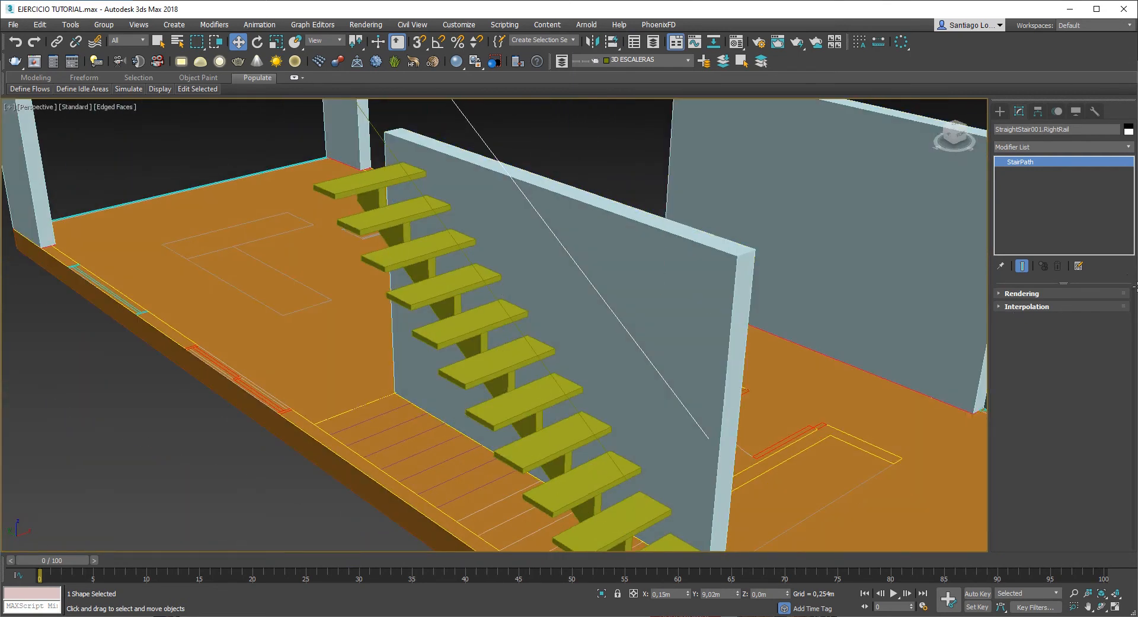
scroll(524, 230, down, 3)
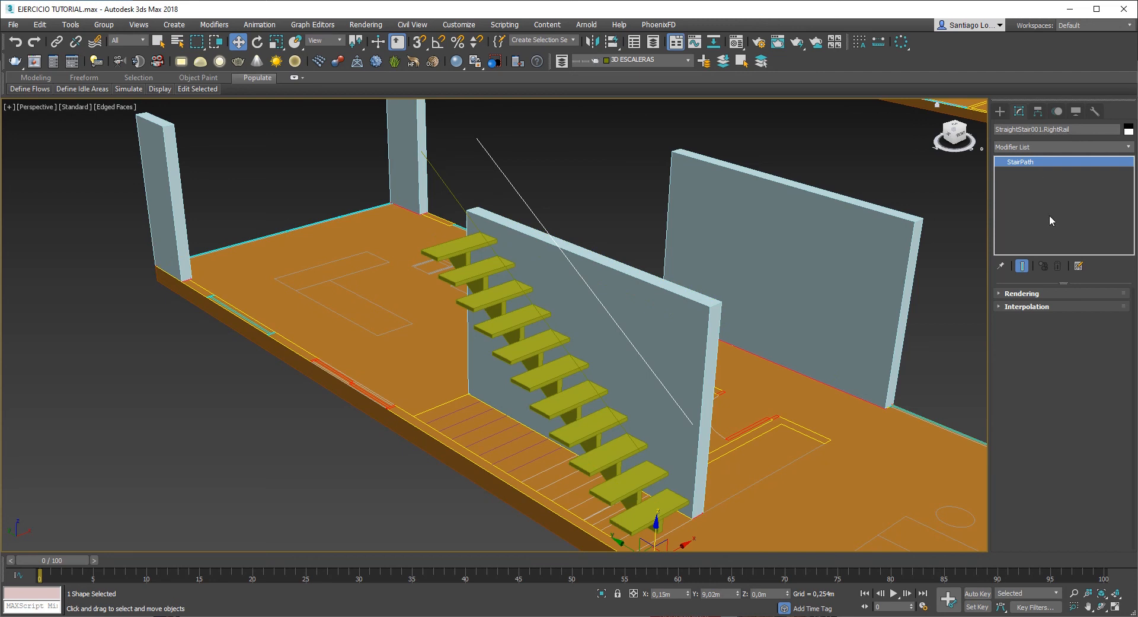
Step: Show the right rail path as renderable geometry in the viewport and set its radial thickness to 0,033m
click(1022, 294)
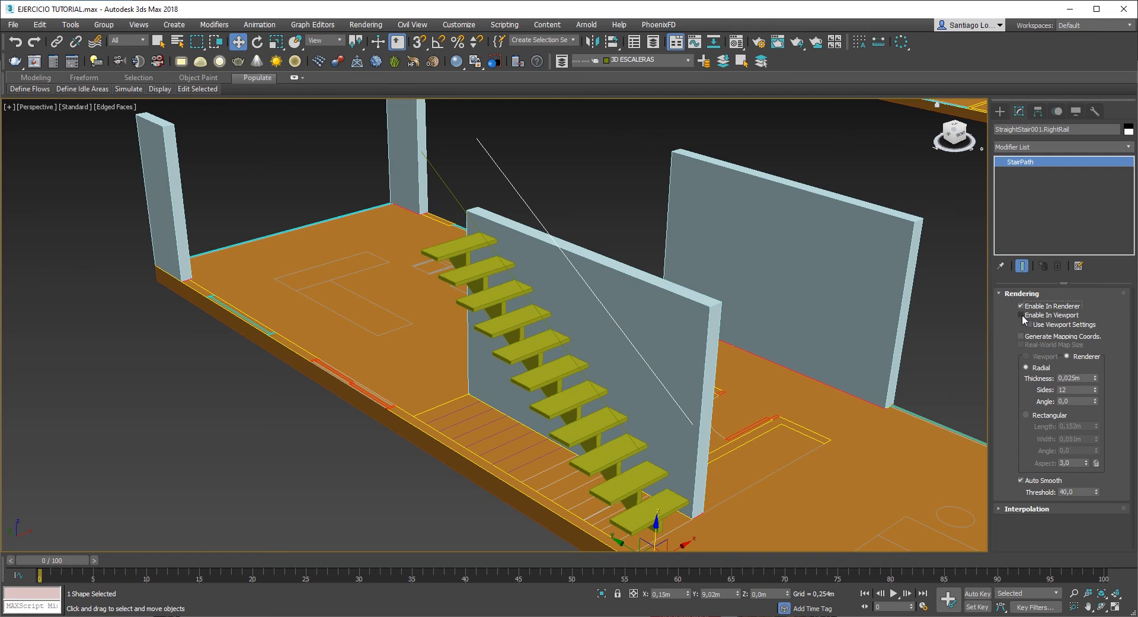
click(1021, 315)
scroll(694, 416, up, 5)
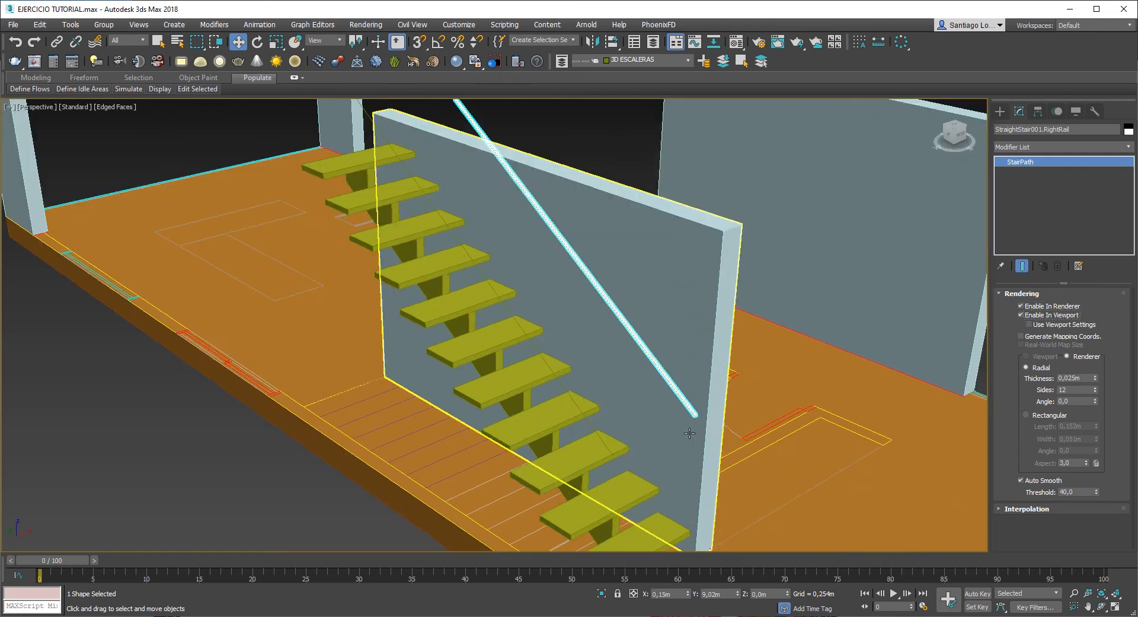
scroll(695, 416, up, 4)
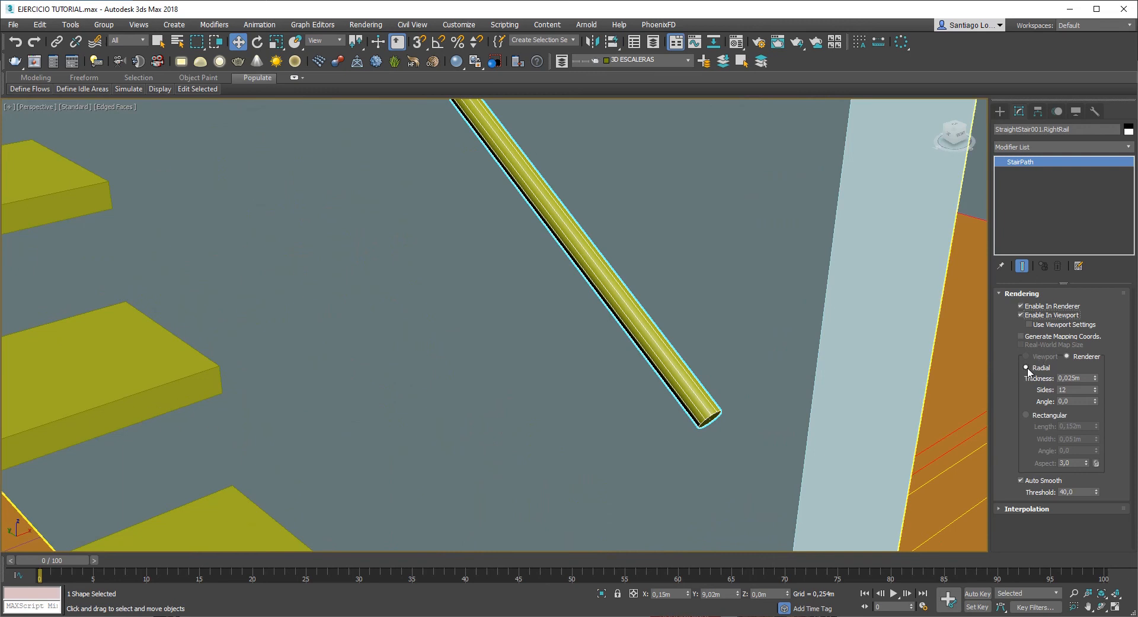
mouse_move(1095, 377)
mouse_down()
mouse_move(1093, 309)
mouse_move(1050, 156)
mouse_move(1079, 391)
mouse_up()
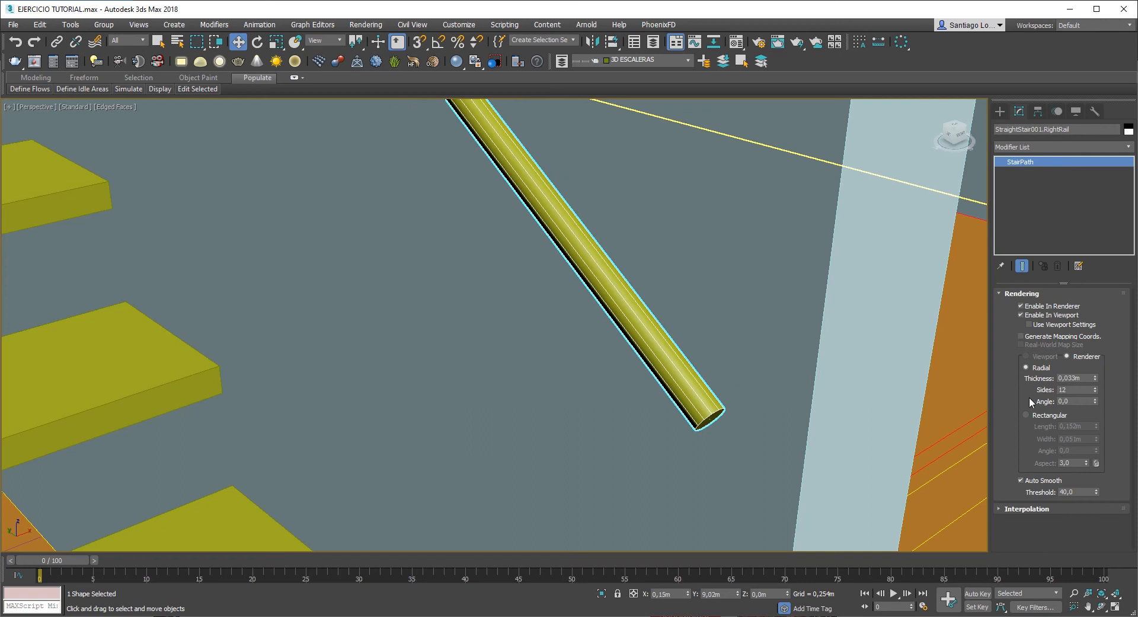
Step: Switch the right rail path to a rectangular section with length 0,019m and width 0,022m
click(1026, 415)
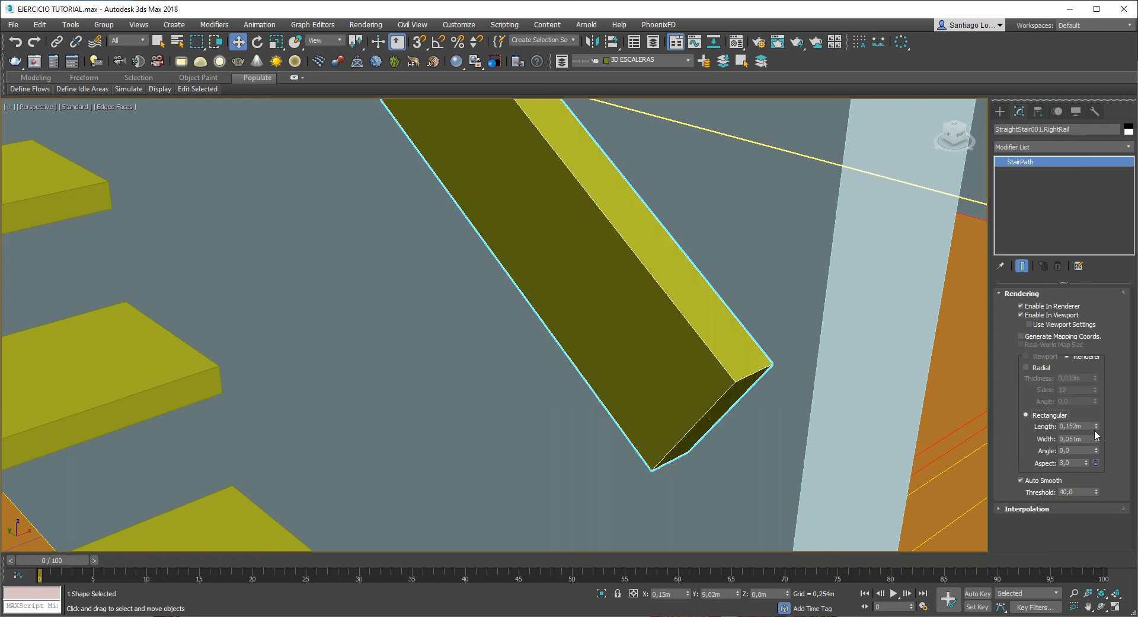
drag(1096, 429, 960, 30)
scroll(599, 453, down, 2)
scroll(599, 453, down, 3)
alt+middle_drag(598, 453, 549, 399)
scroll(354, 285, up, 1)
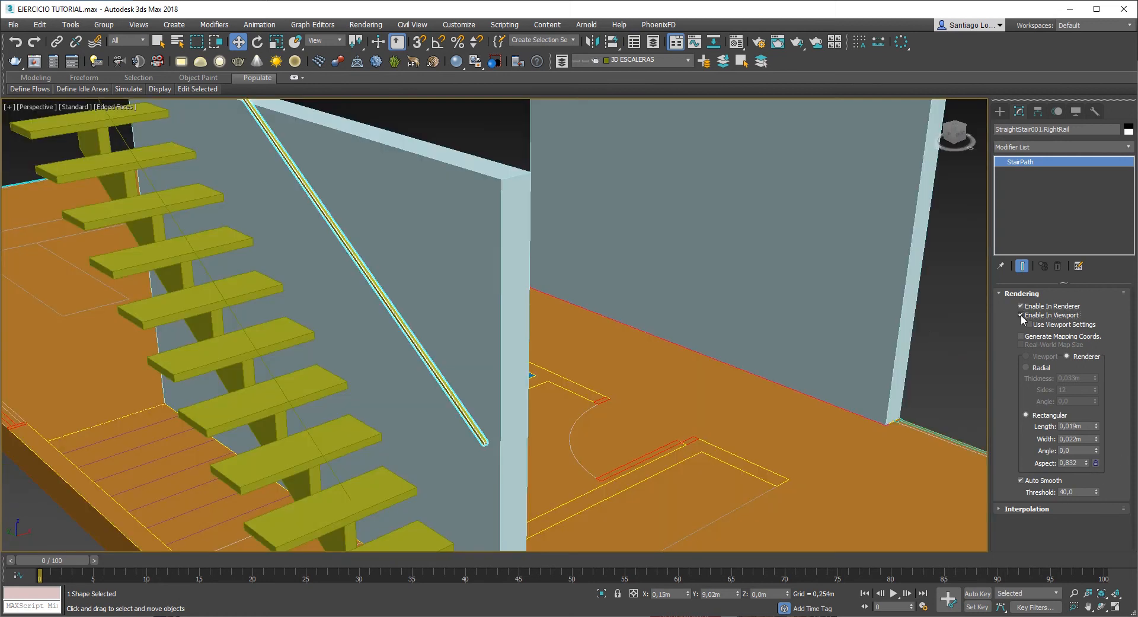
Step: Turn off the rail path's rendering, then replace the stair's left and right rail paths with left and right handrails
click(1021, 314)
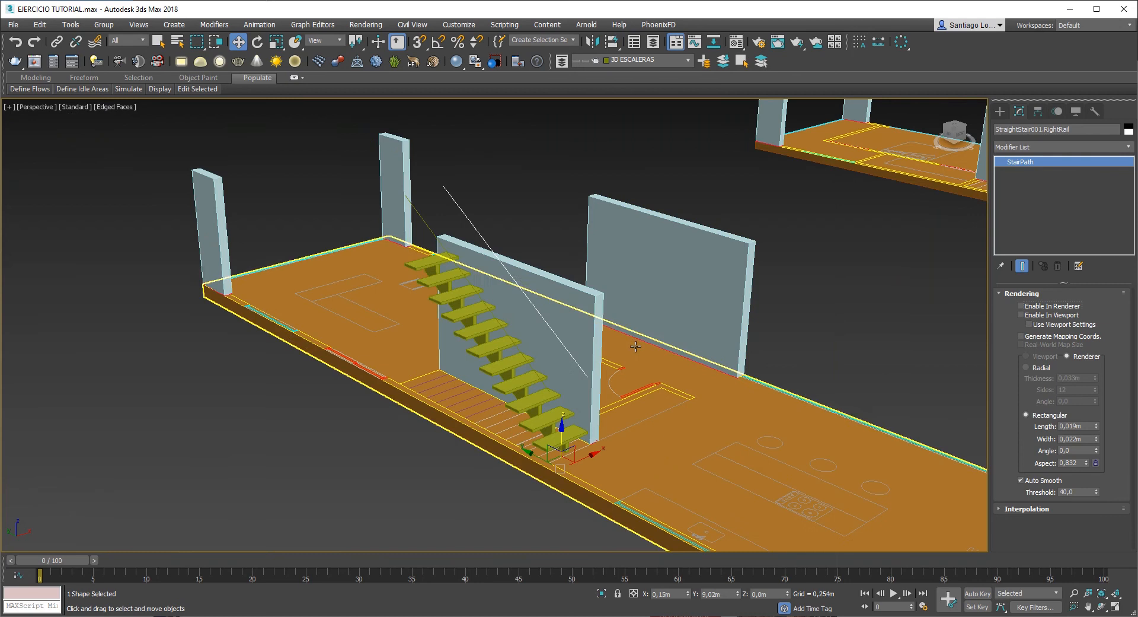
click(578, 225)
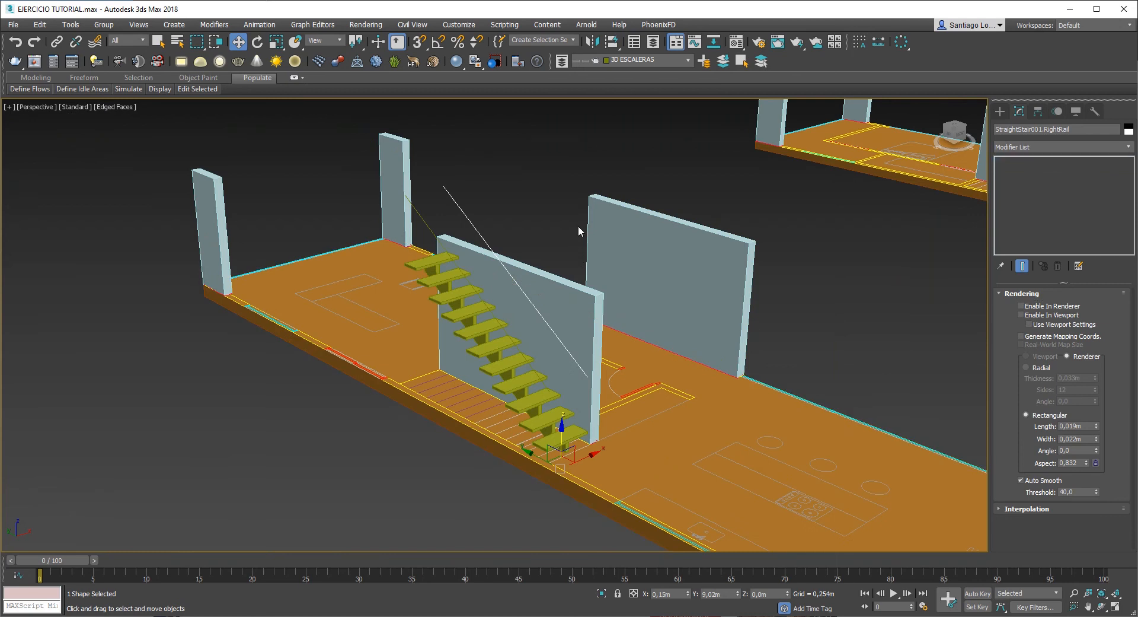
click(475, 302)
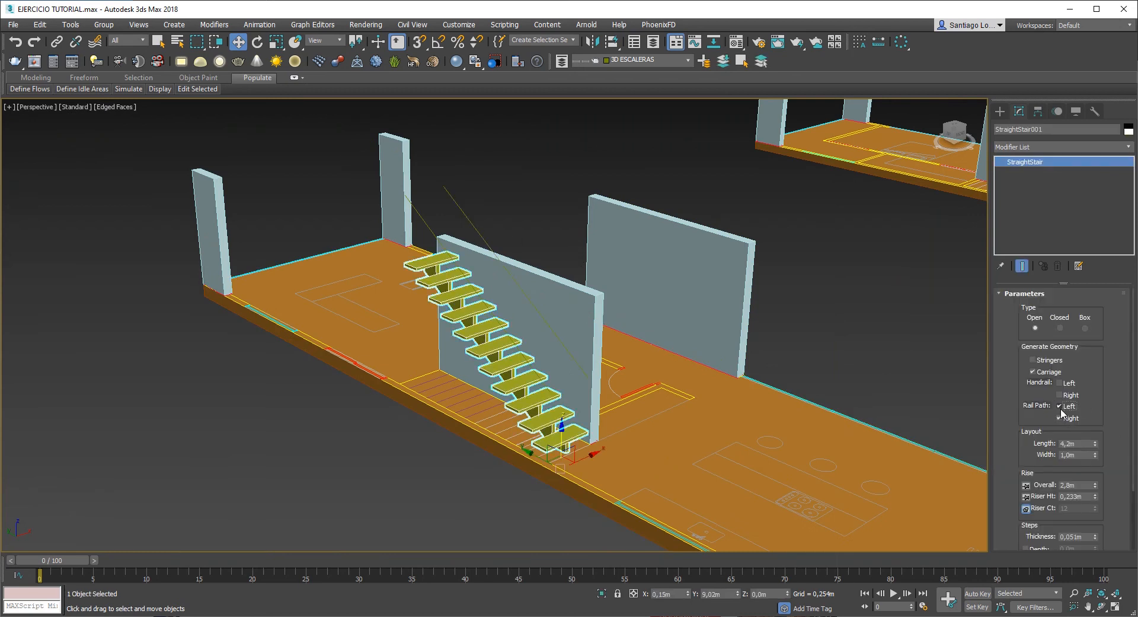
click(1060, 382)
click(1060, 394)
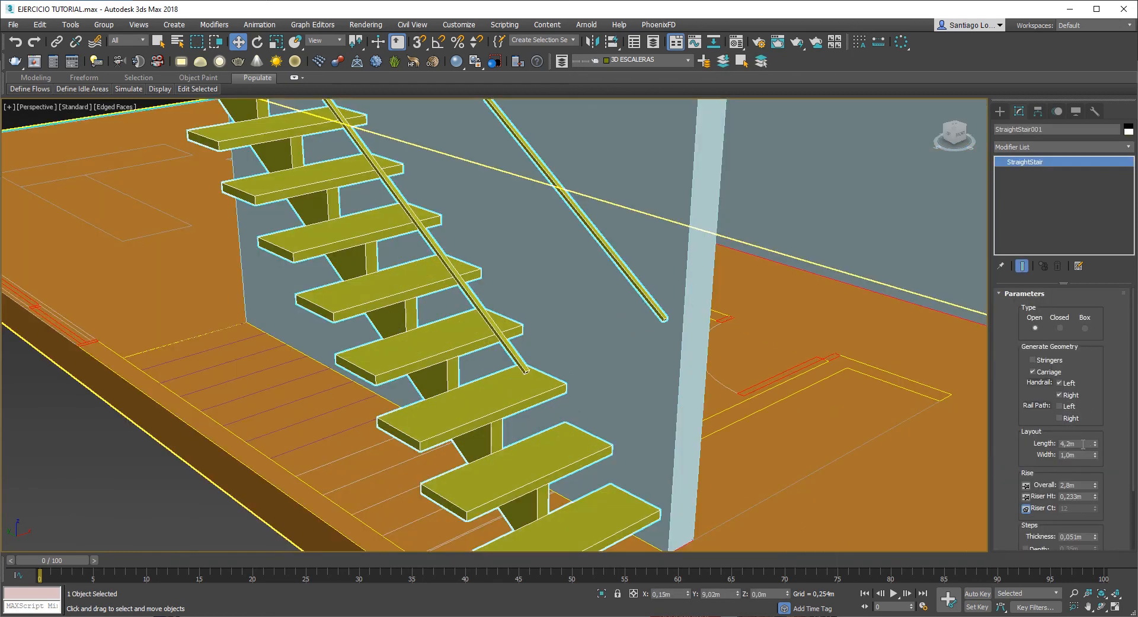
Step: Examine the stair's layout length and width settings against the treads drawn on the floor plan
scroll(1058, 451, down, 1)
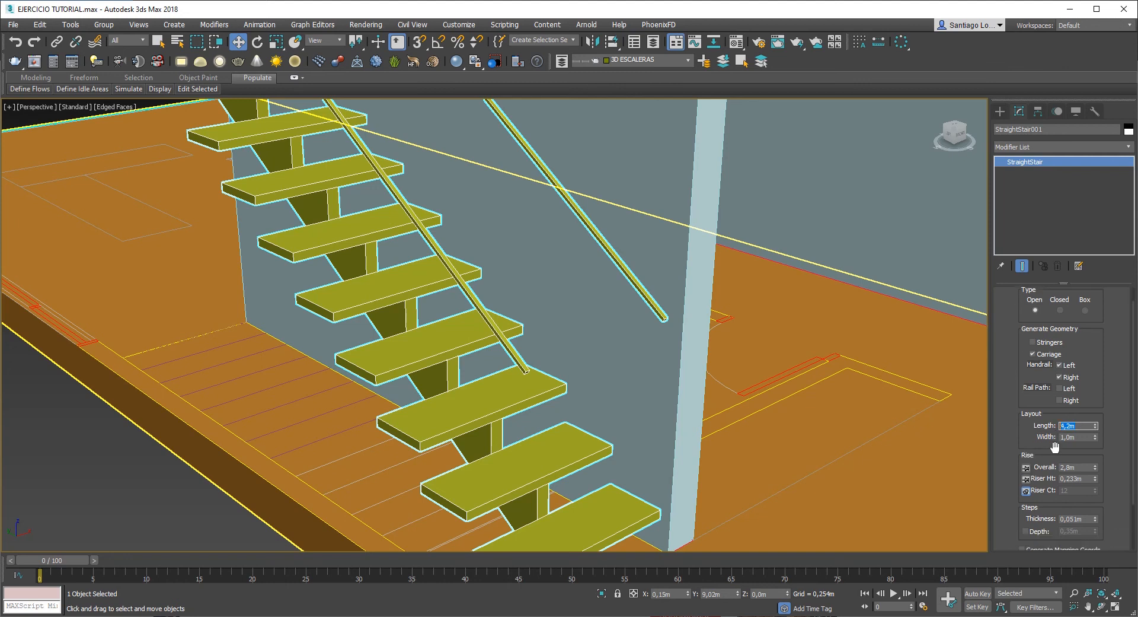
scroll(521, 427, down, 3)
alt+middle_drag(467, 422, 599, 433)
drag(1082, 437, 1022, 437)
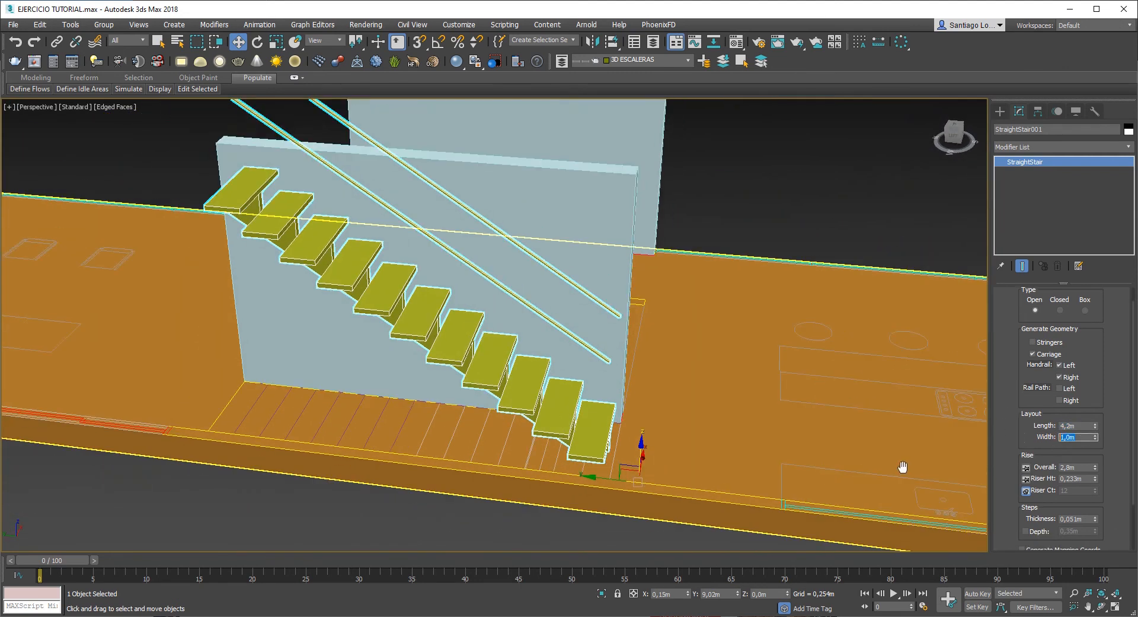
mouse_move(448, 359)
alt+middle_down()
mouse_move(353, 388)
mouse_move(457, 377)
alt+middle_up()
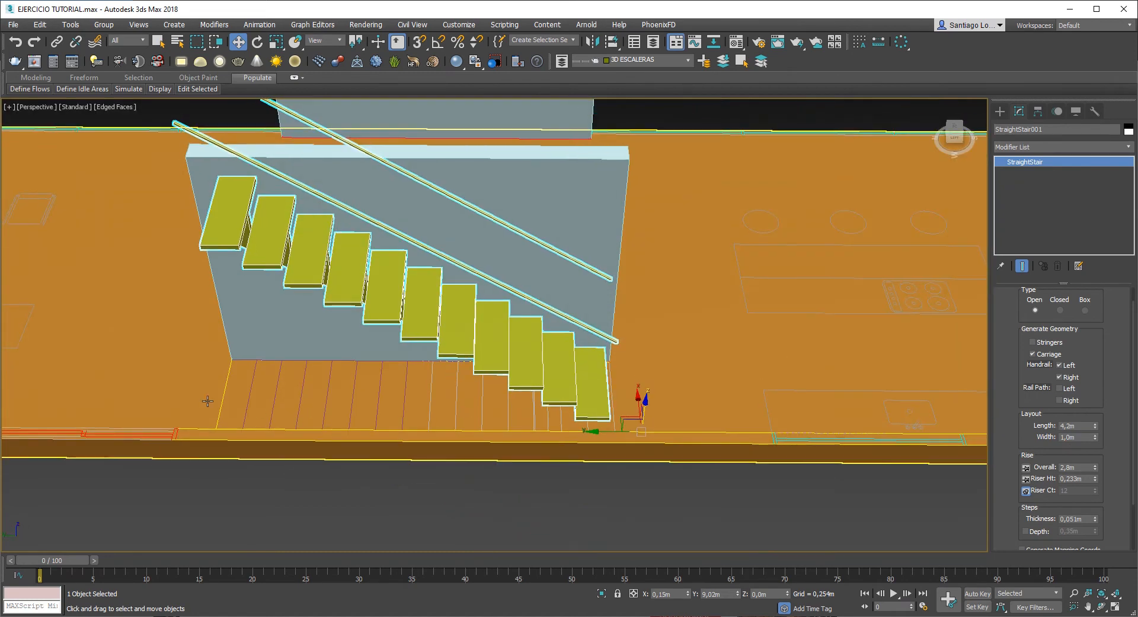
alt+middle_drag(208, 400, 371, 363)
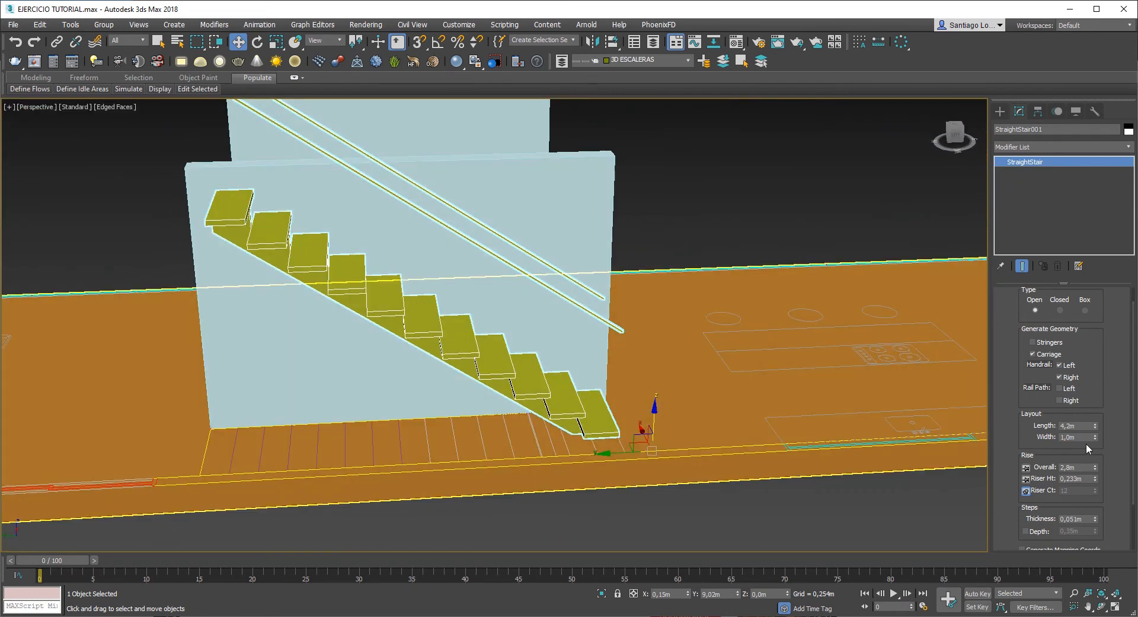
Step: Try changing the stair's overall rise, cancel it, and re-enter the riser height as 0,233m
drag(1095, 467, 1070, 413)
right_click(1070, 413)
double_click(1076, 468)
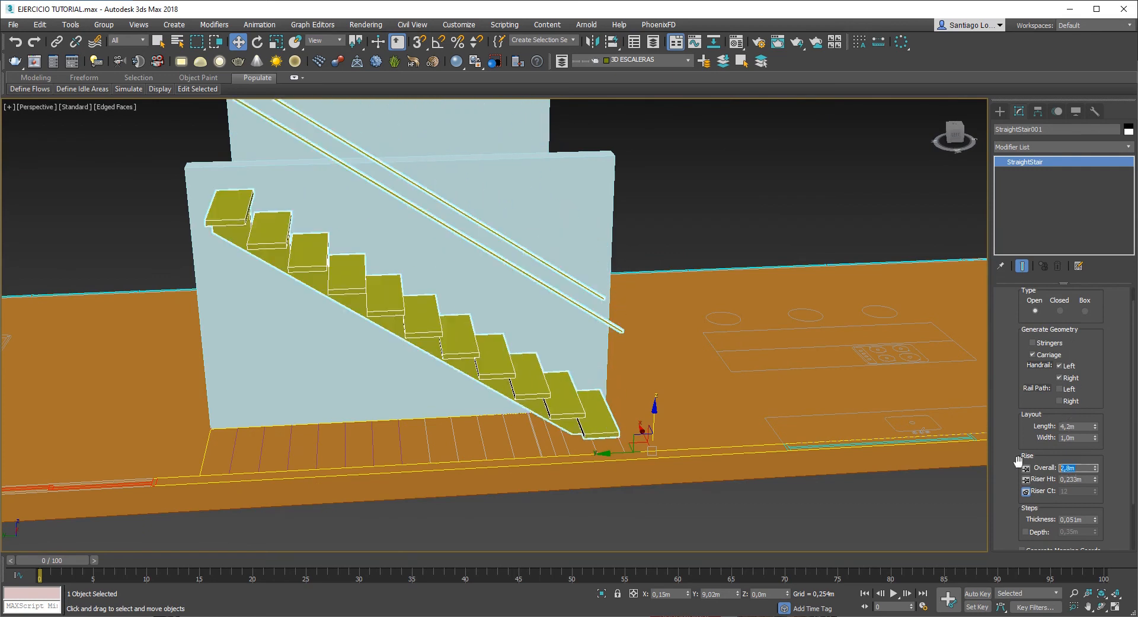
click(1076, 479)
click(1041, 485)
click(1088, 480)
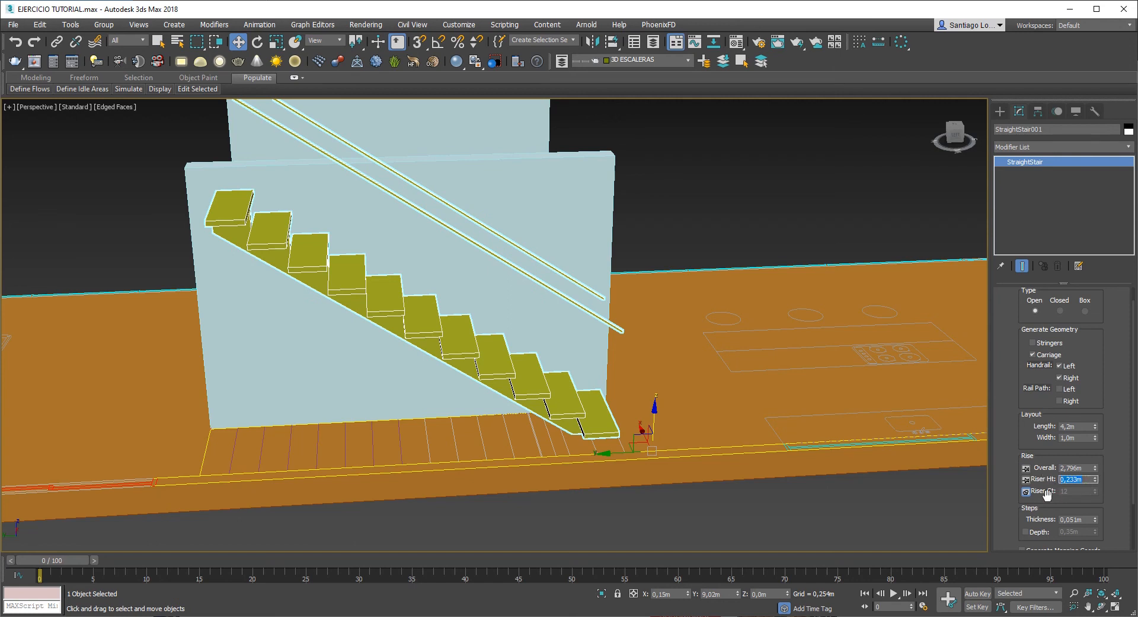
click(1080, 494)
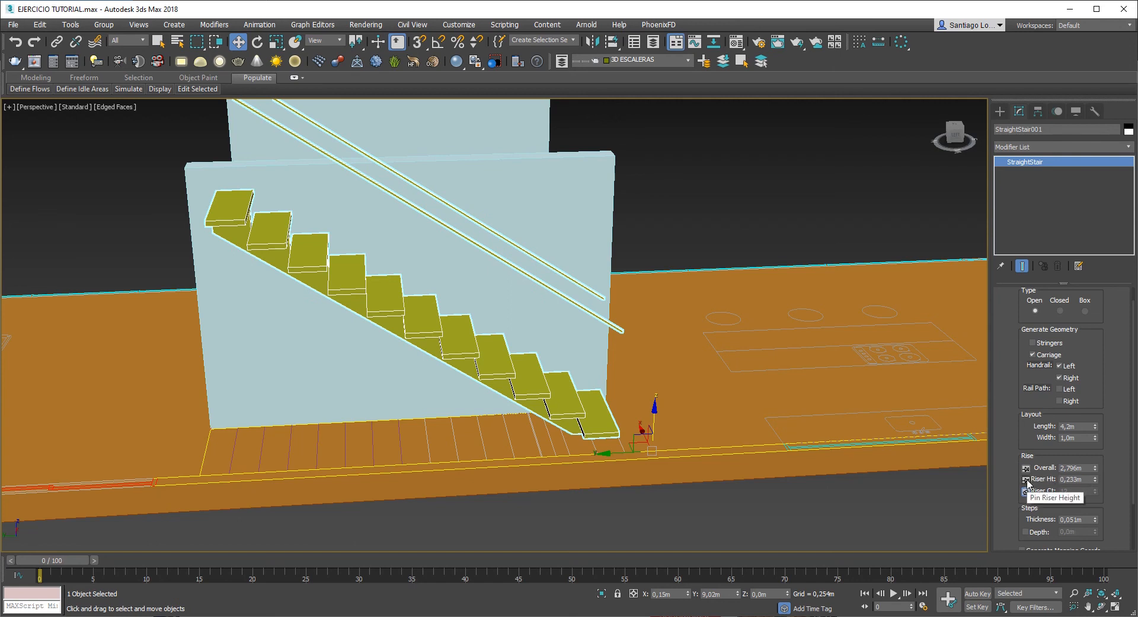
Step: Pin the riser height, set the riser count to 14, and pin the riser count again
click(1027, 480)
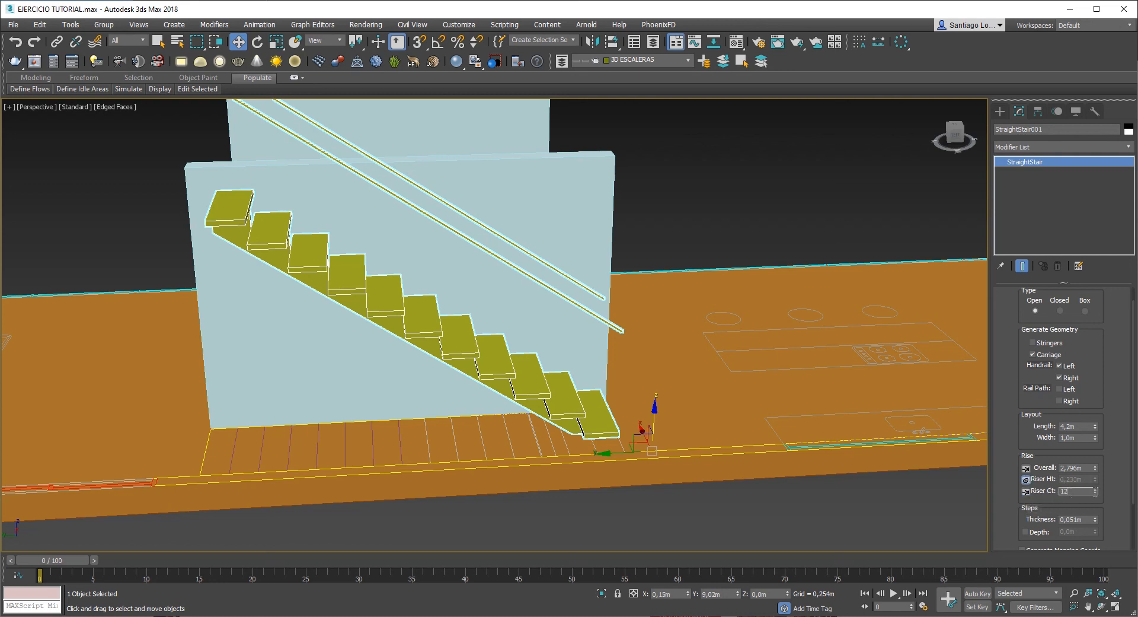
drag(1095, 487, 1094, 493)
scroll(626, 413, down, 5)
scroll(622, 409, up, 5)
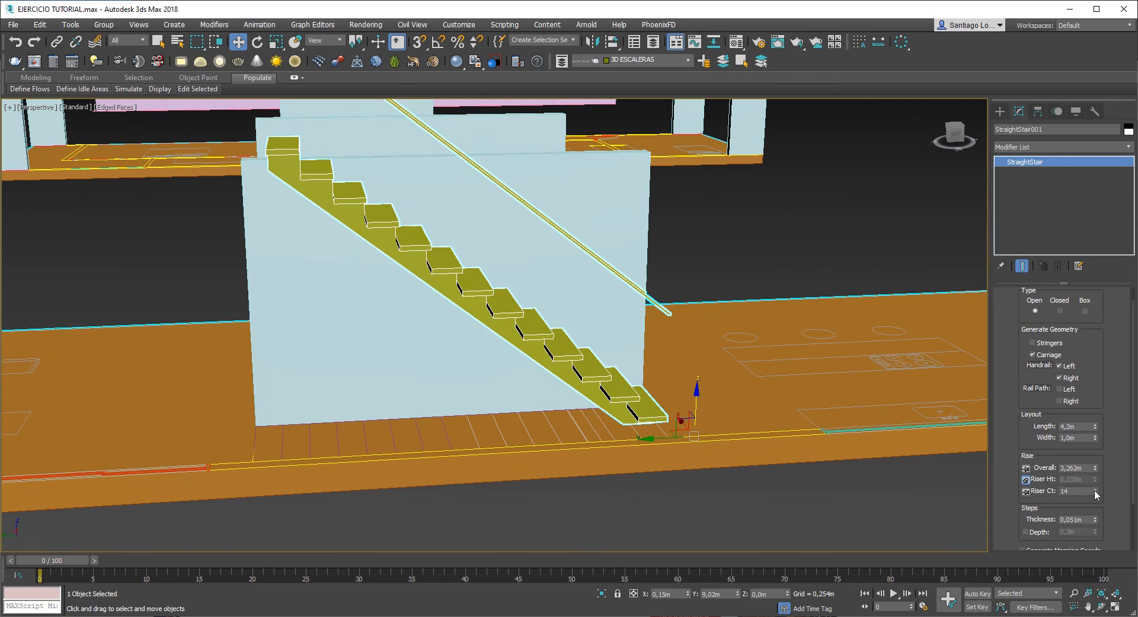
click(1026, 491)
double_click(1089, 479)
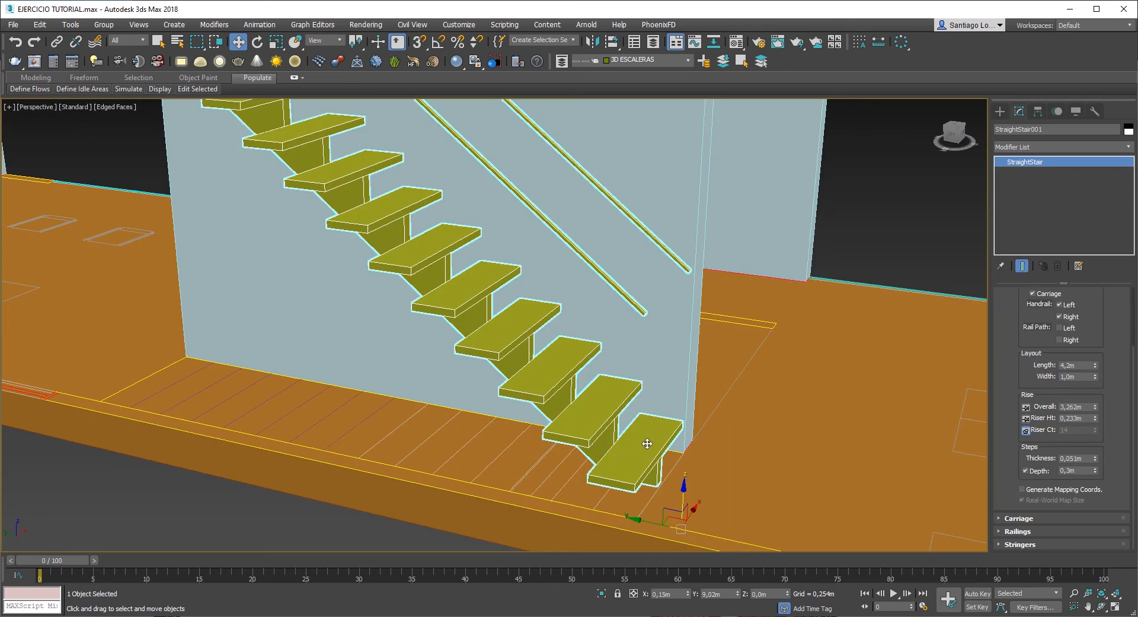
Step: Try a step depth of 1,248m and undo it
click(1080, 470)
drag(1097, 472, 1050, 282)
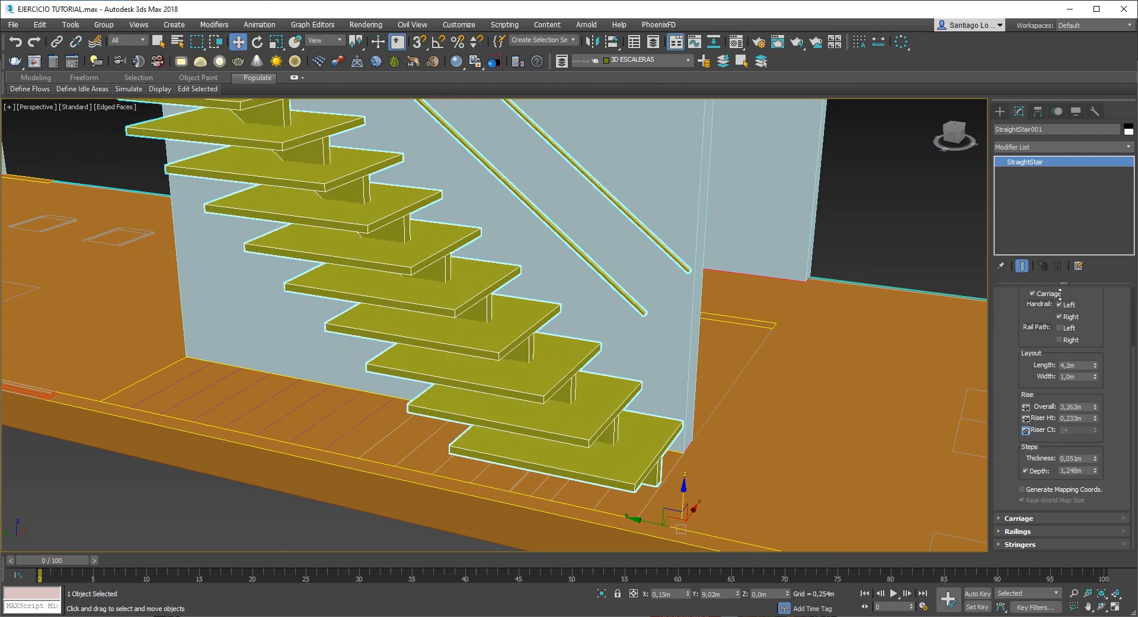
key(ctrl+z)
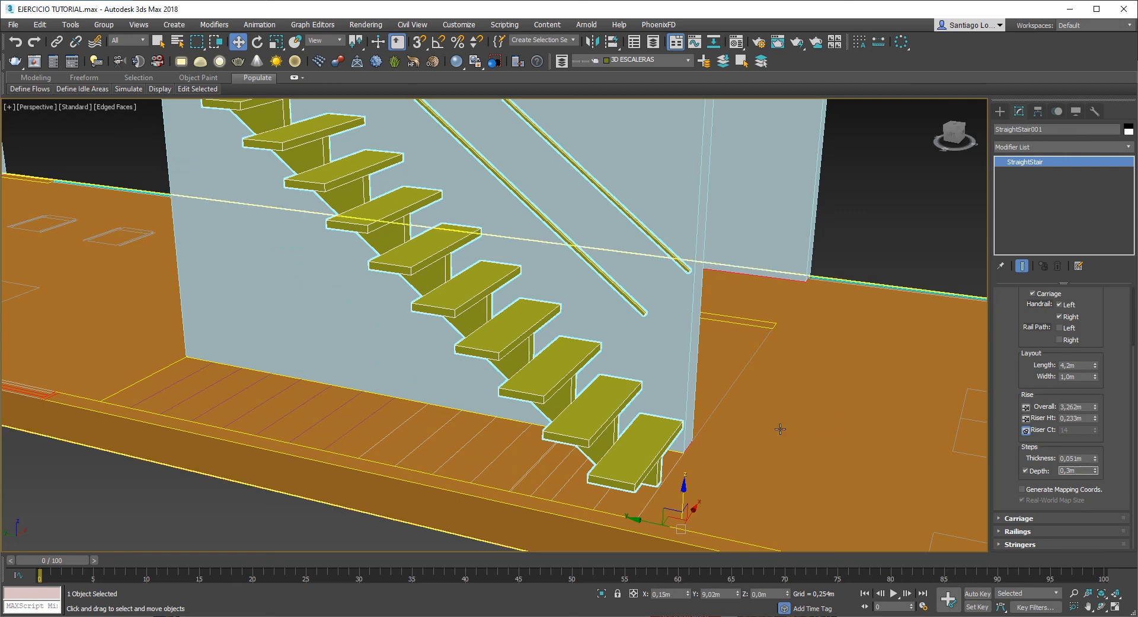
Step: Try thickening the steps to 0,233m and return their thickness to 0,051m
click(1084, 458)
scroll(712, 433, up, 6)
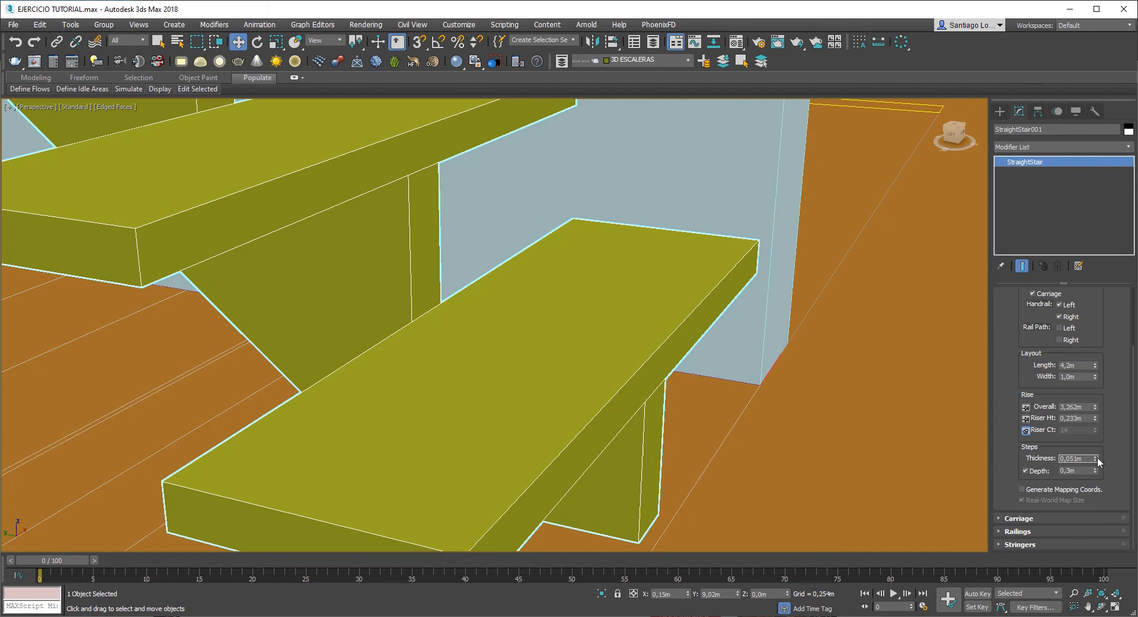
drag(1098, 462, 1112, 41)
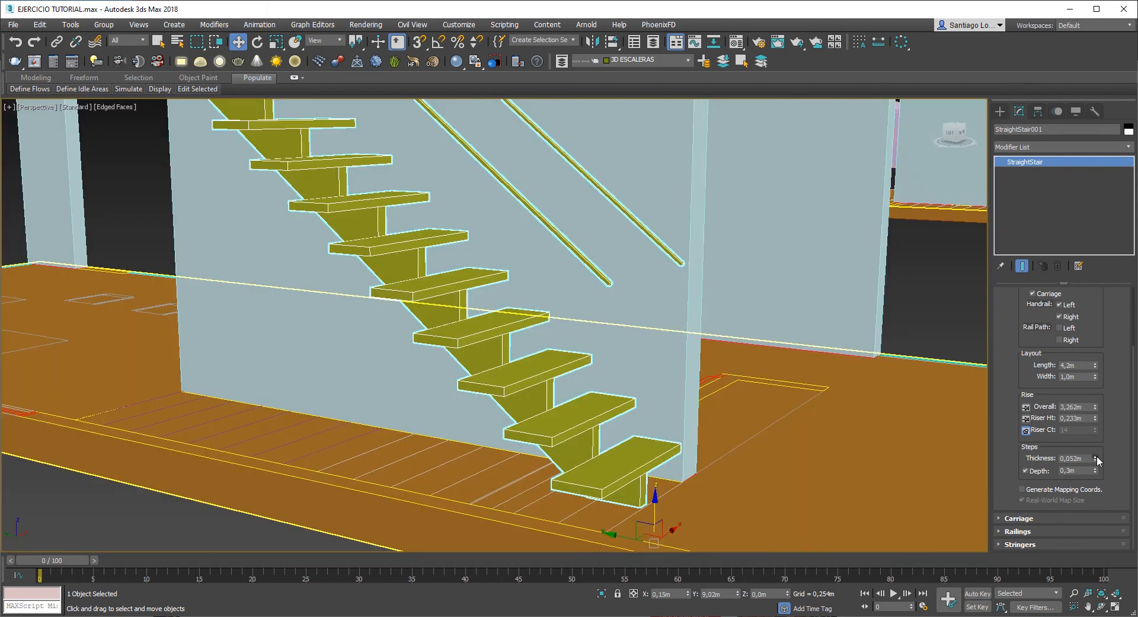
drag(1098, 355, 1097, 200)
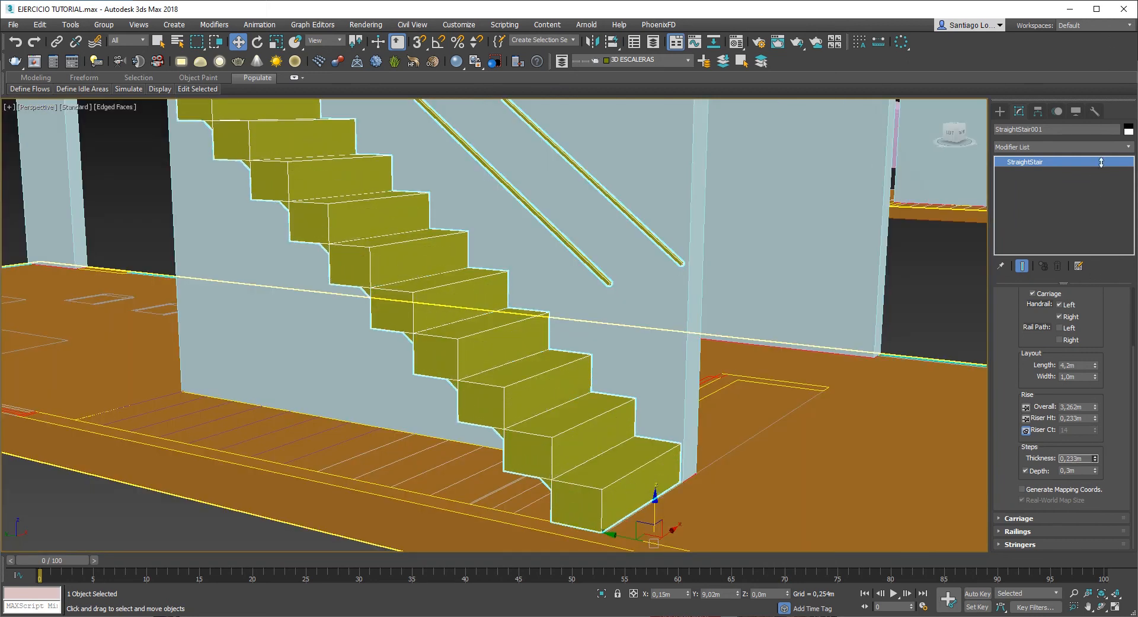
drag(1101, 162, 1129, 466)
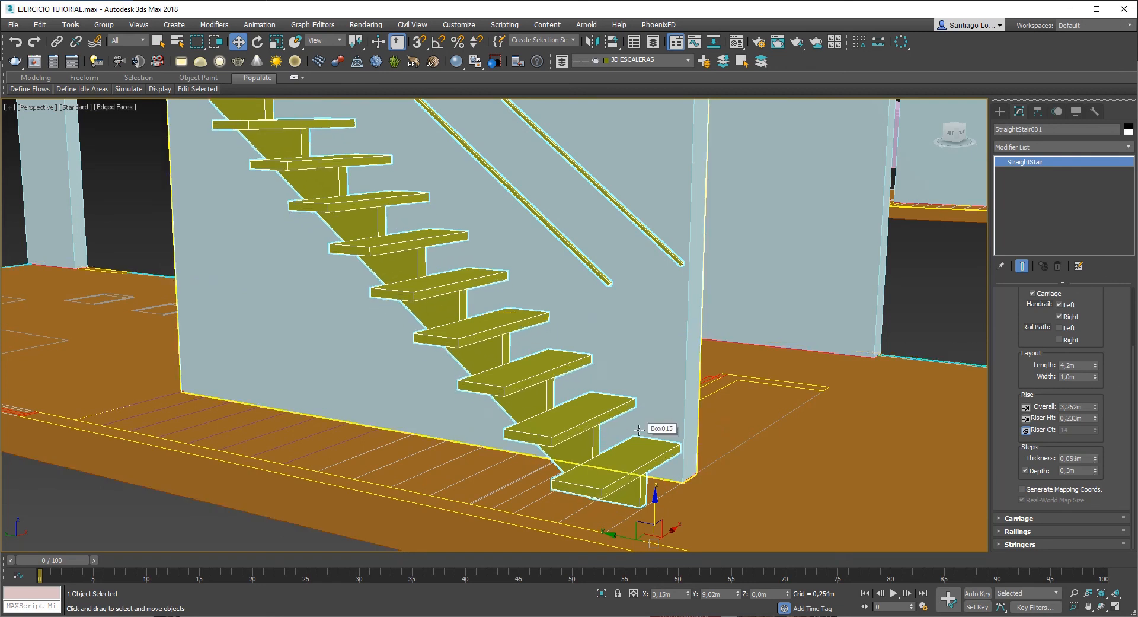
Step: Examine the stair's carriage depth, width and spacing options
click(1053, 311)
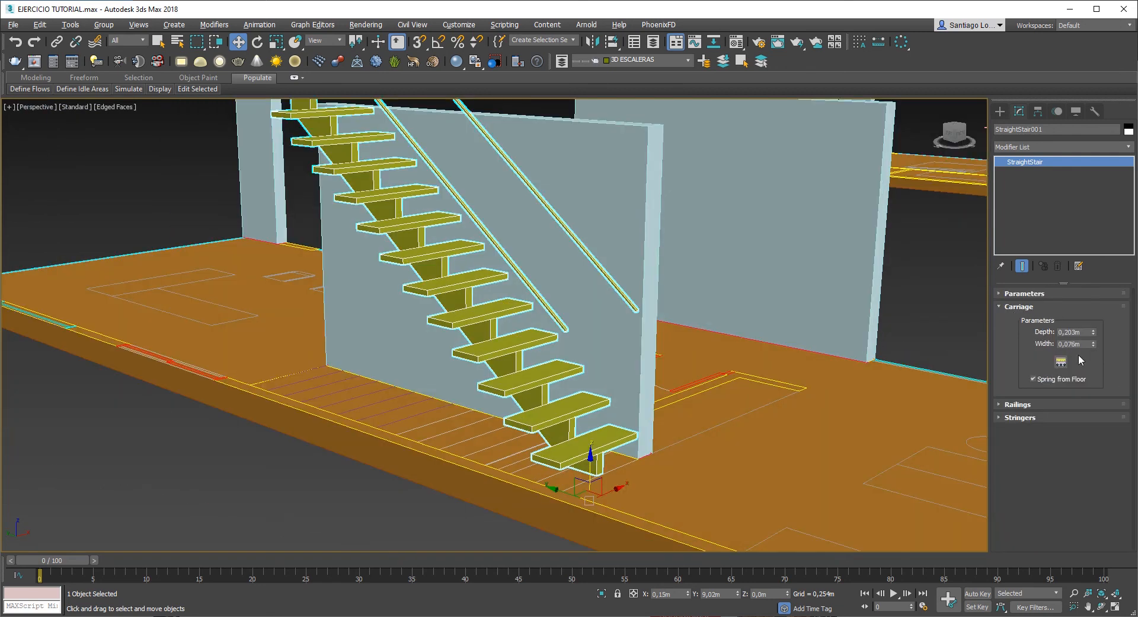
click(1061, 361)
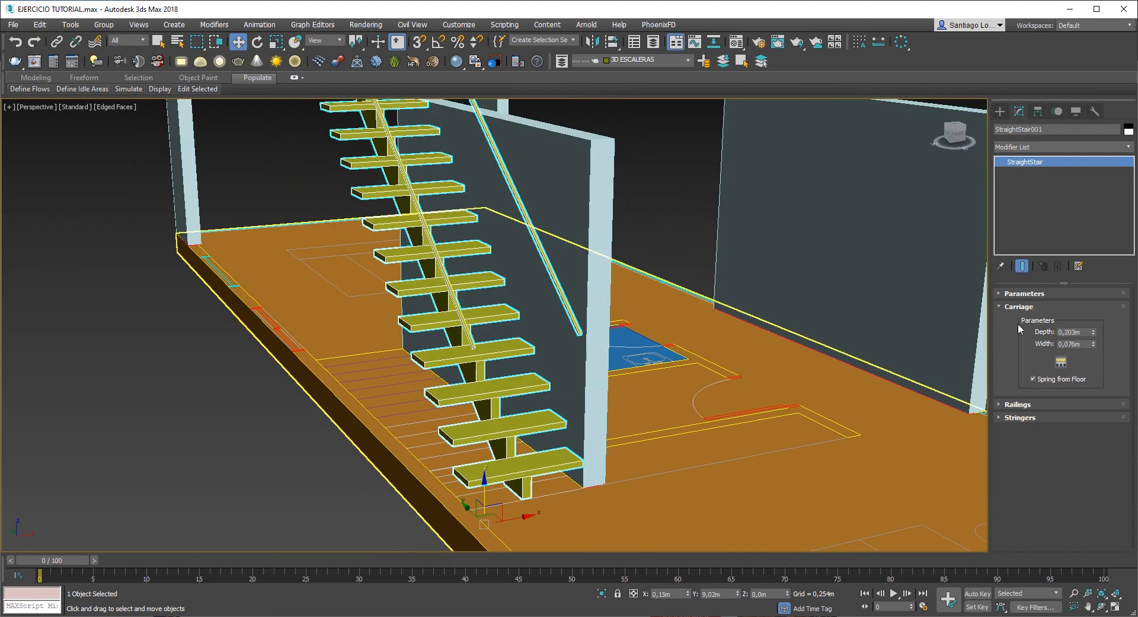
click(1018, 306)
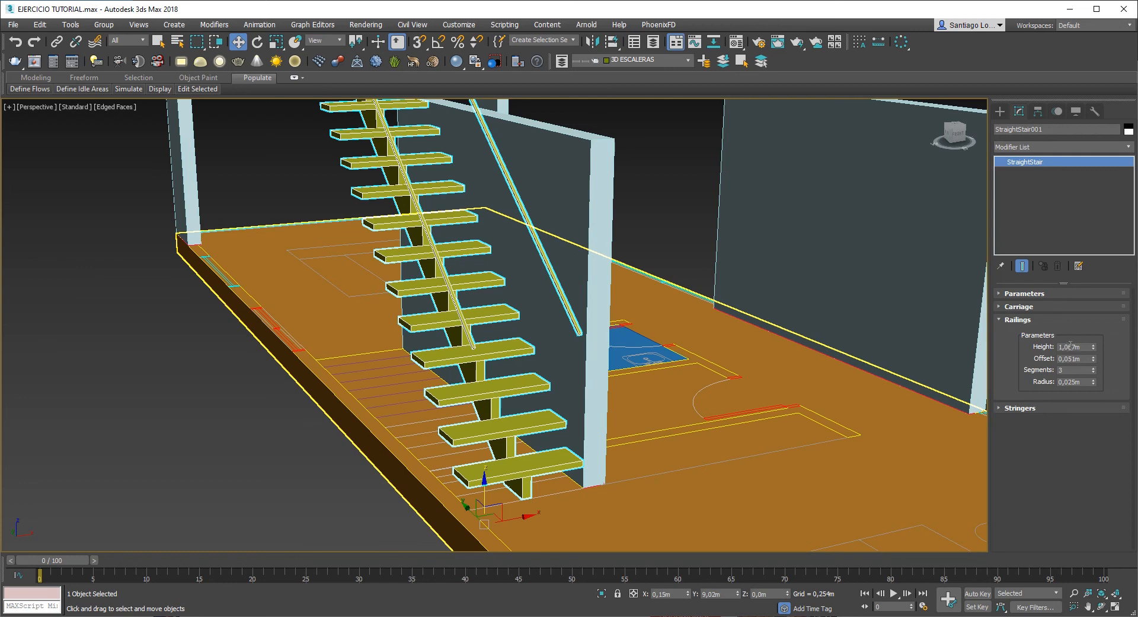
Step: Adjust the stair's railings to height 1,067m, 8 segments and radius 0,237m, trying a height of 1,216m first
mouse_move(1096, 350)
mouse_down()
mouse_move(1088, 373)
mouse_move(1091, 360)
mouse_up()
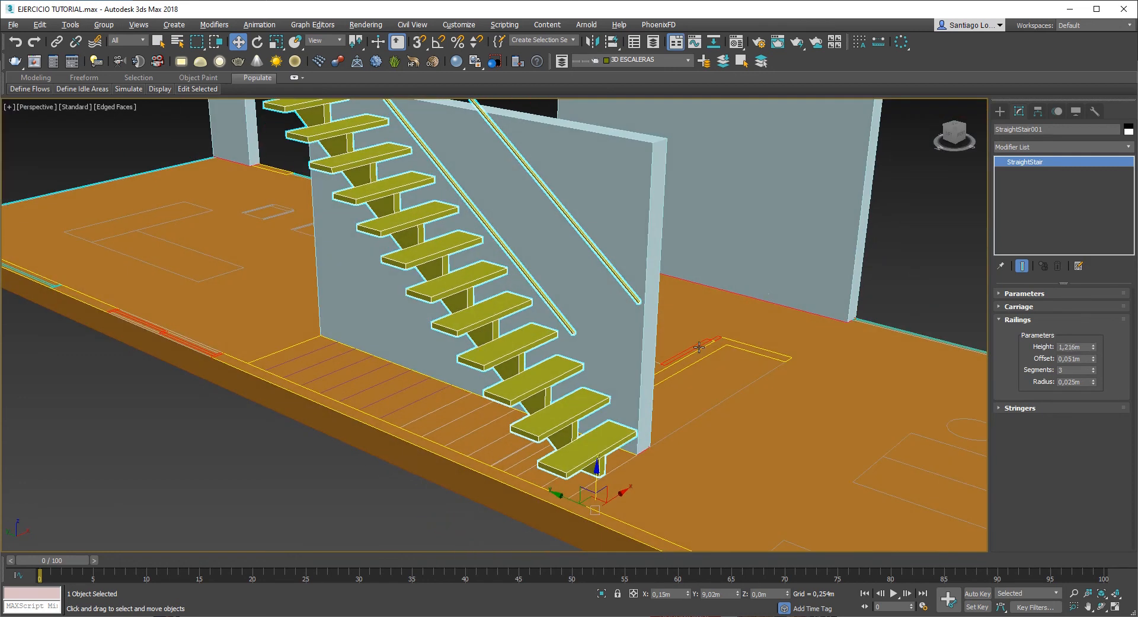
scroll(614, 302, up, 10)
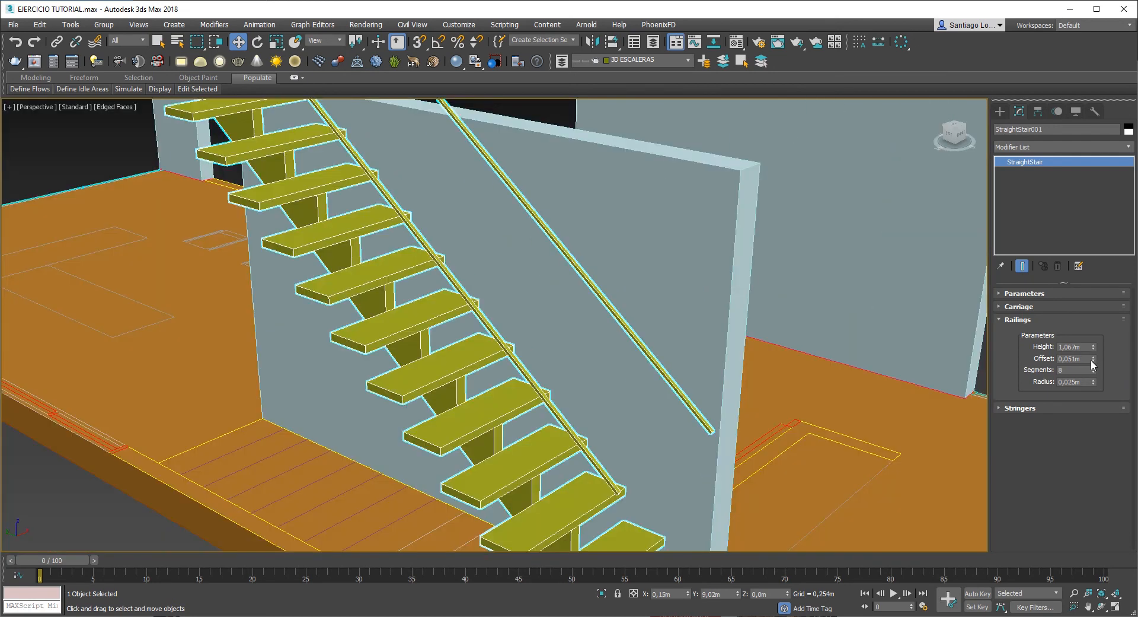
mouse_move(1093, 359)
mouse_down()
mouse_move(955, 292)
mouse_move(1104, 394)
mouse_move(1094, 349)
mouse_up()
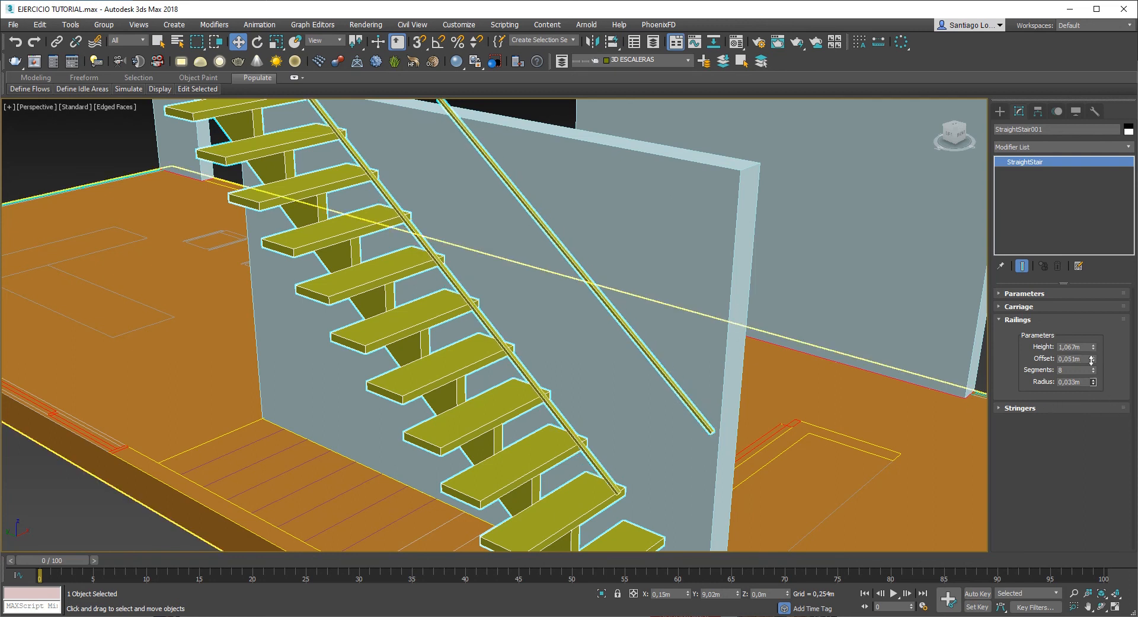
scroll(671, 444, up, 8)
scroll(671, 444, up, 2)
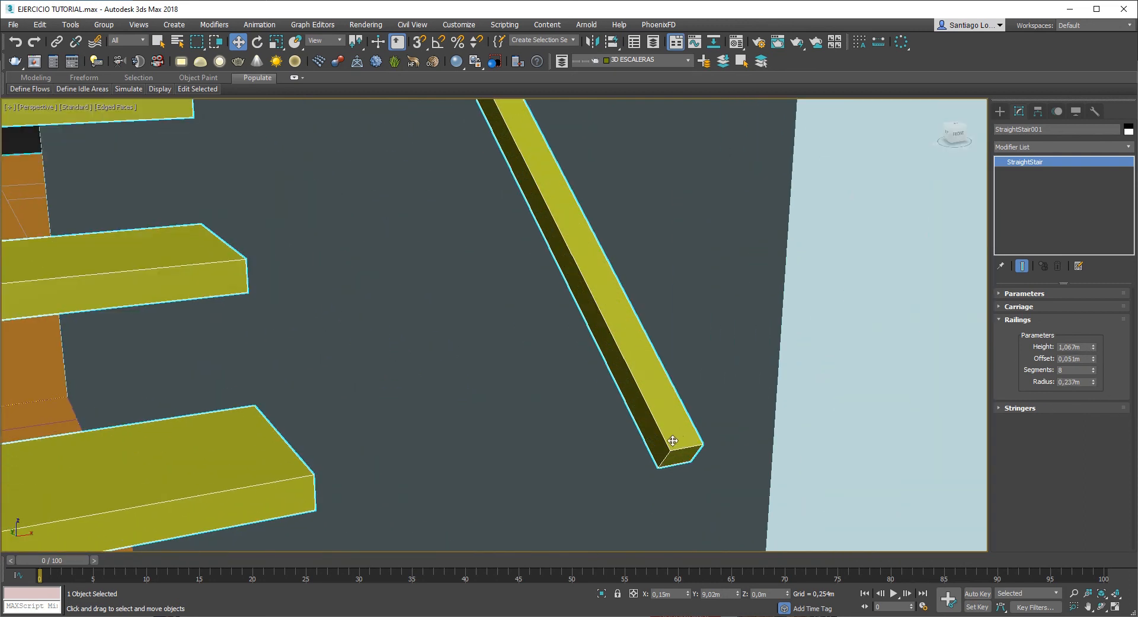
Step: Examine the stair's stringer depth, width and offset parameters and look over the whole staircase
click(1011, 320)
click(1001, 333)
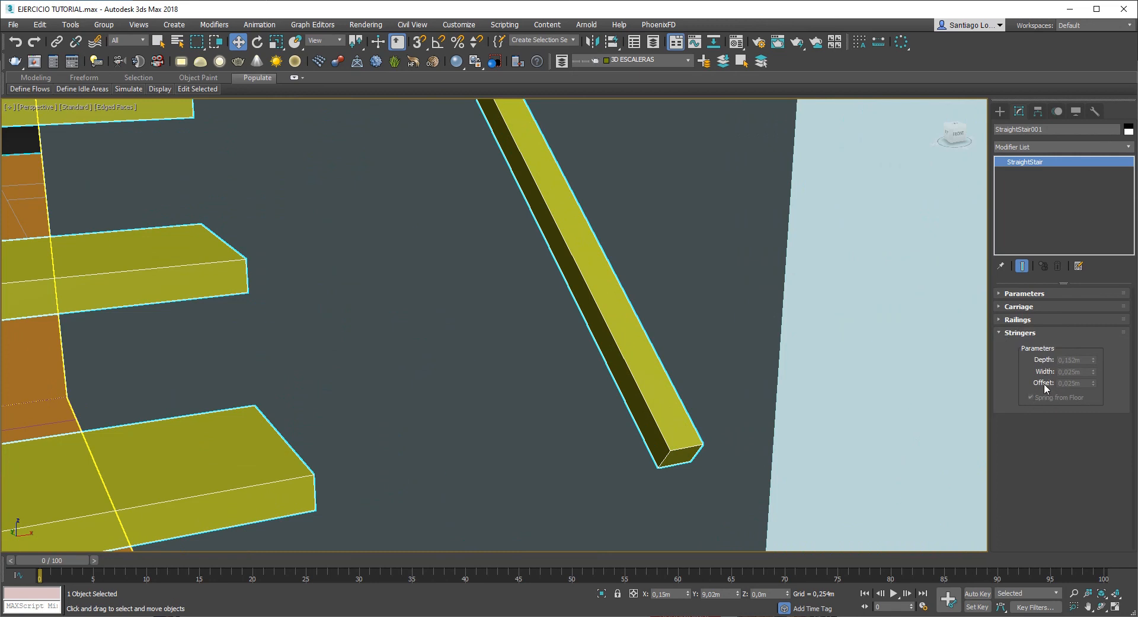
scroll(677, 402, down, 8)
scroll(563, 405, up, 2)
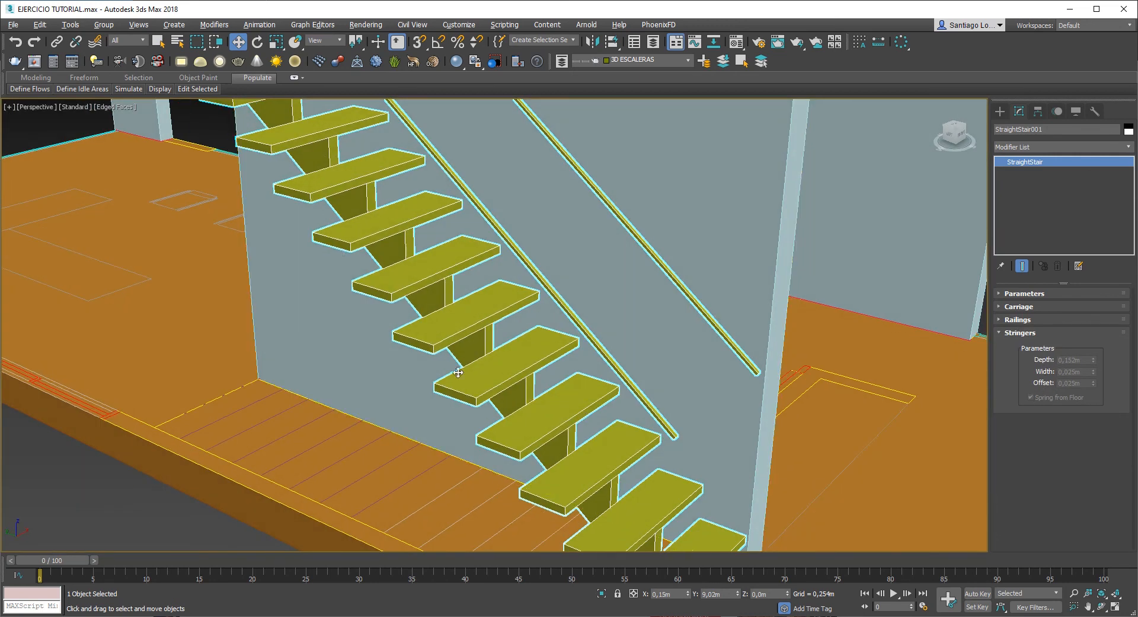
Step: Generate stringers on the straight staircase in addition to its carriage and both handrails
scroll(629, 533, down, 6)
scroll(600, 546, up, 3)
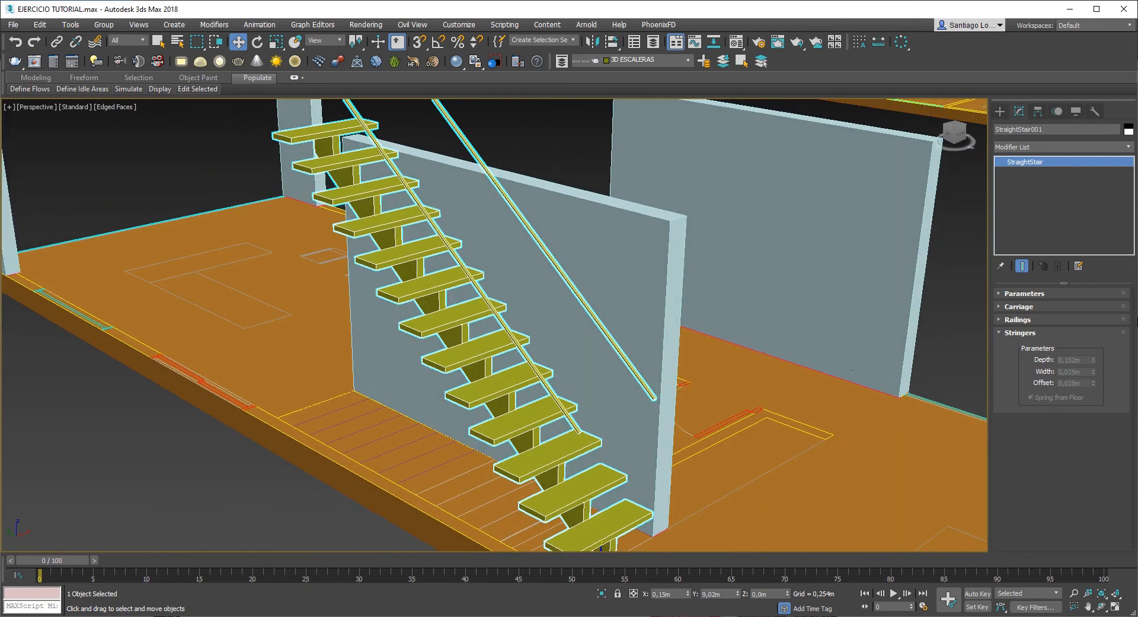
click(1018, 294)
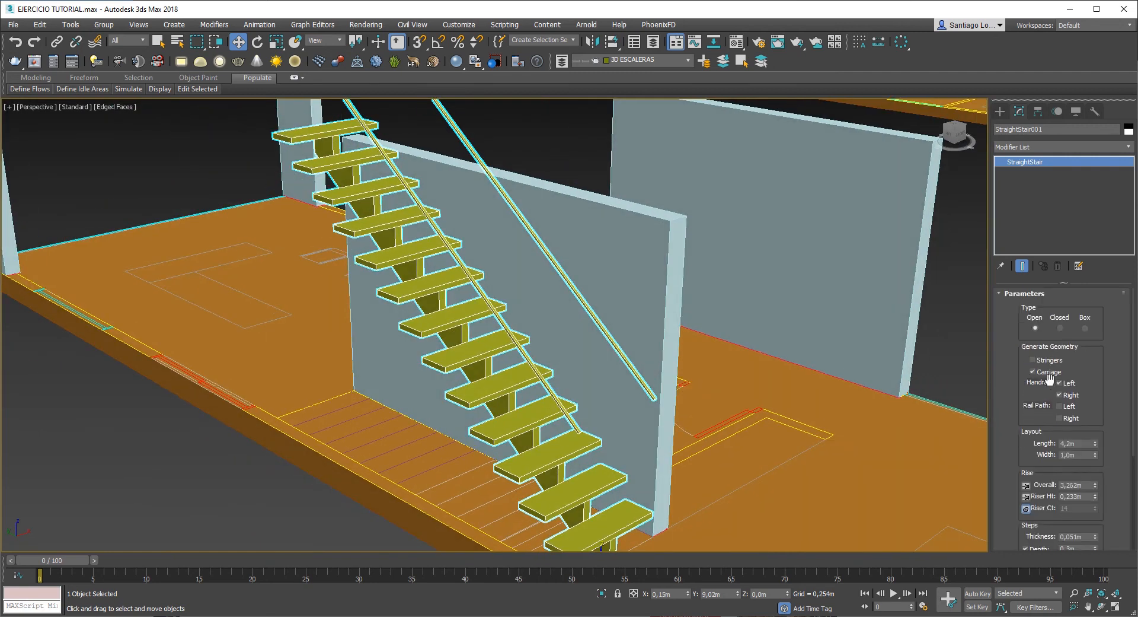
click(1038, 363)
click(1021, 294)
click(1021, 295)
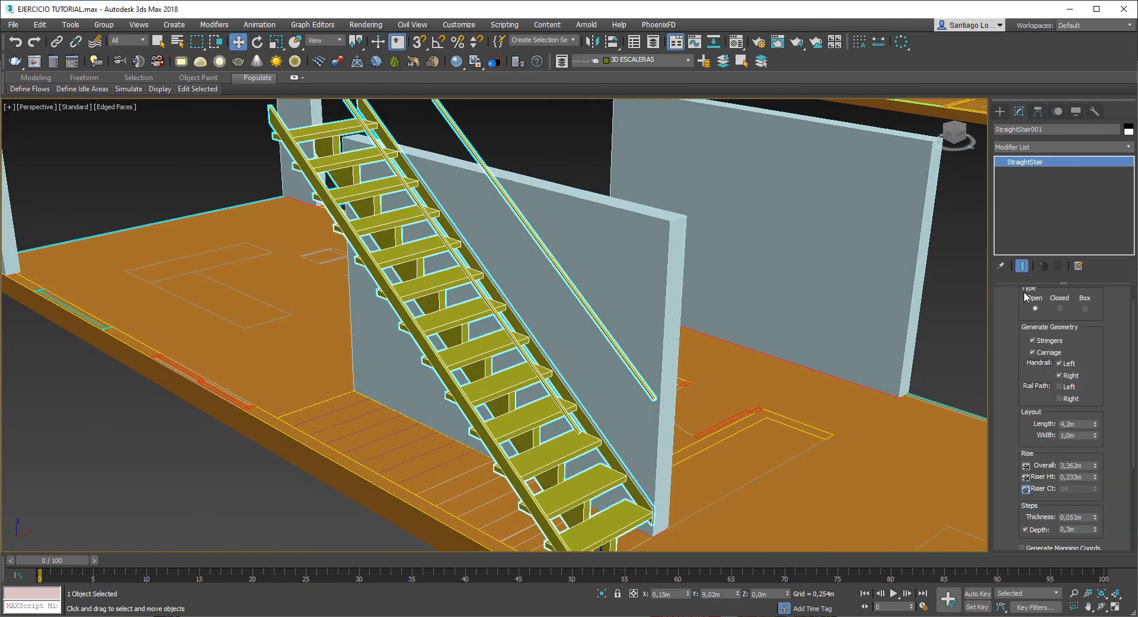
click(1021, 295)
Step: Set the straight staircase's stringers to depth 0,475m, width 0,053m and offset 0,009m, and check them from the side
drag(1093, 361, 1030, 236)
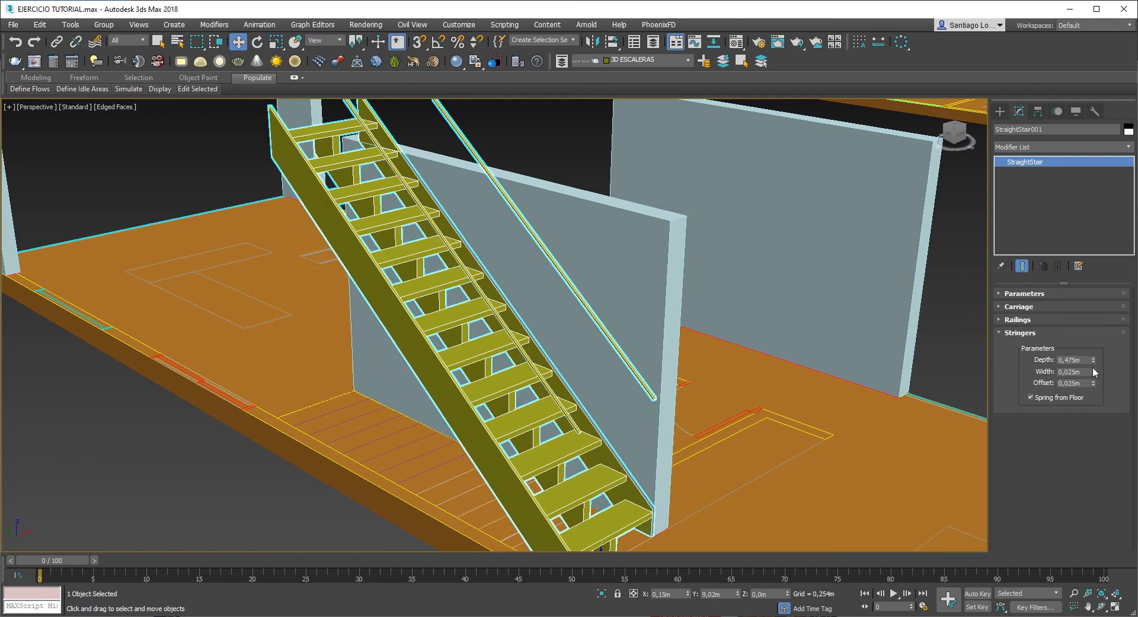
drag(1094, 372, 1089, 296)
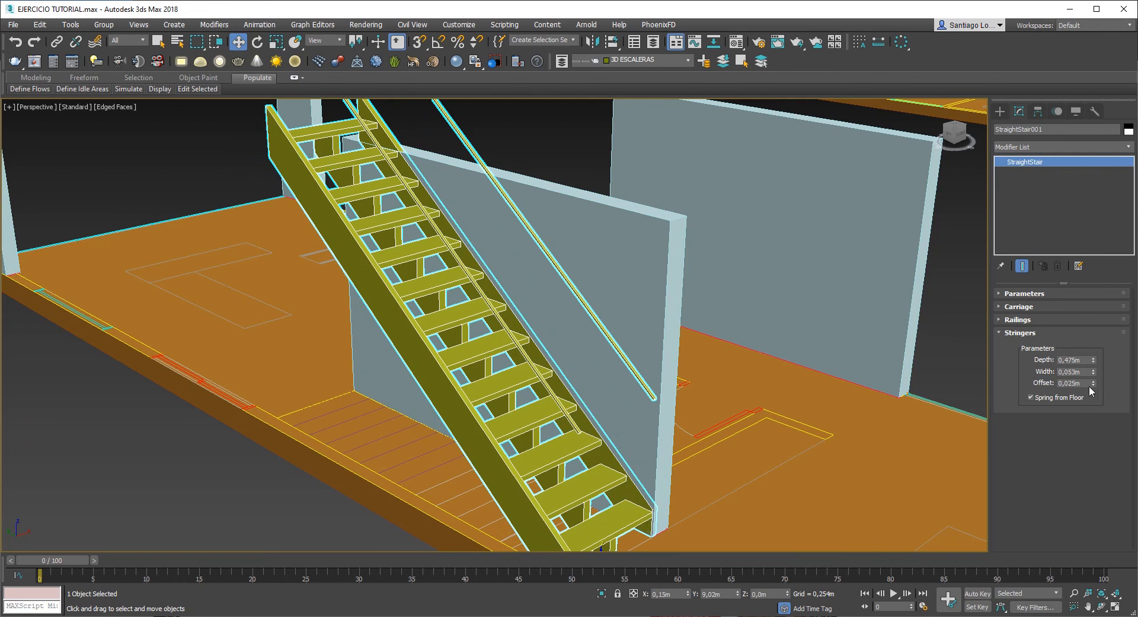
drag(1095, 385, 1068, 416)
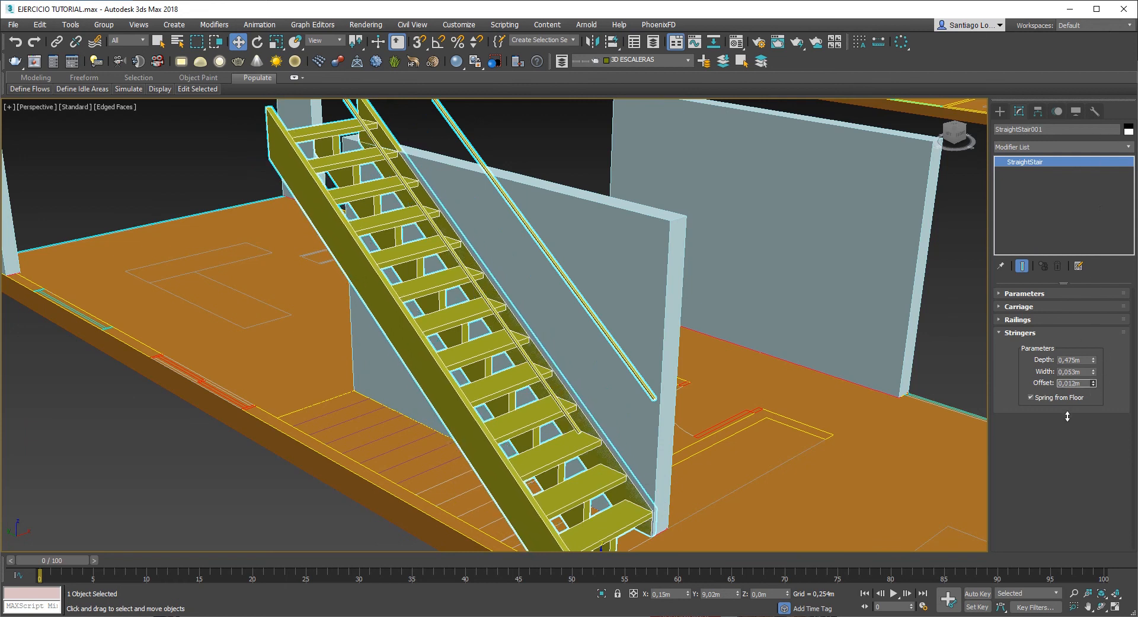
alt+middle_drag(637, 388, 655, 338)
scroll(664, 414, up, 3)
scroll(665, 403, down, 3)
scroll(665, 407, up, 3)
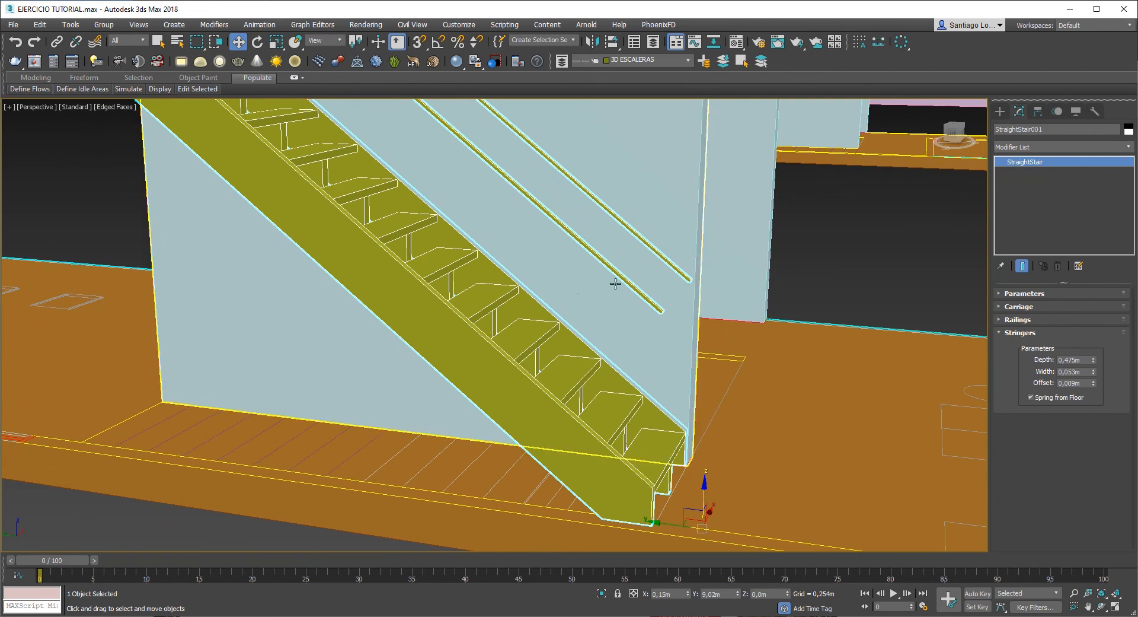
scroll(638, 330, down, 4)
Step: Create an L-type stair beside the floor plan with lengths of about 2,174m and 1,812m and about 3,243m overall rise
alt+middle_drag(638, 331, 605, 359)
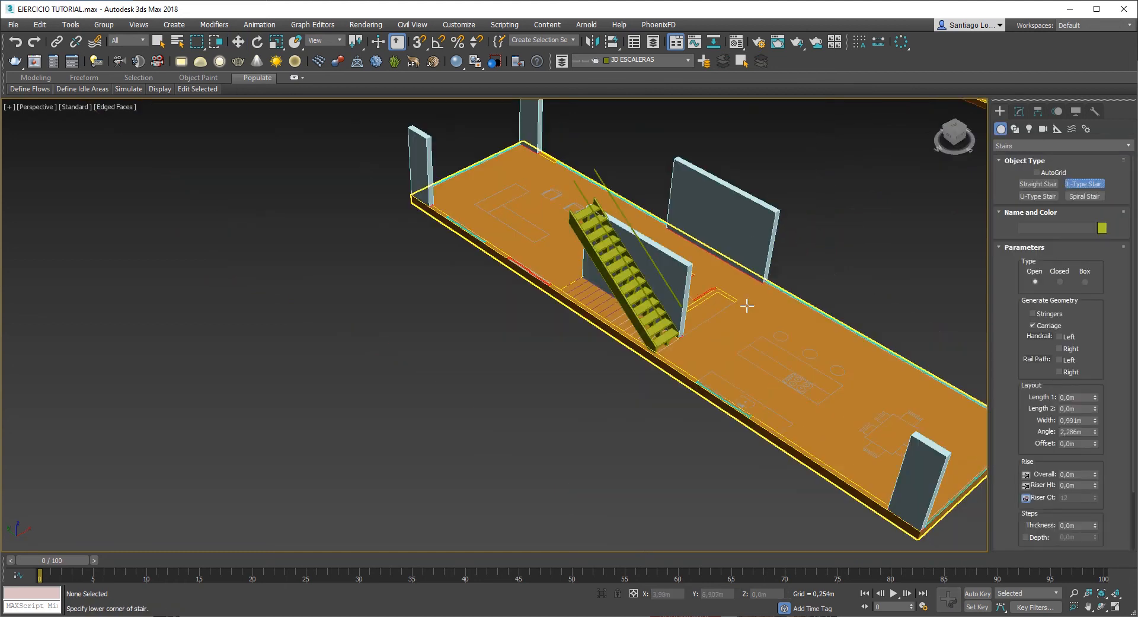
click(498, 407)
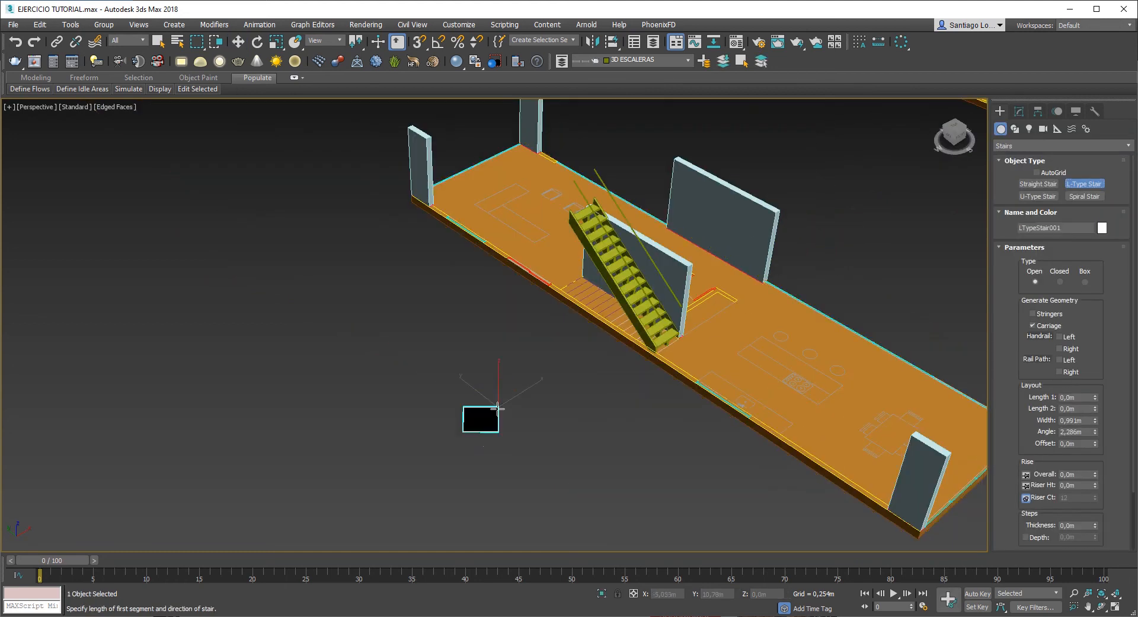
drag(460, 474, 428, 468)
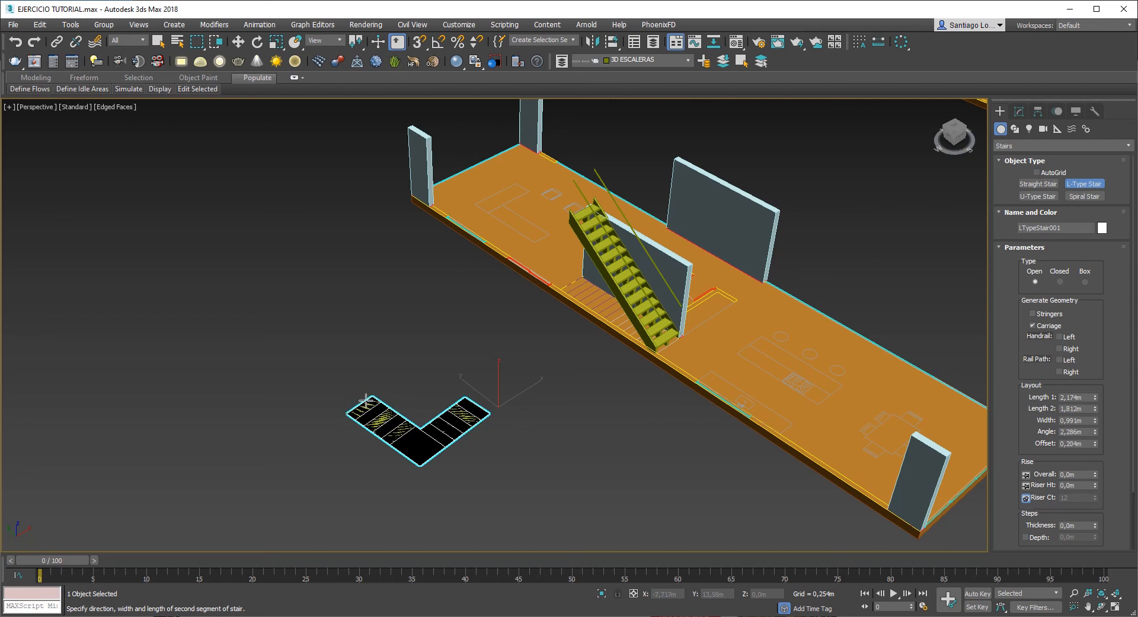
click(365, 401)
click(373, 290)
alt+middle_drag(374, 290, 954, 368)
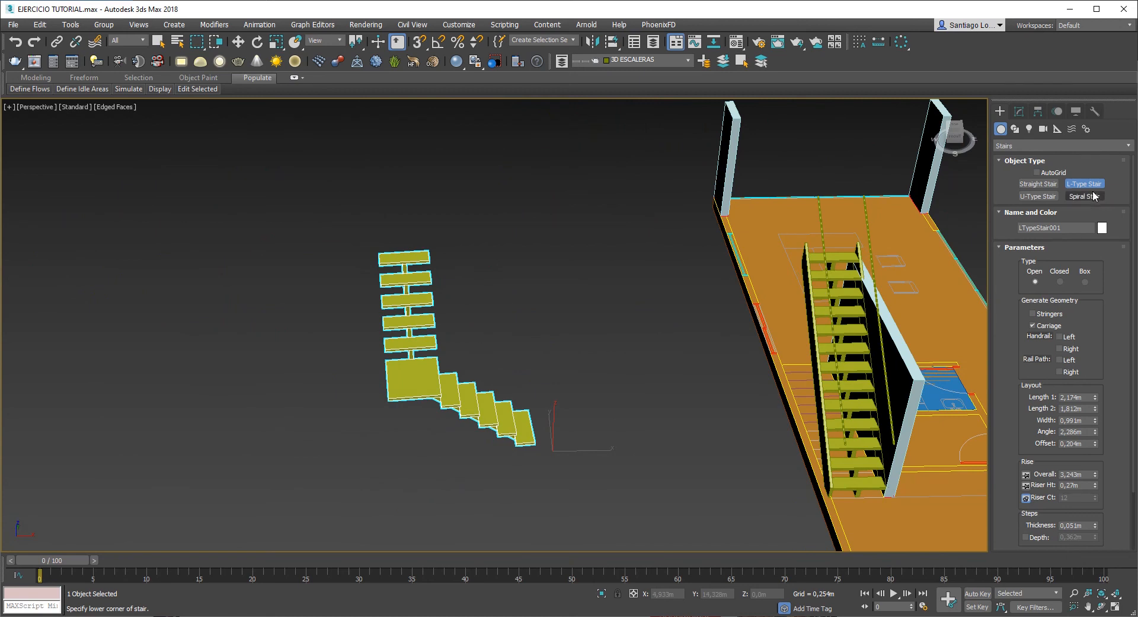
Step: Create a U-type stair near the L-type stair with both lengths about 4,65m, width 0,322m and about 2,946m overall rise
click(1038, 196)
drag(658, 382, 416, 397)
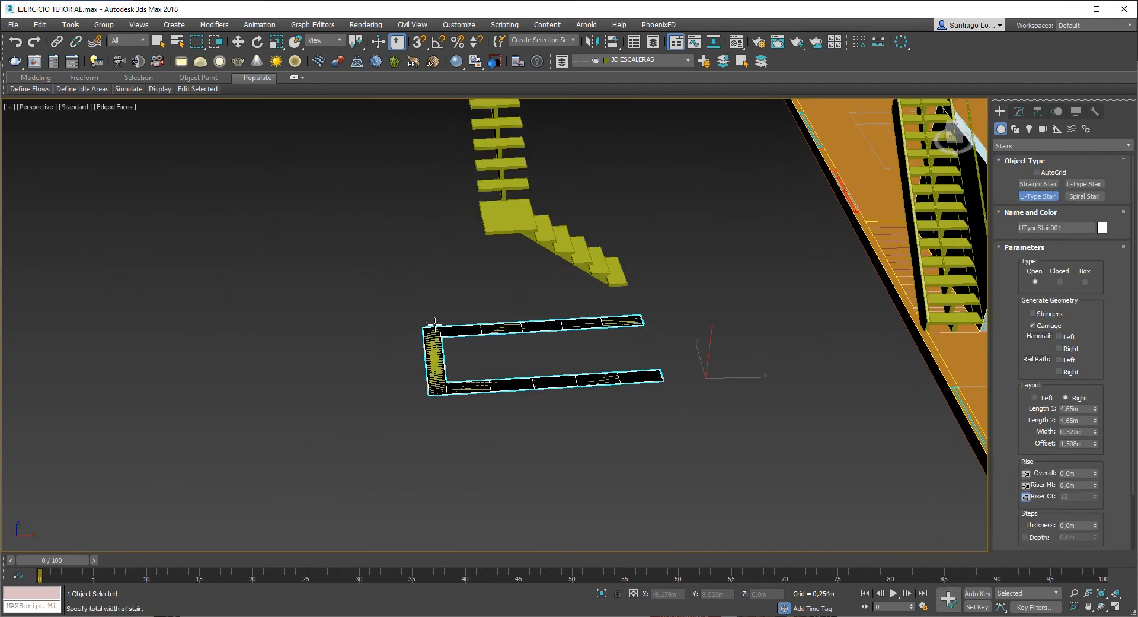
click(447, 365)
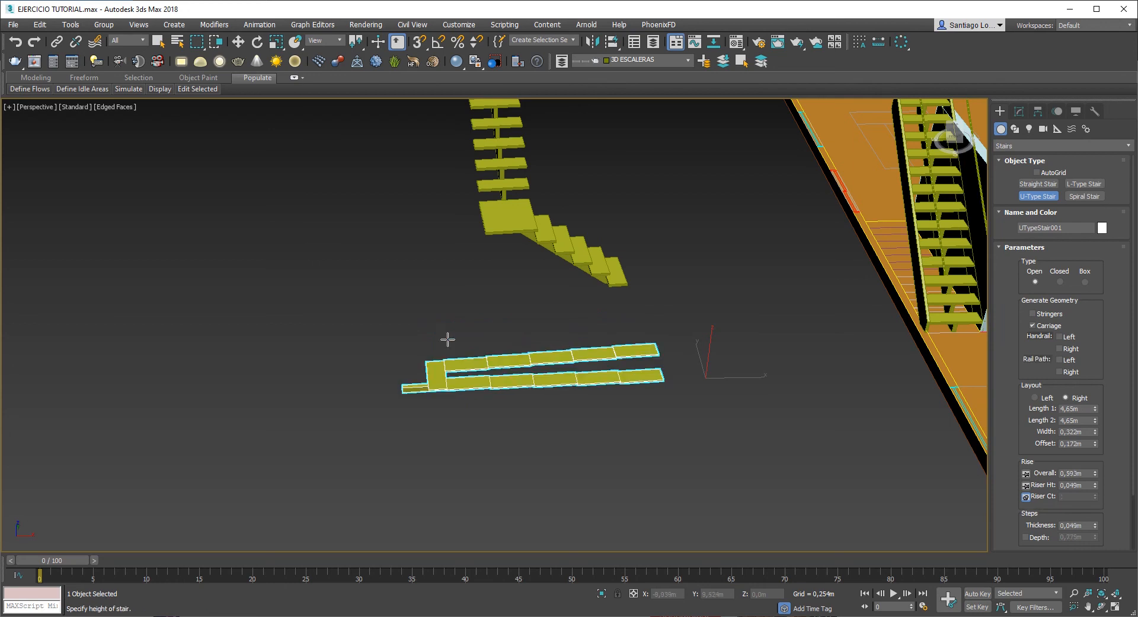
click(427, 203)
alt+drag(427, 204, 581, 298)
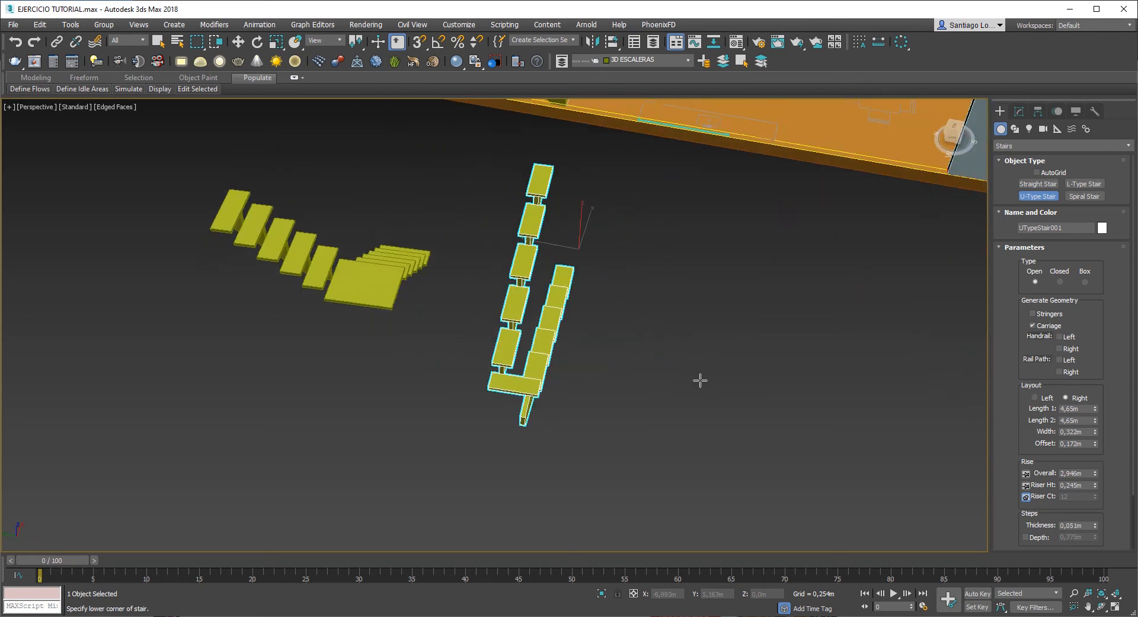
alt+middle_drag(700, 381, 775, 353)
Step: Try changing the width of the U-type stair and undo the change
drag(1095, 431, 1058, 183)
alt+middle_drag(375, 374, 381, 247)
key(ctrl+z)
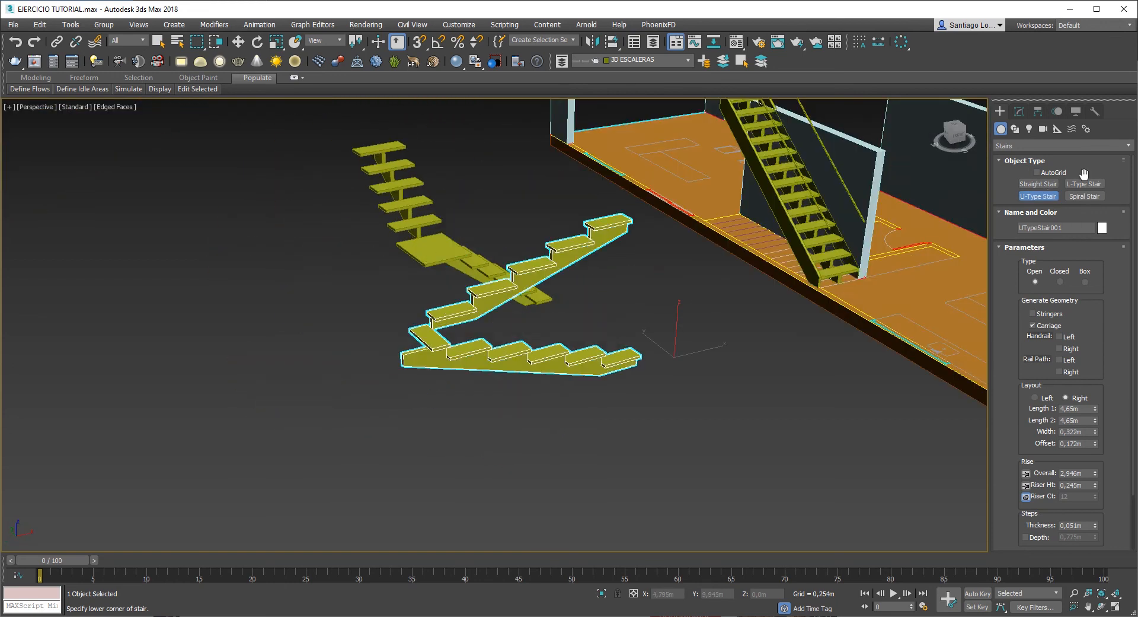
Step: Create an open spiral stair near the U-type stair with a radius of about 1,551m and about 3,986m overall rise
click(1067, 200)
scroll(551, 414, down, 3)
alt+middle_drag(621, 422, 563, 465)
drag(497, 428, 556, 410)
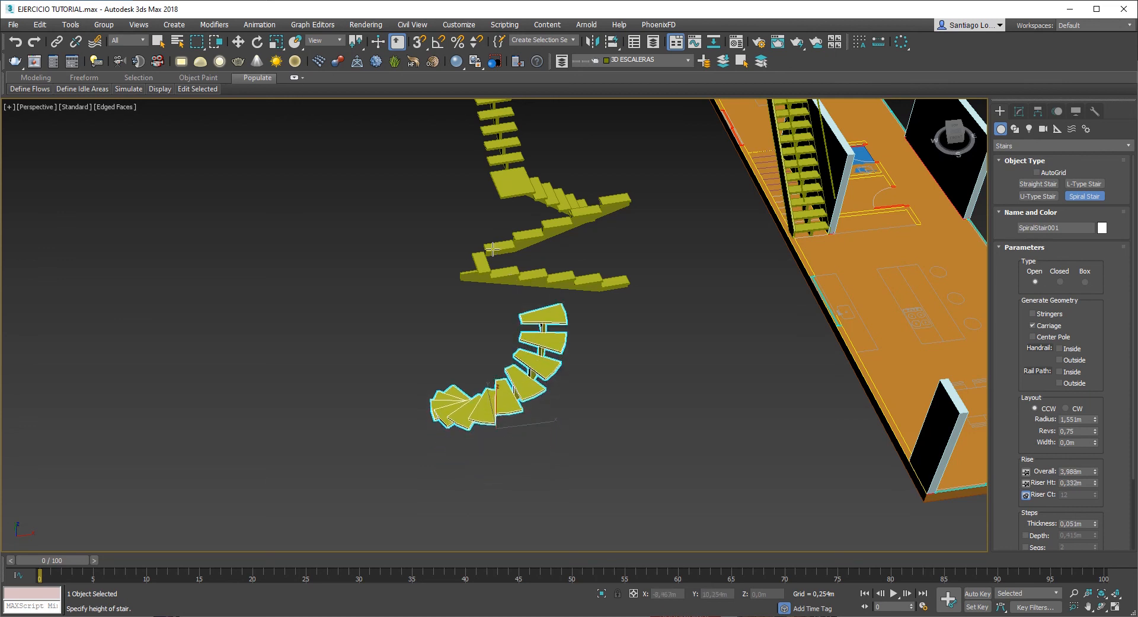
click(536, 313)
alt+middle_drag(460, 373, 937, 307)
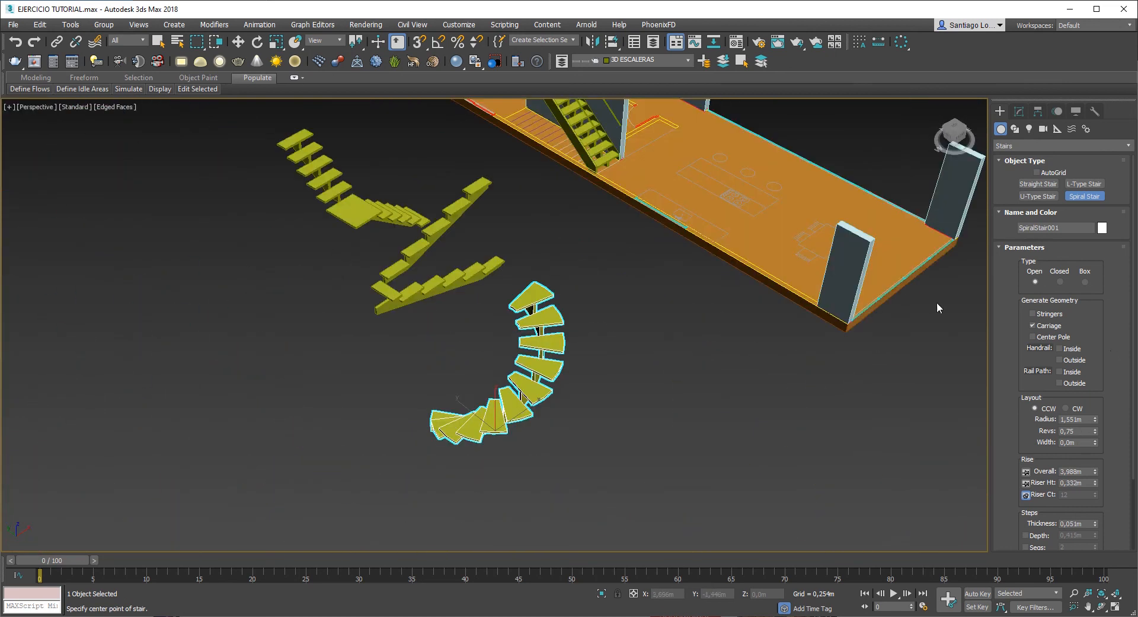
alt+middle_drag(460, 382, 368, 409)
Step: Leave stair creation and examine the curved-roof volume, the windowed dome and the carved-out box alongside the floor plans
scroll(425, 399, down, 6)
key(w)
click(637, 424)
click(545, 374)
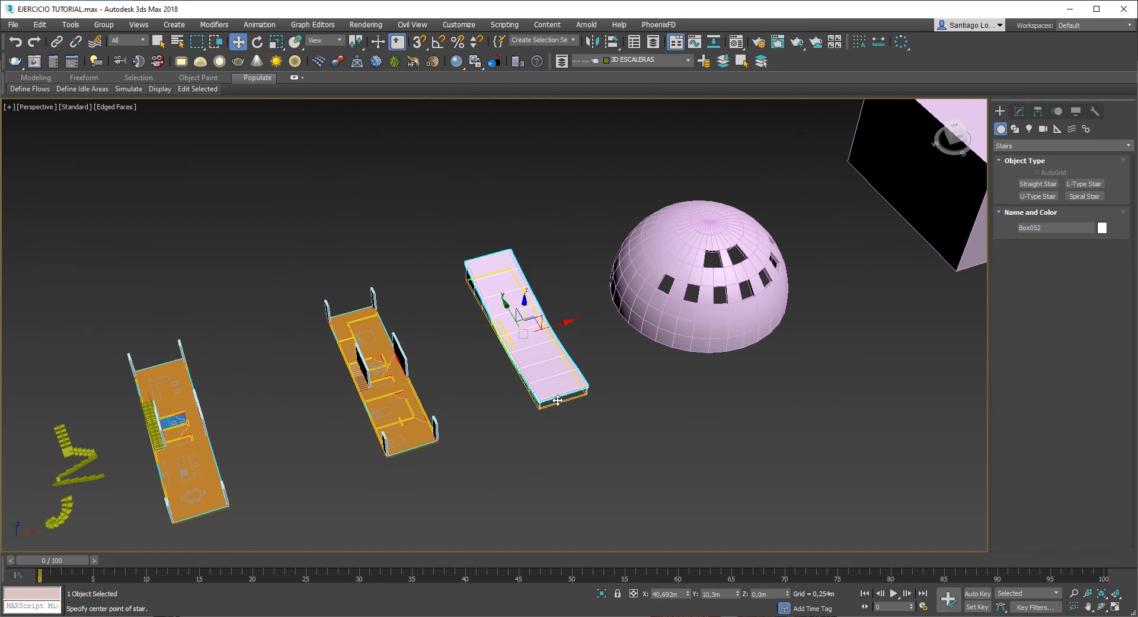
key(z)
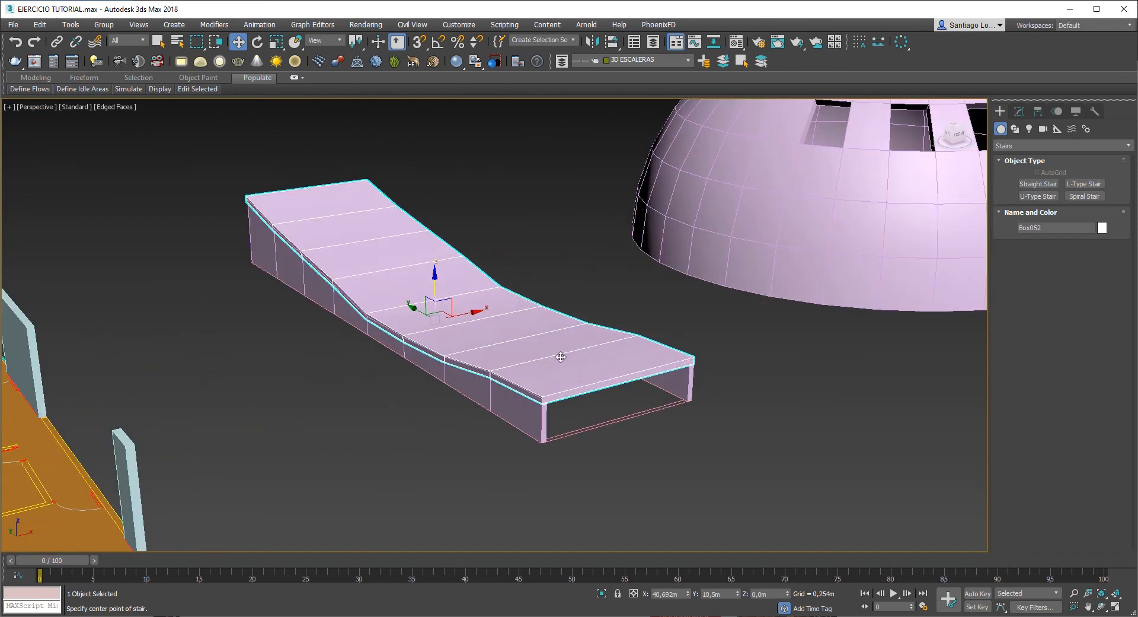
scroll(560, 357, down, 8)
click(593, 415)
scroll(594, 415, up, 1)
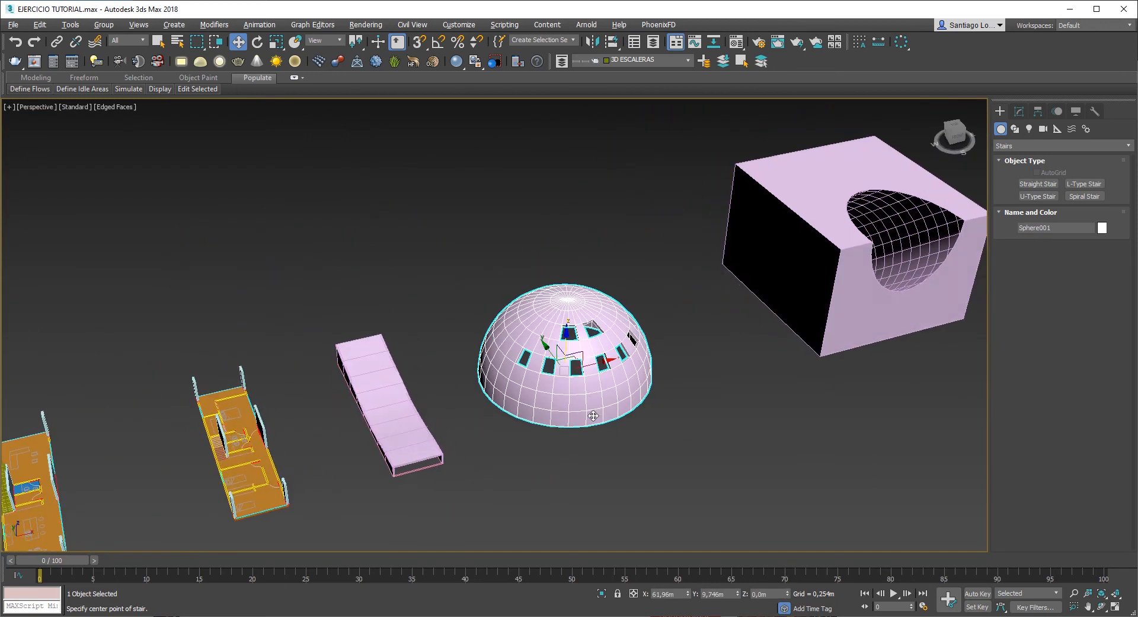
scroll(617, 380, up, 3)
scroll(550, 416, down, 3)
middle_drag(622, 380, 324, 428)
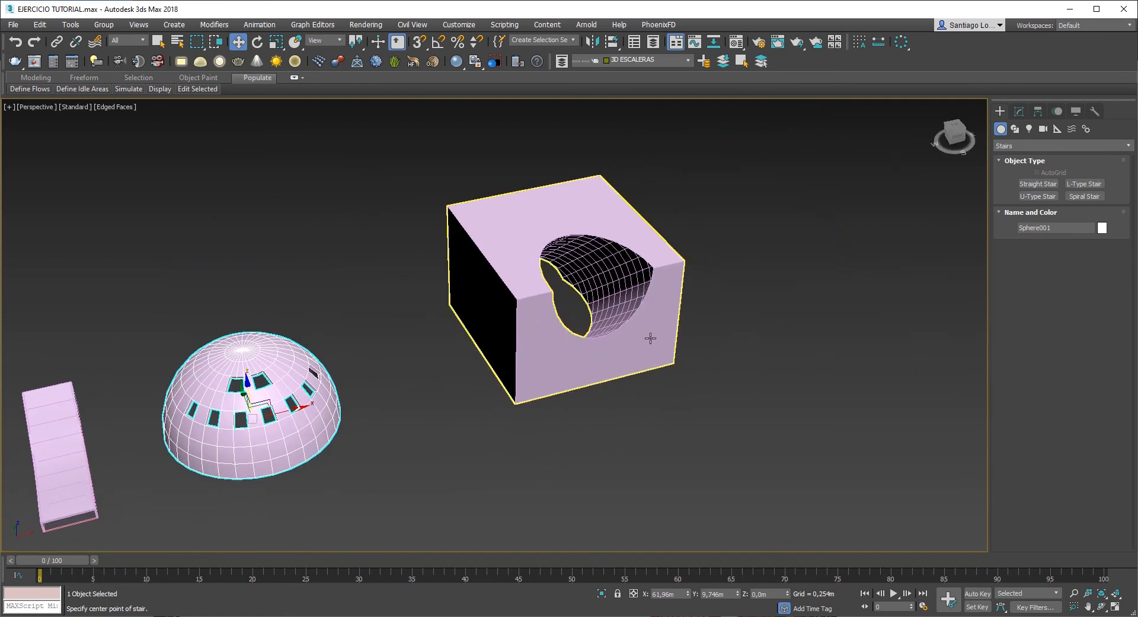
click(647, 340)
alt+middle_drag(630, 348, 639, 360)
scroll(624, 377, down, 5)
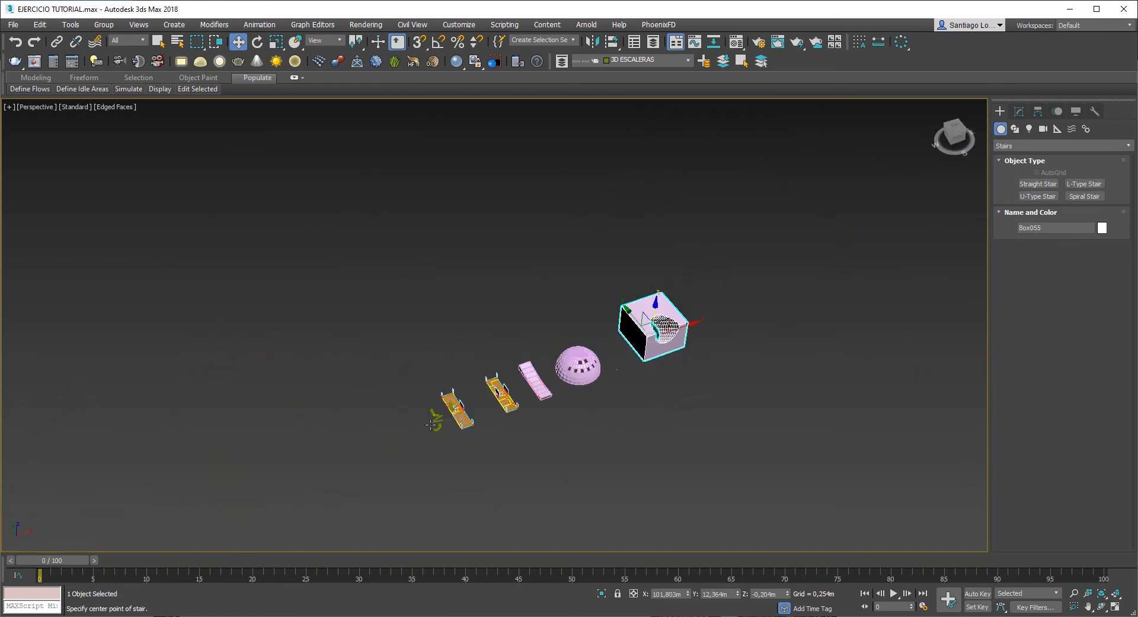
scroll(427, 428, up, 5)
middle_drag(561, 382, 518, 370)
scroll(518, 370, down, 3)
middle_drag(655, 350, 402, 406)
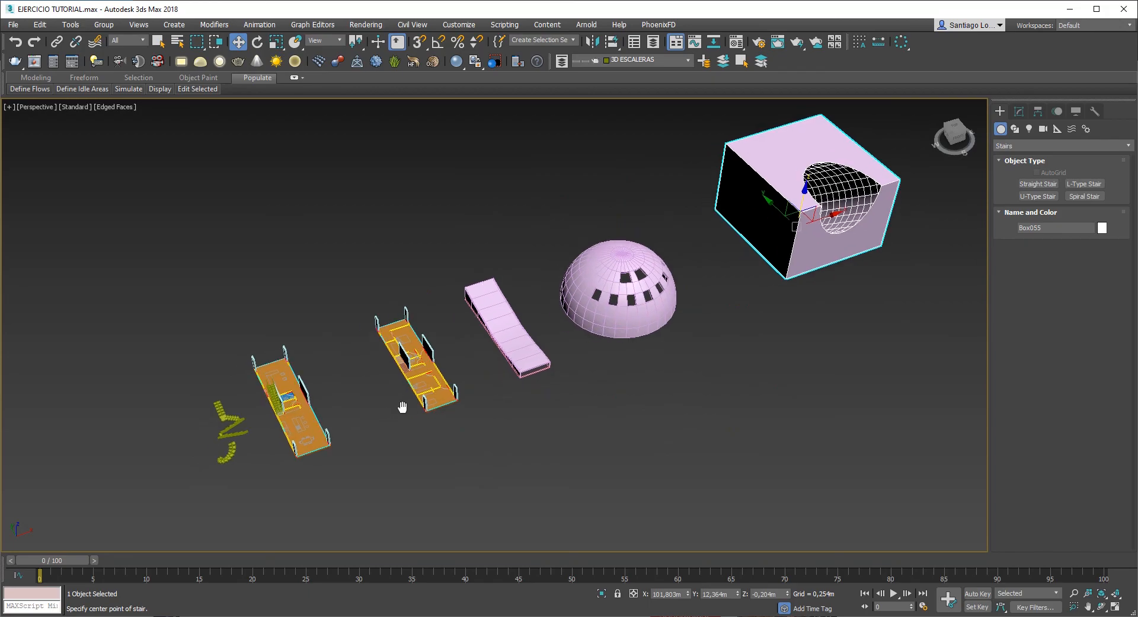